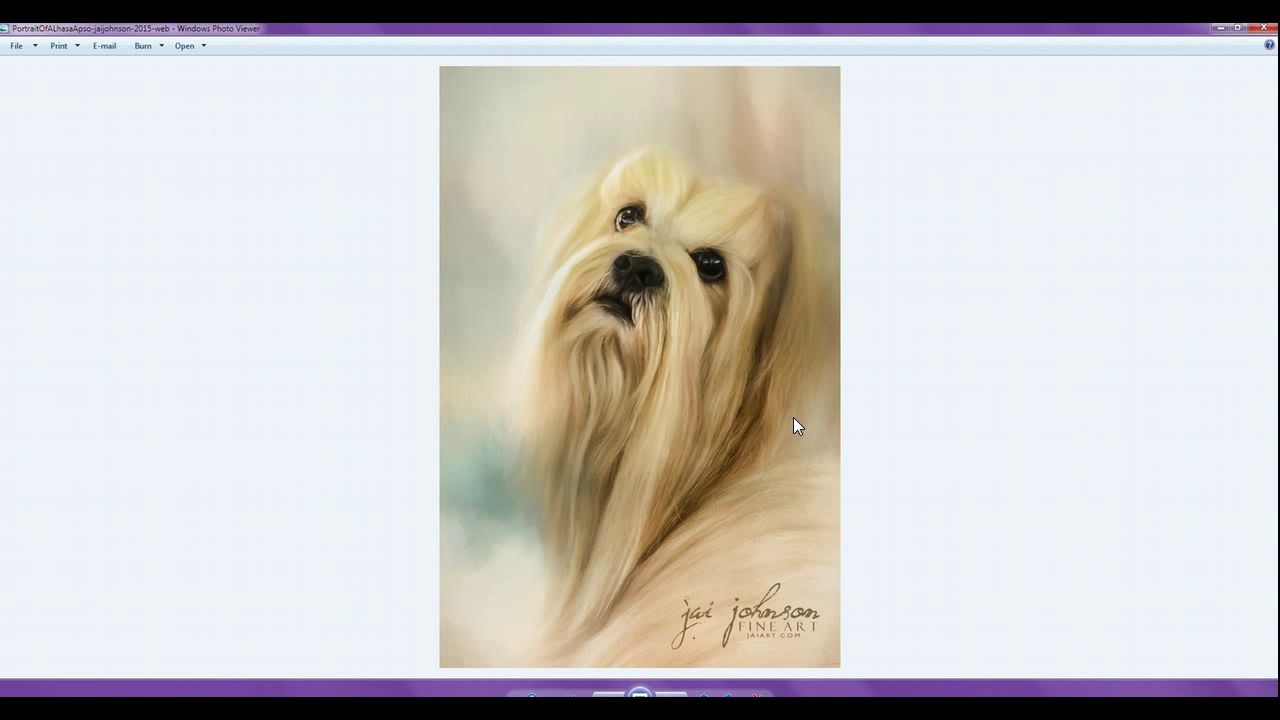
Step: Look through the finished sample artworks, compare the two WinterFlight eagle versions, and examine the canvas texture up close
{"action": "left_click", "coordinate": [670, 694]}
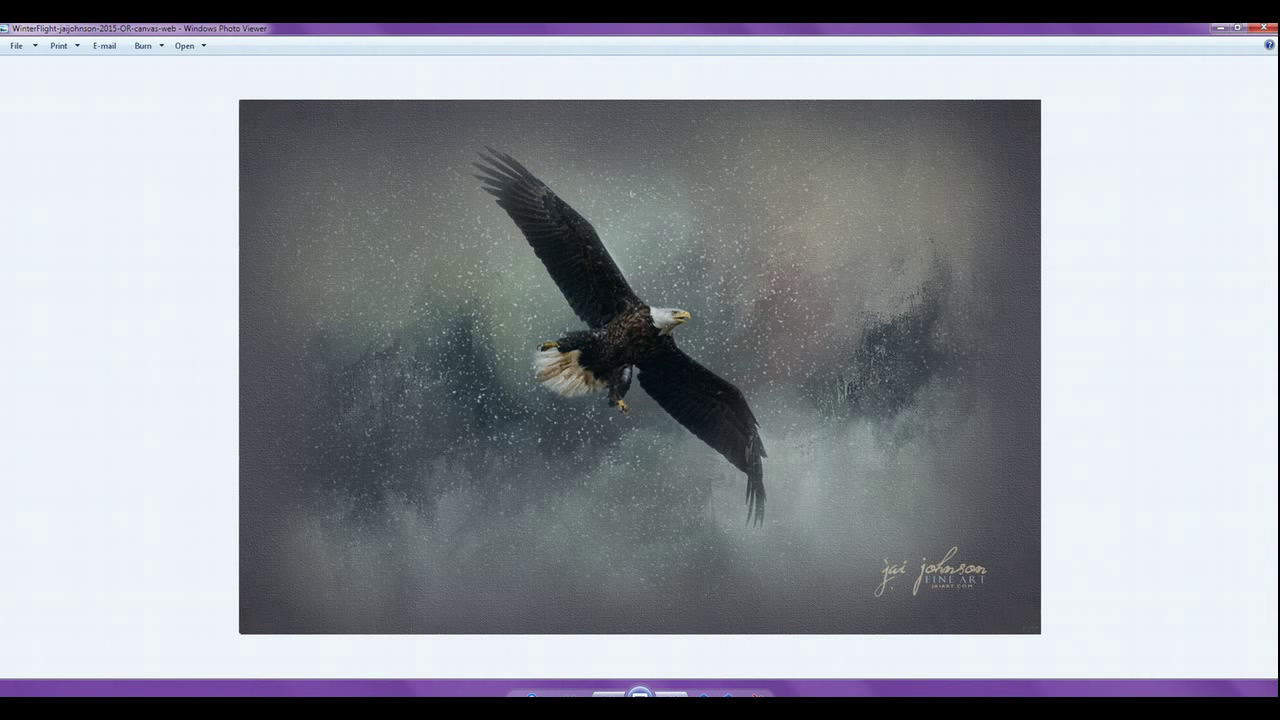
{"action": "left_click", "coordinate": [672, 694]}
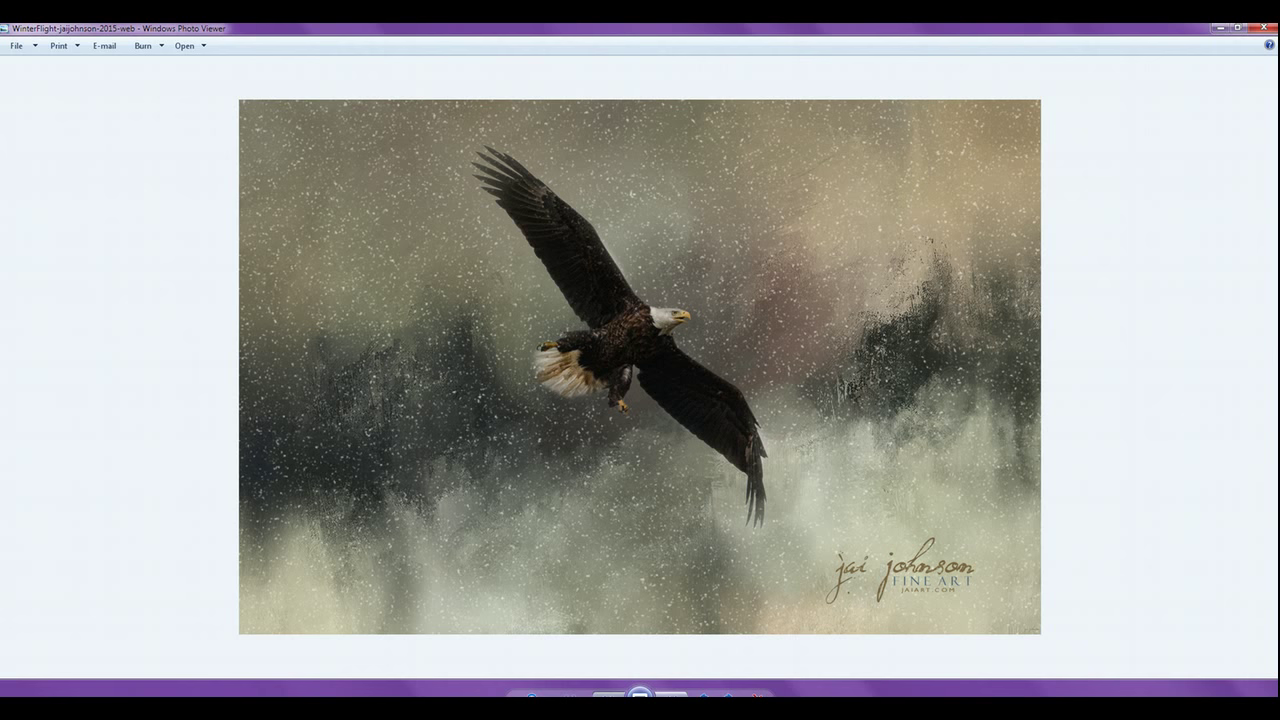
{"action": "key", "text": "Right"}
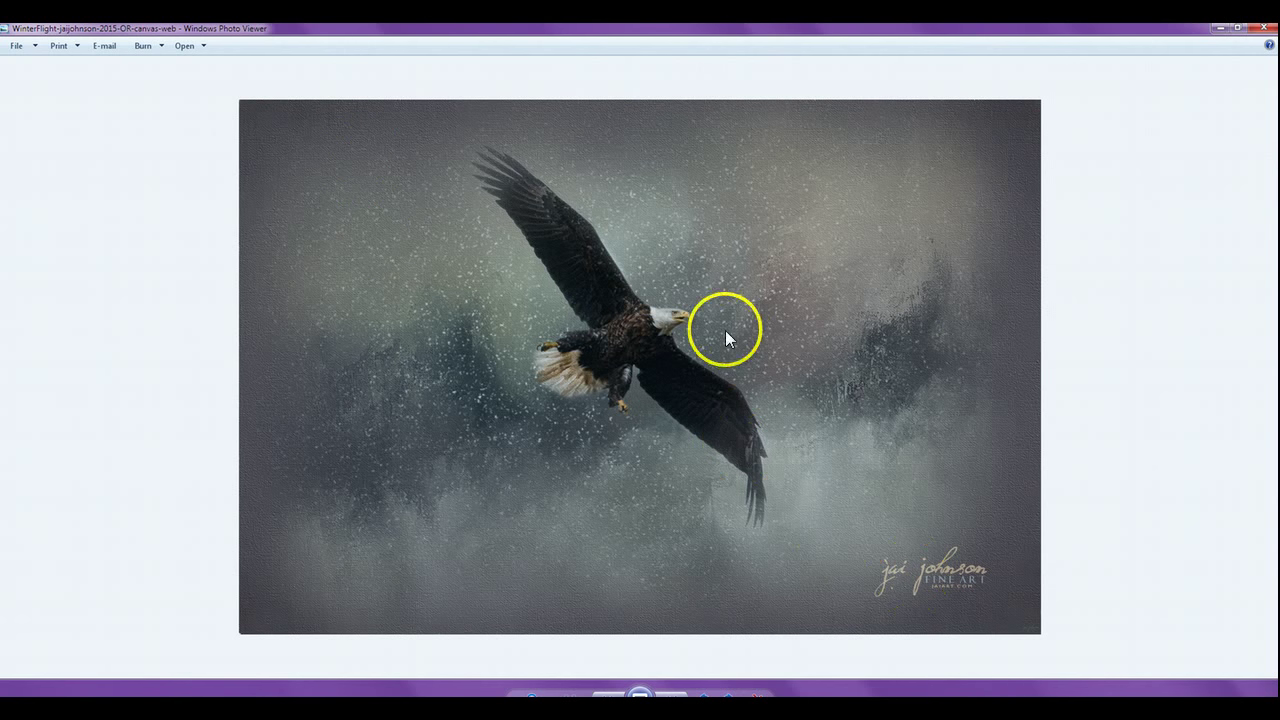
{"action": "scroll", "coordinate": [677, 323], "scroll_direction": "up", "scroll_amount": 2}
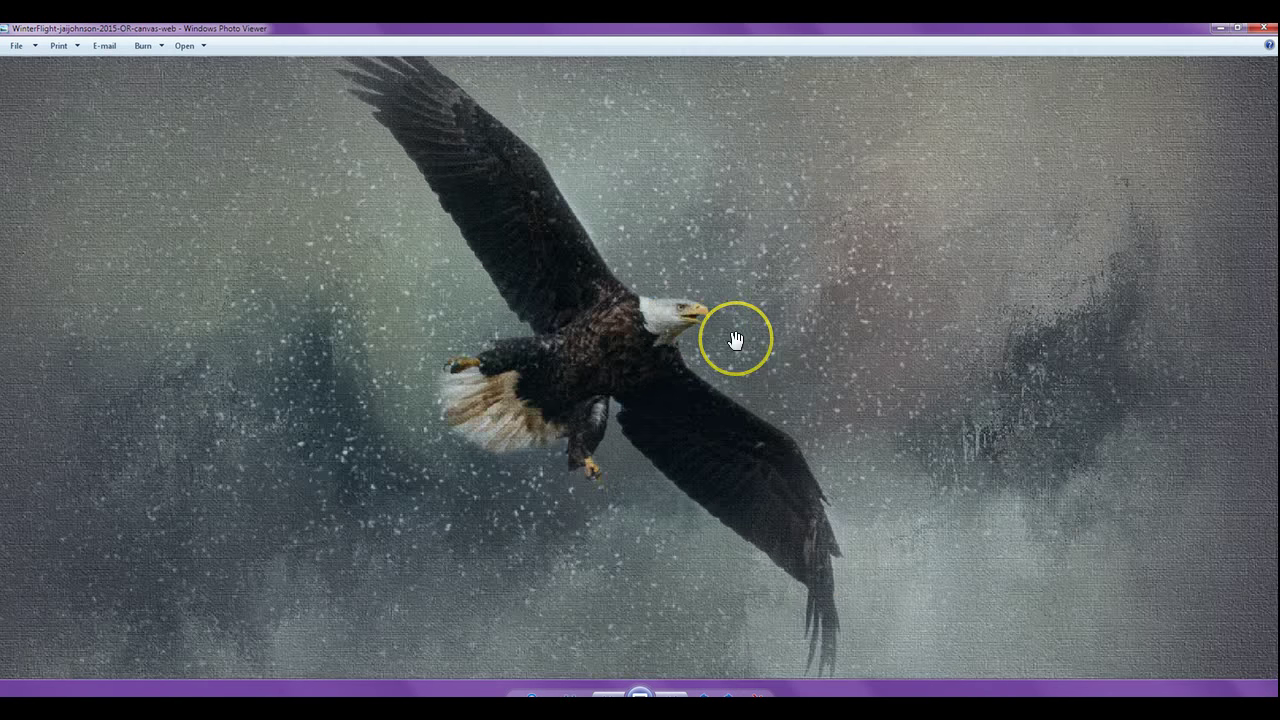
{"action": "scroll", "coordinate": [735, 341], "scroll_direction": "down", "scroll_amount": 3}
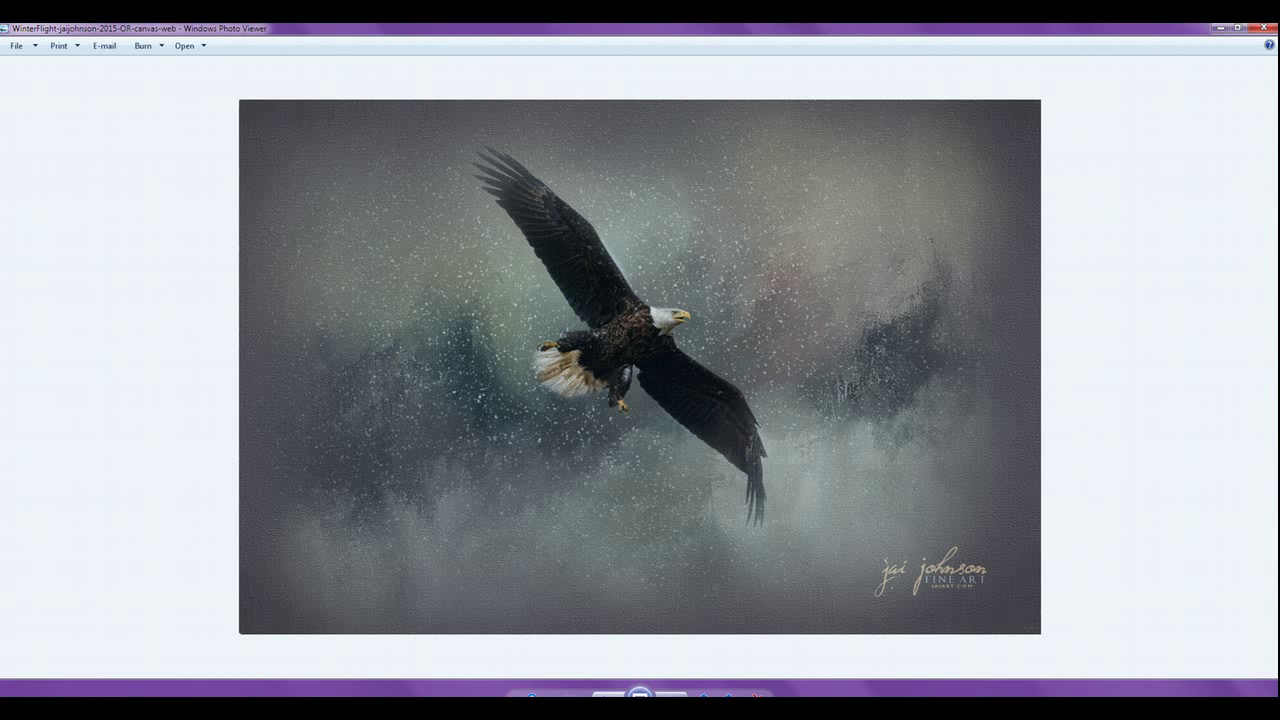
{"action": "key", "text": "Right"}
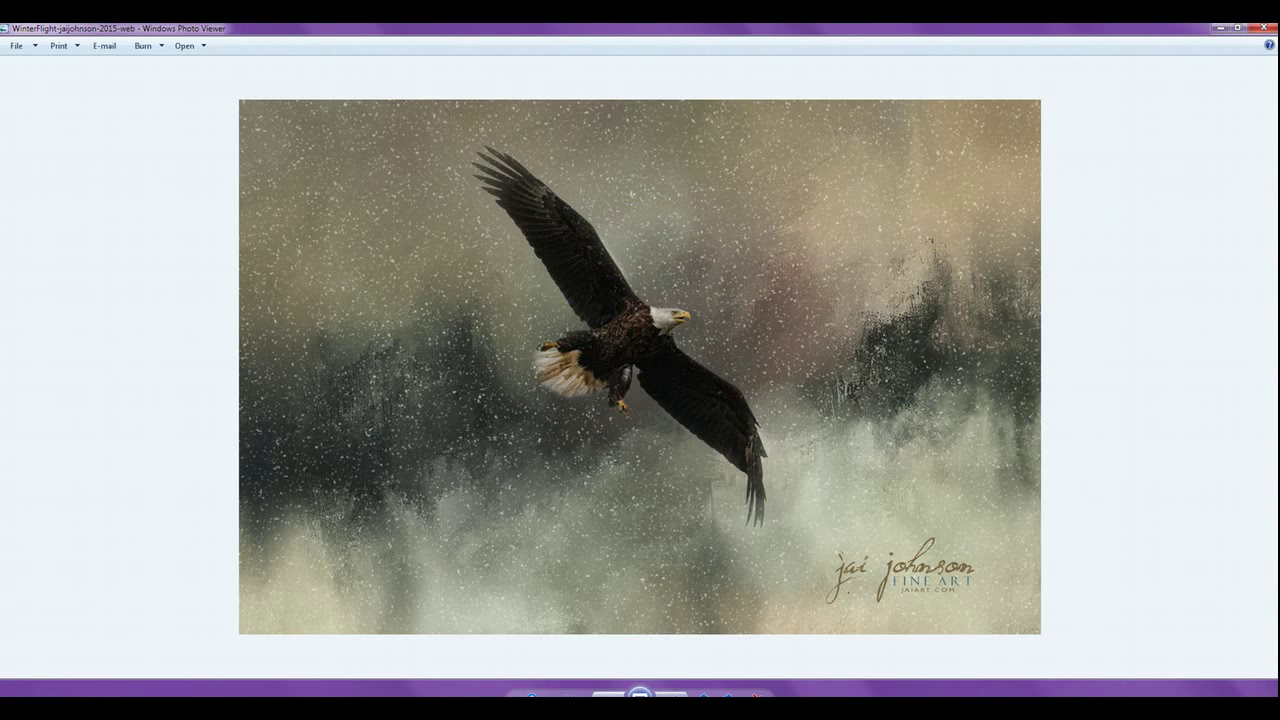
{"action": "left_click", "coordinate": [608, 694]}
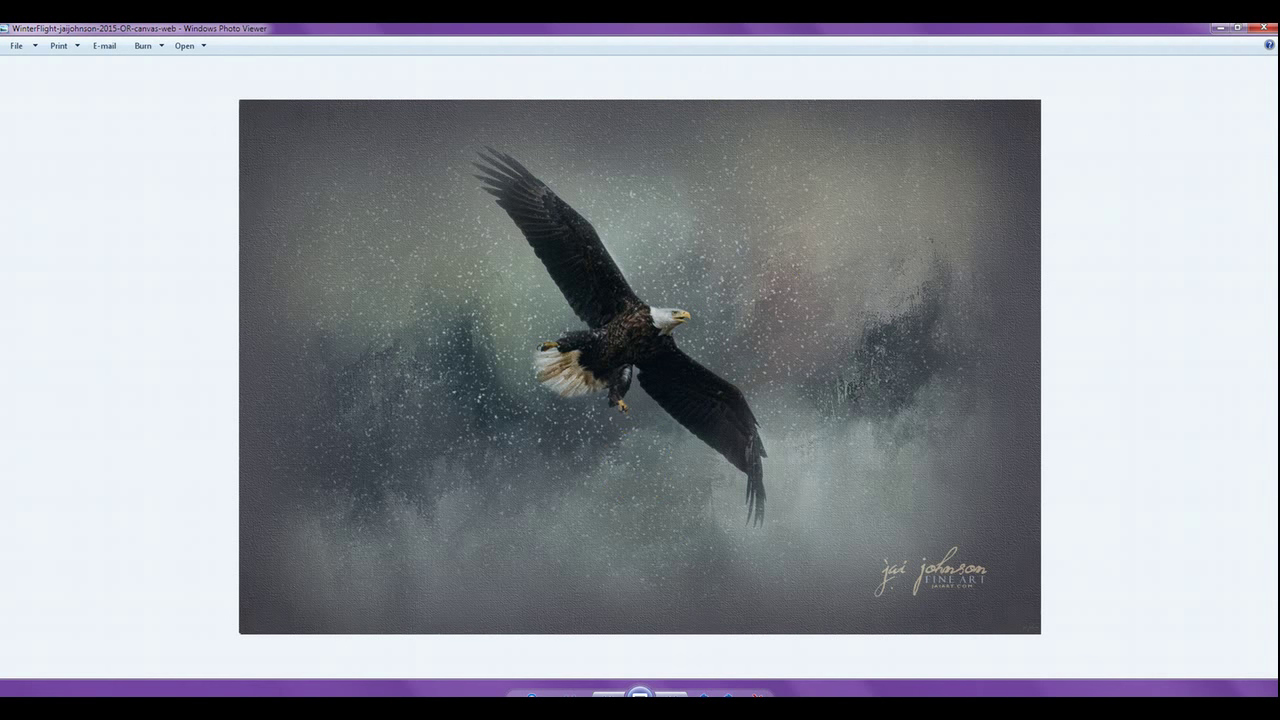
{"action": "left_click", "coordinate": [672, 694]}
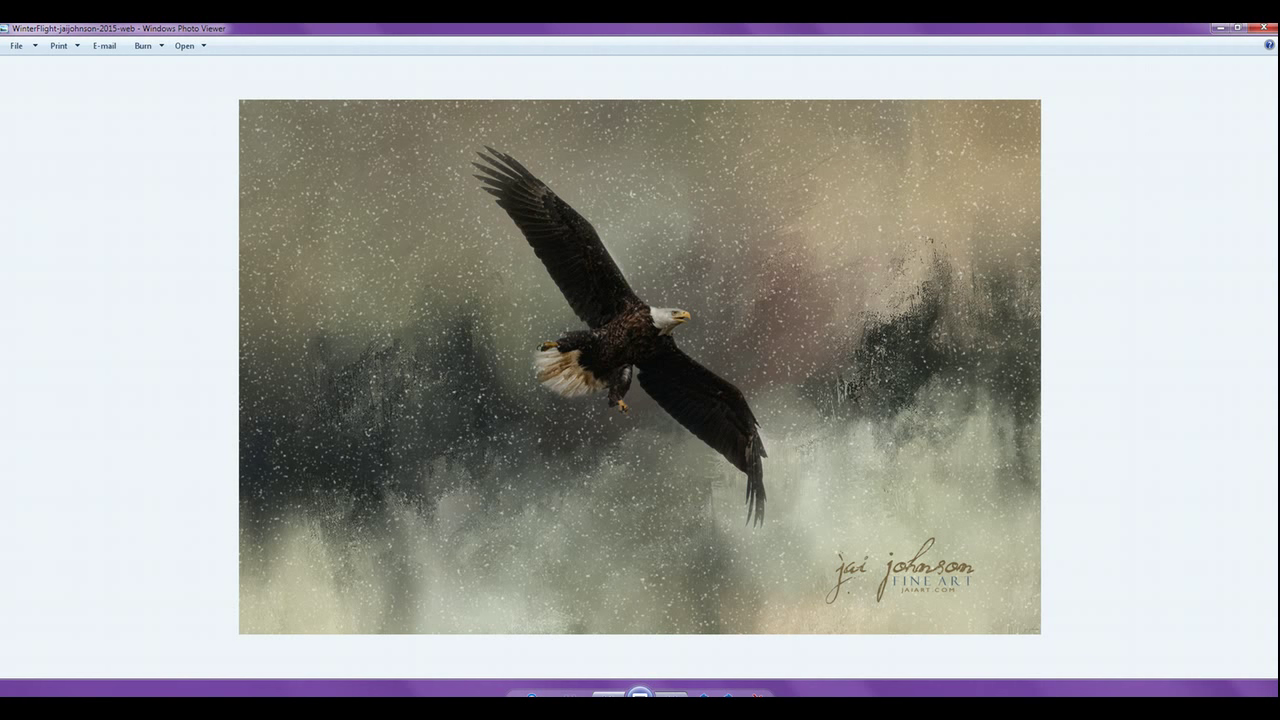
{"action": "left_click", "coordinate": [672, 694]}
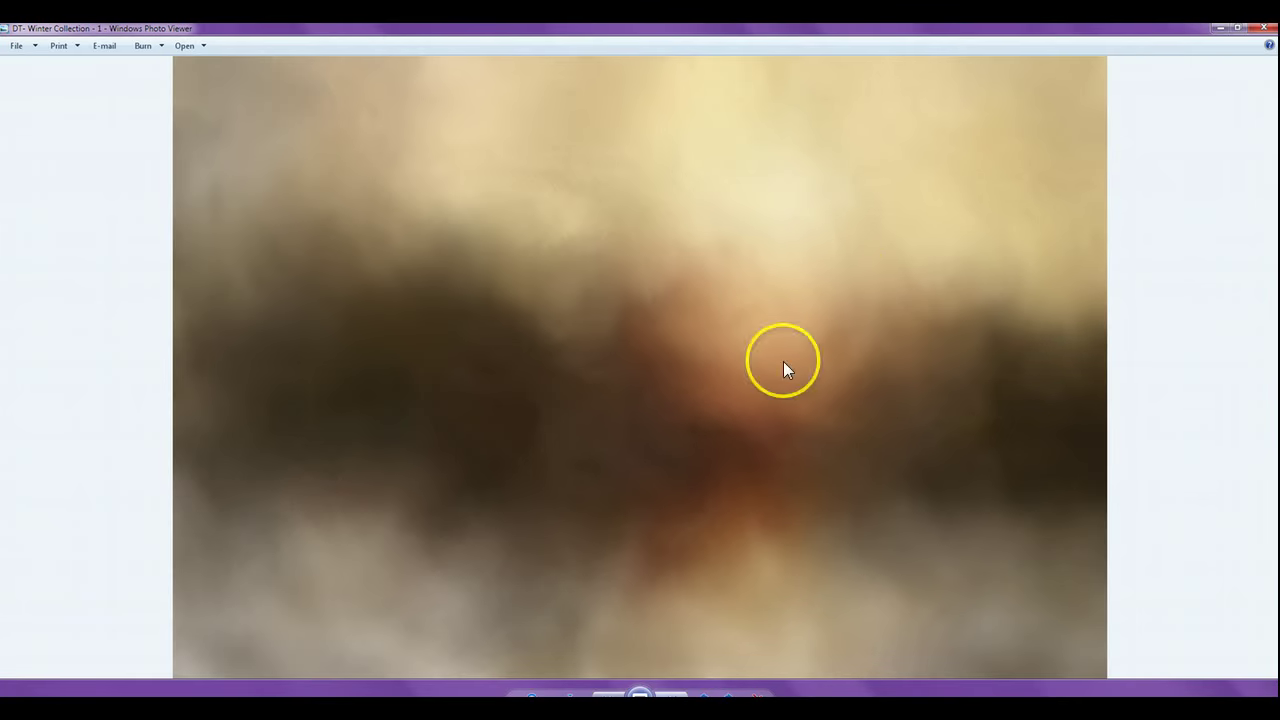
{"action": "left_click", "coordinate": [1264, 28]}
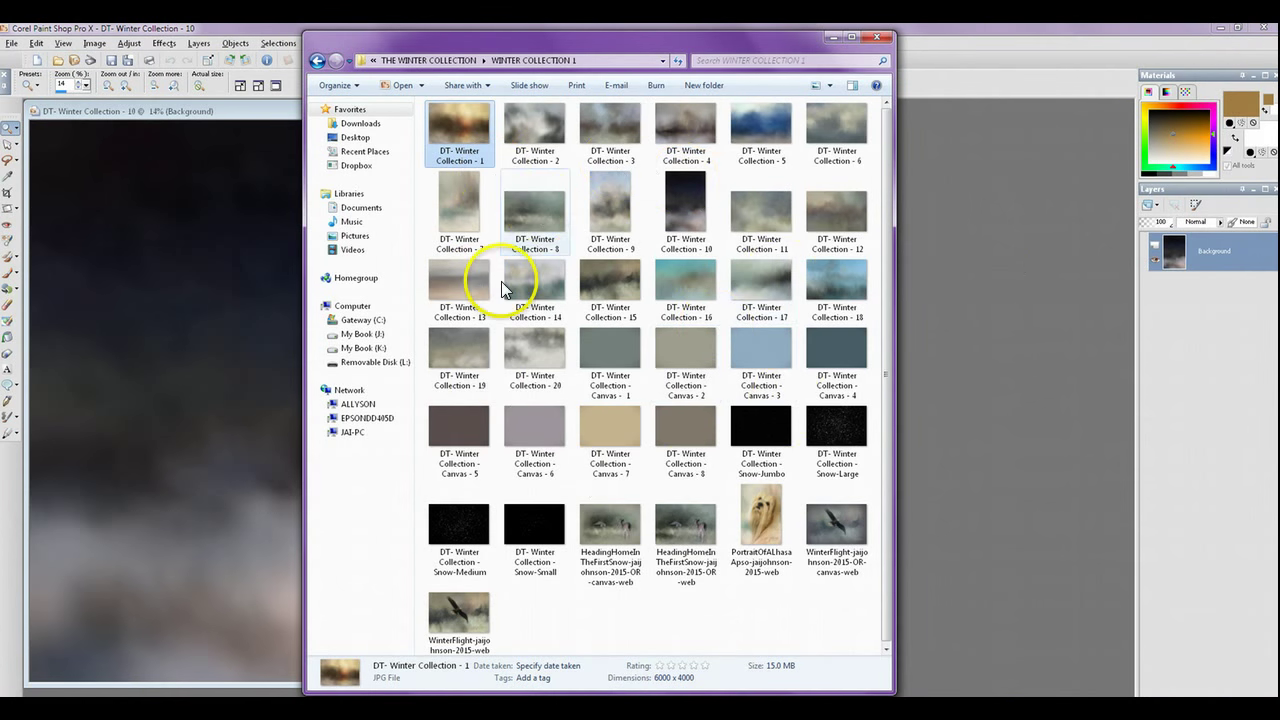
Step: Switch to photoFXlab and move the DailyTexture.com watermark layer to the bottom of the layer stack
{"action": "left_click", "coordinate": [485, 455]}
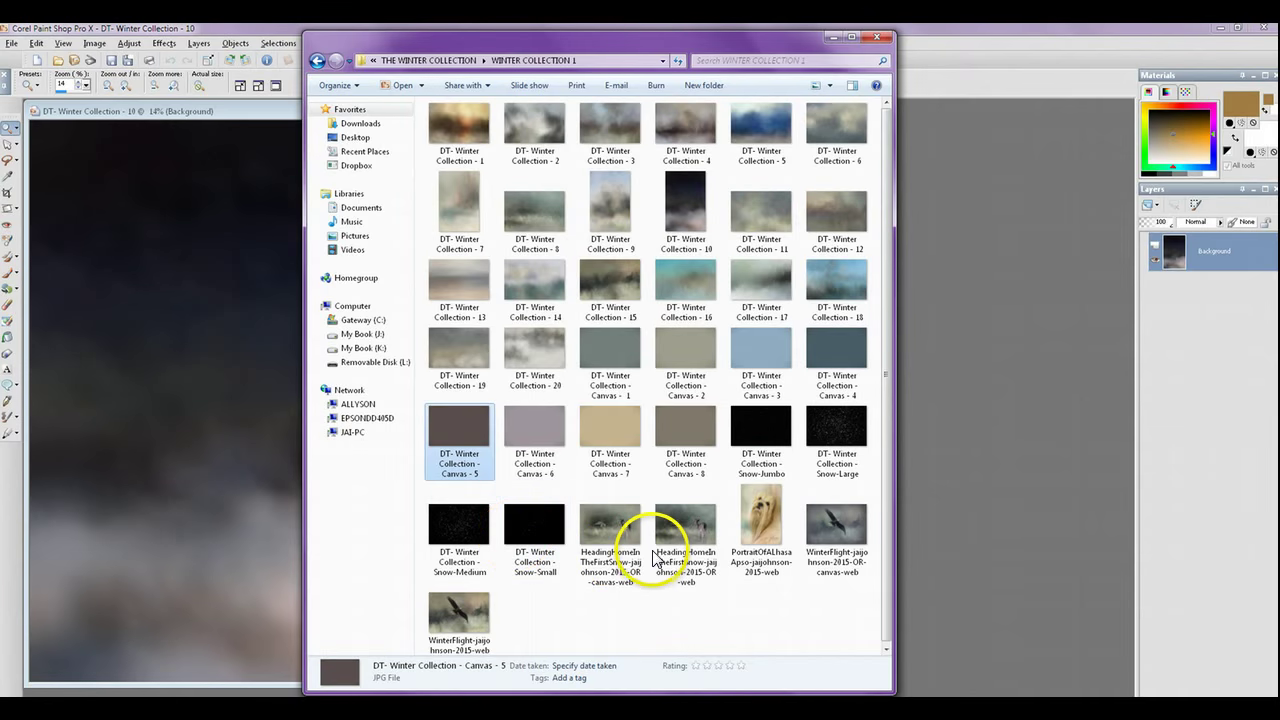
{"action": "left_click", "coordinate": [343, 705]}
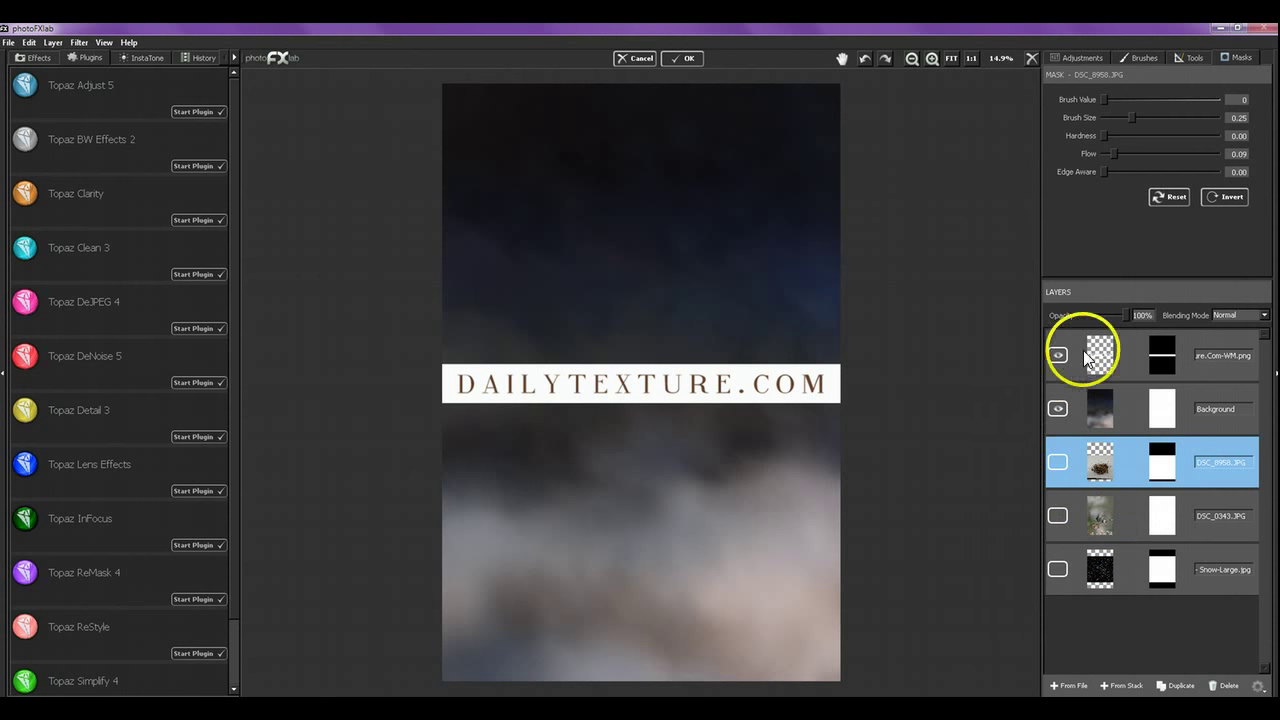
{"action": "left_click", "coordinate": [1126, 355]}
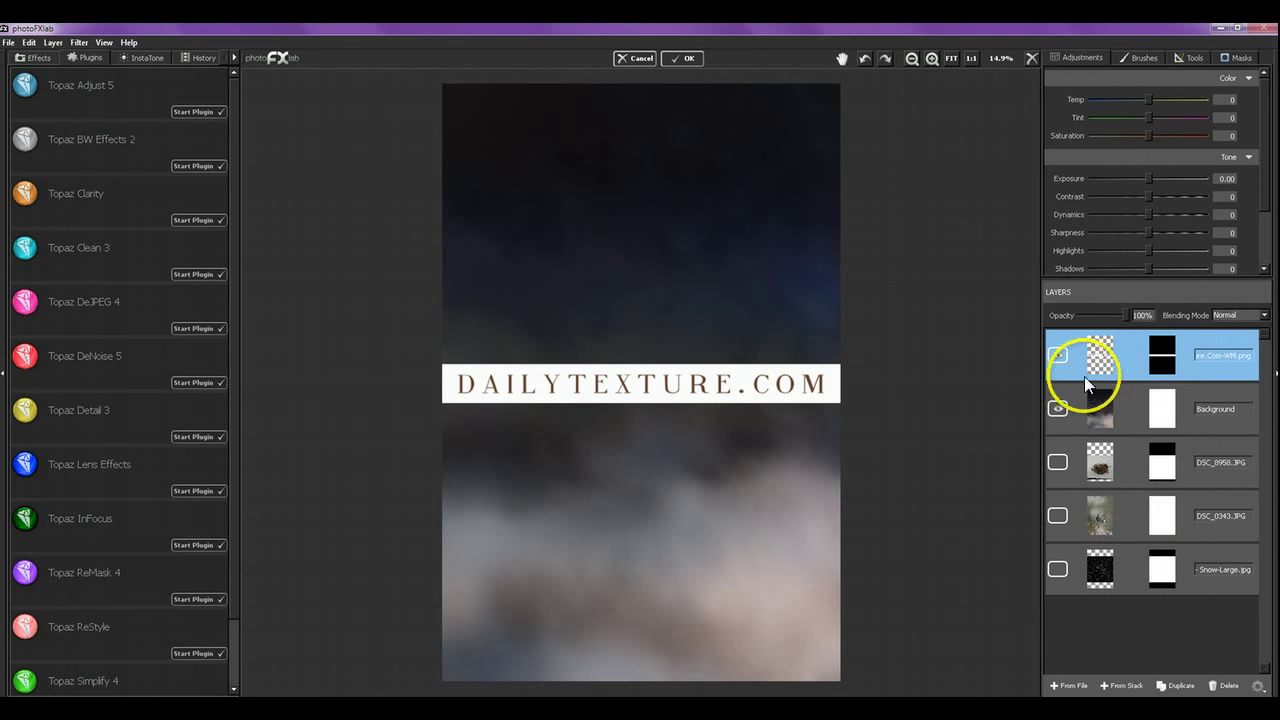
{"action": "left_click_drag", "start_coordinate": [1124, 362], "coordinate": [1180, 586]}
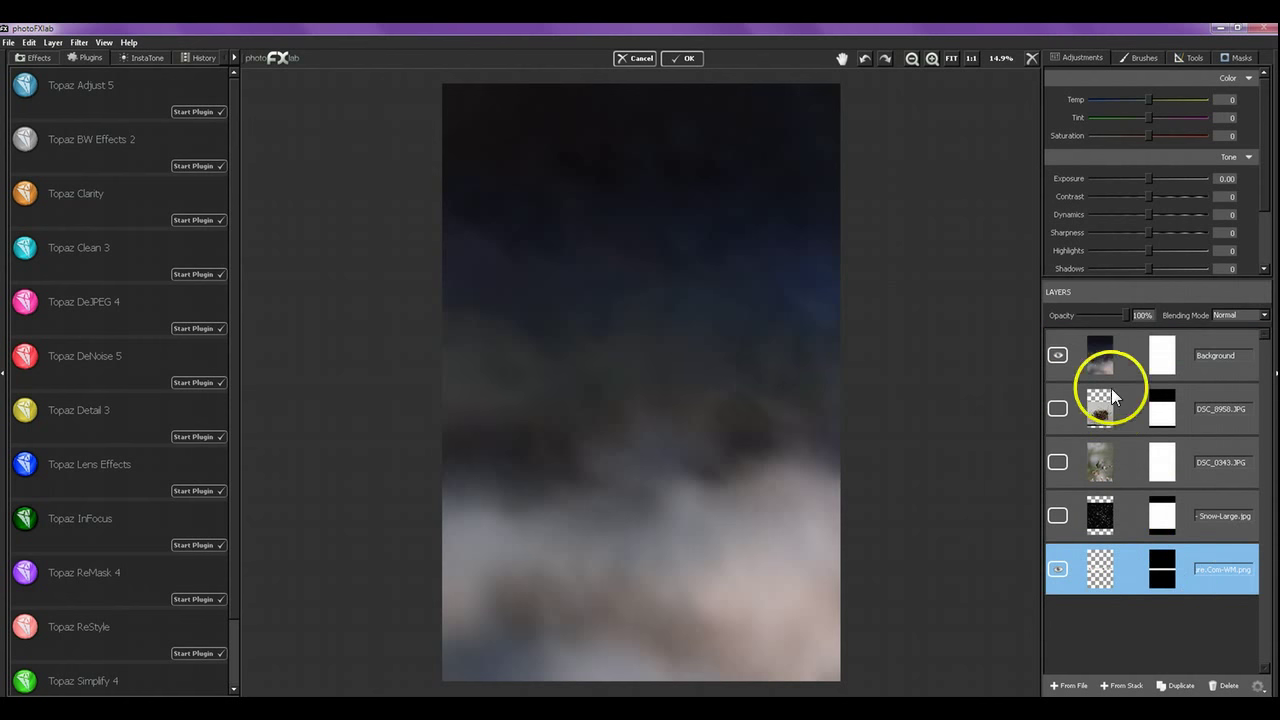
{"action": "left_click", "coordinate": [1124, 353]}
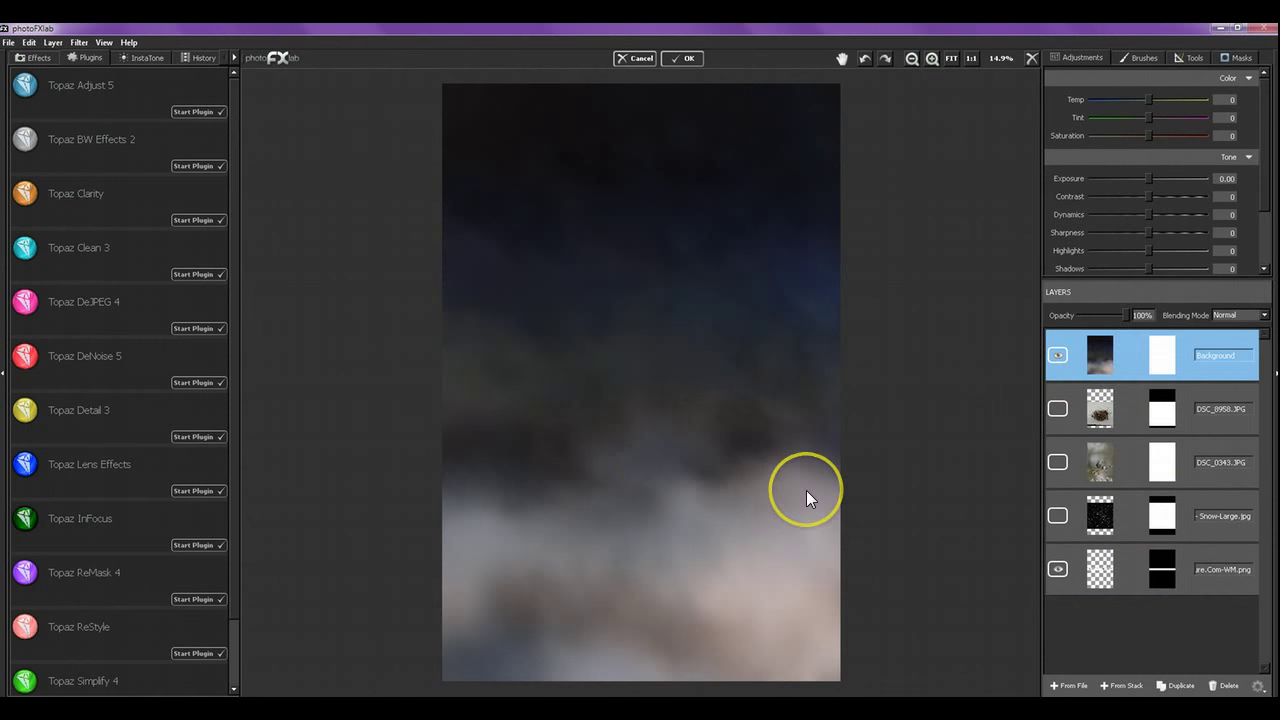
Step: Move the nest photo layer DSC_8958.JPG above the Background texture and make it visible
{"action": "left_click", "coordinate": [1130, 407]}
{"action": "left_click_drag", "start_coordinate": [1130, 407], "coordinate": [1097, 360]}
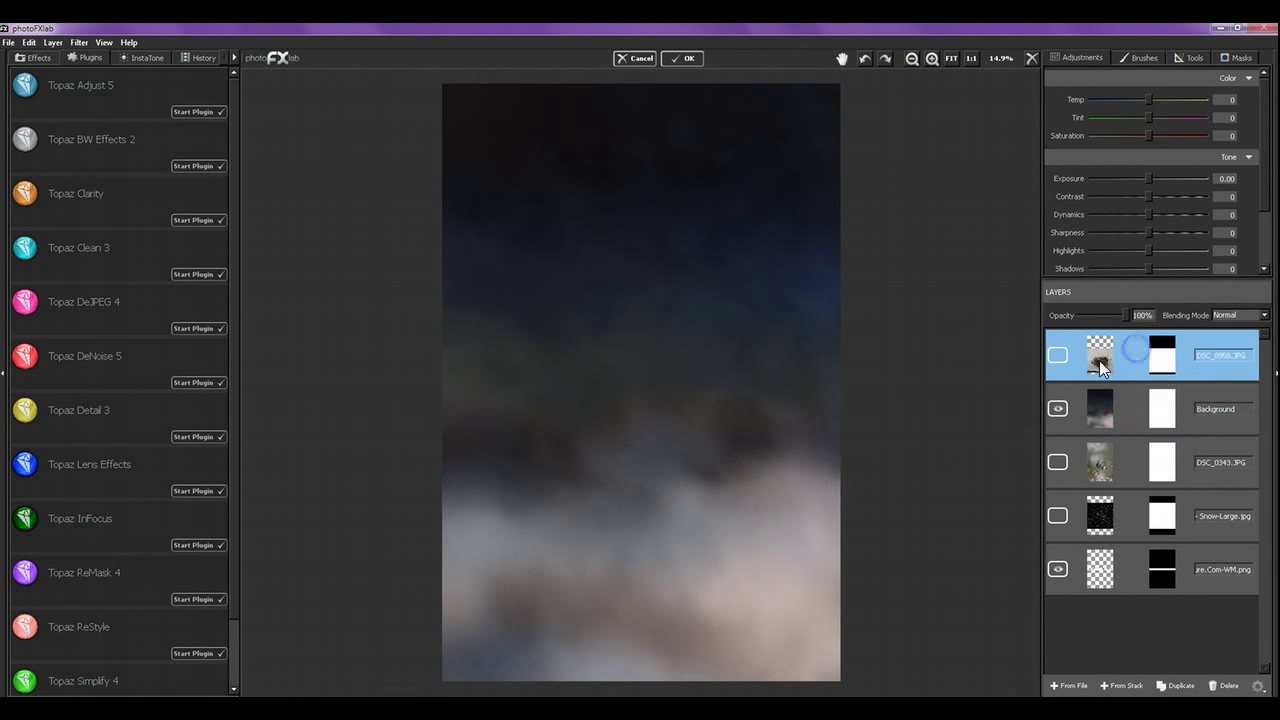
{"action": "left_click", "coordinate": [1058, 356]}
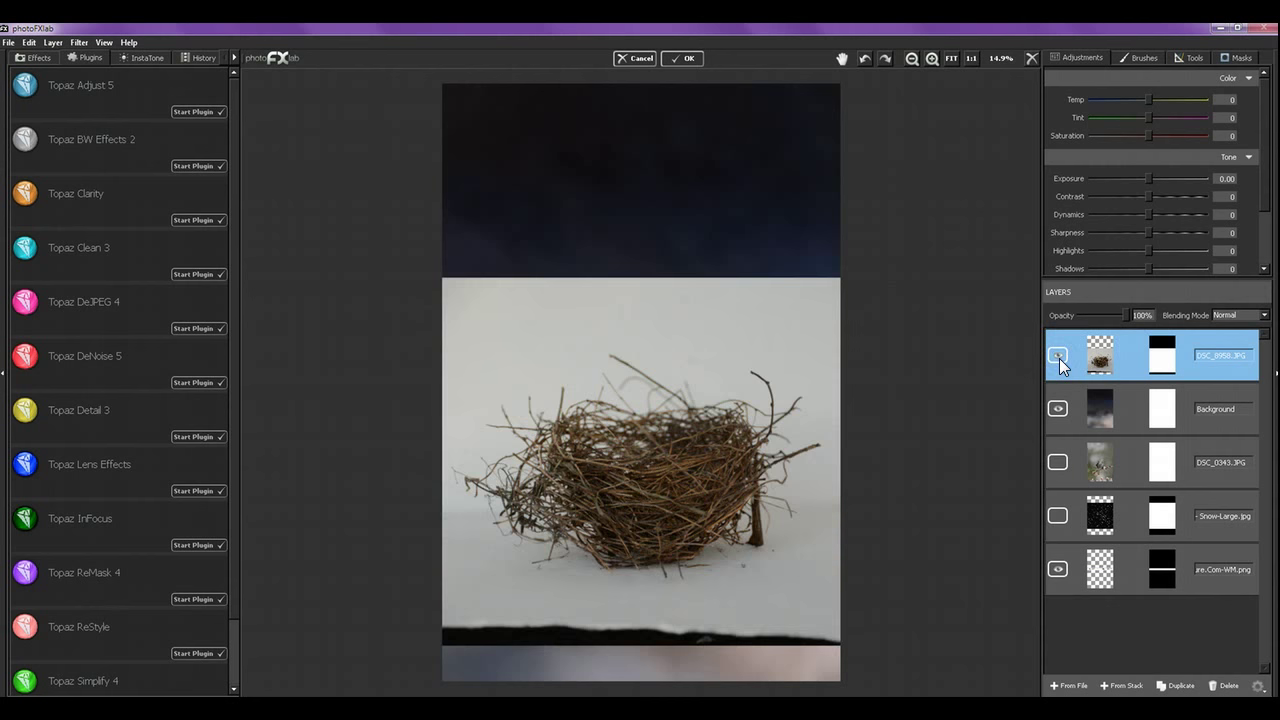
Step: Move the bird photo layer DSC_0343.JPG to the top of the stack, show it, and hide the nest layer
{"action": "left_click", "coordinate": [1133, 466]}
{"action": "left_click_drag", "start_coordinate": [1133, 466], "coordinate": [1127, 356]}
{"action": "left_click", "coordinate": [1059, 358]}
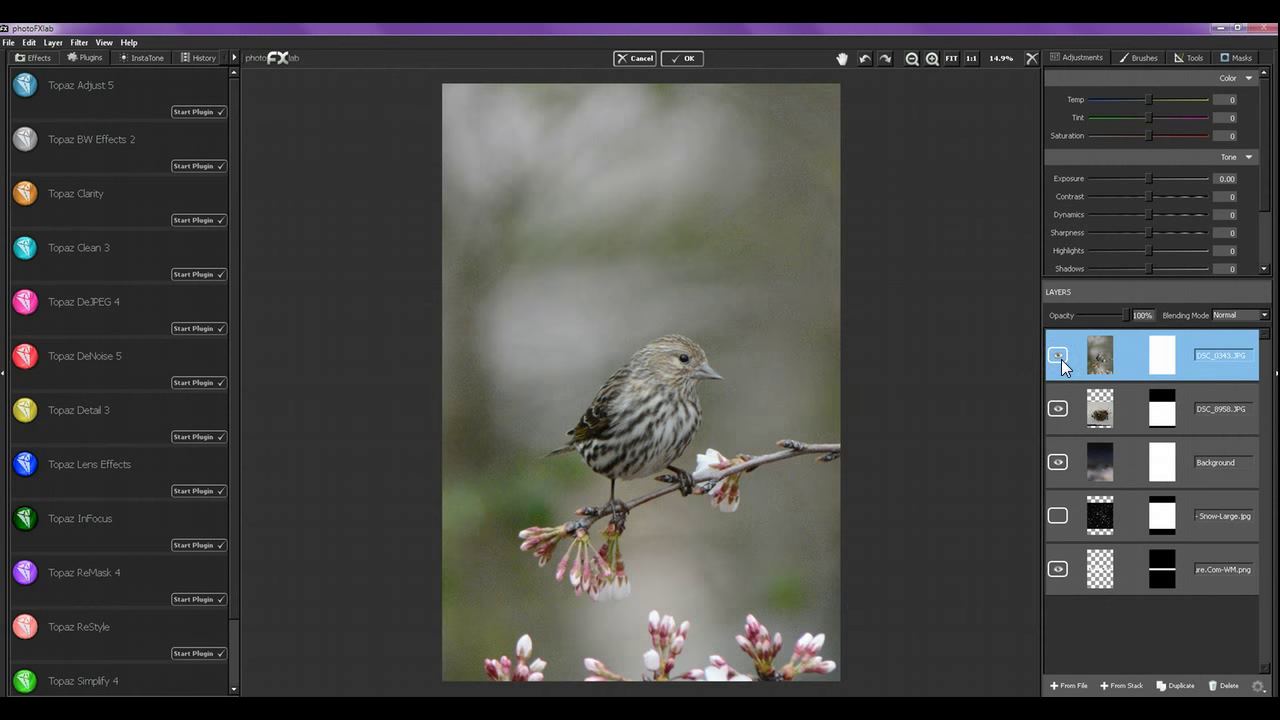
{"action": "left_click", "coordinate": [1059, 358]}
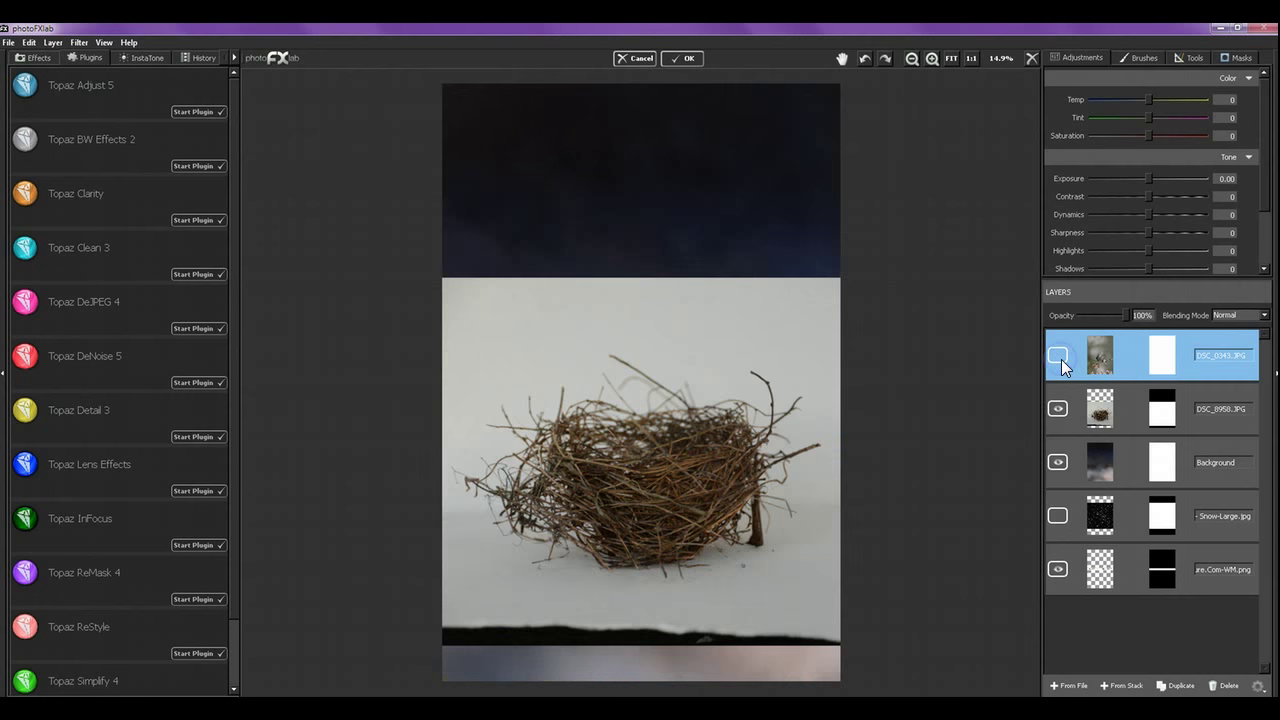
{"action": "left_click", "coordinate": [1059, 409]}
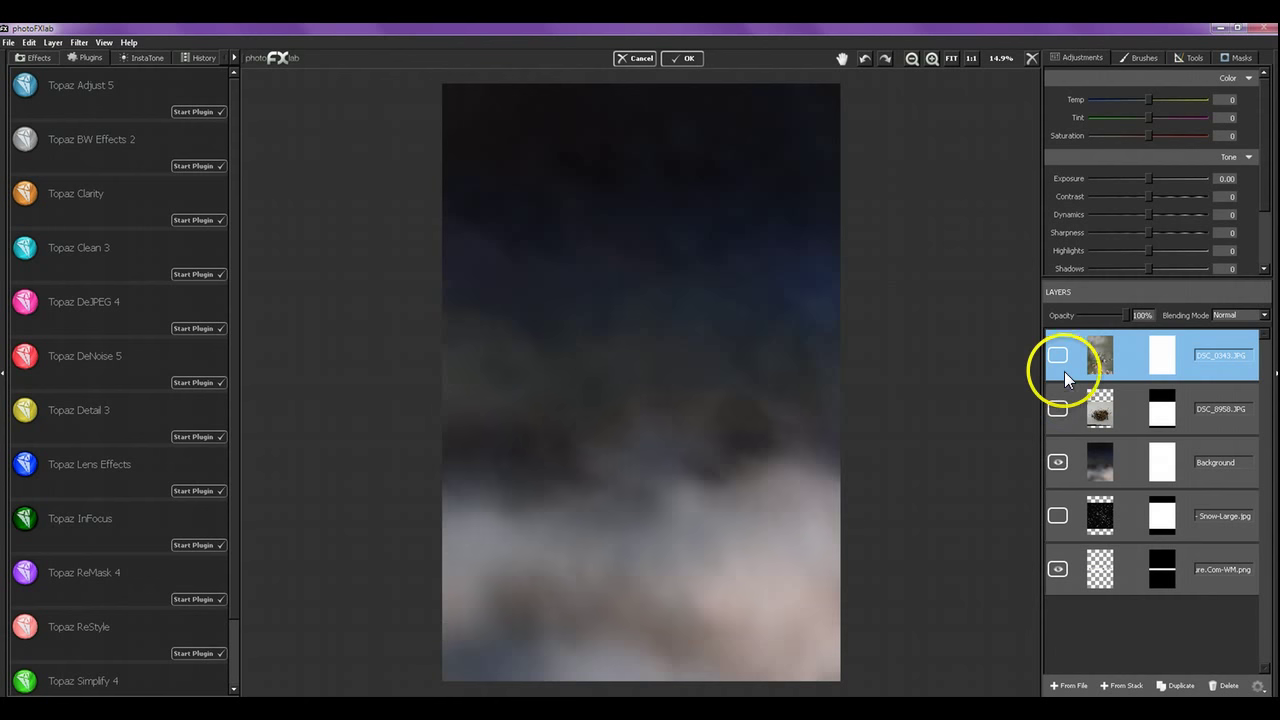
{"action": "left_click", "coordinate": [1058, 356]}
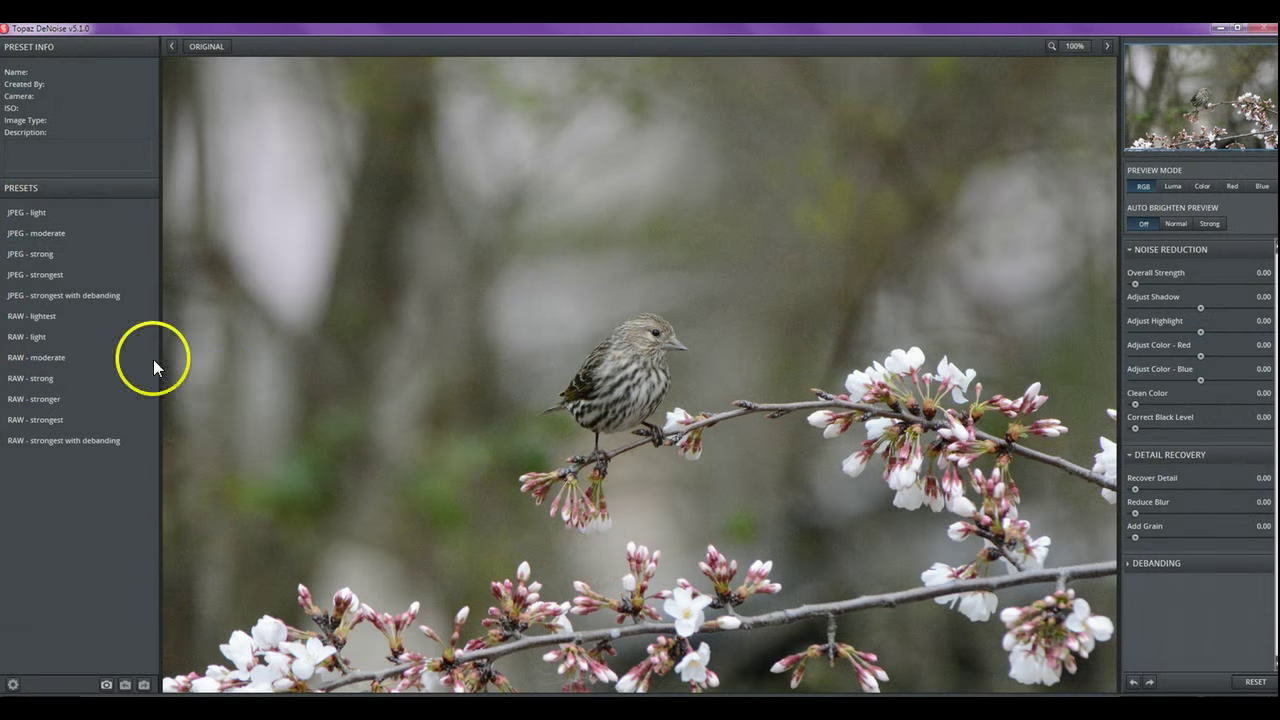
Step: Apply Topaz DeNoise to the bird photo layer using the JPEG - strong preset
{"action": "left_click", "coordinate": [55, 253]}
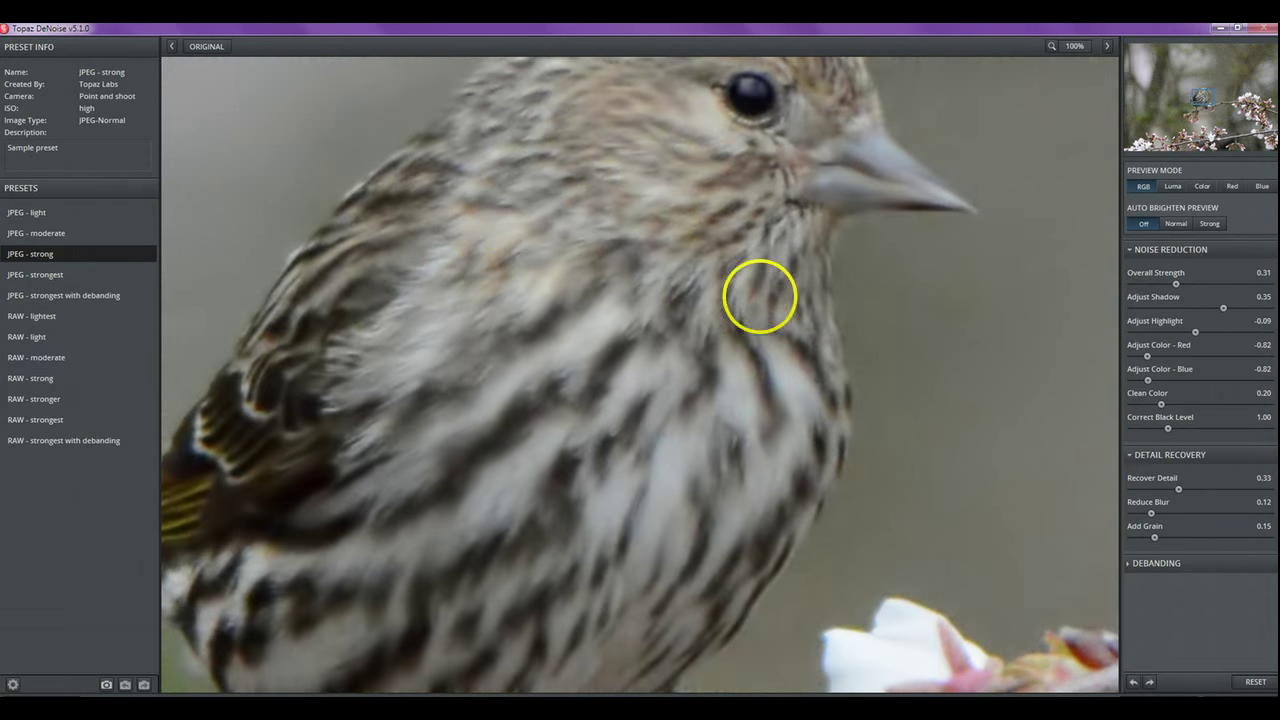
{"action": "left_click", "coordinate": [760, 297]}
{"action": "left_click", "coordinate": [760, 297]}
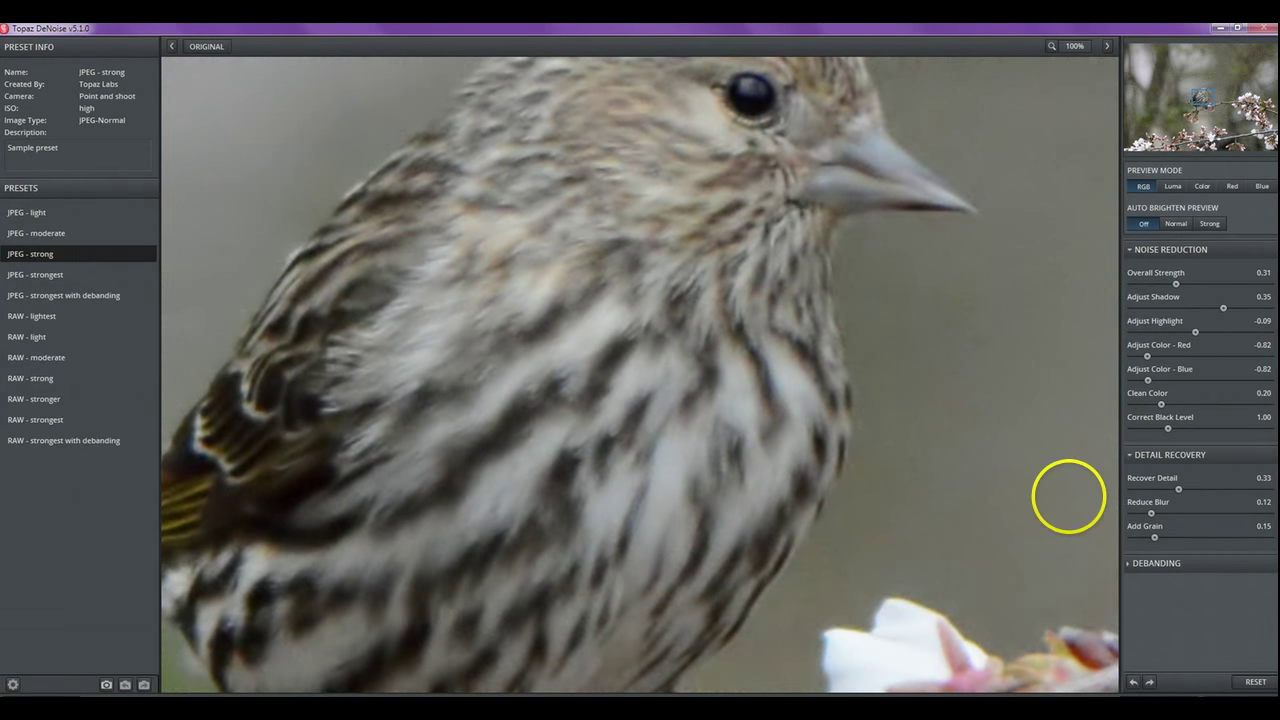
{"action": "key", "text": "Return"}
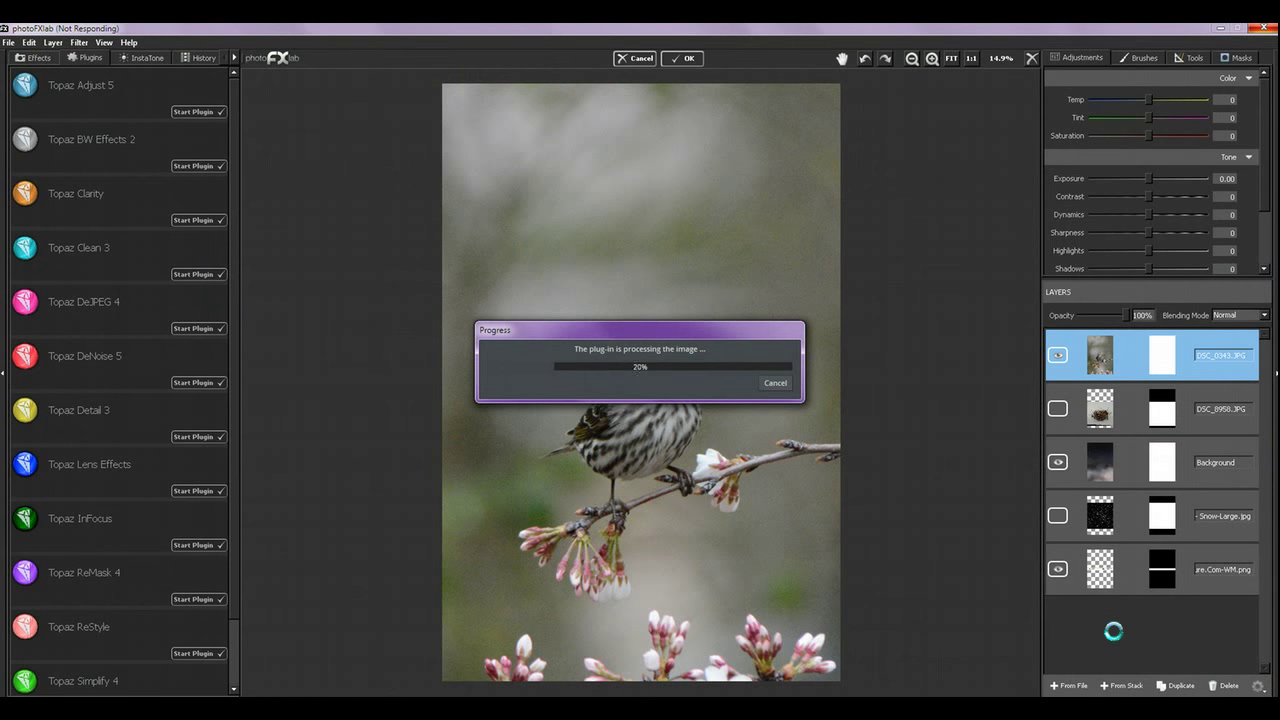
{"action": "left_click", "coordinate": [1102, 629]}
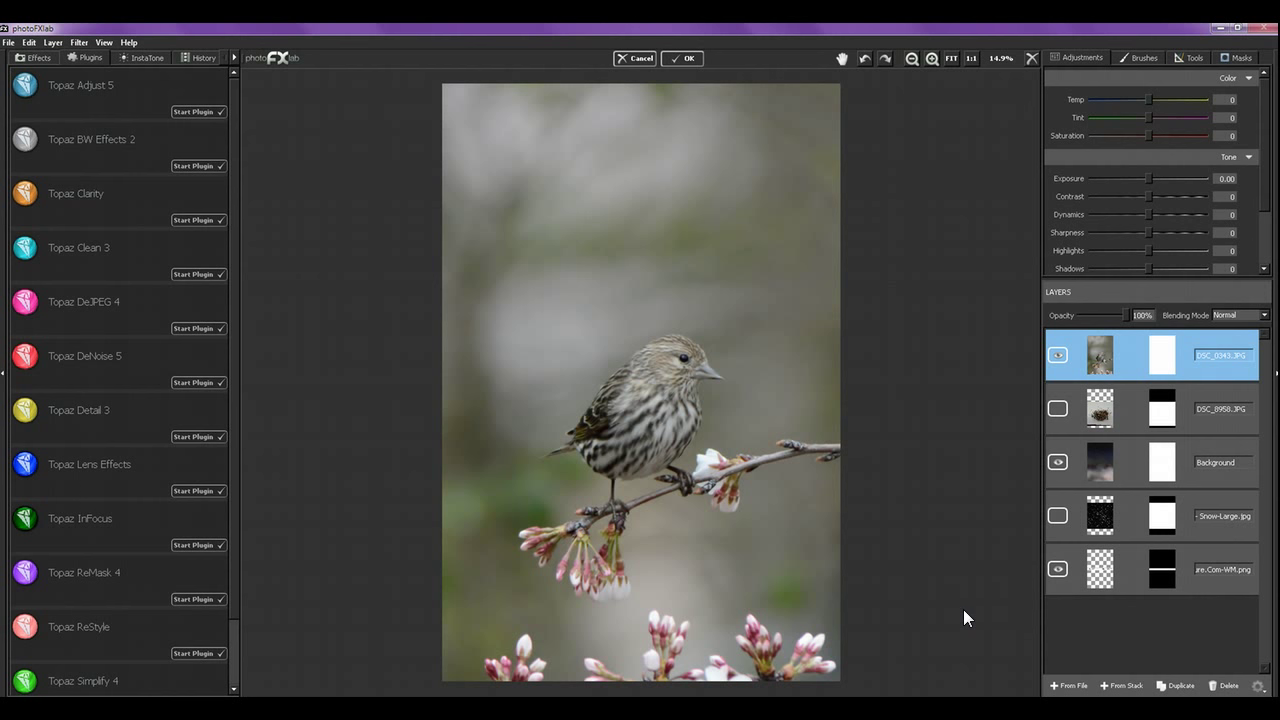
Step: Set the mask brush for the bird layer to a flow of 1.00 and an edge awareness of 0.00
{"action": "left_click", "coordinate": [1242, 58]}
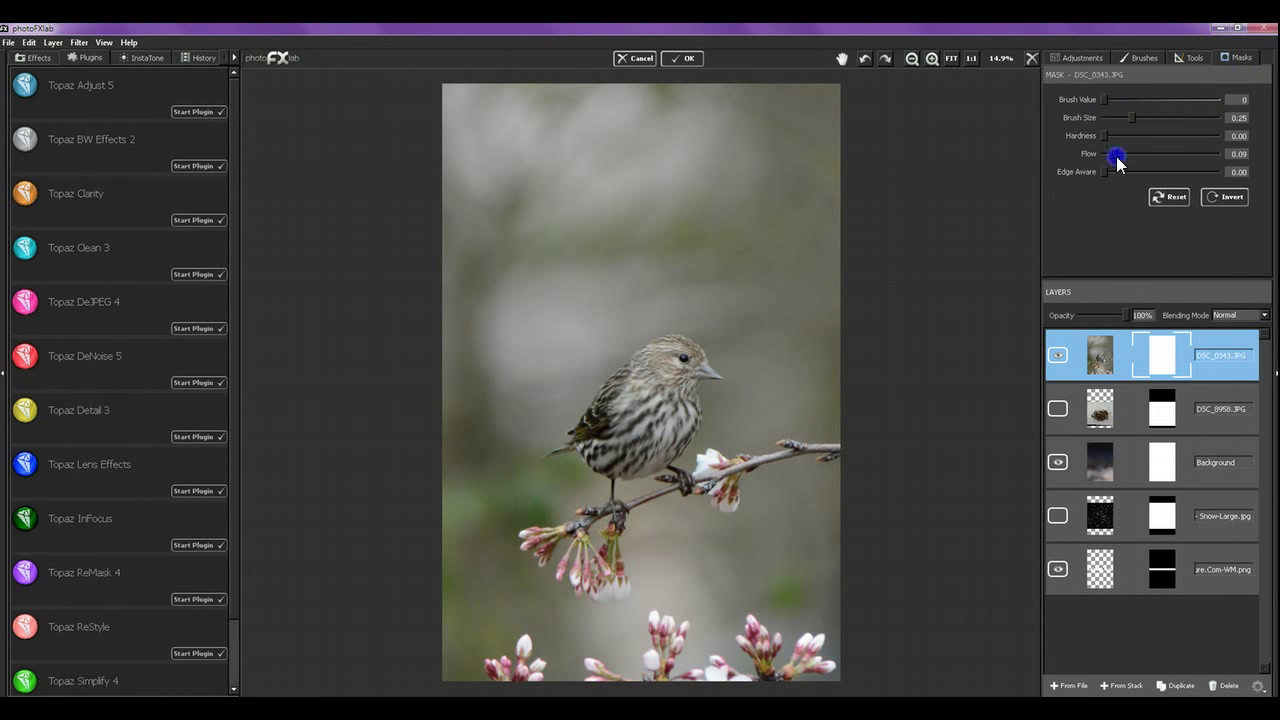
{"action": "left_click_drag", "start_coordinate": [1116, 154], "coordinate": [1246, 155]}
{"action": "left_click_drag", "start_coordinate": [1213, 154], "coordinate": [1121, 156]}
{"action": "left_click_drag", "start_coordinate": [1108, 172], "coordinate": [1139, 172]}
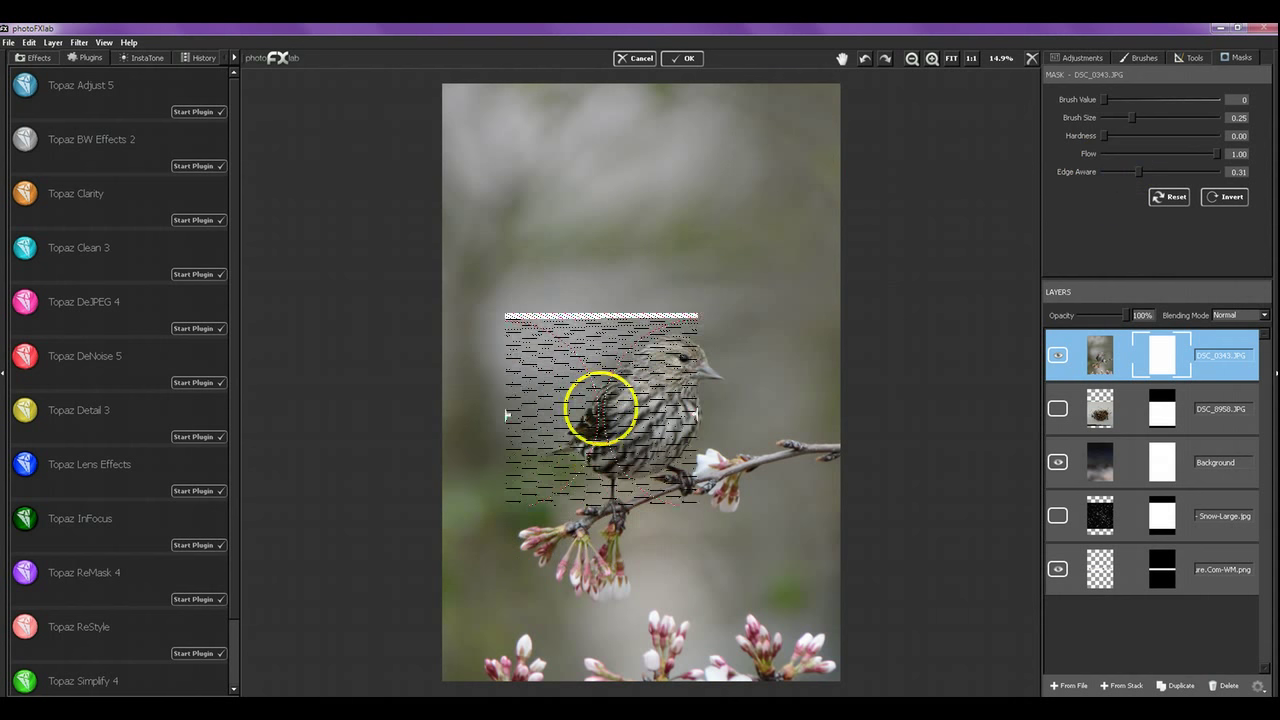
{"action": "left_click_drag", "start_coordinate": [1142, 171], "coordinate": [1094, 172]}
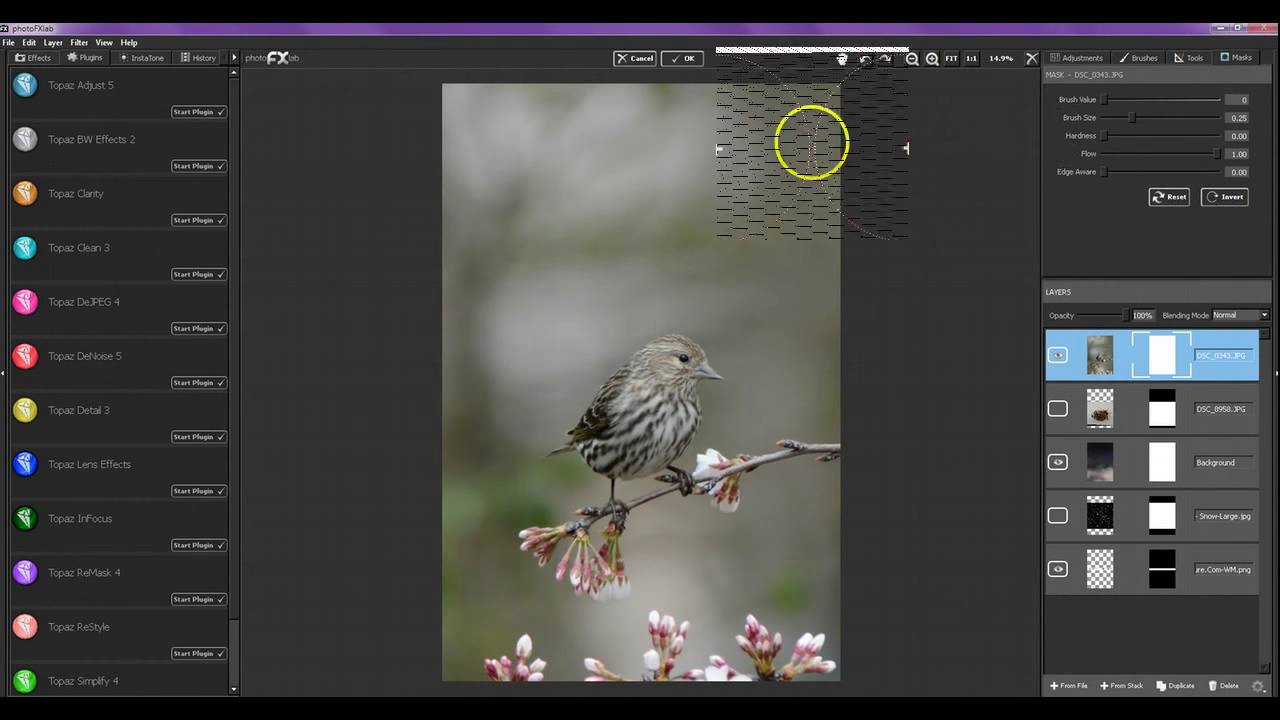
Step: Mask out the photo surroundings of the bird with brush sizes 0.51, 0.18 and 0.05, working inward to its outline
{"action": "left_click", "coordinate": [1158, 117]}
{"action": "mouse_move", "coordinate": [814, 106]}
{"action": "left_mouse_down"}
{"action": "mouse_move", "coordinate": [417, 138]}
{"action": "mouse_move", "coordinate": [457, 180]}
{"action": "mouse_move", "coordinate": [913, 187]}
{"action": "mouse_move", "coordinate": [717, 184]}
{"action": "mouse_move", "coordinate": [567, 208]}
{"action": "mouse_move", "coordinate": [445, 287]}
{"action": "mouse_move", "coordinate": [371, 410]}
{"action": "mouse_move", "coordinate": [575, 240]}
{"action": "mouse_move", "coordinate": [661, 222]}
{"action": "mouse_move", "coordinate": [757, 236]}
{"action": "mouse_move", "coordinate": [855, 286]}
{"action": "mouse_move", "coordinate": [809, 243]}
{"action": "mouse_move", "coordinate": [524, 238]}
{"action": "mouse_move", "coordinate": [478, 308]}
{"action": "mouse_move", "coordinate": [419, 516]}
{"action": "mouse_move", "coordinate": [418, 607]}
{"action": "mouse_move", "coordinate": [451, 643]}
{"action": "mouse_move", "coordinate": [565, 650]}
{"action": "mouse_move", "coordinate": [824, 586]}
{"action": "mouse_move", "coordinate": [862, 502]}
{"action": "mouse_move", "coordinate": [859, 380]}
{"action": "mouse_move", "coordinate": [831, 568]}
{"action": "mouse_move", "coordinate": [759, 646]}
{"action": "mouse_move", "coordinate": [610, 677]}
{"action": "mouse_move", "coordinate": [856, 575]}
{"action": "mouse_move", "coordinate": [872, 404]}
{"action": "mouse_move", "coordinate": [810, 269]}
{"action": "mouse_move", "coordinate": [744, 187]}
{"action": "mouse_move", "coordinate": [587, 206]}
{"action": "mouse_move", "coordinate": [512, 269]}
{"action": "mouse_move", "coordinate": [436, 424]}
{"action": "mouse_move", "coordinate": [449, 592]}
{"action": "mouse_move", "coordinate": [531, 615]}
{"action": "mouse_move", "coordinate": [487, 581]}
{"action": "mouse_move", "coordinate": [603, 620]}
{"action": "mouse_move", "coordinate": [691, 620]}
{"action": "mouse_move", "coordinate": [825, 552]}
{"action": "mouse_move", "coordinate": [863, 494]}
{"action": "mouse_move", "coordinate": [880, 420]}
{"action": "left_mouse_up"}
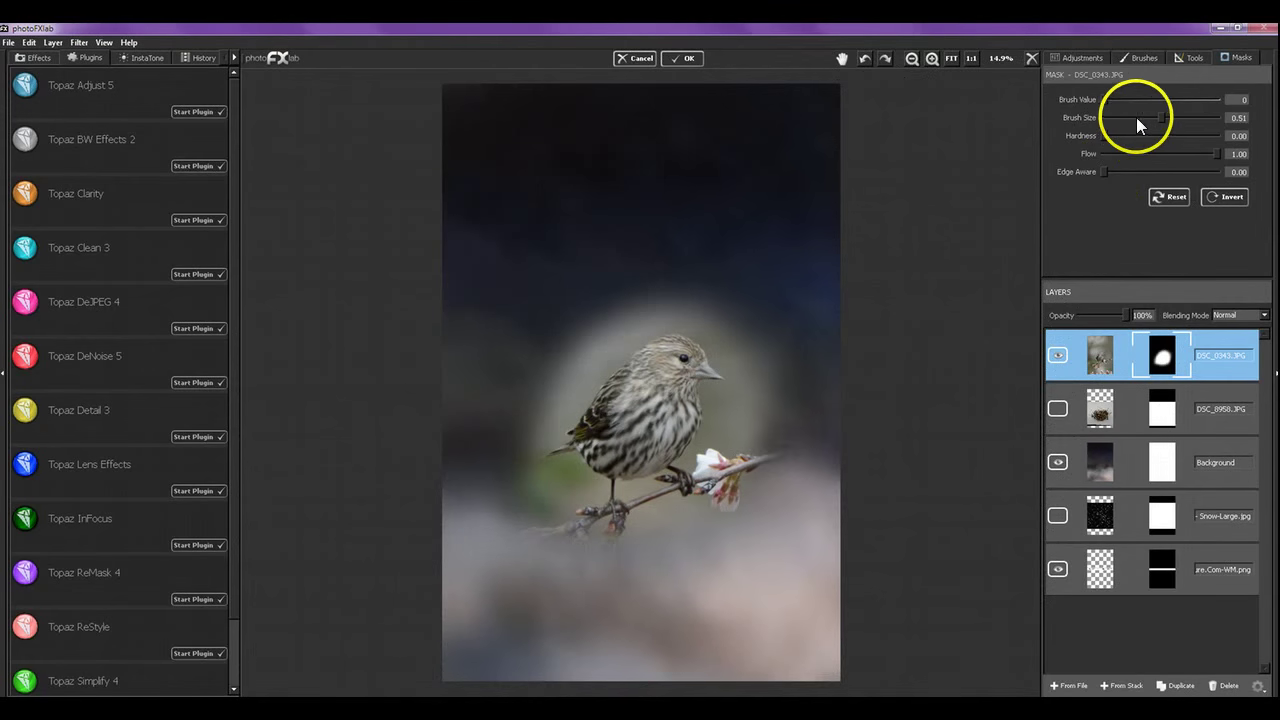
{"action": "left_click_drag", "start_coordinate": [1134, 117], "coordinate": [1124, 118]}
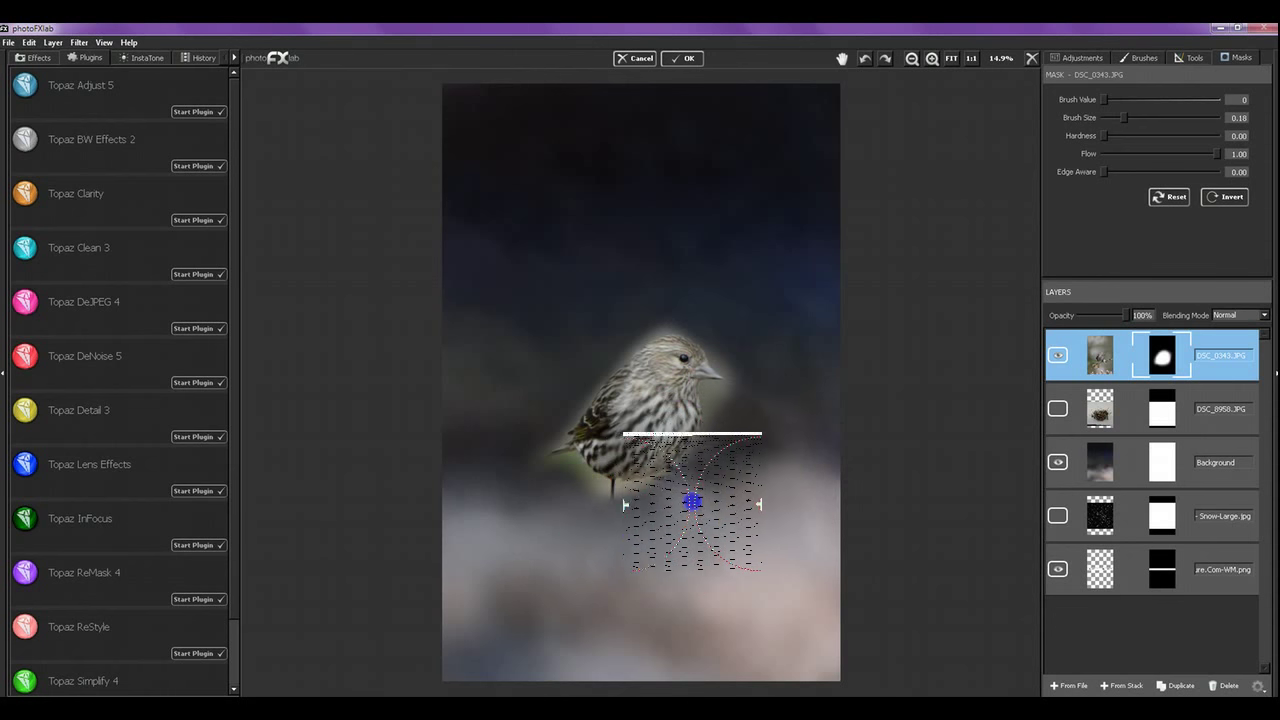
{"action": "left_click", "coordinate": [738, 488]}
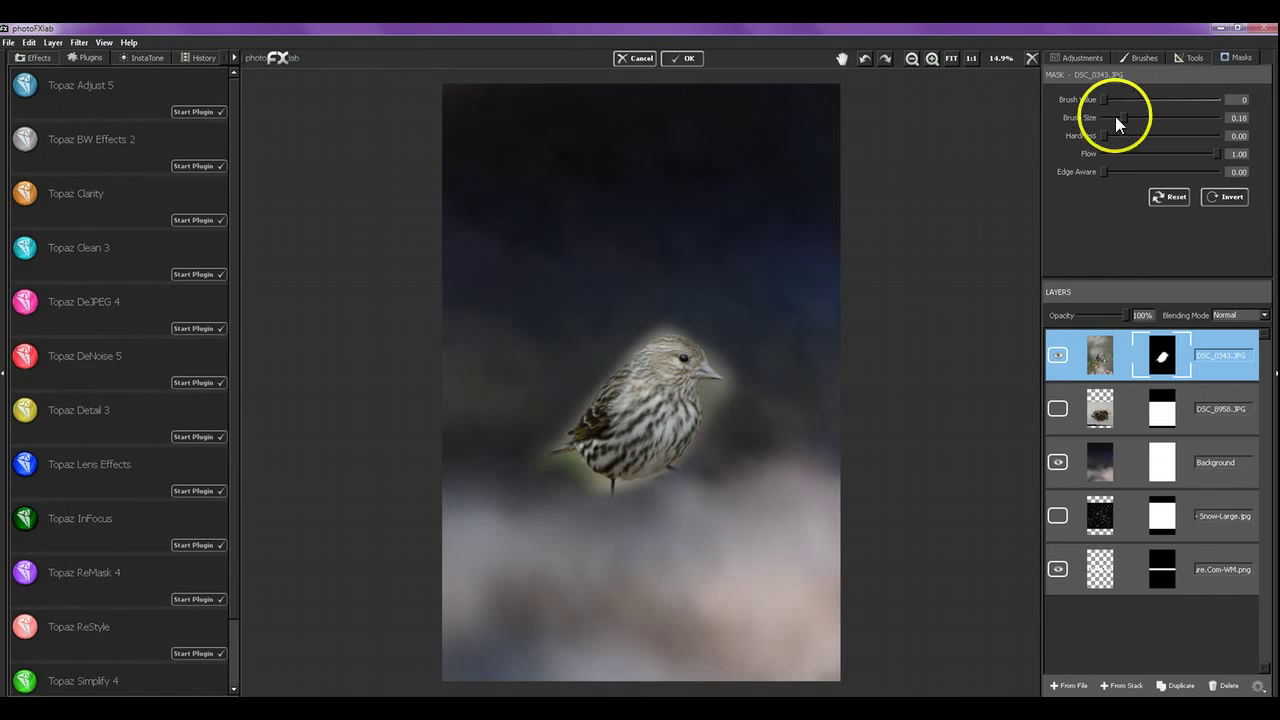
{"action": "left_click_drag", "start_coordinate": [1113, 122], "coordinate": [1110, 120]}
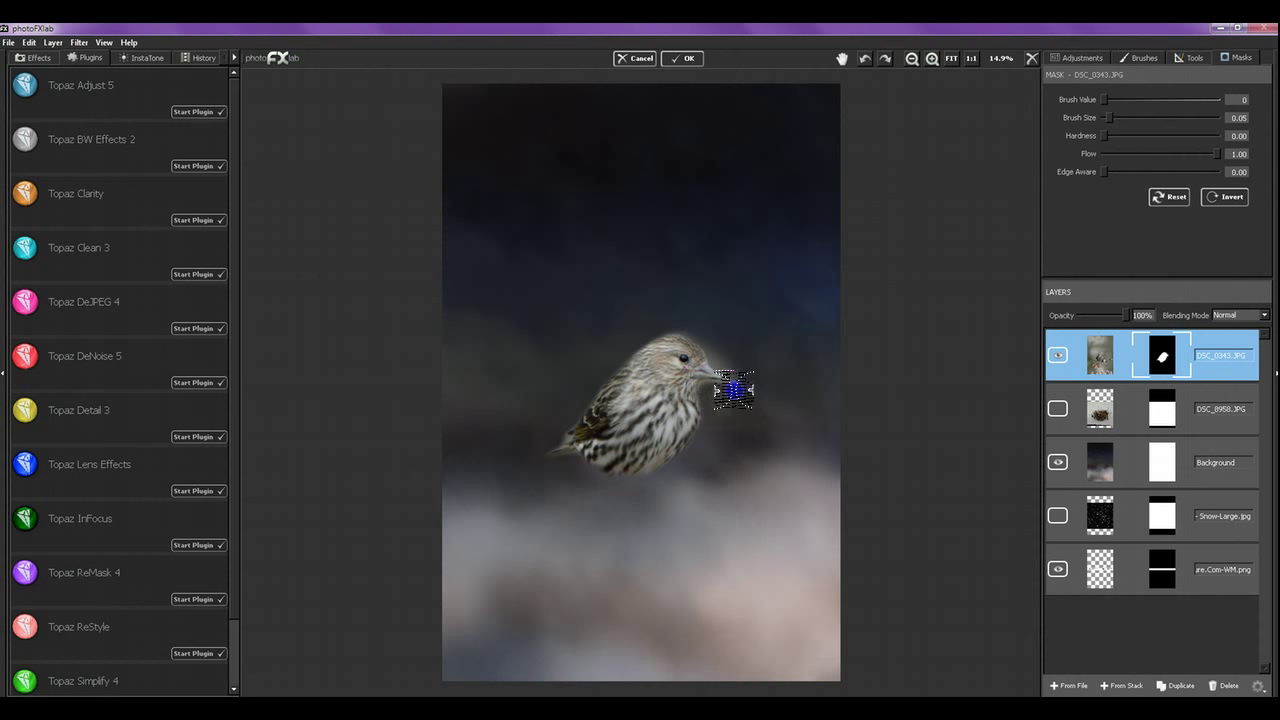
{"action": "left_click", "coordinate": [717, 333]}
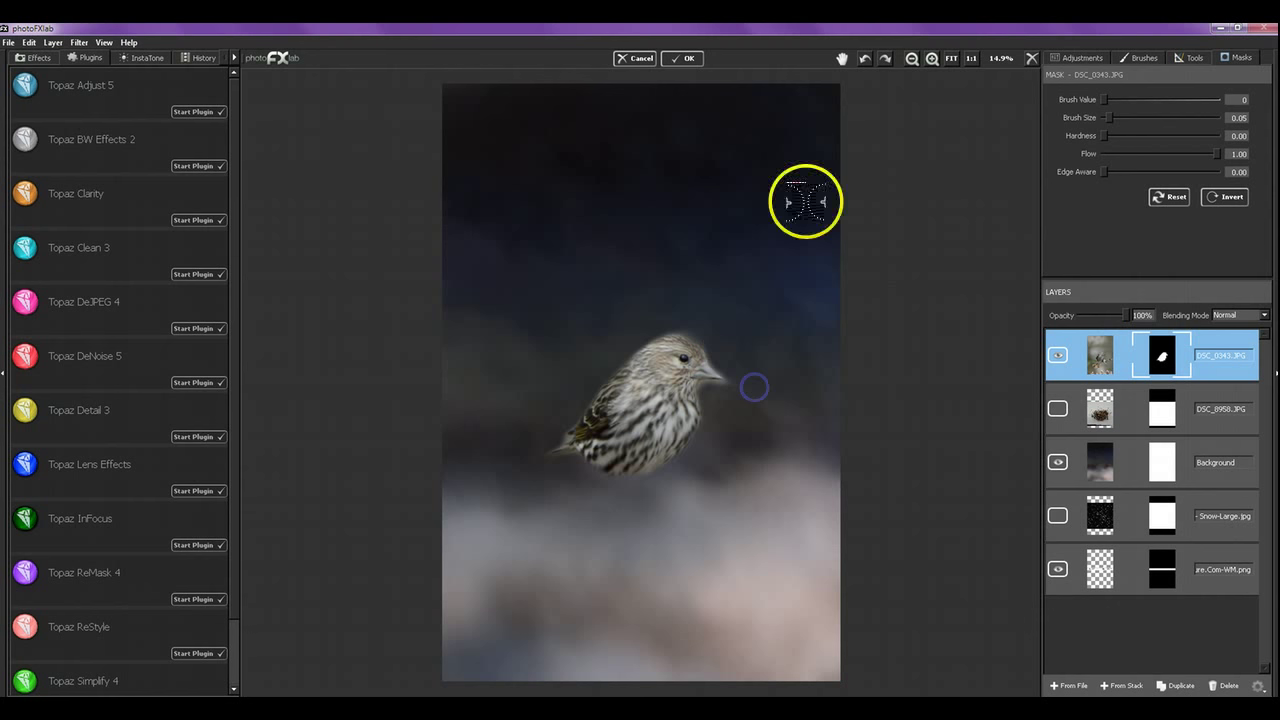
Step: Mask out the remaining halo along the bird's beak, chest, head, back and tail with a brush size of 0.02
{"action": "left_click", "coordinate": [934, 58]}
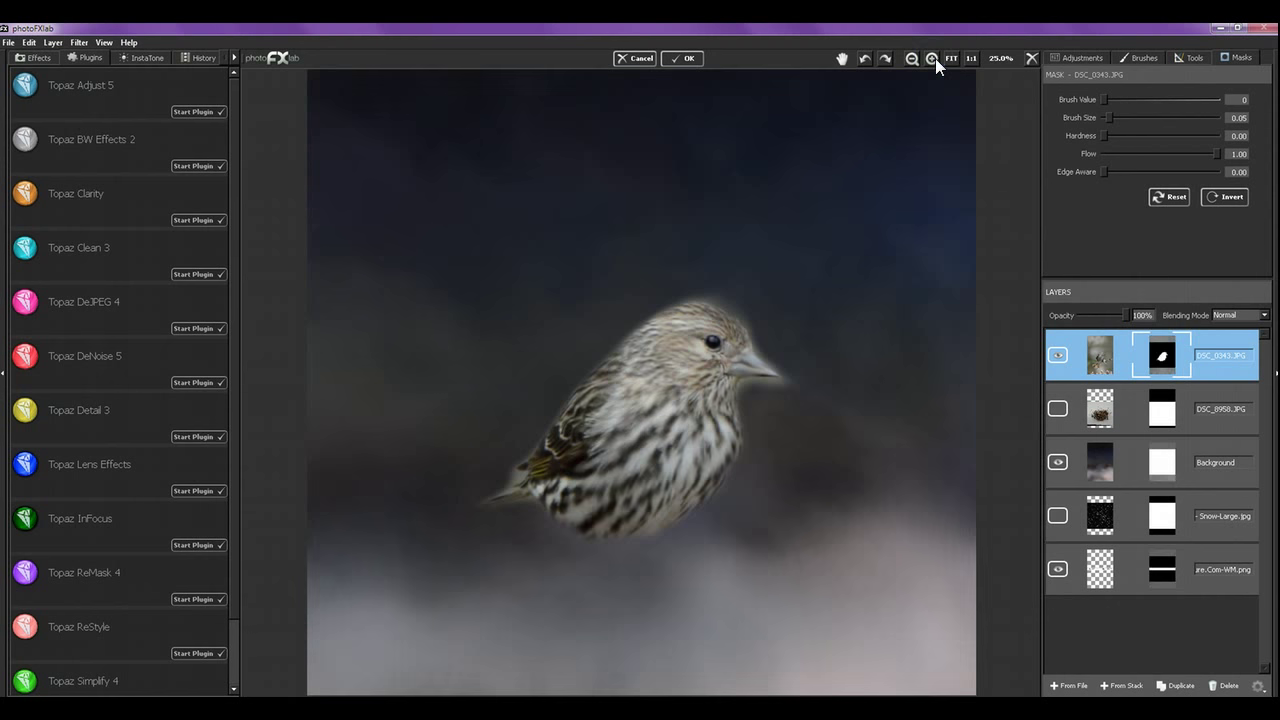
{"action": "left_click", "coordinate": [933, 59]}
{"action": "left_click", "coordinate": [1103, 103]}
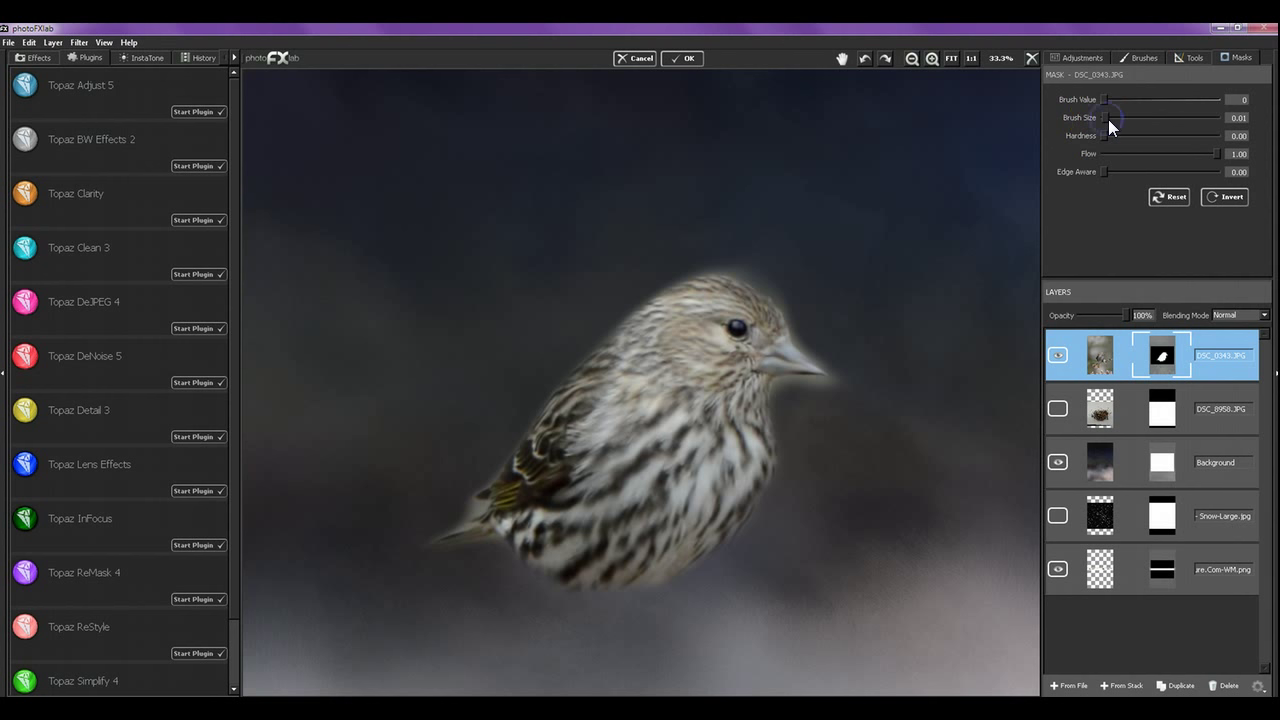
{"action": "left_click", "coordinate": [1108, 119]}
{"action": "left_click", "coordinate": [1109, 120]}
{"action": "left_click", "coordinate": [894, 237]}
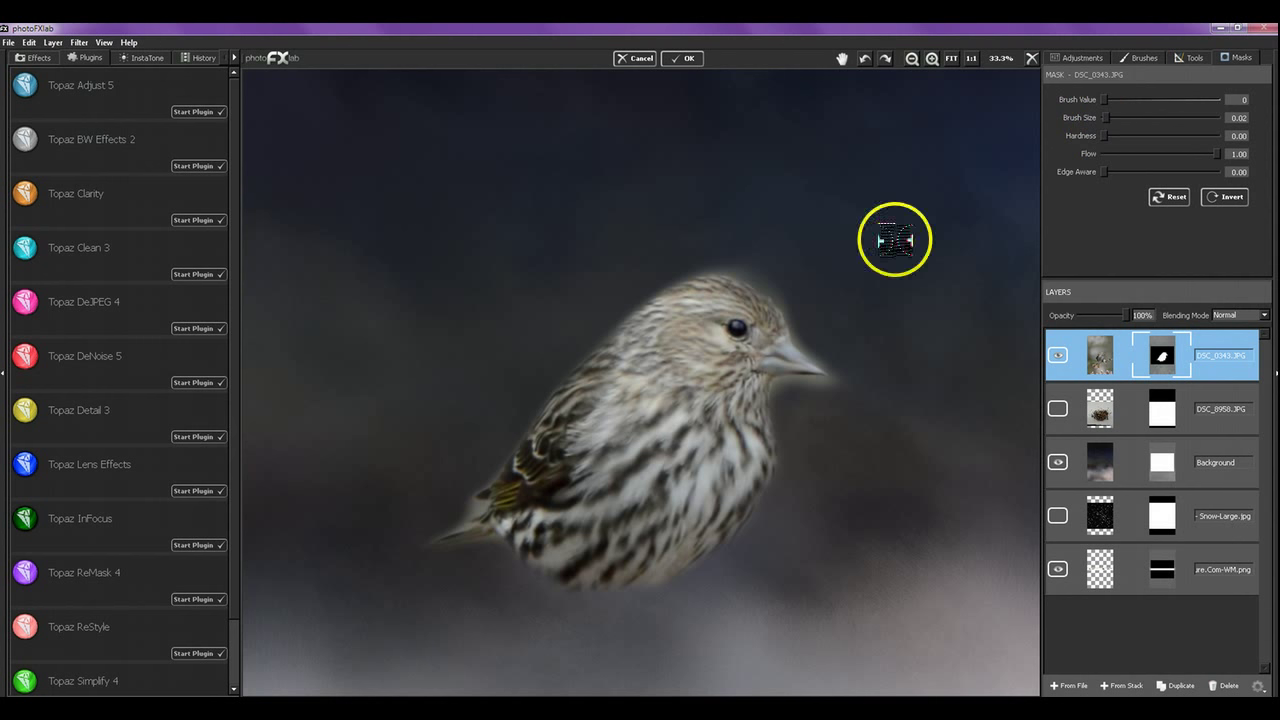
{"action": "left_click", "coordinate": [800, 323]}
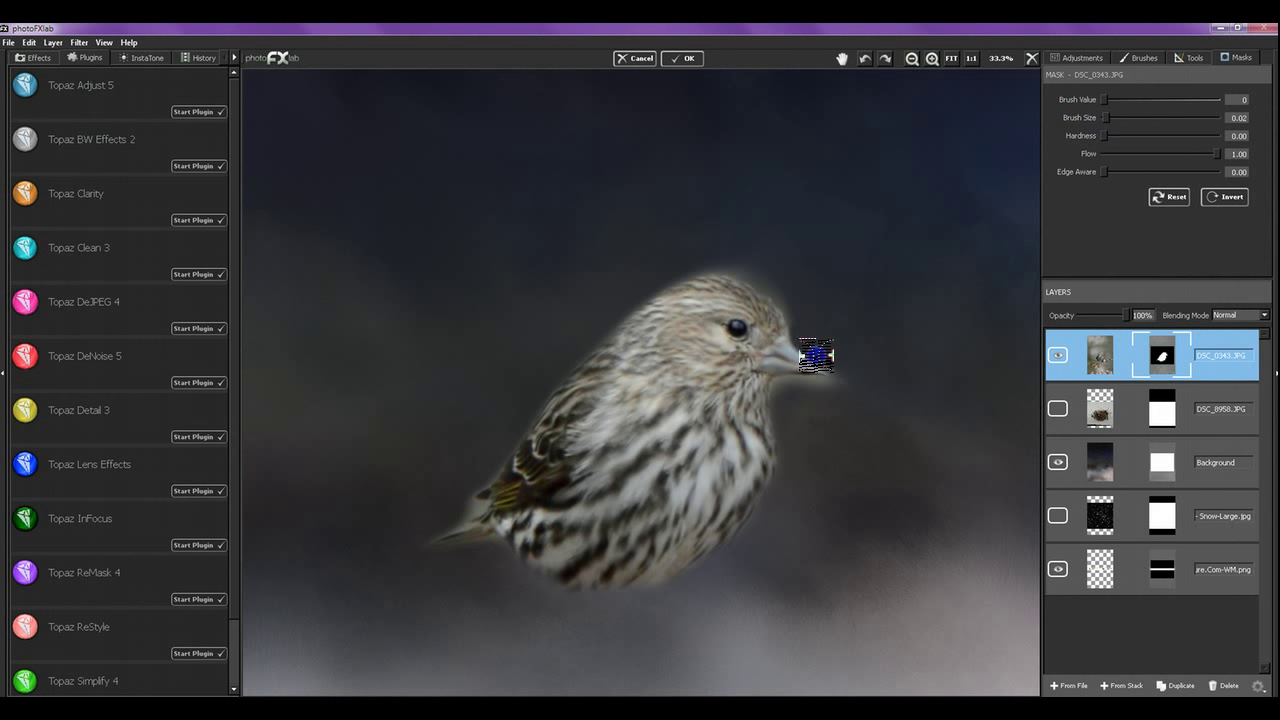
{"action": "left_click", "coordinate": [787, 381]}
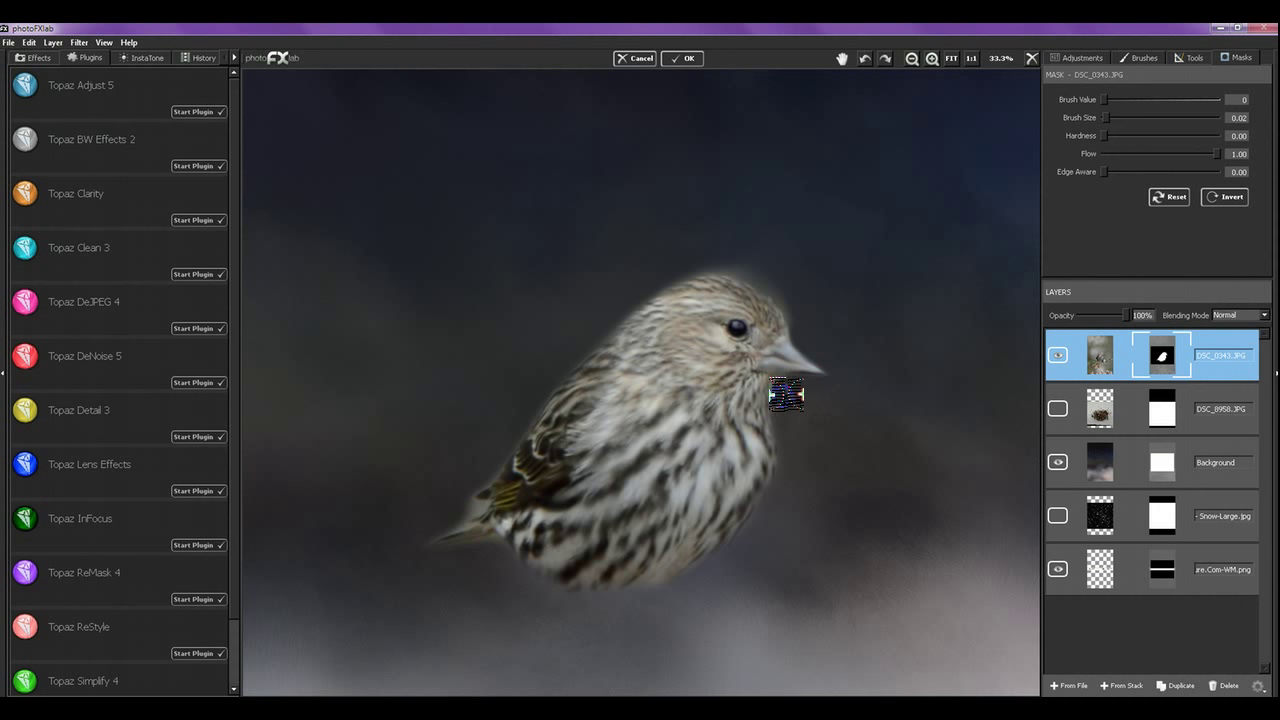
{"action": "left_click", "coordinate": [802, 326]}
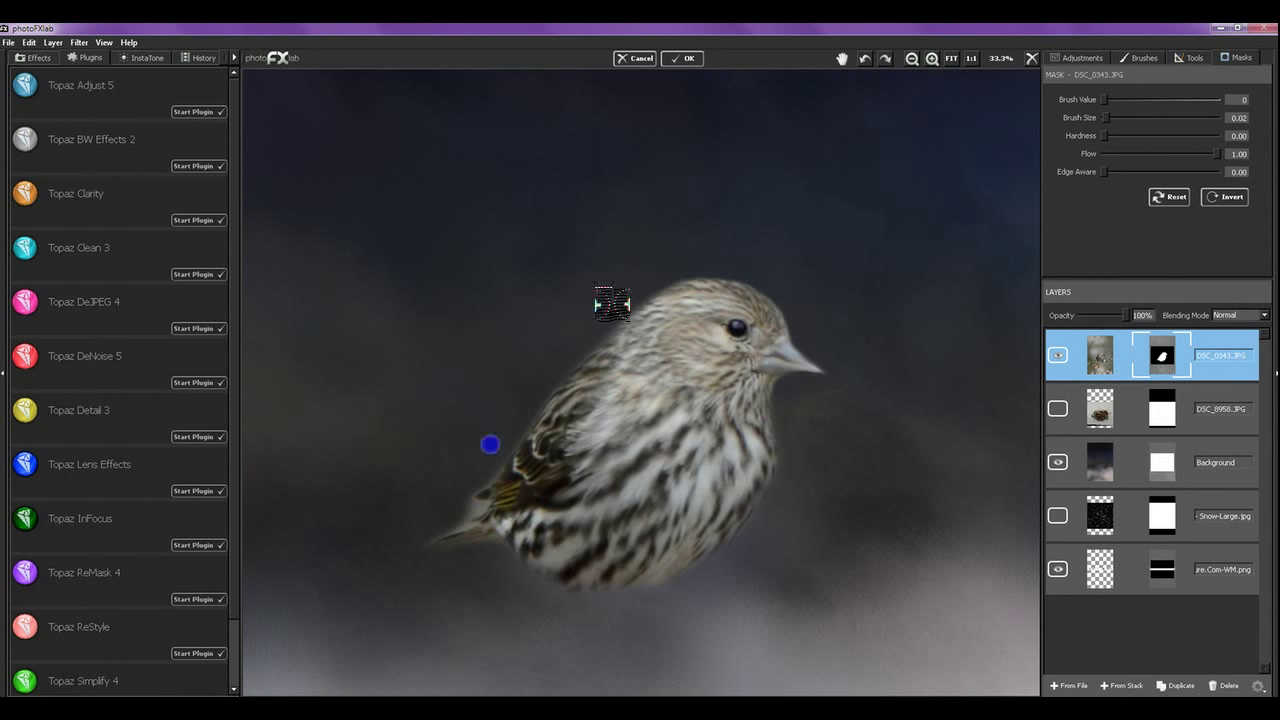
{"action": "left_click", "coordinate": [515, 433]}
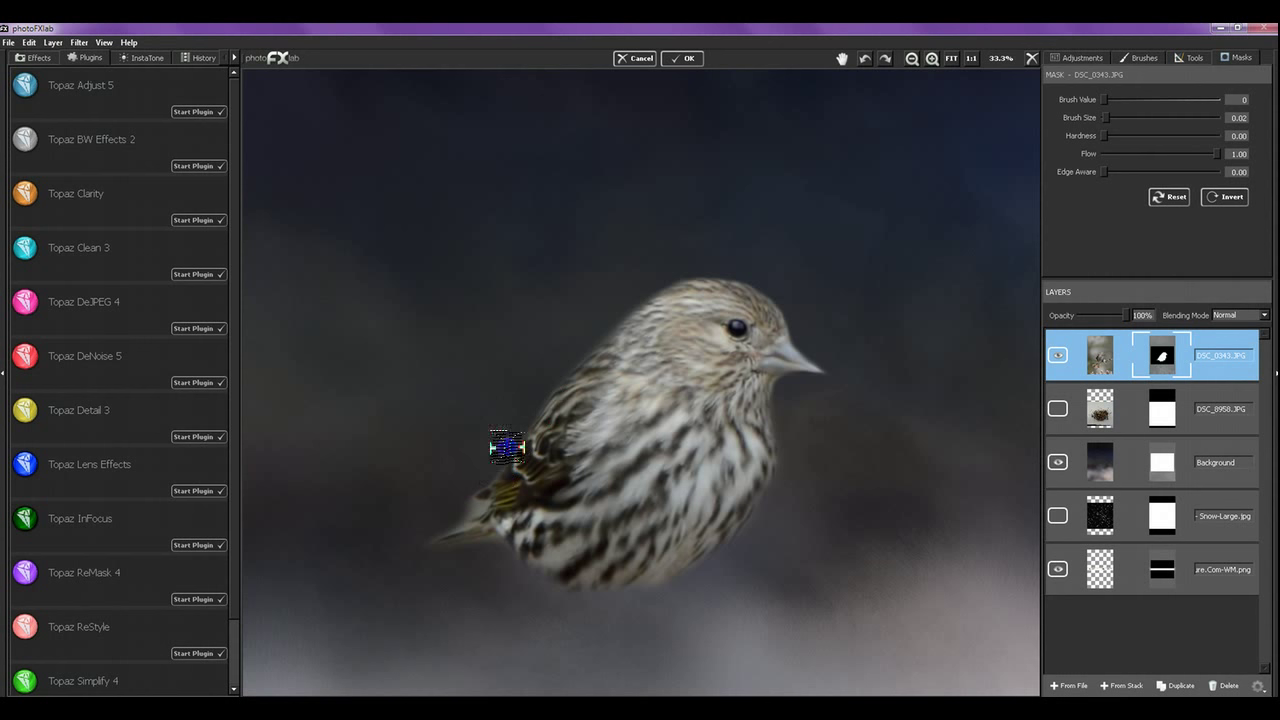
{"action": "left_click", "coordinate": [461, 490]}
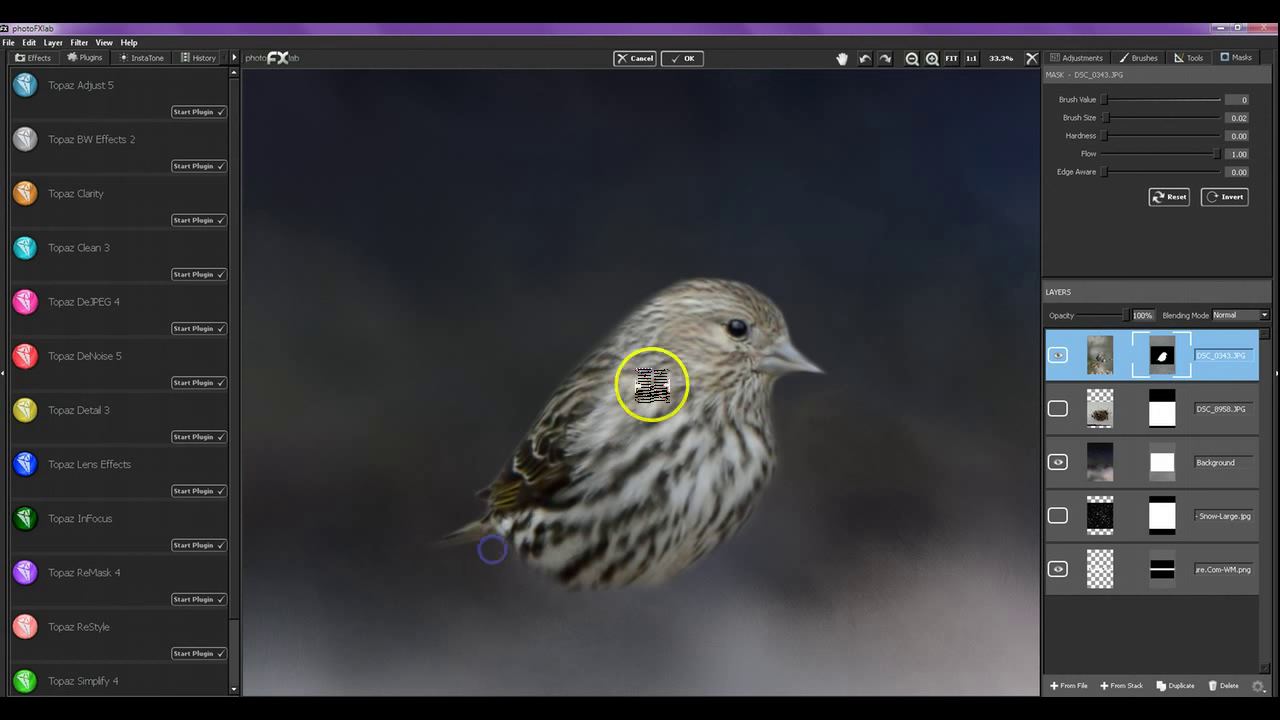
Step: Soften the bird's masked outline along the back, head and tail using a 0.05 brush at flows of 0.11 and 0.24
{"action": "left_click", "coordinate": [1118, 153]}
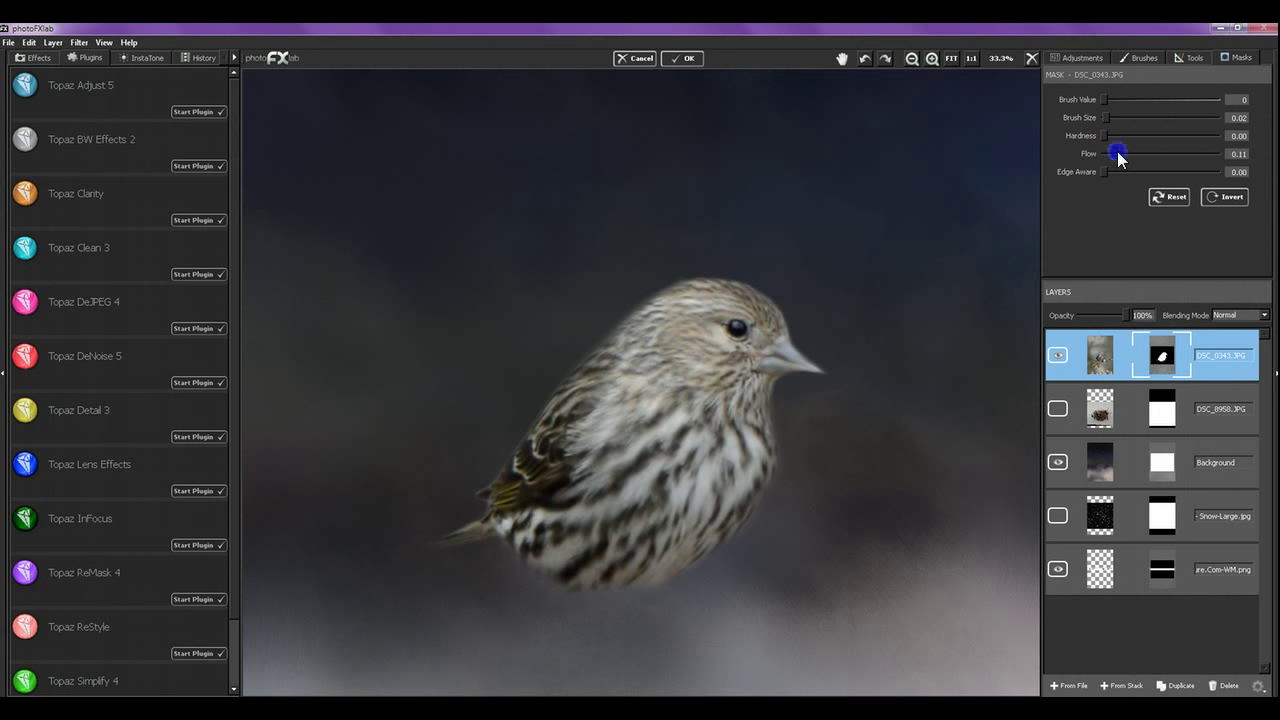
{"action": "left_click", "coordinate": [1113, 118]}
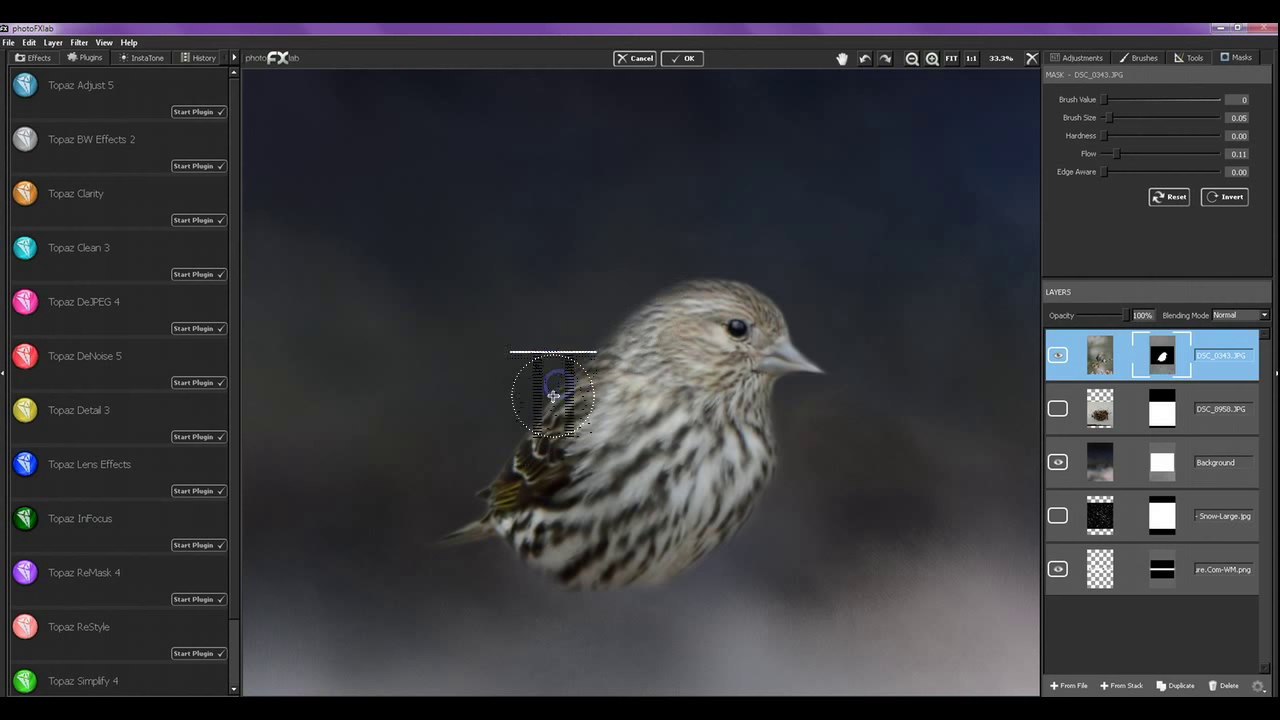
{"action": "mouse_move", "coordinate": [506, 442]}
{"action": "left_mouse_down"}
{"action": "mouse_move", "coordinate": [576, 362]}
{"action": "mouse_move", "coordinate": [488, 463]}
{"action": "mouse_move", "coordinate": [599, 328]}
{"action": "mouse_move", "coordinate": [522, 426]}
{"action": "mouse_move", "coordinate": [630, 316]}
{"action": "mouse_move", "coordinate": [676, 291]}
{"action": "mouse_move", "coordinate": [779, 279]}
{"action": "mouse_move", "coordinate": [793, 314]}
{"action": "mouse_move", "coordinate": [781, 306]}
{"action": "mouse_move", "coordinate": [778, 287]}
{"action": "mouse_move", "coordinate": [797, 330]}
{"action": "mouse_move", "coordinate": [822, 345]}
{"action": "mouse_move", "coordinate": [743, 262]}
{"action": "mouse_move", "coordinate": [755, 269]}
{"action": "mouse_move", "coordinate": [725, 267]}
{"action": "mouse_move", "coordinate": [803, 329]}
{"action": "left_mouse_up"}
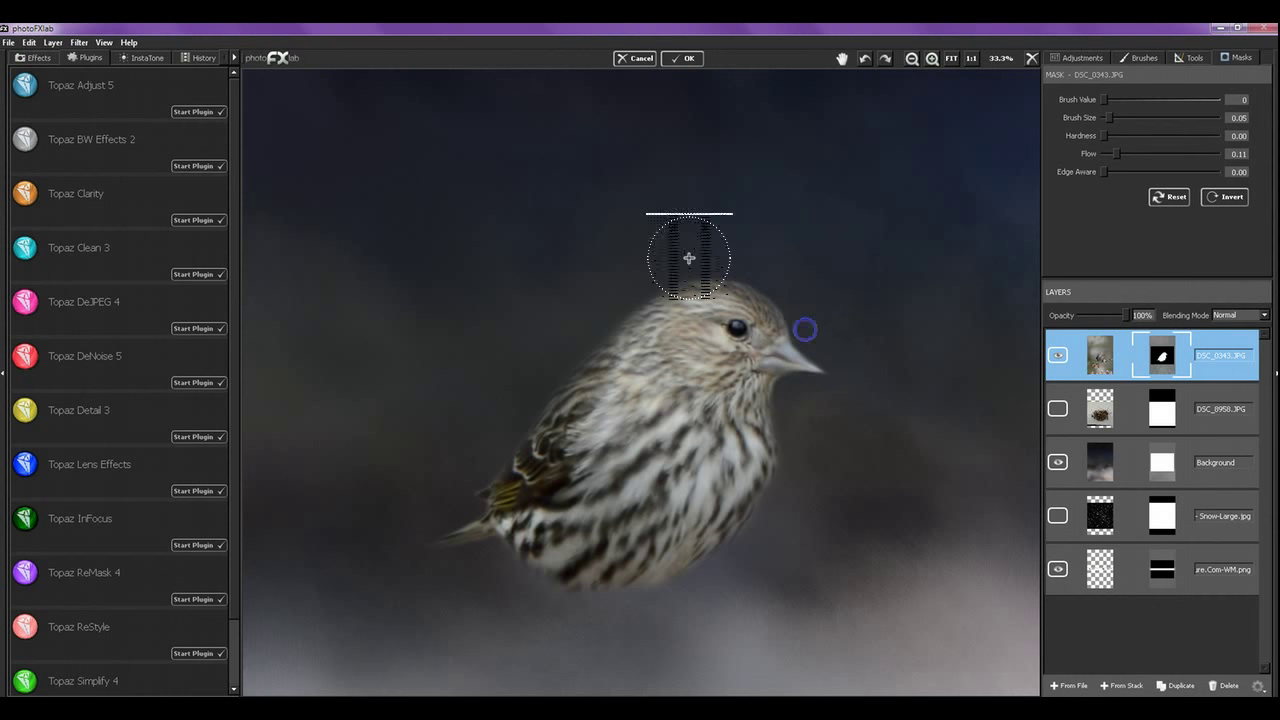
{"action": "left_click", "coordinate": [575, 343]}
{"action": "mouse_move", "coordinate": [474, 462]}
{"action": "left_mouse_down"}
{"action": "mouse_move", "coordinate": [451, 503]}
{"action": "mouse_move", "coordinate": [466, 509]}
{"action": "mouse_move", "coordinate": [446, 525]}
{"action": "mouse_move", "coordinate": [464, 553]}
{"action": "mouse_move", "coordinate": [506, 531]}
{"action": "mouse_move", "coordinate": [534, 589]}
{"action": "mouse_move", "coordinate": [540, 565]}
{"action": "mouse_move", "coordinate": [649, 560]}
{"action": "mouse_move", "coordinate": [677, 580]}
{"action": "mouse_move", "coordinate": [714, 557]}
{"action": "mouse_move", "coordinate": [683, 586]}
{"action": "mouse_move", "coordinate": [749, 529]}
{"action": "mouse_move", "coordinate": [775, 467]}
{"action": "mouse_move", "coordinate": [777, 400]}
{"action": "mouse_move", "coordinate": [783, 451]}
{"action": "mouse_move", "coordinate": [754, 523]}
{"action": "mouse_move", "coordinate": [768, 470]}
{"action": "mouse_move", "coordinate": [700, 568]}
{"action": "mouse_move", "coordinate": [714, 554]}
{"action": "mouse_move", "coordinate": [492, 468]}
{"action": "mouse_move", "coordinate": [502, 462]}
{"action": "left_mouse_up"}
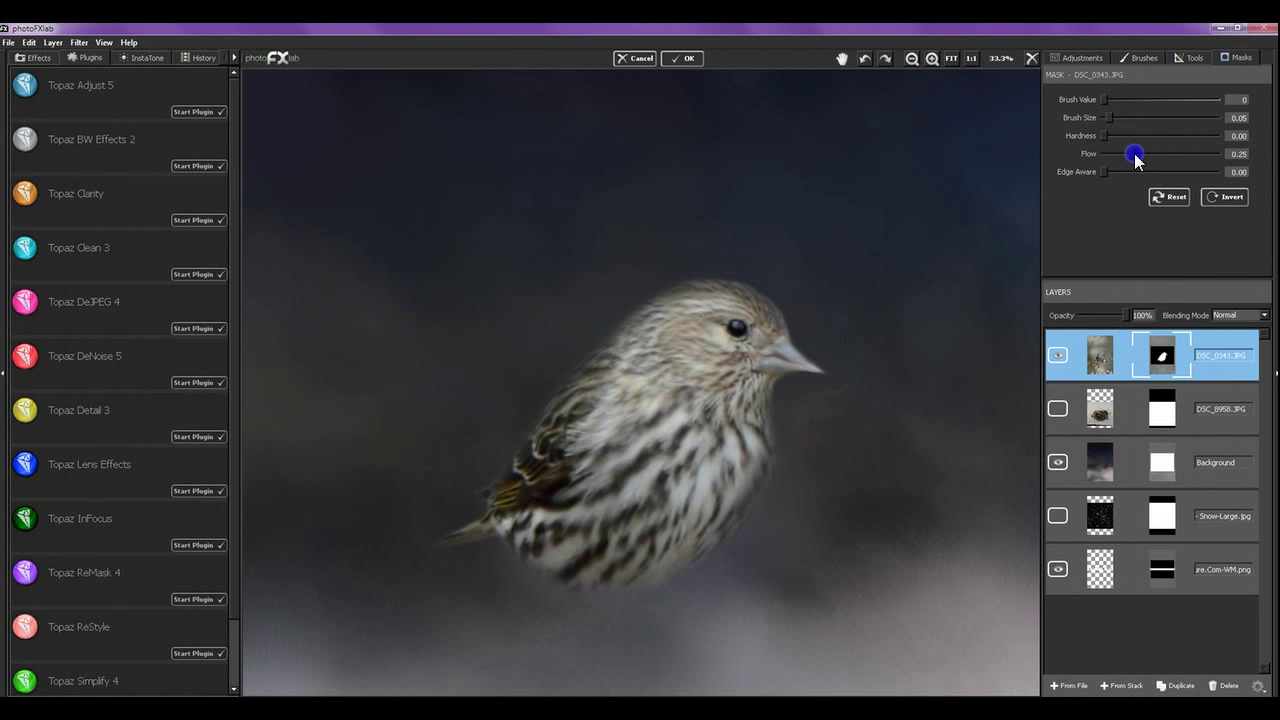
{"action": "mouse_move", "coordinate": [495, 462]}
{"action": "left_mouse_down"}
{"action": "mouse_move", "coordinate": [465, 486]}
{"action": "mouse_move", "coordinate": [493, 465]}
{"action": "mouse_move", "coordinate": [471, 481]}
{"action": "mouse_move", "coordinate": [488, 481]}
{"action": "mouse_move", "coordinate": [575, 358]}
{"action": "mouse_move", "coordinate": [457, 523]}
{"action": "mouse_move", "coordinate": [467, 513]}
{"action": "mouse_move", "coordinate": [429, 528]}
{"action": "mouse_move", "coordinate": [481, 502]}
{"action": "mouse_move", "coordinate": [427, 534]}
{"action": "mouse_move", "coordinate": [453, 566]}
{"action": "mouse_move", "coordinate": [506, 551]}
{"action": "mouse_move", "coordinate": [547, 596]}
{"action": "mouse_move", "coordinate": [481, 470]}
{"action": "mouse_move", "coordinate": [474, 489]}
{"action": "mouse_move", "coordinate": [623, 299]}
{"action": "mouse_move", "coordinate": [562, 321]}
{"action": "mouse_move", "coordinate": [491, 380]}
{"action": "left_mouse_up"}
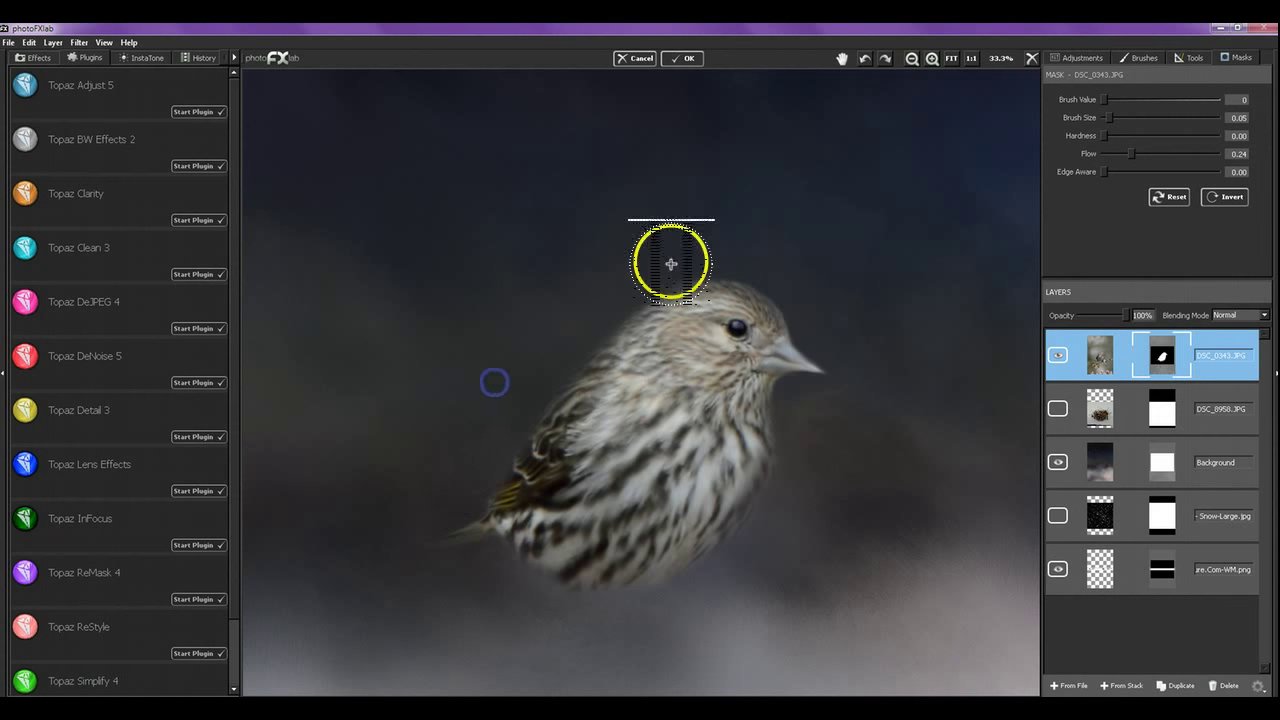
{"action": "left_click", "coordinate": [763, 241]}
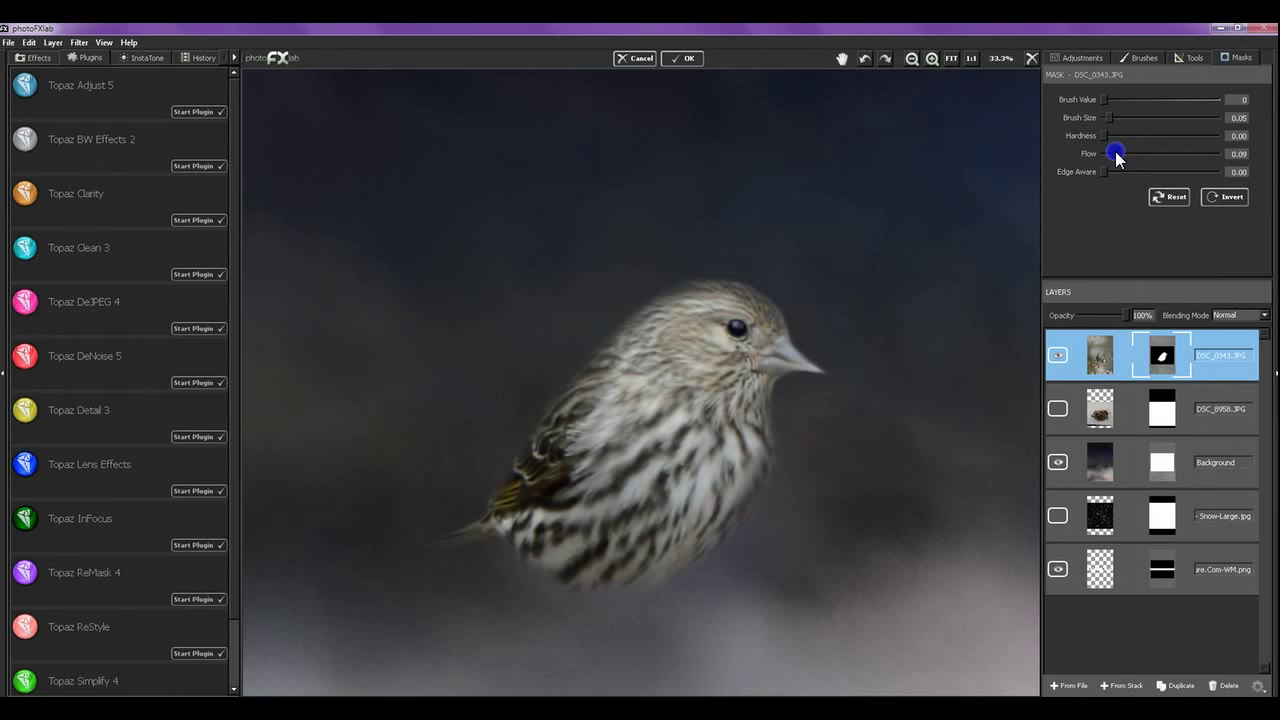
Step: Fade the bird's edges into the background with a mask brush size of 0.28 and a flow of 0.09
{"action": "left_click_drag", "start_coordinate": [1117, 119], "coordinate": [1137, 119]}
{"action": "mouse_move", "coordinate": [538, 430]}
{"action": "left_mouse_down"}
{"action": "mouse_move", "coordinate": [534, 403]}
{"action": "mouse_move", "coordinate": [545, 410]}
{"action": "mouse_move", "coordinate": [604, 316]}
{"action": "mouse_move", "coordinate": [460, 506]}
{"action": "mouse_move", "coordinate": [514, 591]}
{"action": "mouse_move", "coordinate": [669, 560]}
{"action": "mouse_move", "coordinate": [777, 500]}
{"action": "mouse_move", "coordinate": [834, 197]}
{"action": "mouse_move", "coordinate": [1029, 100]}
{"action": "mouse_move", "coordinate": [1023, 123]}
{"action": "mouse_move", "coordinate": [994, 129]}
{"action": "left_mouse_up"}
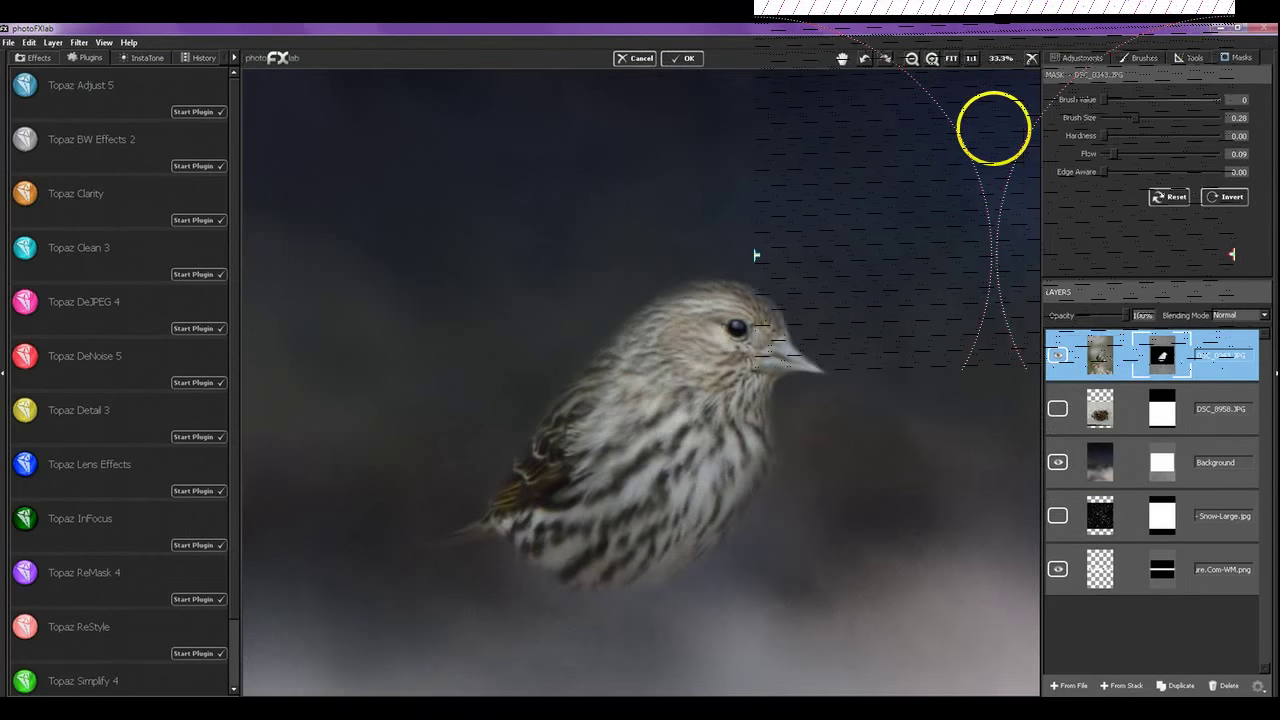
{"action": "left_click", "coordinate": [954, 59]}
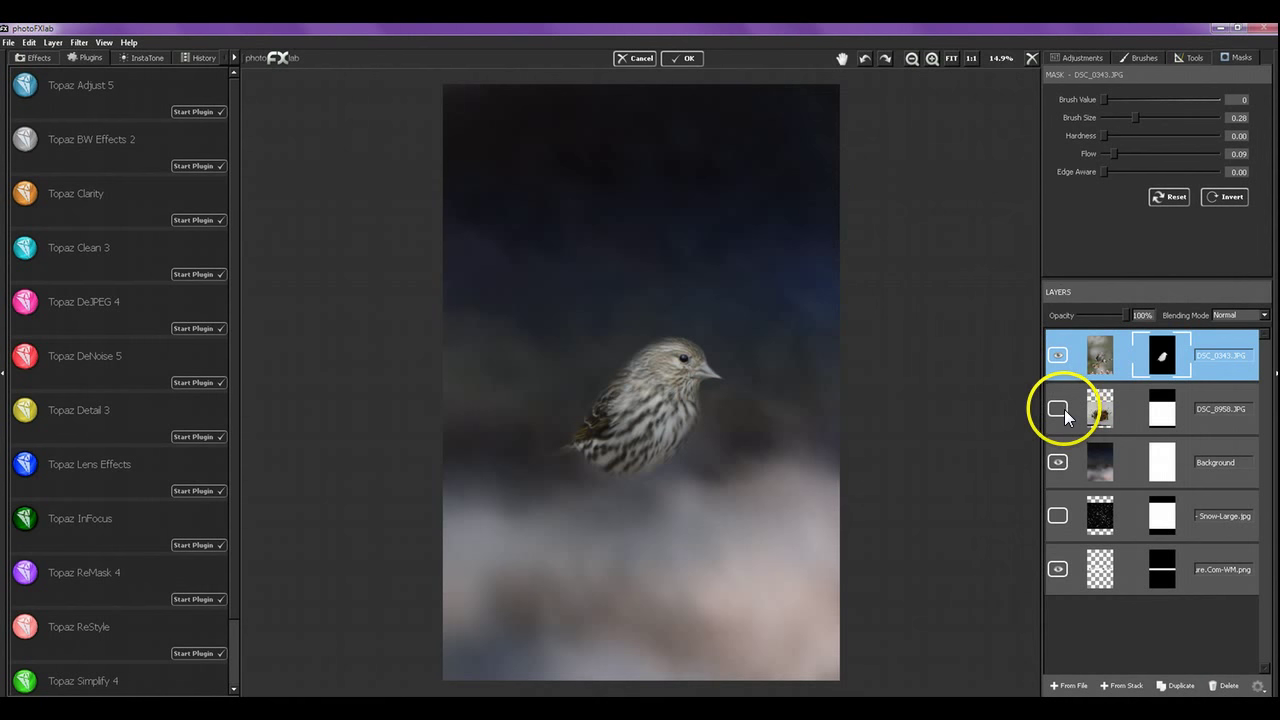
Step: Show and select the nest layer DSC_8958.JPG, and preview blending modes on it before keeping Normal
{"action": "left_click", "coordinate": [1058, 409]}
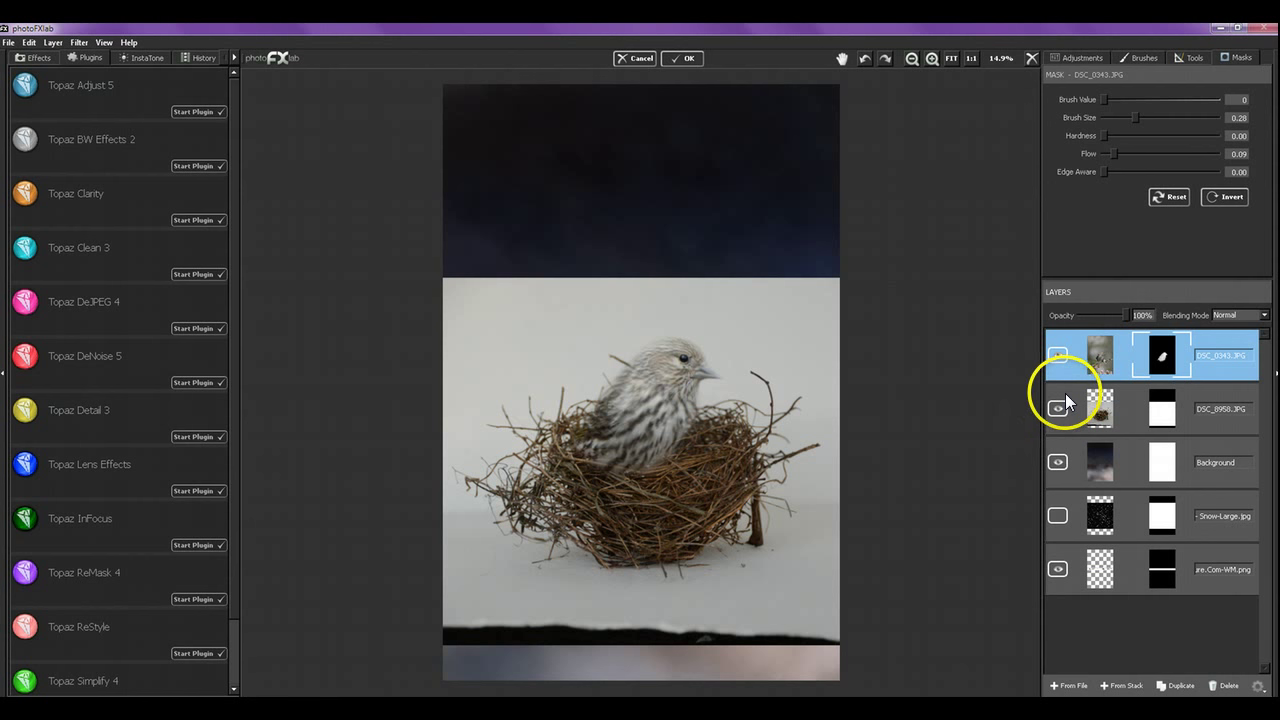
{"action": "left_click", "coordinate": [1129, 411]}
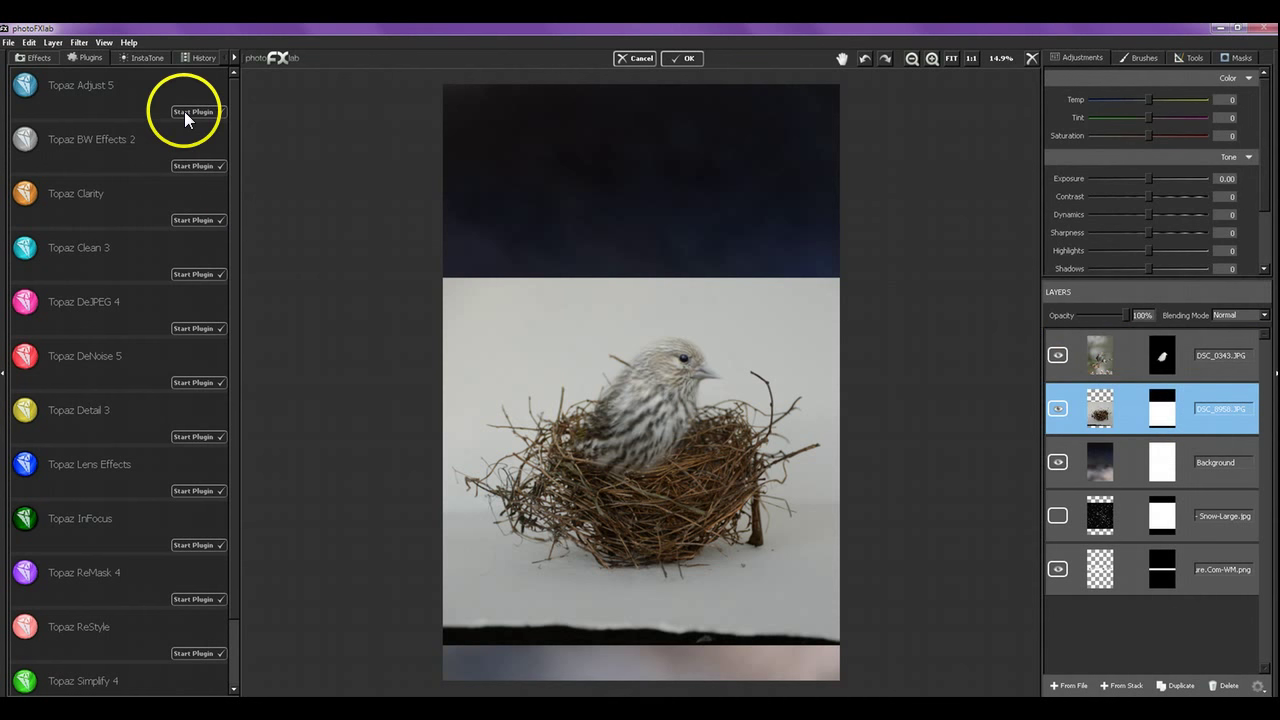
{"action": "left_click", "coordinate": [1236, 317]}
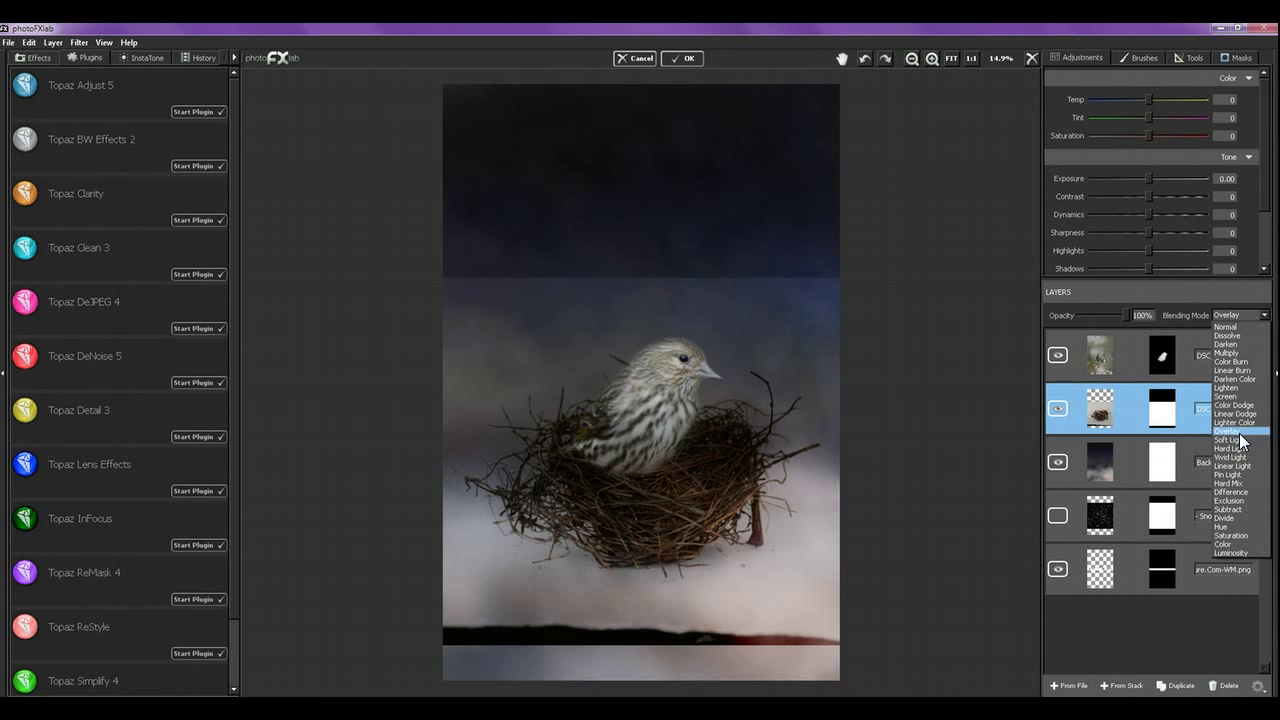
{"action": "left_click", "coordinate": [1227, 326]}
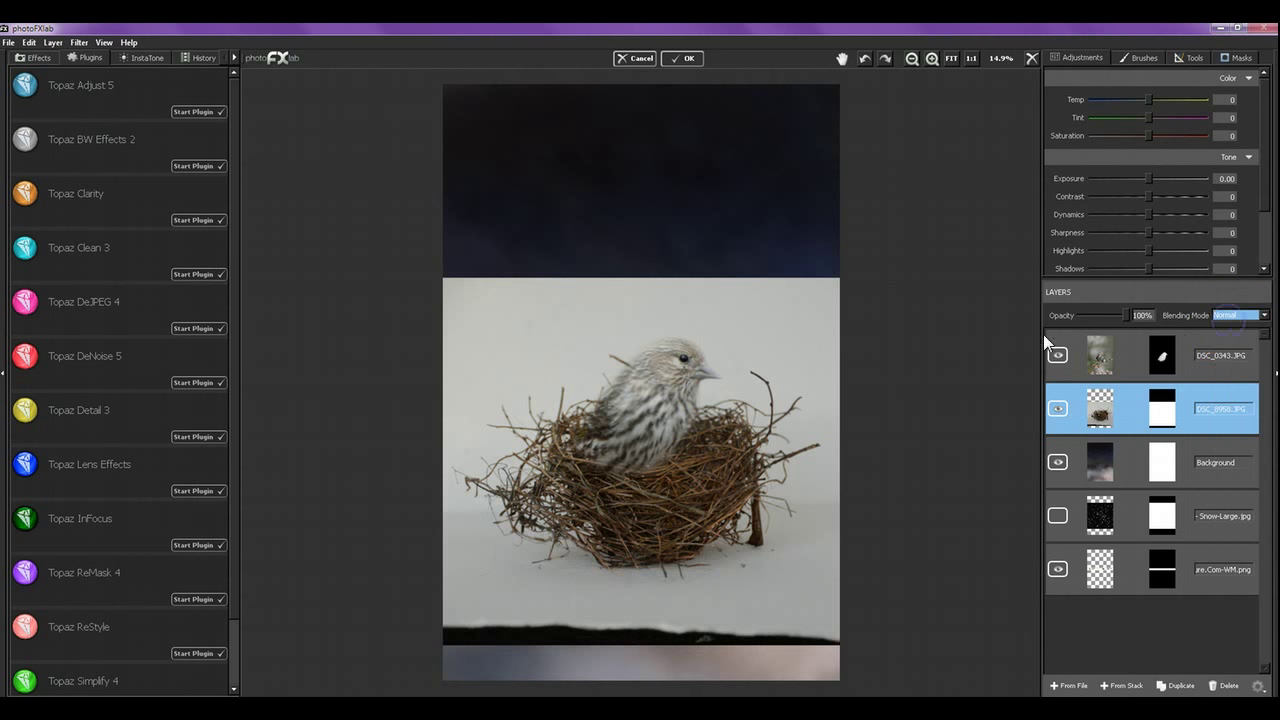
{"action": "left_click", "coordinate": [710, 307]}
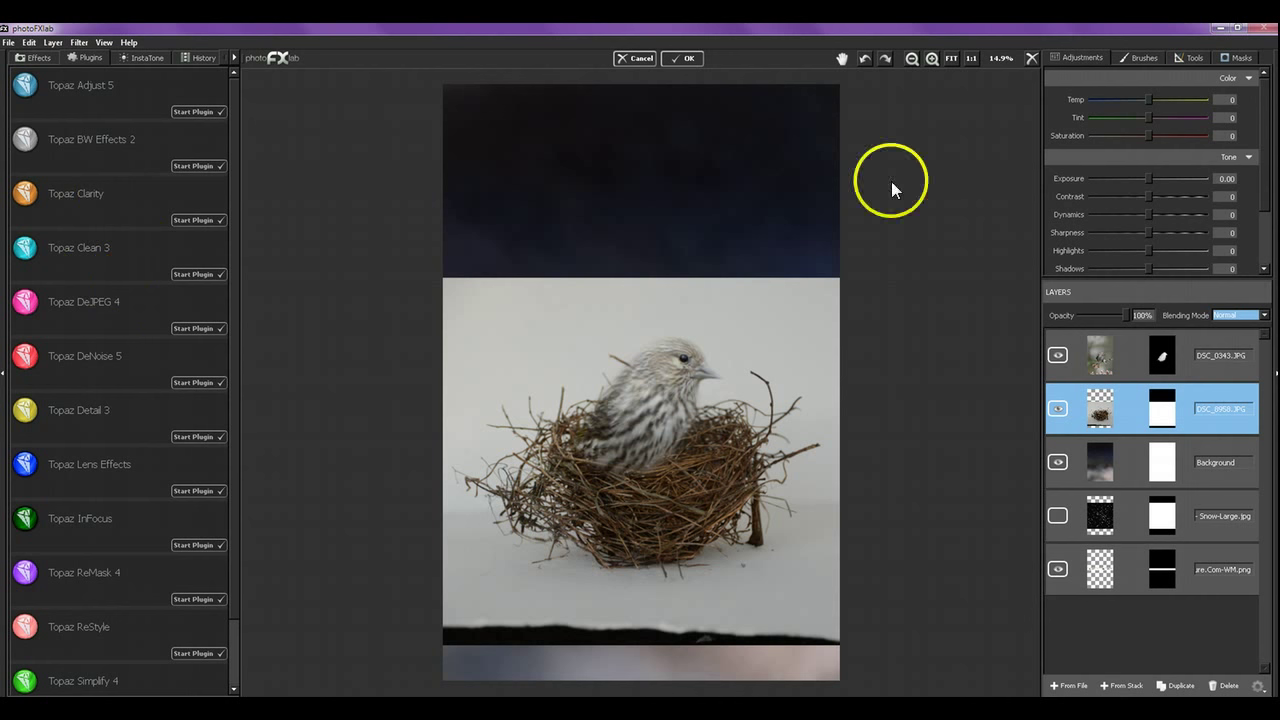
Step: Set the nest layer's blending mode to Overlay and its exposure to 0.50
{"action": "left_click_drag", "start_coordinate": [1150, 181], "coordinate": [1157, 181]}
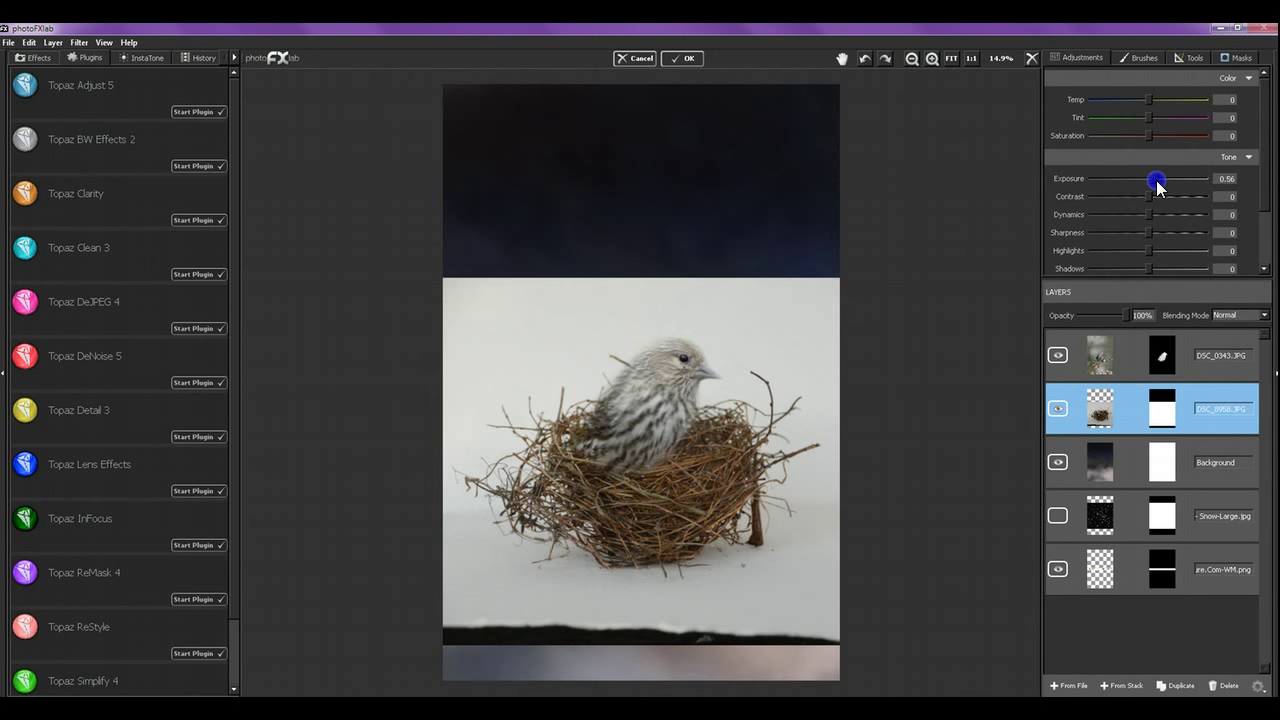
{"action": "left_click", "coordinate": [1233, 315]}
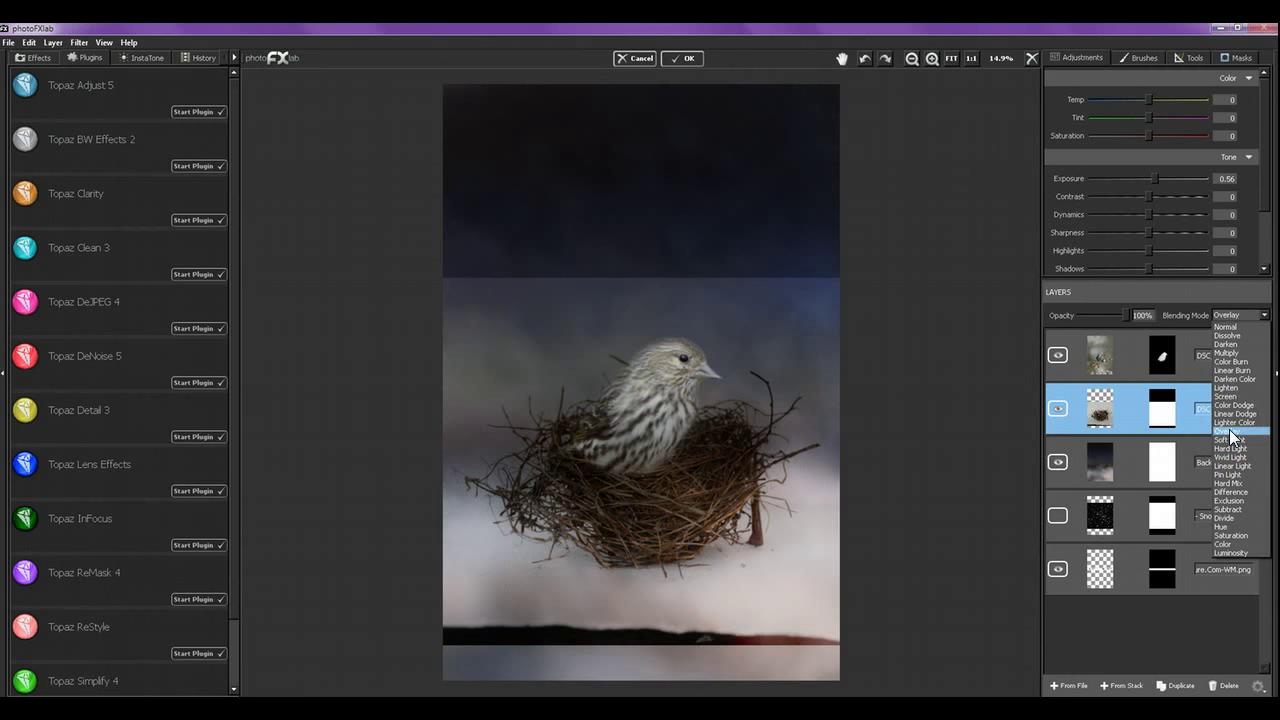
{"action": "left_click", "coordinate": [1227, 429]}
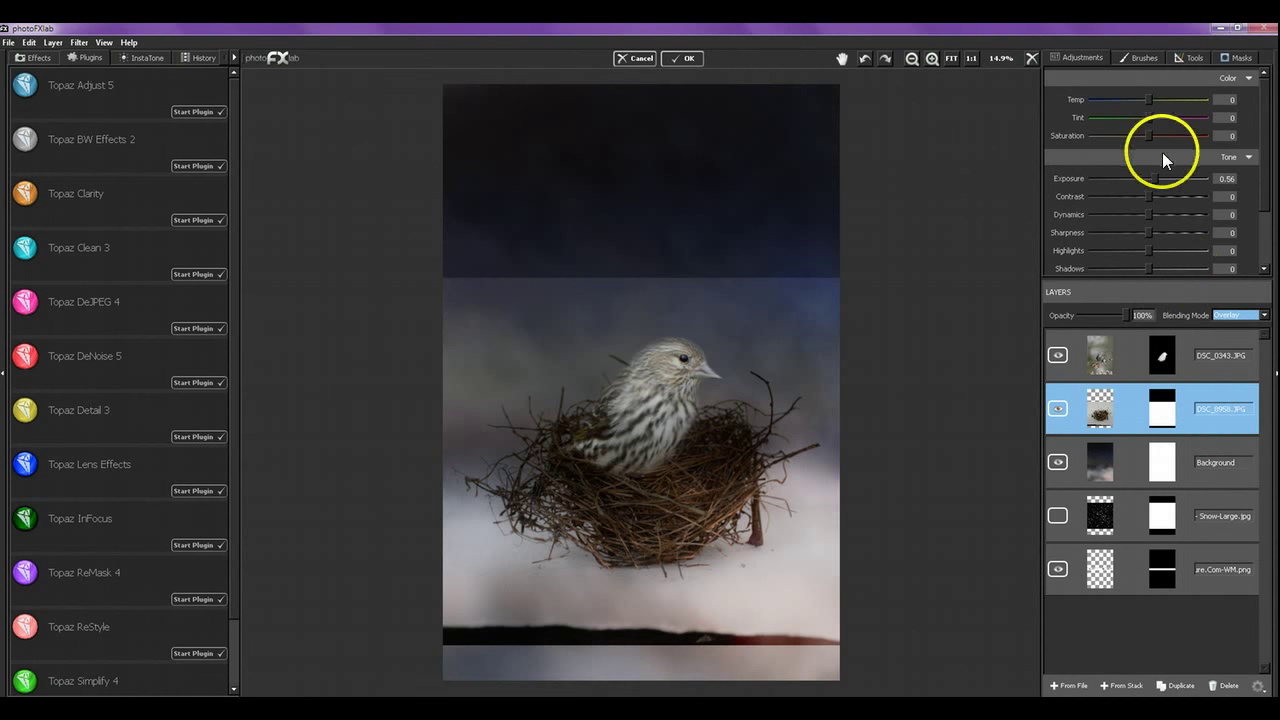
{"action": "left_click_drag", "start_coordinate": [1157, 182], "coordinate": [1157, 185]}
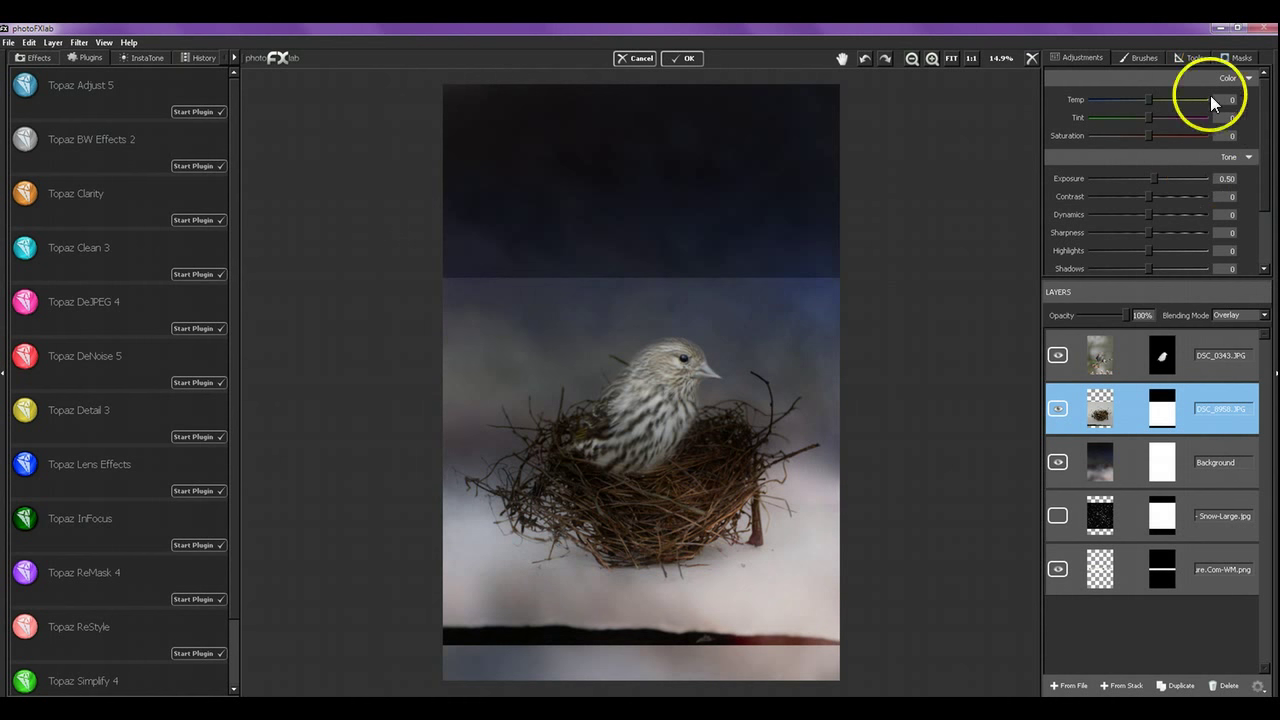
Step: Mask out the nest photo's surroundings with a brush size of 0.37 and a flow of 1.00
{"action": "left_click", "coordinate": [1240, 58]}
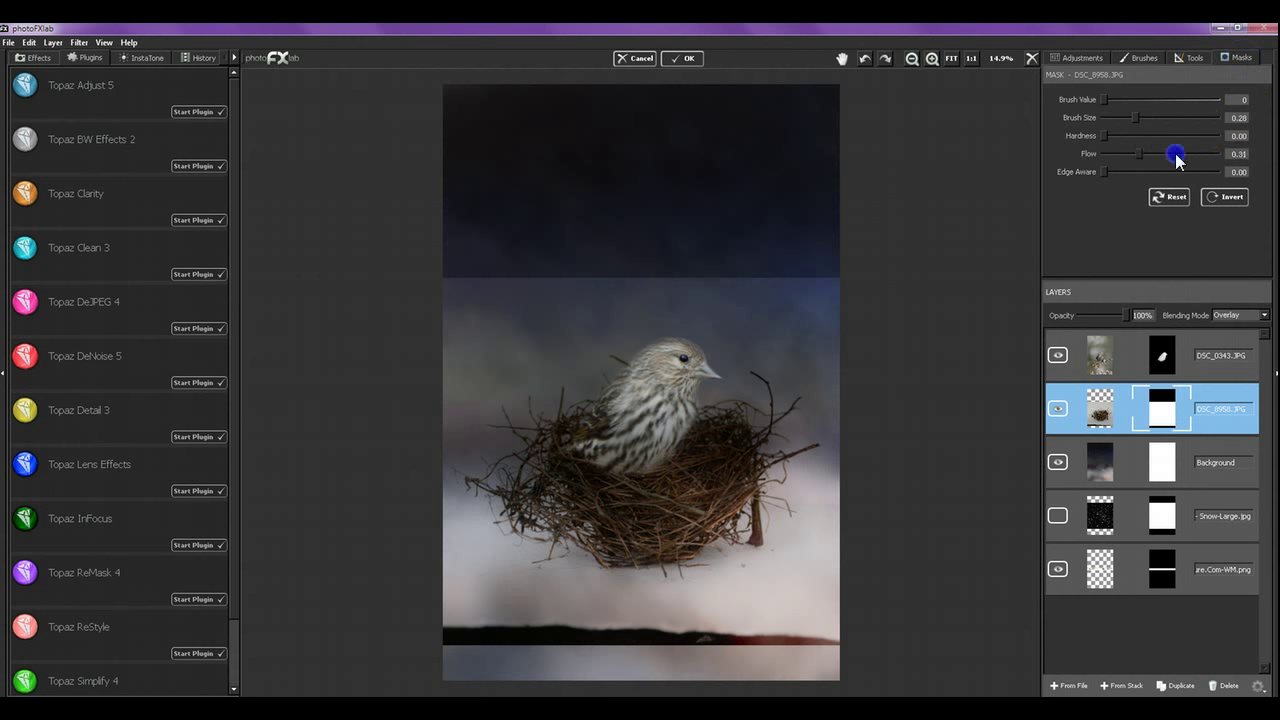
{"action": "left_click_drag", "start_coordinate": [1142, 119], "coordinate": [1148, 117]}
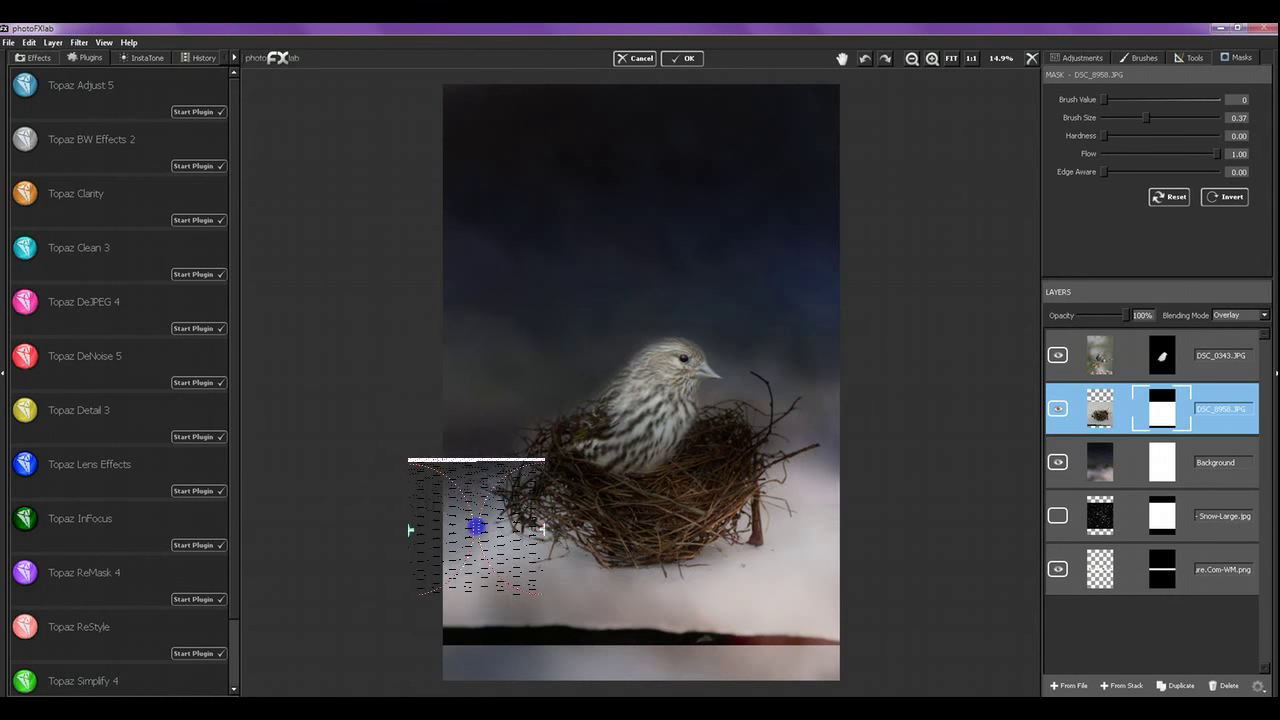
{"action": "mouse_move", "coordinate": [496, 543]}
{"action": "left_mouse_down"}
{"action": "mouse_move", "coordinate": [457, 547]}
{"action": "mouse_move", "coordinate": [473, 565]}
{"action": "mouse_move", "coordinate": [446, 603]}
{"action": "mouse_move", "coordinate": [442, 584]}
{"action": "mouse_move", "coordinate": [461, 626]}
{"action": "mouse_move", "coordinate": [642, 630]}
{"action": "mouse_move", "coordinate": [553, 633]}
{"action": "mouse_move", "coordinate": [449, 598]}
{"action": "mouse_move", "coordinate": [486, 577]}
{"action": "mouse_move", "coordinate": [567, 611]}
{"action": "mouse_move", "coordinate": [587, 603]}
{"action": "mouse_move", "coordinate": [493, 595]}
{"action": "mouse_move", "coordinate": [515, 564]}
{"action": "mouse_move", "coordinate": [551, 601]}
{"action": "mouse_move", "coordinate": [753, 637]}
{"action": "mouse_move", "coordinate": [817, 611]}
{"action": "mouse_move", "coordinate": [702, 601]}
{"action": "mouse_move", "coordinate": [828, 559]}
{"action": "mouse_move", "coordinate": [837, 491]}
{"action": "mouse_move", "coordinate": [826, 515]}
{"action": "mouse_move", "coordinate": [815, 481]}
{"action": "mouse_move", "coordinate": [804, 530]}
{"action": "mouse_move", "coordinate": [789, 473]}
{"action": "mouse_move", "coordinate": [810, 485]}
{"action": "mouse_move", "coordinate": [777, 575]}
{"action": "mouse_move", "coordinate": [834, 595]}
{"action": "mouse_move", "coordinate": [814, 626]}
{"action": "left_mouse_up"}
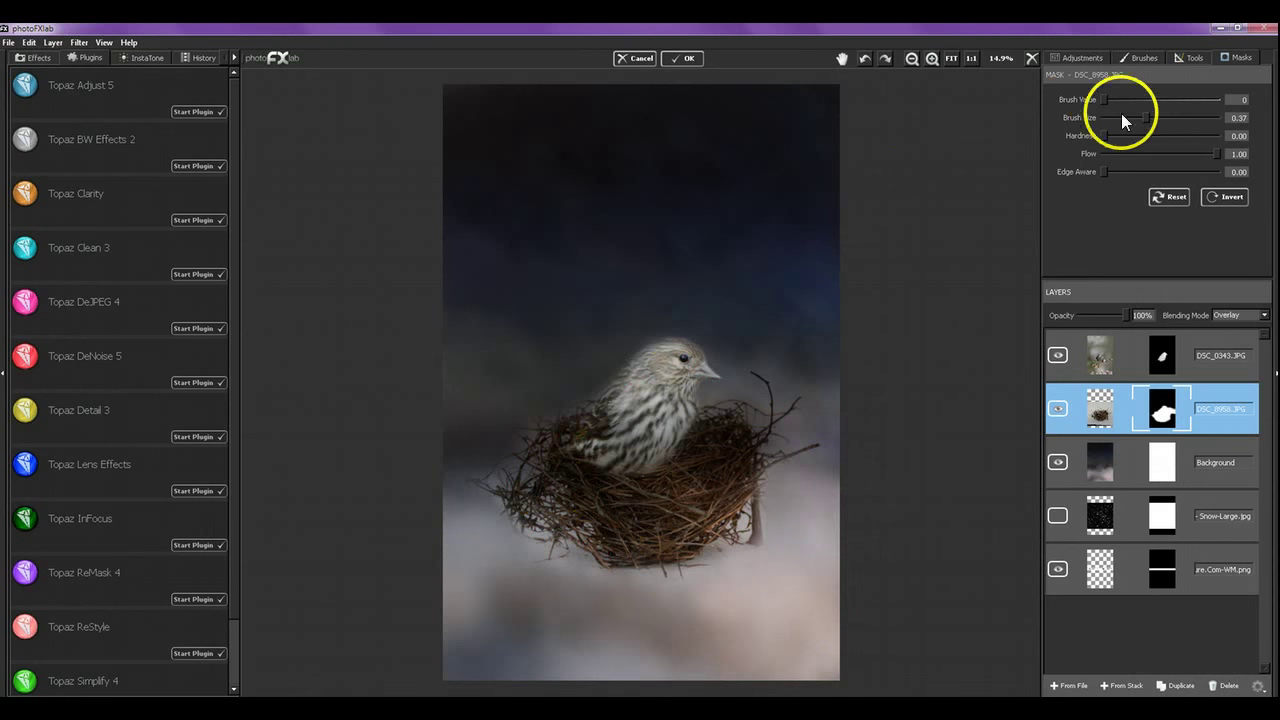
Step: Soften the nest's left and lower edges and the area behind the bird using a 0.20 mask brush at 0.12 flow
{"action": "left_click", "coordinate": [1120, 153]}
{"action": "left_click_drag", "start_coordinate": [1144, 119], "coordinate": [1128, 117]}
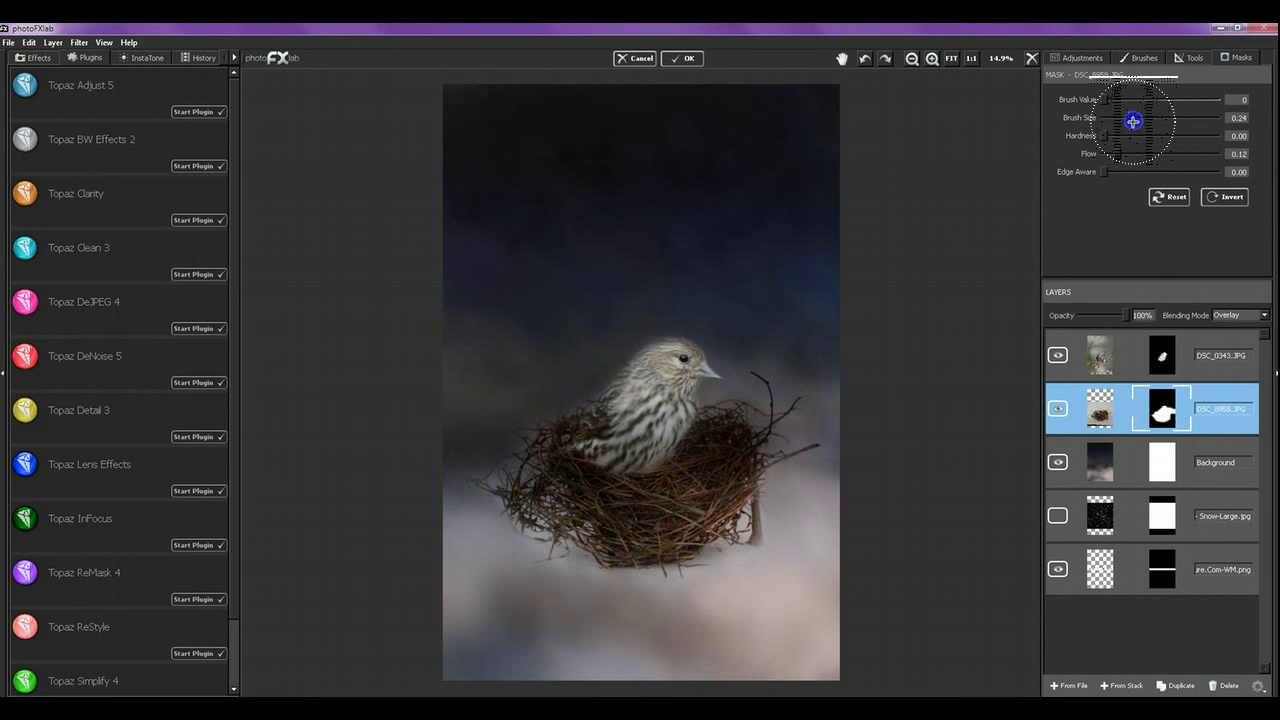
{"action": "left_click", "coordinate": [494, 470]}
{"action": "mouse_move", "coordinate": [494, 470]}
{"action": "left_mouse_down"}
{"action": "mouse_move", "coordinate": [527, 539]}
{"action": "mouse_move", "coordinate": [546, 487]}
{"action": "mouse_move", "coordinate": [556, 511]}
{"action": "mouse_move", "coordinate": [545, 554]}
{"action": "mouse_move", "coordinate": [509, 512]}
{"action": "mouse_move", "coordinate": [567, 551]}
{"action": "mouse_move", "coordinate": [605, 554]}
{"action": "mouse_move", "coordinate": [603, 569]}
{"action": "mouse_move", "coordinate": [581, 554]}
{"action": "mouse_move", "coordinate": [679, 569]}
{"action": "mouse_move", "coordinate": [622, 569]}
{"action": "mouse_move", "coordinate": [682, 559]}
{"action": "mouse_move", "coordinate": [562, 565]}
{"action": "mouse_move", "coordinate": [658, 574]}
{"action": "mouse_move", "coordinate": [526, 528]}
{"action": "left_mouse_up"}
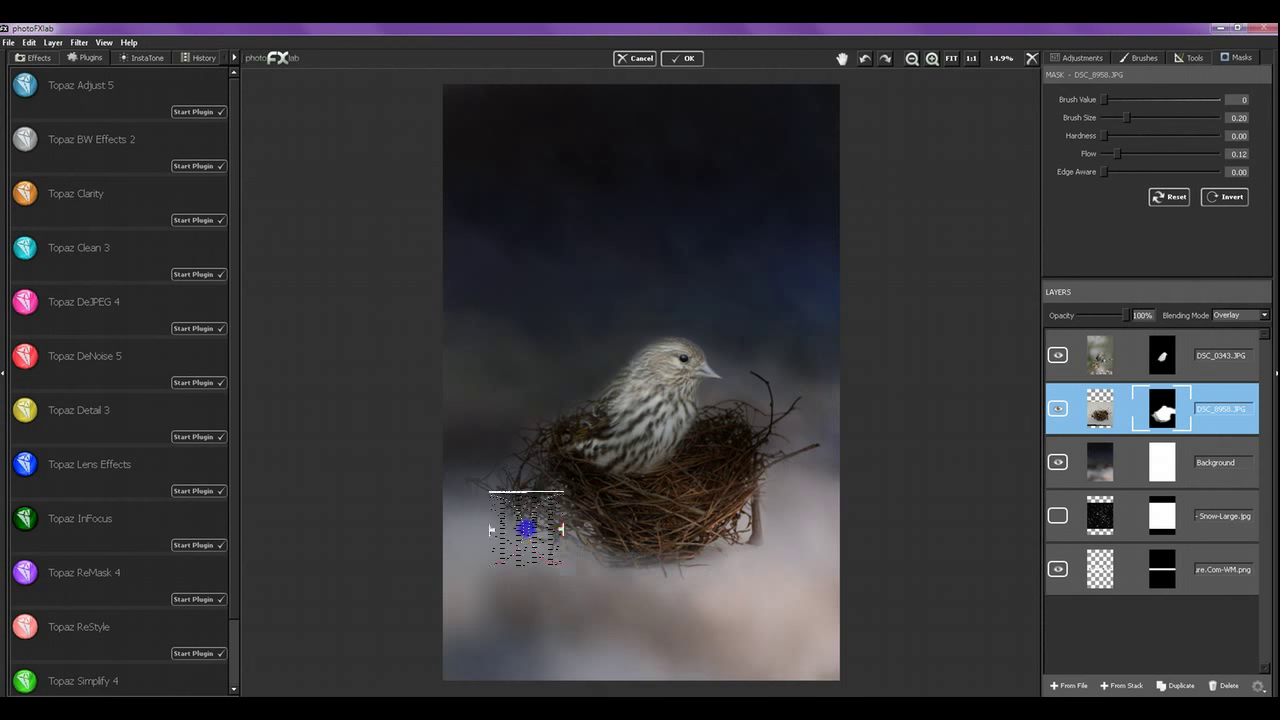
{"action": "mouse_move", "coordinate": [644, 553]}
{"action": "left_mouse_down"}
{"action": "mouse_move", "coordinate": [731, 543]}
{"action": "mouse_move", "coordinate": [808, 452]}
{"action": "mouse_move", "coordinate": [720, 406]}
{"action": "mouse_move", "coordinate": [749, 386]}
{"action": "mouse_move", "coordinate": [760, 423]}
{"action": "mouse_move", "coordinate": [740, 385]}
{"action": "mouse_move", "coordinate": [743, 354]}
{"action": "mouse_move", "coordinate": [576, 371]}
{"action": "left_mouse_up"}
{"action": "mouse_move", "coordinate": [626, 334]}
{"action": "left_mouse_down"}
{"action": "mouse_move", "coordinate": [582, 394]}
{"action": "mouse_move", "coordinate": [528, 424]}
{"action": "left_mouse_up"}
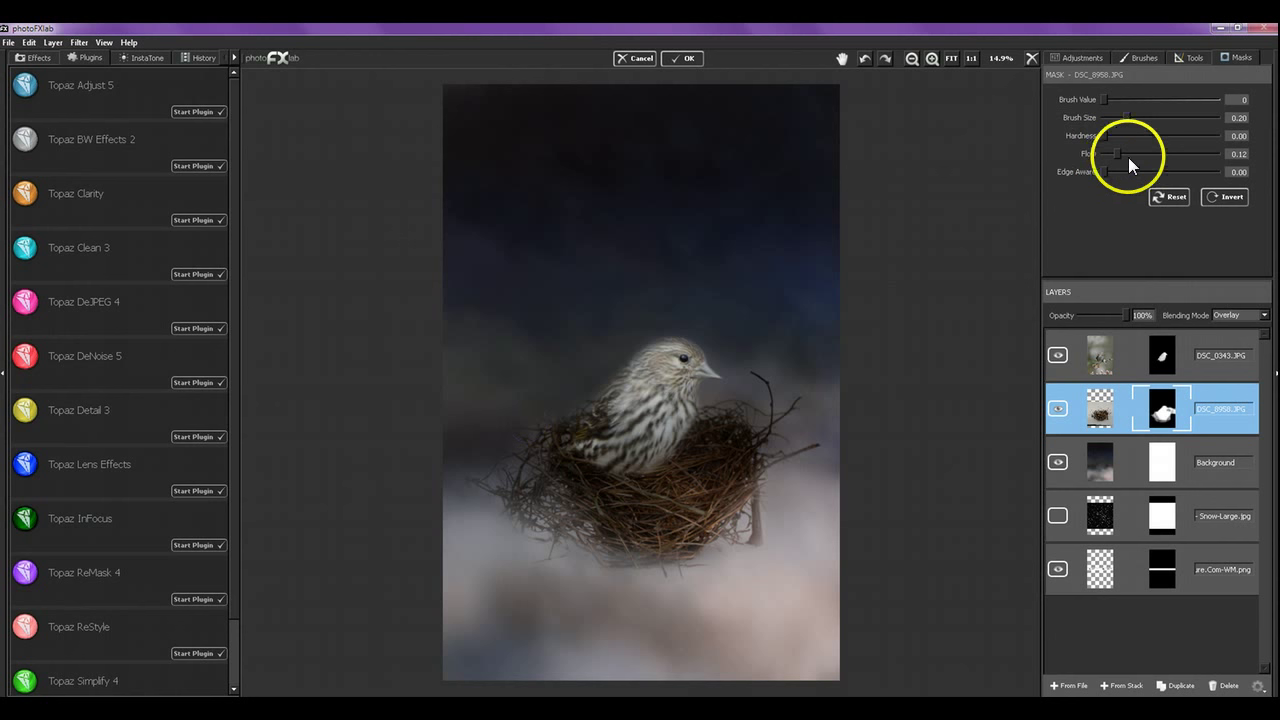
Step: Fade the nest layer around the left twigs and the bird's back, head and beak with a mask flow of 0.33
{"action": "left_click_drag", "start_coordinate": [586, 389], "coordinate": [566, 408]}
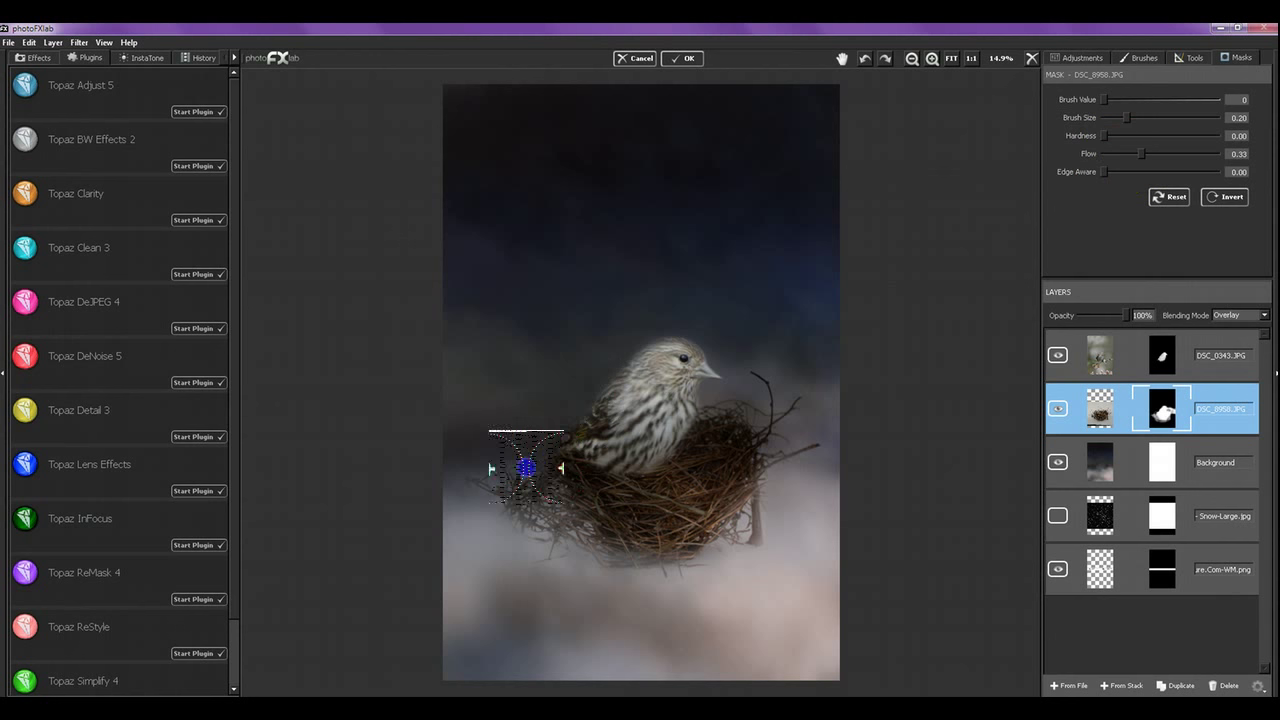
{"action": "left_click_drag", "start_coordinate": [514, 466], "coordinate": [489, 483]}
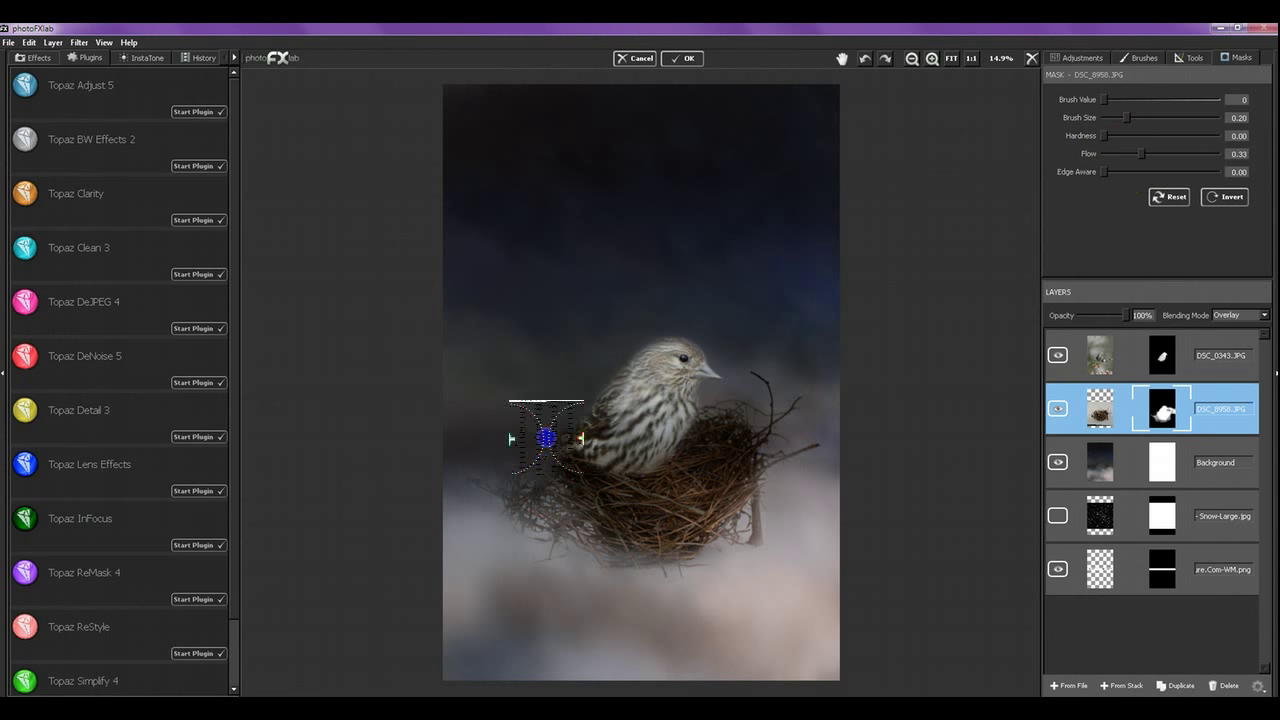
{"action": "mouse_move", "coordinate": [581, 412]}
{"action": "left_mouse_down"}
{"action": "mouse_move", "coordinate": [653, 307]}
{"action": "mouse_move", "coordinate": [583, 383]}
{"action": "left_mouse_up"}
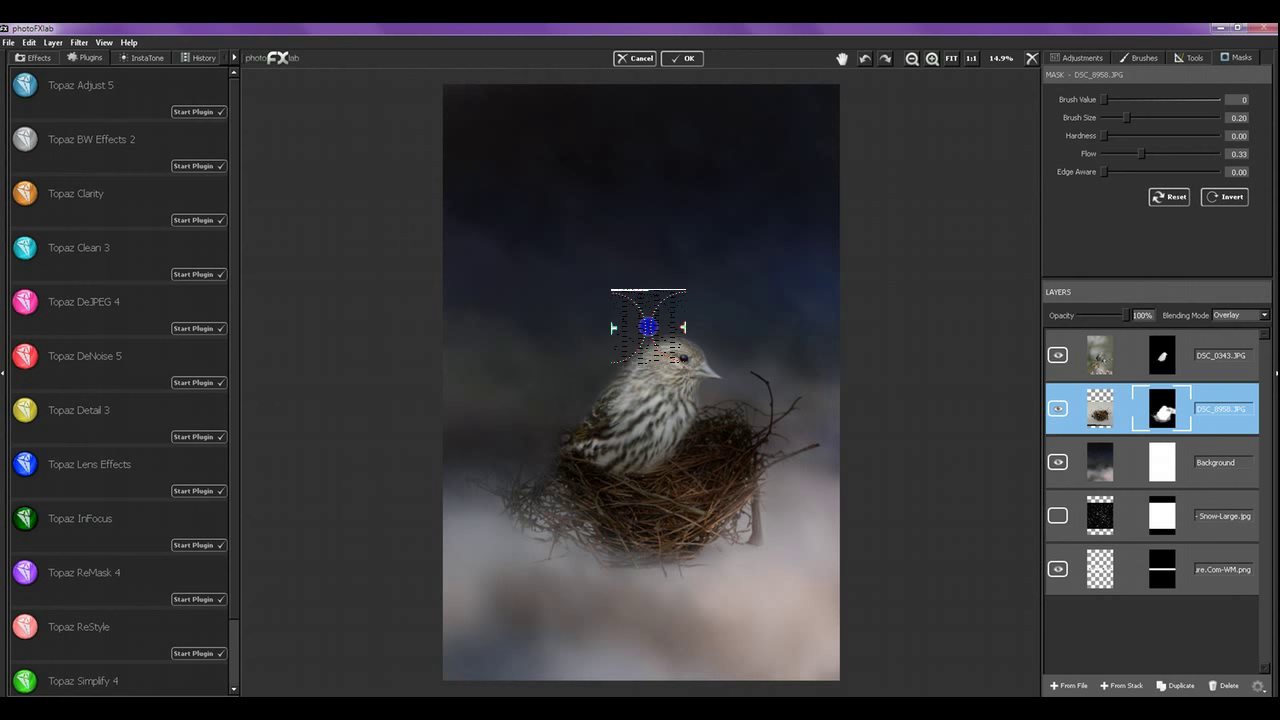
{"action": "mouse_move", "coordinate": [648, 326]}
{"action": "left_mouse_down"}
{"action": "mouse_move", "coordinate": [678, 307]}
{"action": "mouse_move", "coordinate": [730, 322]}
{"action": "mouse_move", "coordinate": [753, 364]}
{"action": "mouse_move", "coordinate": [796, 377]}
{"action": "mouse_move", "coordinate": [708, 405]}
{"action": "mouse_move", "coordinate": [767, 407]}
{"action": "mouse_move", "coordinate": [780, 421]}
{"action": "mouse_move", "coordinate": [733, 370]}
{"action": "left_mouse_up"}
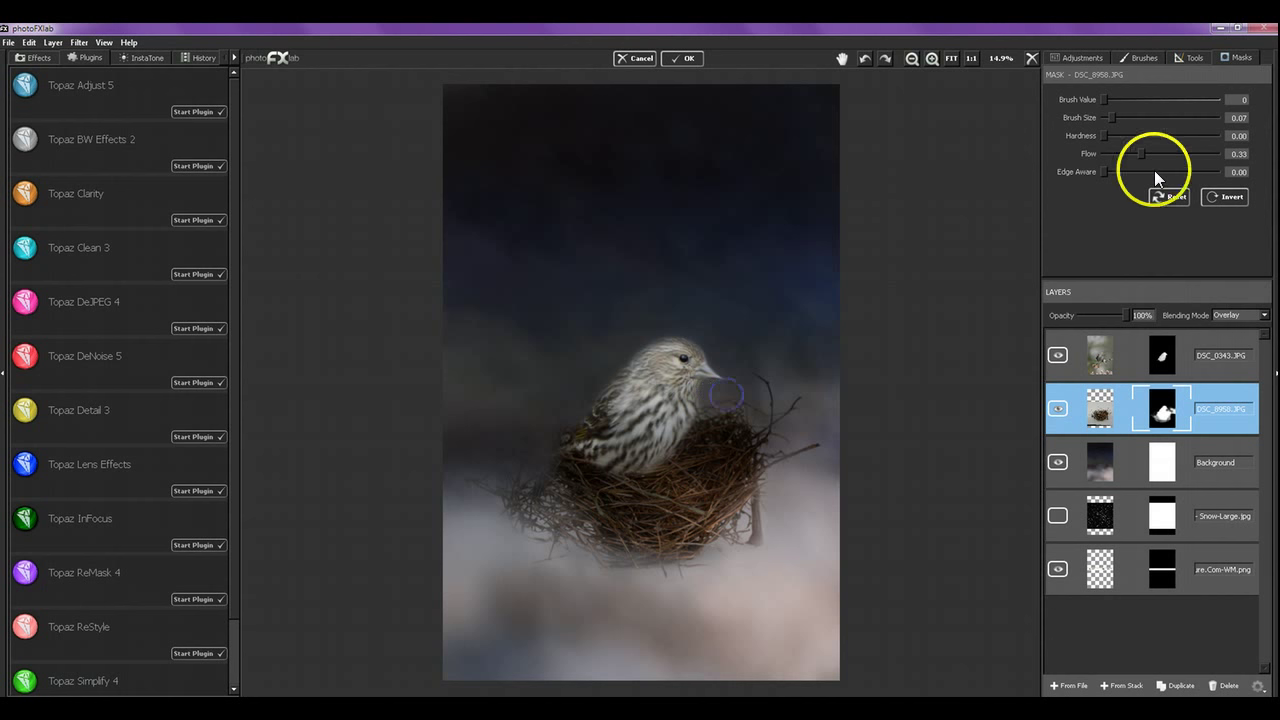
Step: Mask out the nest layer around the bird's beak and the upper right twigs with a 0.07 brush at 1.00 flow
{"action": "left_click_drag", "start_coordinate": [1222, 158], "coordinate": [1236, 157]}
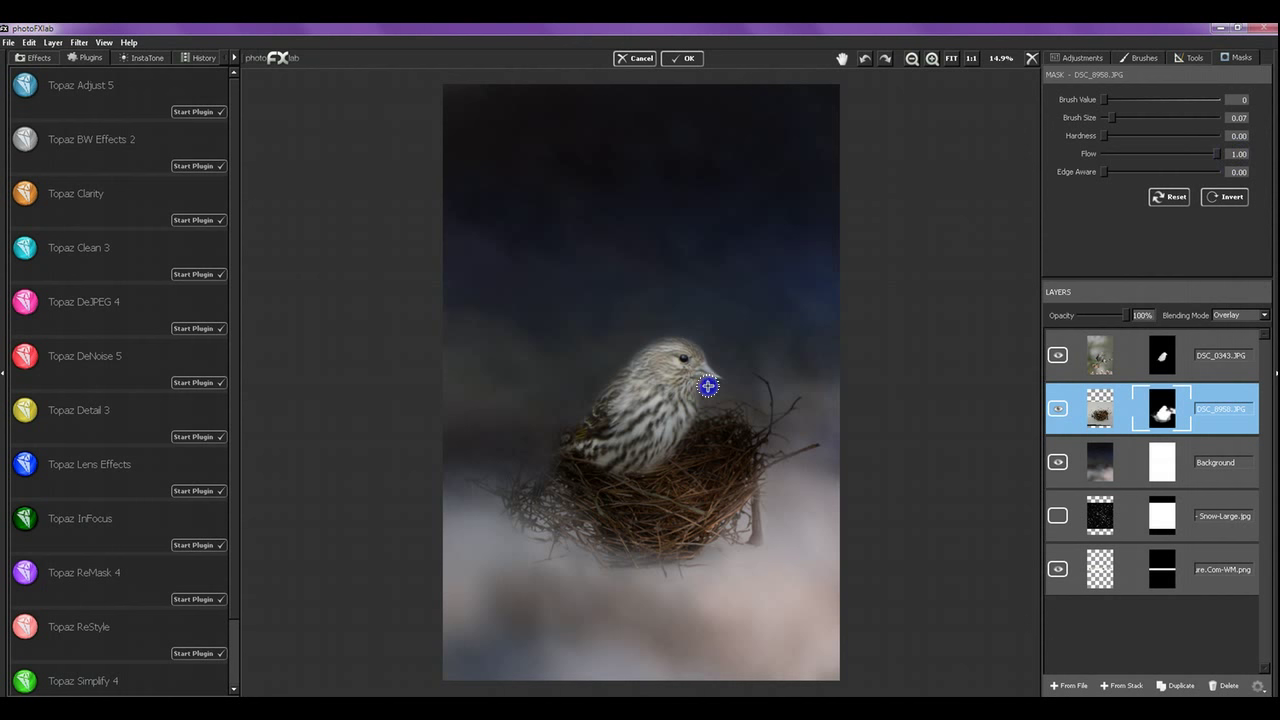
{"action": "mouse_move", "coordinate": [731, 385]}
{"action": "left_mouse_down"}
{"action": "mouse_move", "coordinate": [700, 340]}
{"action": "mouse_move", "coordinate": [714, 361]}
{"action": "left_mouse_up"}
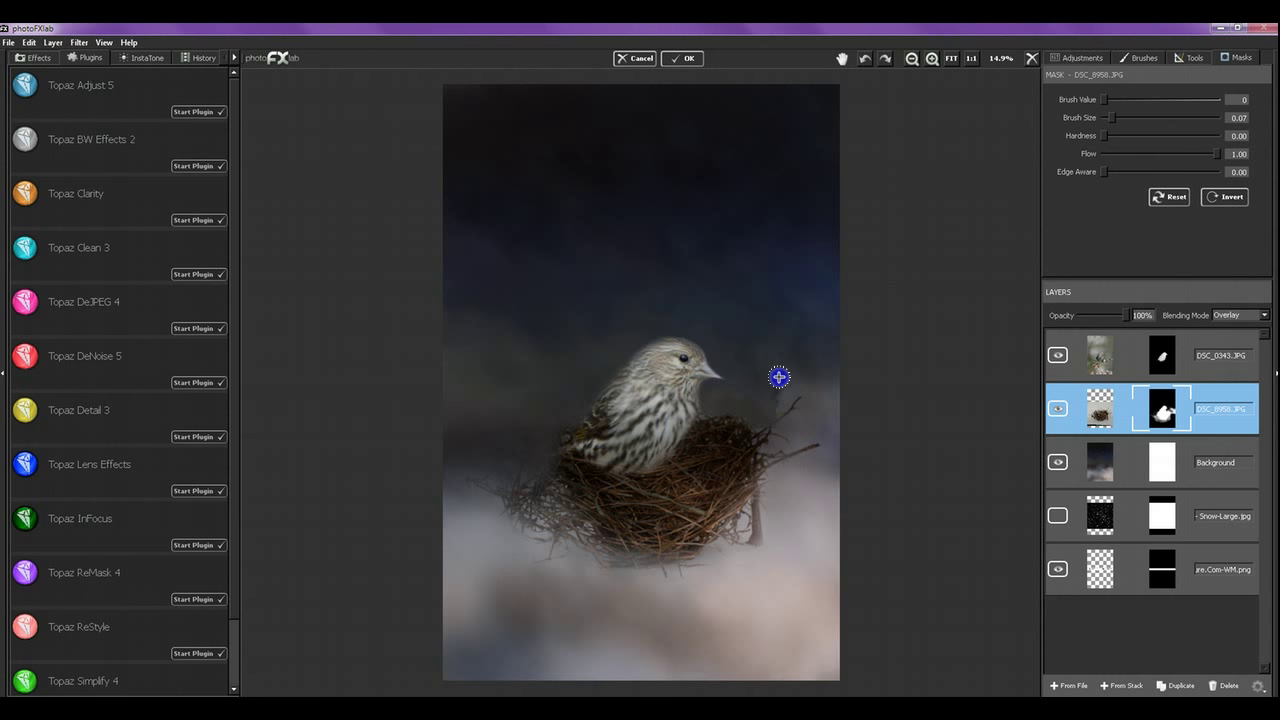
{"action": "left_click_drag", "start_coordinate": [779, 377], "coordinate": [795, 416]}
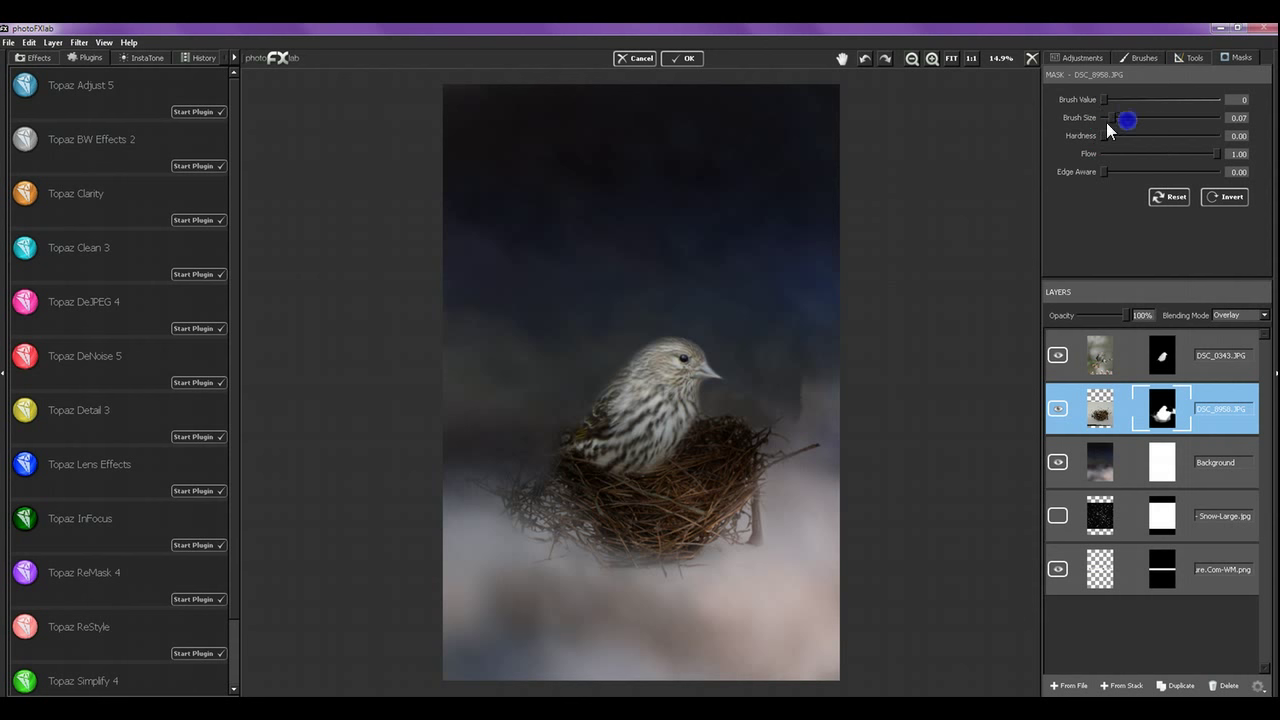
Step: Mask out the nest's remaining outer twigs on the right and left sides with a 0.20 brush
{"action": "left_click_drag", "start_coordinate": [1108, 118], "coordinate": [1127, 118]}
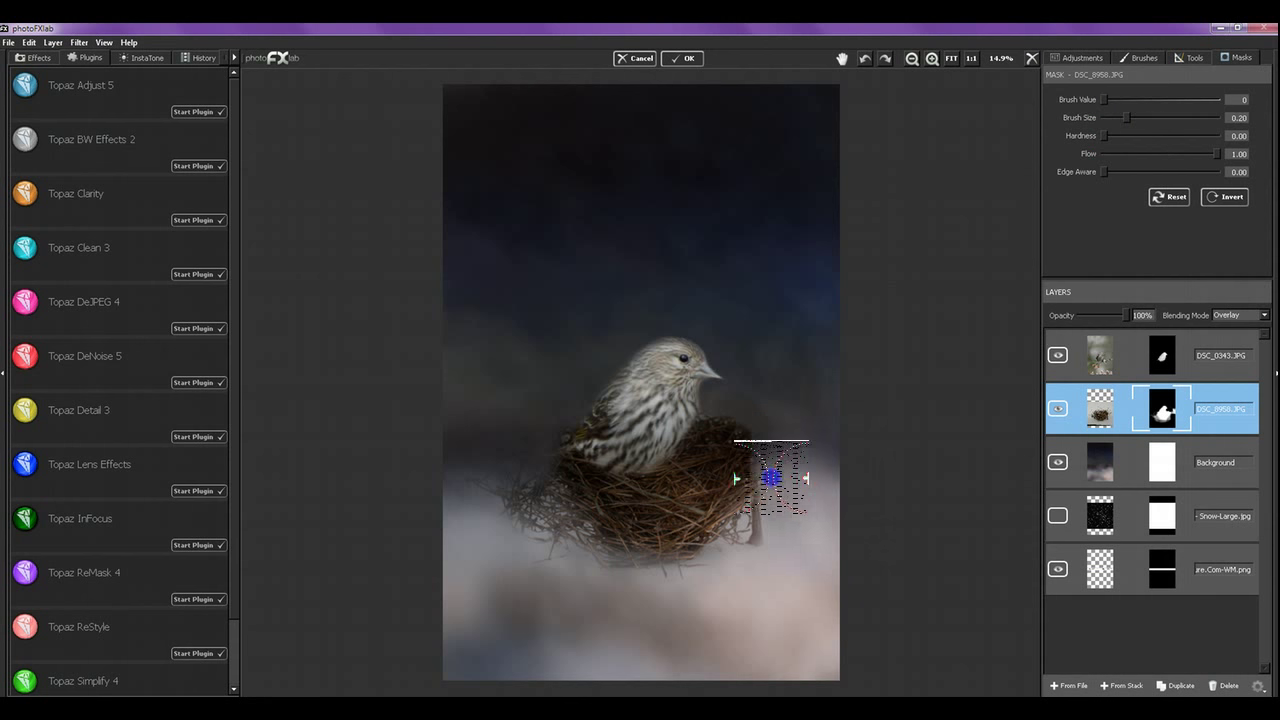
{"action": "left_click", "coordinate": [509, 443]}
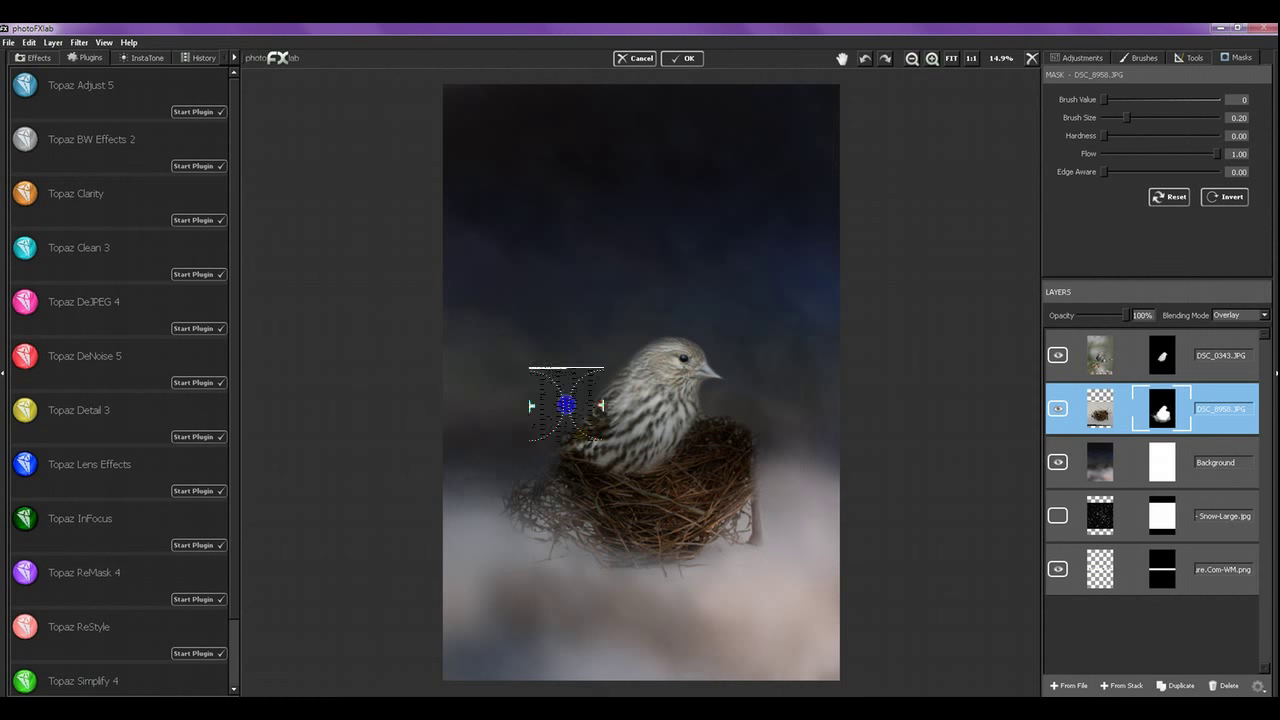
{"action": "left_click", "coordinate": [914, 257]}
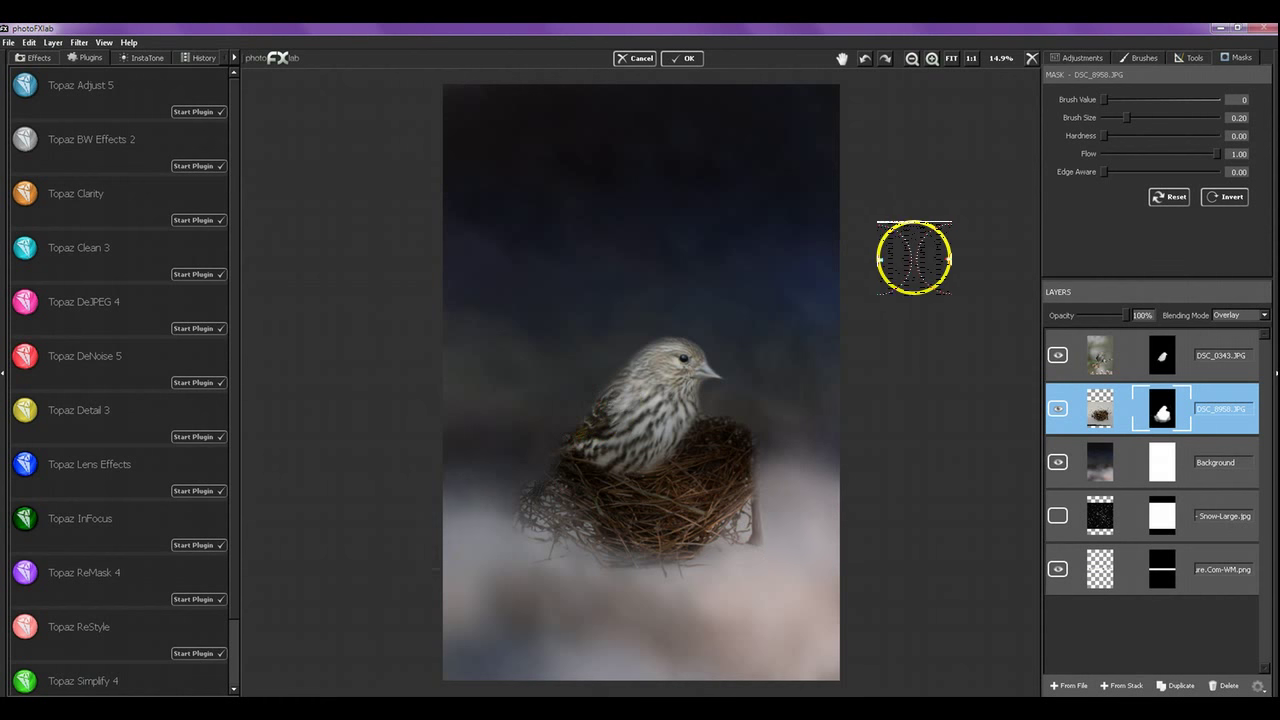
Step: Gradually paint the twigs around the nest's sides and base back in with brush value 255, size 0.52 and flow 0.09
{"action": "left_click_drag", "start_coordinate": [1133, 120], "coordinate": [1152, 118]}
{"action": "left_click", "coordinate": [1114, 154]}
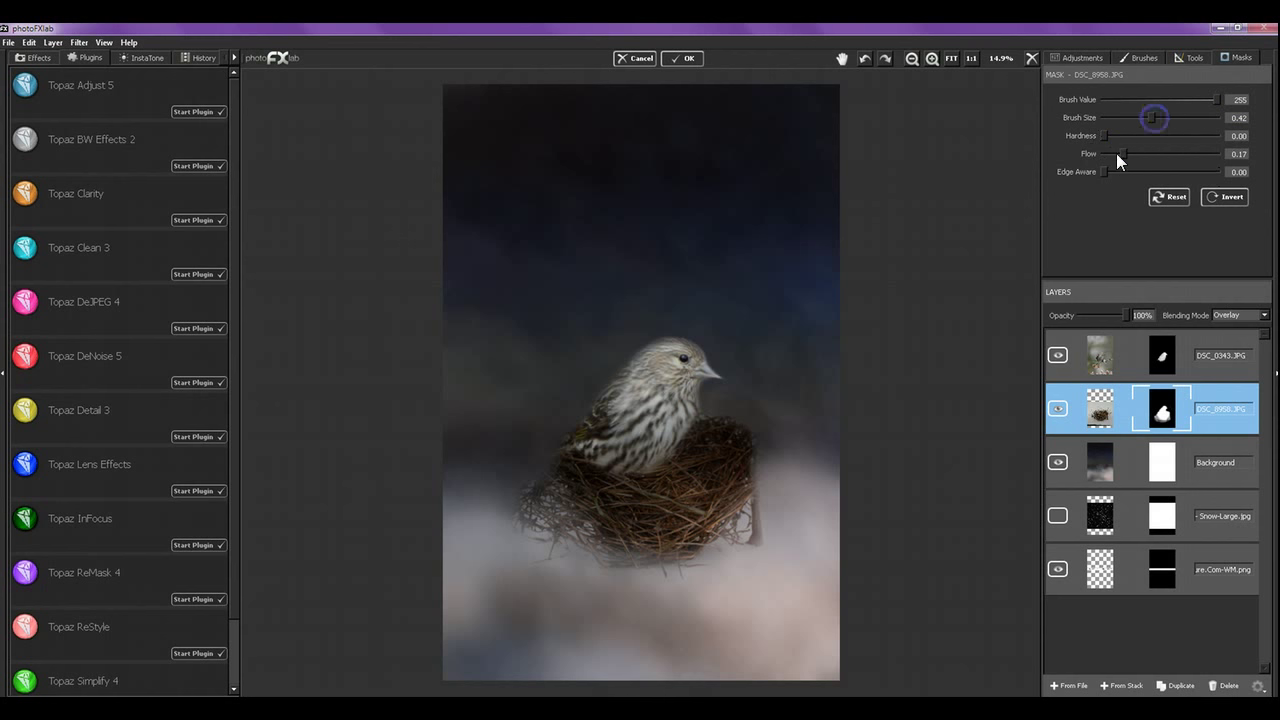
{"action": "left_click", "coordinate": [739, 457]}
{"action": "left_click", "coordinate": [1116, 141]}
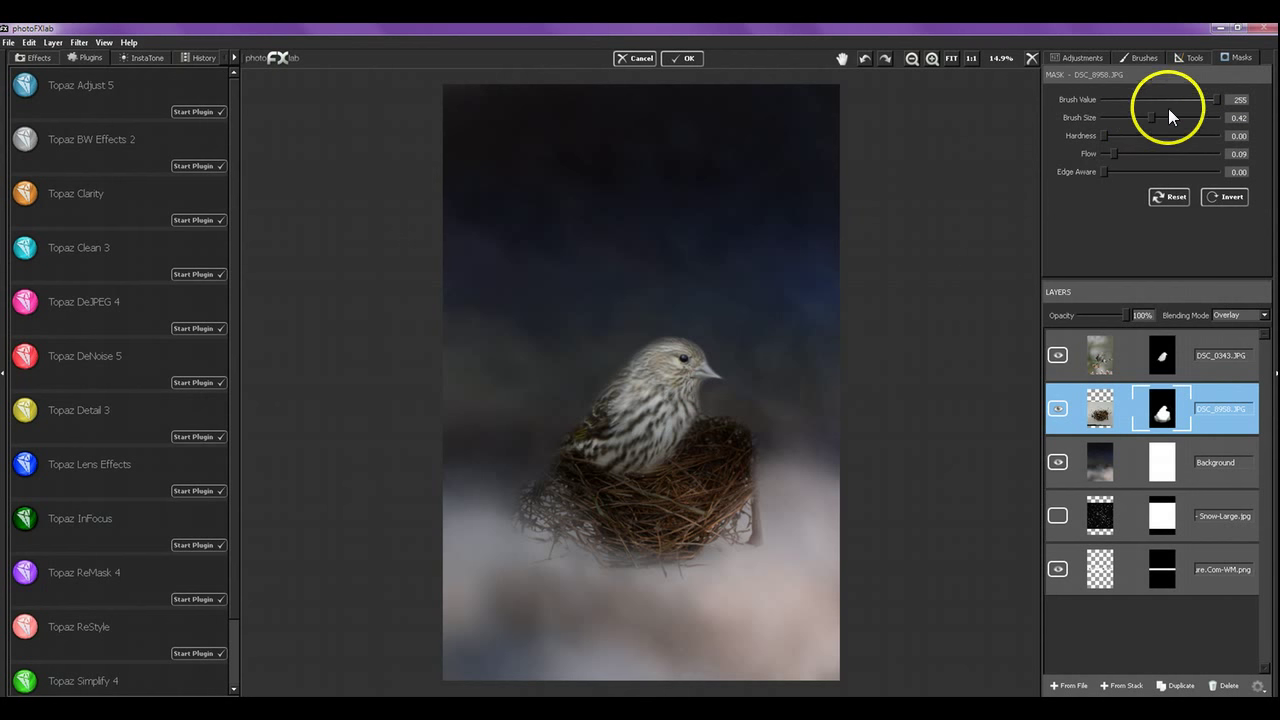
{"action": "left_click_drag", "start_coordinate": [1153, 118], "coordinate": [1162, 117]}
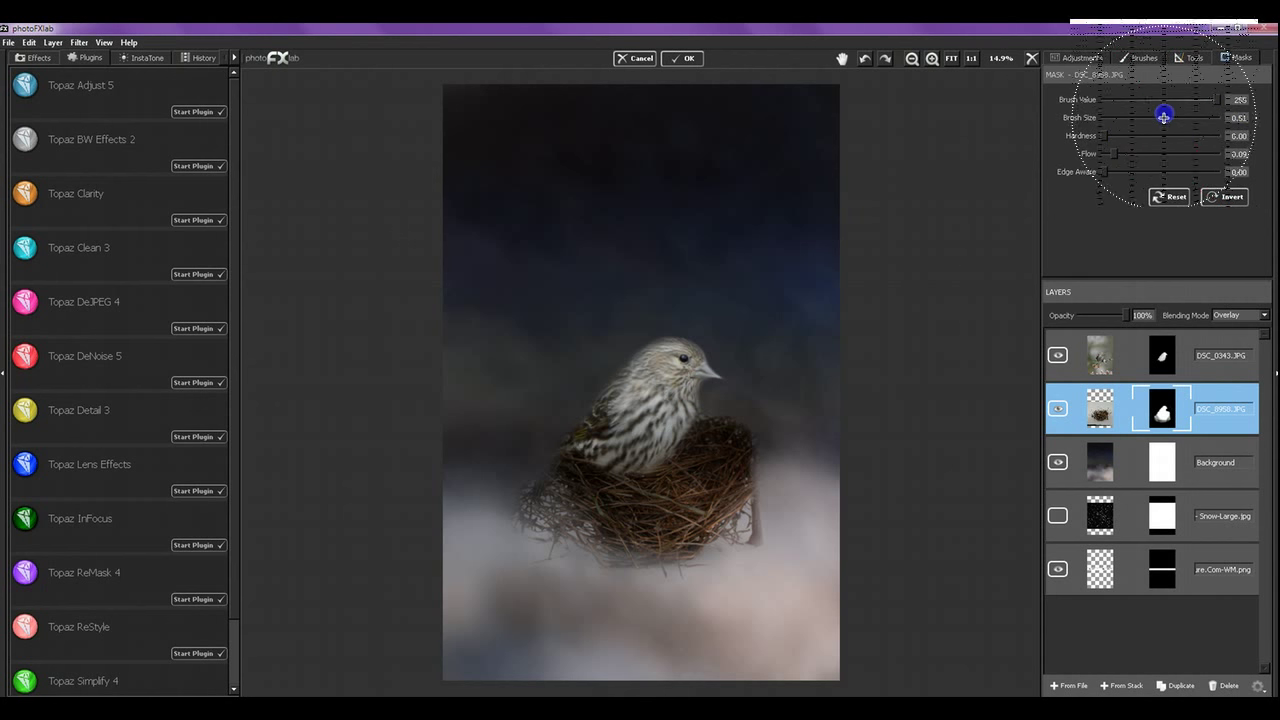
{"action": "left_click", "coordinate": [723, 452]}
{"action": "mouse_move", "coordinate": [734, 429]}
{"action": "left_mouse_down"}
{"action": "mouse_move", "coordinate": [754, 434]}
{"action": "mouse_move", "coordinate": [749, 494]}
{"action": "left_mouse_up"}
{"action": "left_click", "coordinate": [783, 482]}
{"action": "mouse_move", "coordinate": [737, 443]}
{"action": "left_mouse_down"}
{"action": "mouse_move", "coordinate": [671, 429]}
{"action": "mouse_move", "coordinate": [723, 396]}
{"action": "mouse_move", "coordinate": [717, 363]}
{"action": "mouse_move", "coordinate": [774, 386]}
{"action": "mouse_move", "coordinate": [729, 457]}
{"action": "mouse_move", "coordinate": [755, 432]}
{"action": "mouse_move", "coordinate": [763, 443]}
{"action": "mouse_move", "coordinate": [751, 423]}
{"action": "mouse_move", "coordinate": [589, 429]}
{"action": "mouse_move", "coordinate": [498, 466]}
{"action": "mouse_move", "coordinate": [517, 491]}
{"action": "mouse_move", "coordinate": [484, 499]}
{"action": "mouse_move", "coordinate": [517, 514]}
{"action": "mouse_move", "coordinate": [506, 486]}
{"action": "mouse_move", "coordinate": [549, 434]}
{"action": "mouse_move", "coordinate": [500, 457]}
{"action": "mouse_move", "coordinate": [524, 490]}
{"action": "mouse_move", "coordinate": [547, 481]}
{"action": "mouse_move", "coordinate": [563, 506]}
{"action": "mouse_move", "coordinate": [629, 526]}
{"action": "left_mouse_up"}
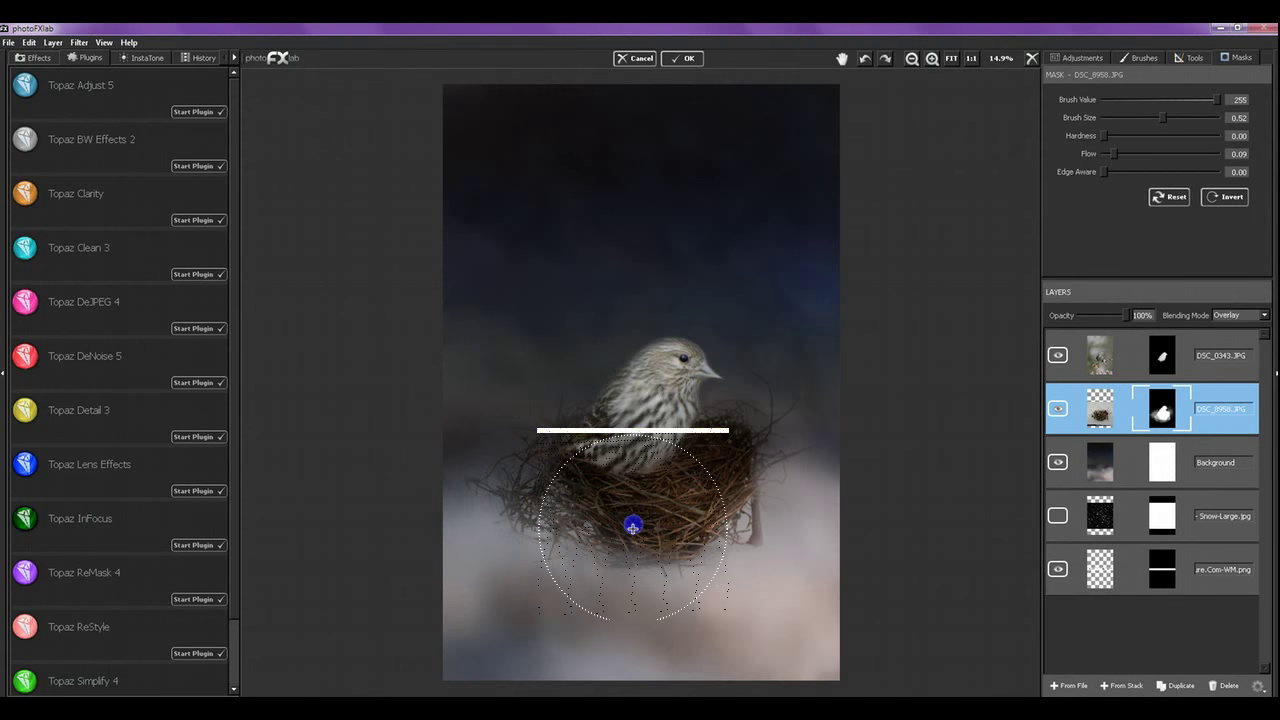
{"action": "left_click", "coordinate": [571, 523]}
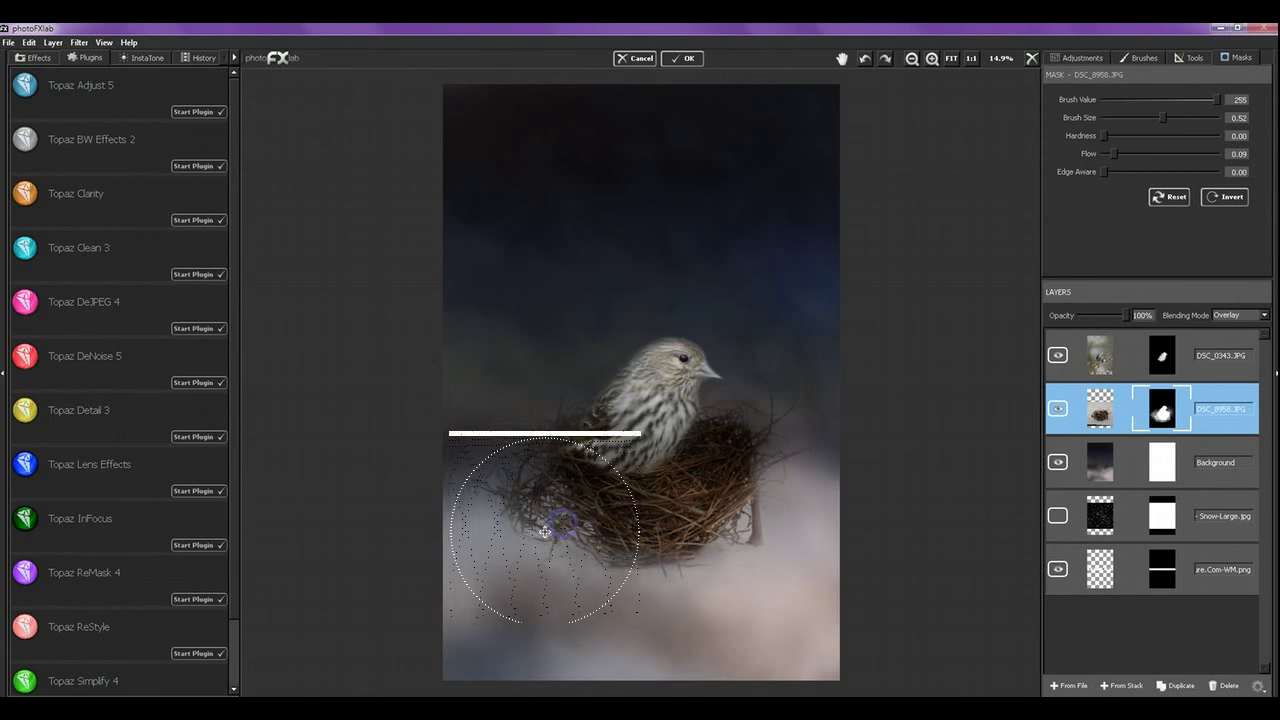
{"action": "left_click", "coordinate": [615, 527]}
{"action": "left_click", "coordinate": [703, 531]}
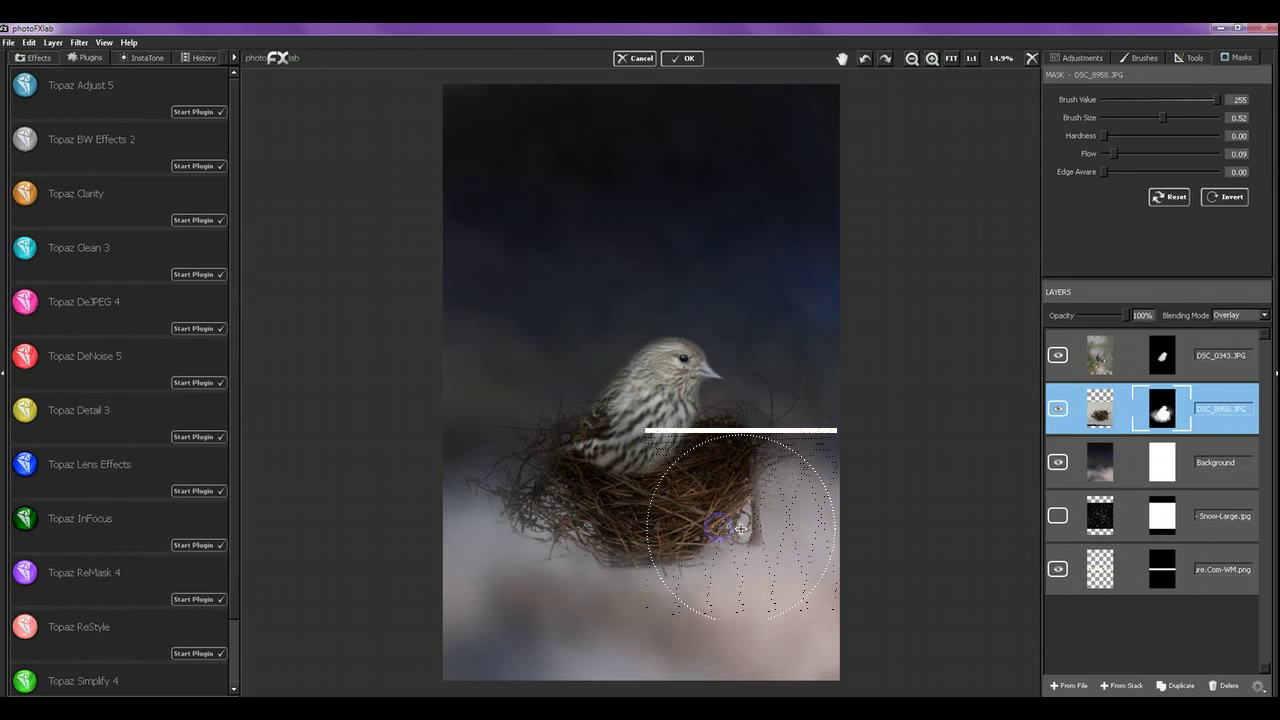
{"action": "left_click", "coordinate": [750, 492]}
{"action": "left_click", "coordinate": [766, 423]}
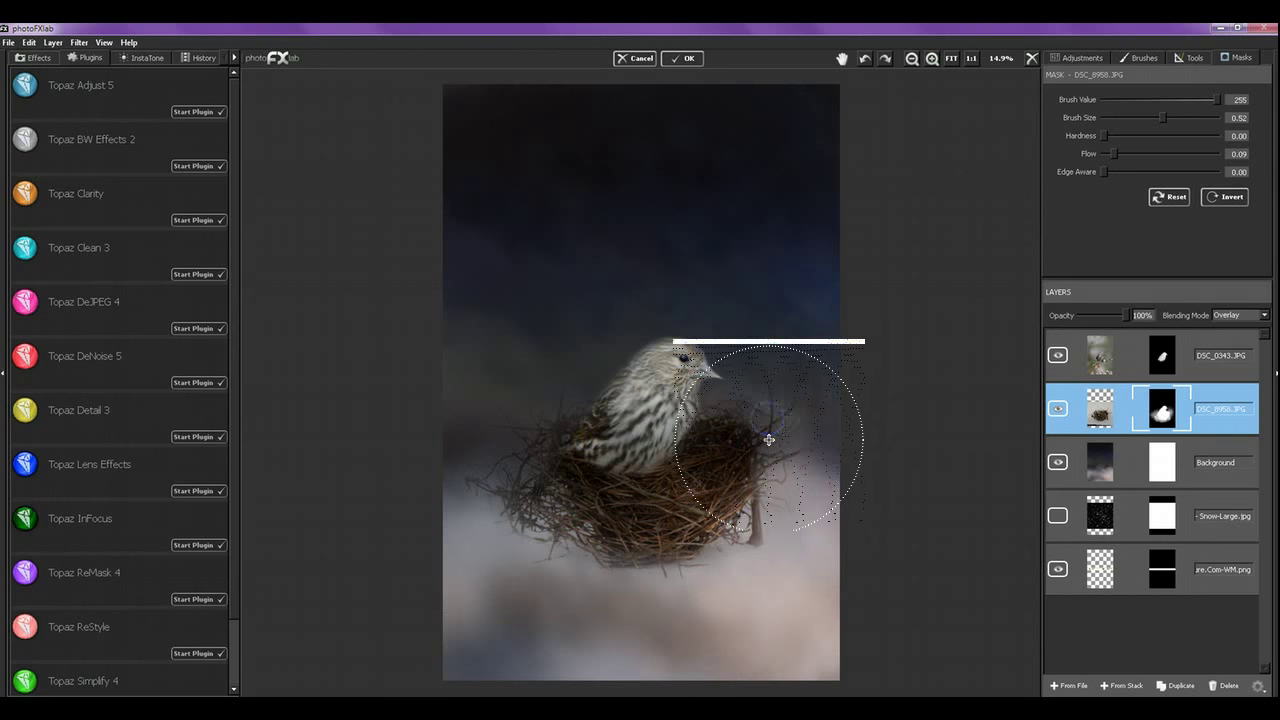
{"action": "left_click", "coordinate": [742, 524]}
{"action": "left_click", "coordinate": [674, 551]}
{"action": "left_click", "coordinate": [560, 531]}
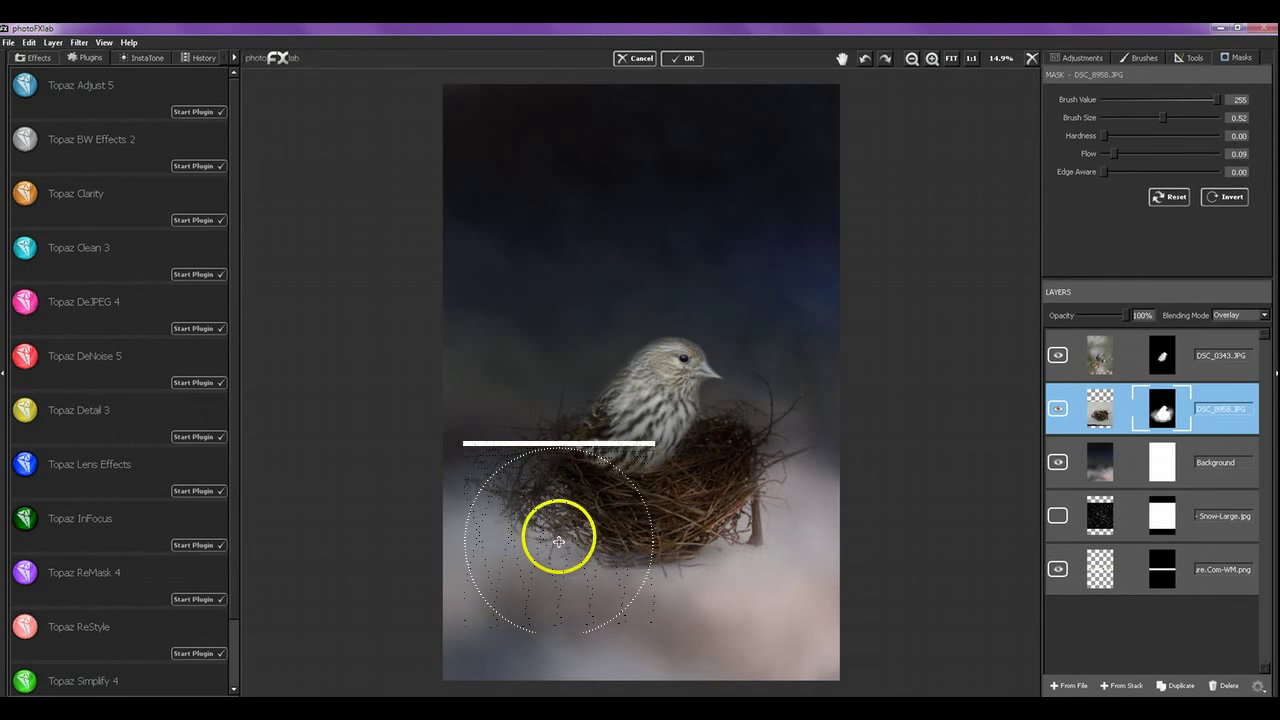
{"action": "left_click", "coordinate": [600, 551]}
{"action": "left_click", "coordinate": [640, 549]}
{"action": "left_click", "coordinate": [700, 457]}
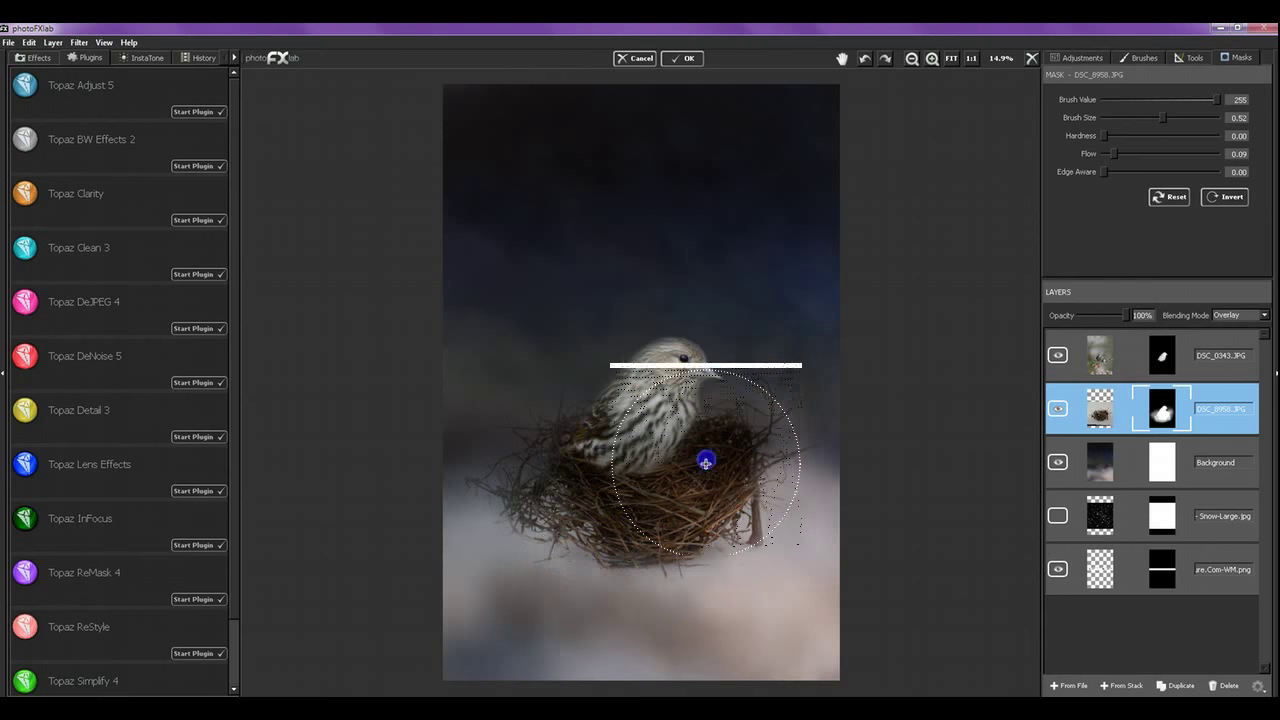
{"action": "left_click", "coordinate": [606, 452]}
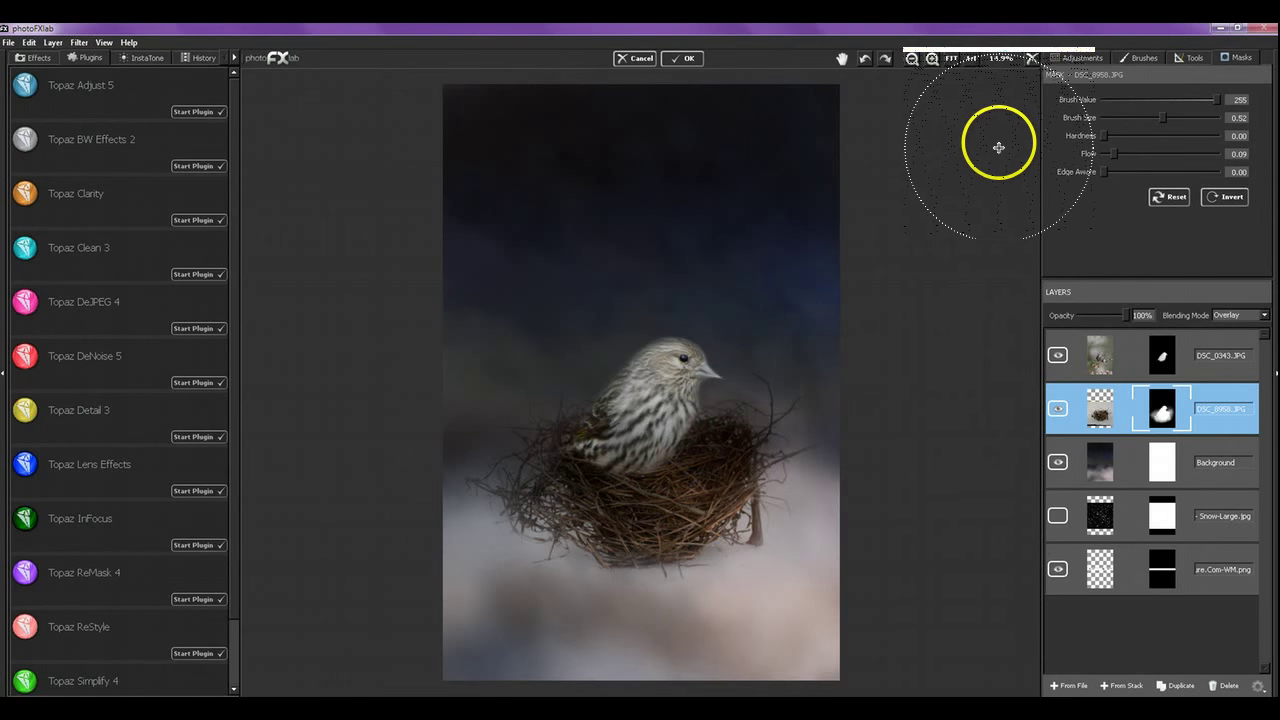
Step: Reveal more of the bird's body on the bird layer's mask with brush value 255, size 0.08 and flow 0.29
{"action": "left_click", "coordinate": [1200, 341]}
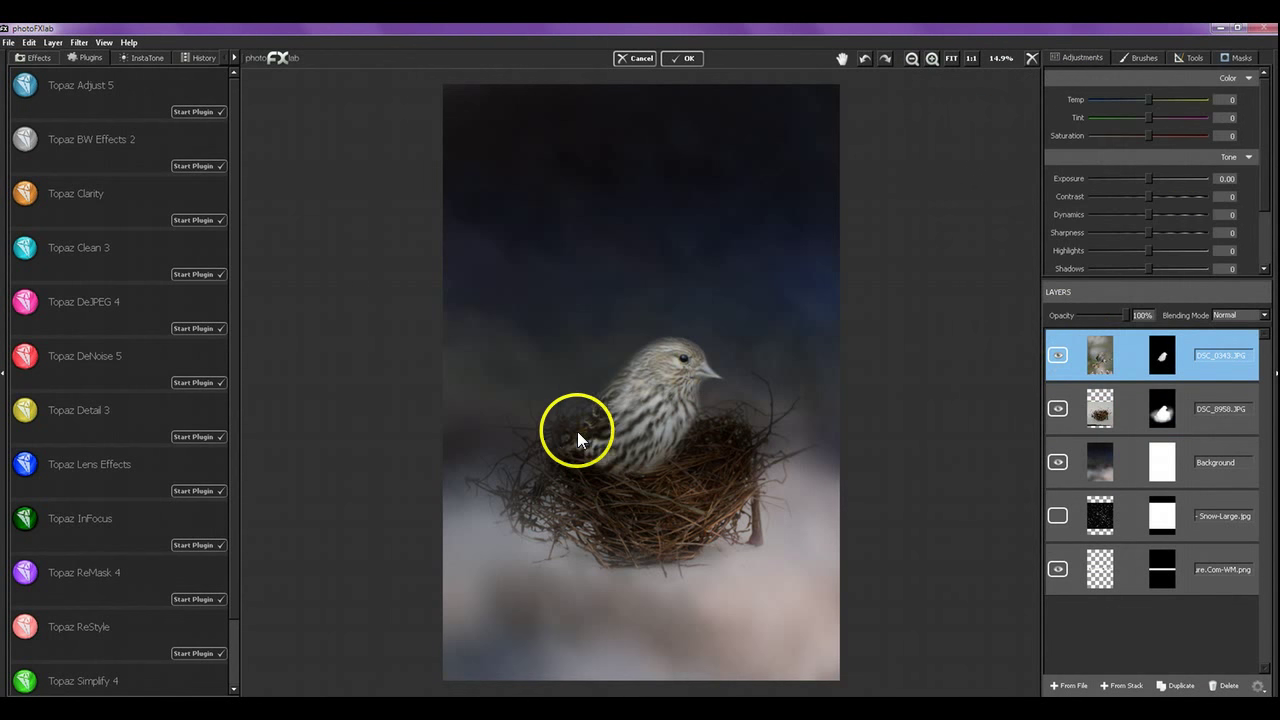
{"action": "left_click", "coordinate": [1238, 60]}
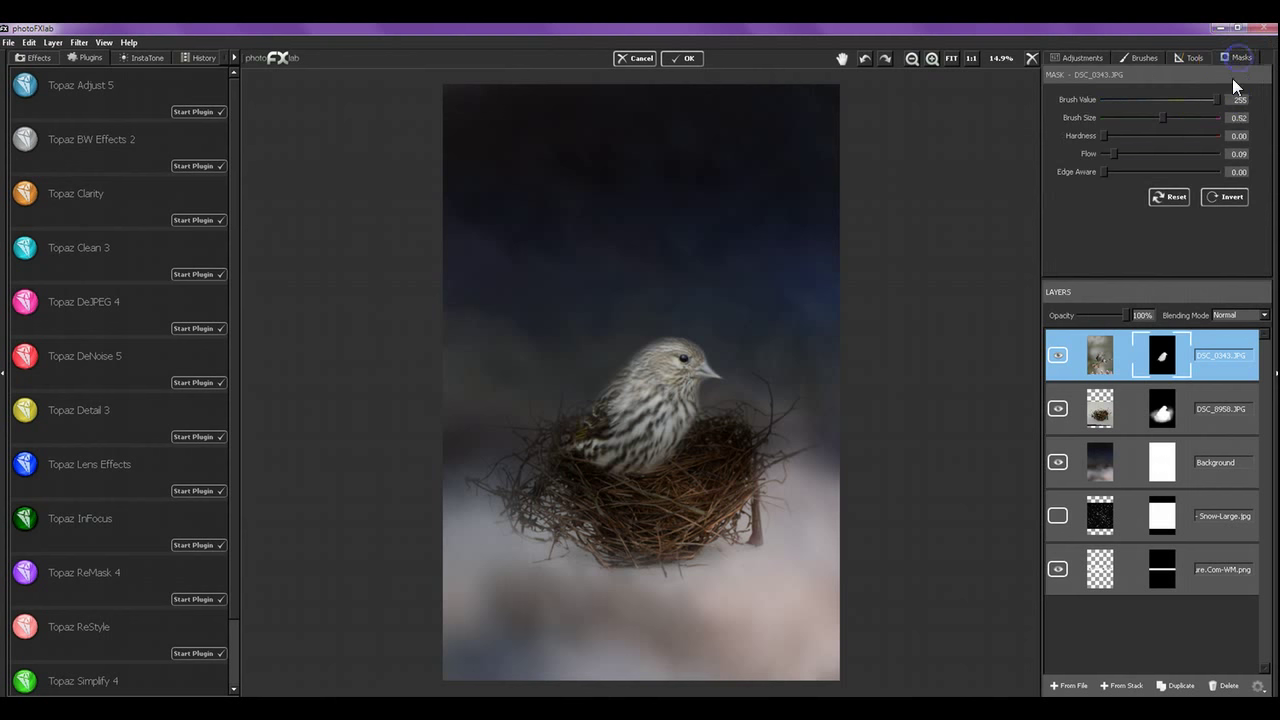
{"action": "mouse_move", "coordinate": [1160, 118]}
{"action": "left_mouse_down"}
{"action": "mouse_move", "coordinate": [1113, 118]}
{"action": "mouse_move", "coordinate": [1138, 153]}
{"action": "left_mouse_up"}
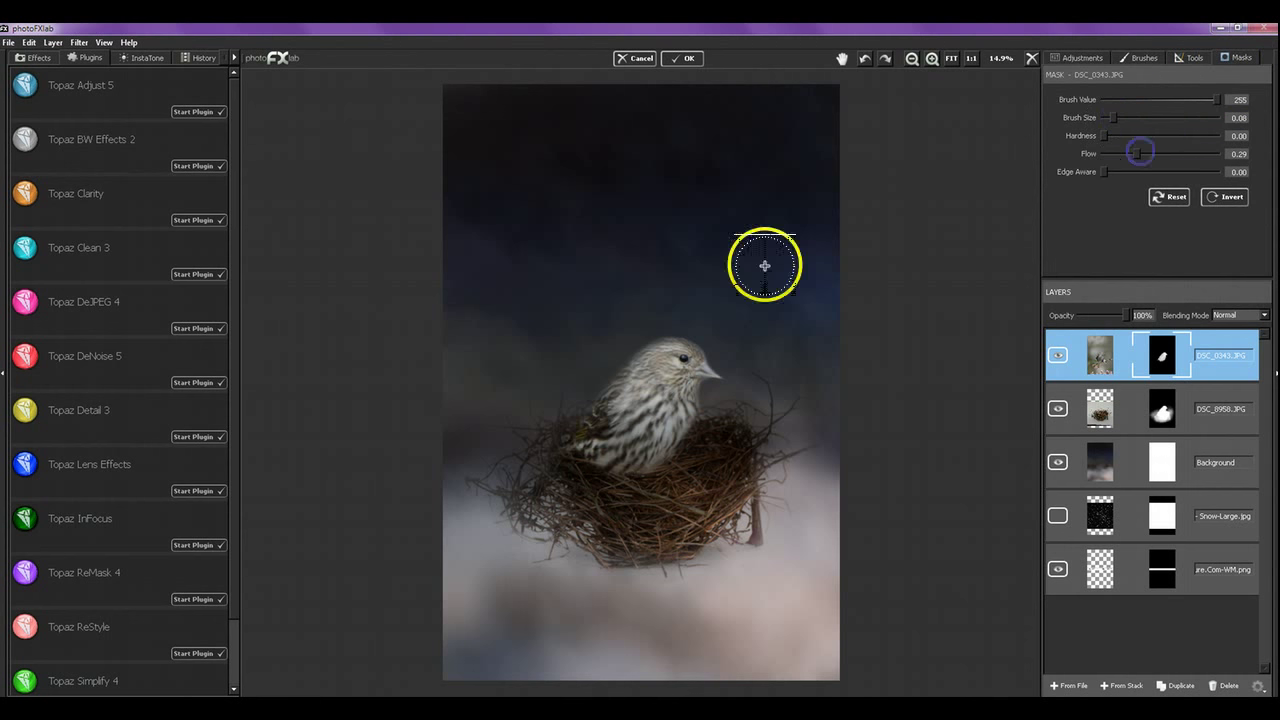
{"action": "mouse_move", "coordinate": [631, 374]}
{"action": "left_mouse_down"}
{"action": "mouse_move", "coordinate": [575, 441]}
{"action": "mouse_move", "coordinate": [606, 417]}
{"action": "mouse_move", "coordinate": [666, 413]}
{"action": "mouse_move", "coordinate": [668, 435]}
{"action": "mouse_move", "coordinate": [678, 417]}
{"action": "mouse_move", "coordinate": [664, 443]}
{"action": "mouse_move", "coordinate": [687, 414]}
{"action": "mouse_move", "coordinate": [656, 454]}
{"action": "mouse_move", "coordinate": [687, 424]}
{"action": "mouse_move", "coordinate": [662, 446]}
{"action": "mouse_move", "coordinate": [685, 403]}
{"action": "mouse_move", "coordinate": [657, 452]}
{"action": "mouse_move", "coordinate": [677, 440]}
{"action": "mouse_move", "coordinate": [605, 449]}
{"action": "mouse_move", "coordinate": [644, 461]}
{"action": "mouse_move", "coordinate": [613, 441]}
{"action": "mouse_move", "coordinate": [571, 444]}
{"action": "mouse_move", "coordinate": [617, 423]}
{"action": "mouse_move", "coordinate": [644, 368]}
{"action": "mouse_move", "coordinate": [657, 404]}
{"action": "mouse_move", "coordinate": [679, 394]}
{"action": "mouse_move", "coordinate": [676, 445]}
{"action": "left_mouse_up"}
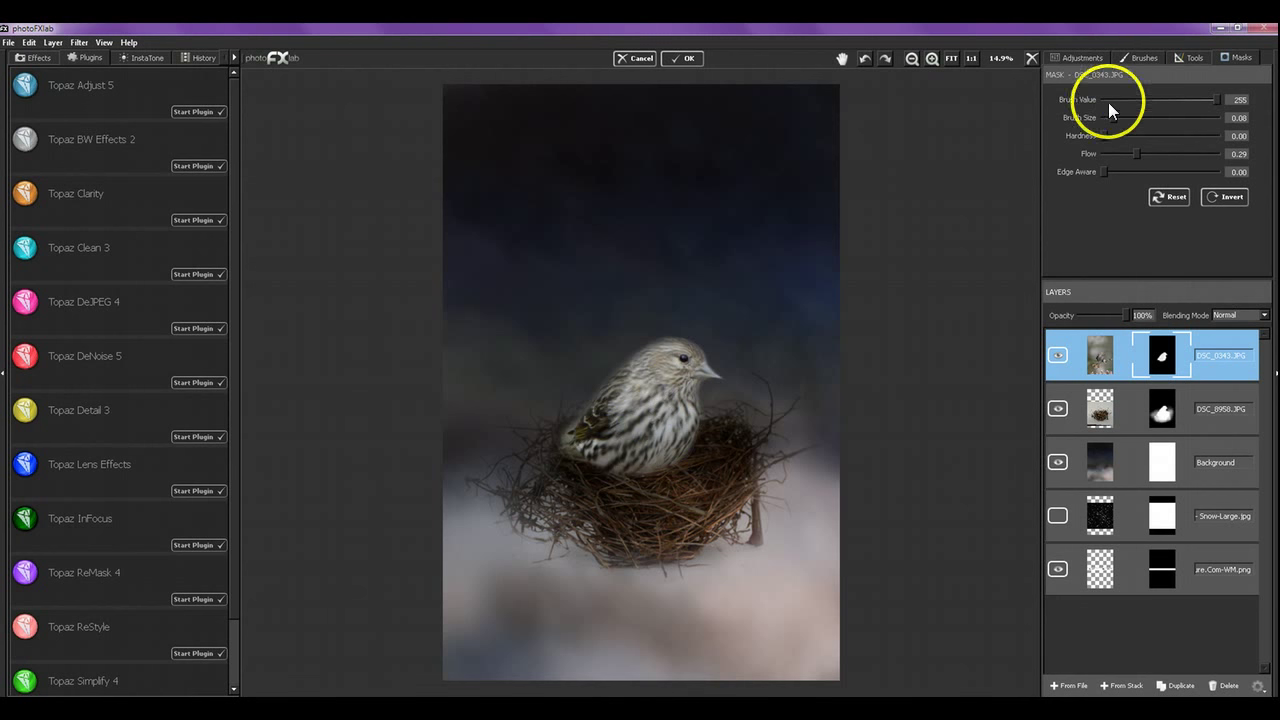
Step: Clean up the bird layer's mask along the back, tail, chest and beak with brush value 0, size 0.03 and flow 1.00
{"action": "left_click_drag", "start_coordinate": [1205, 155], "coordinate": [1238, 154]}
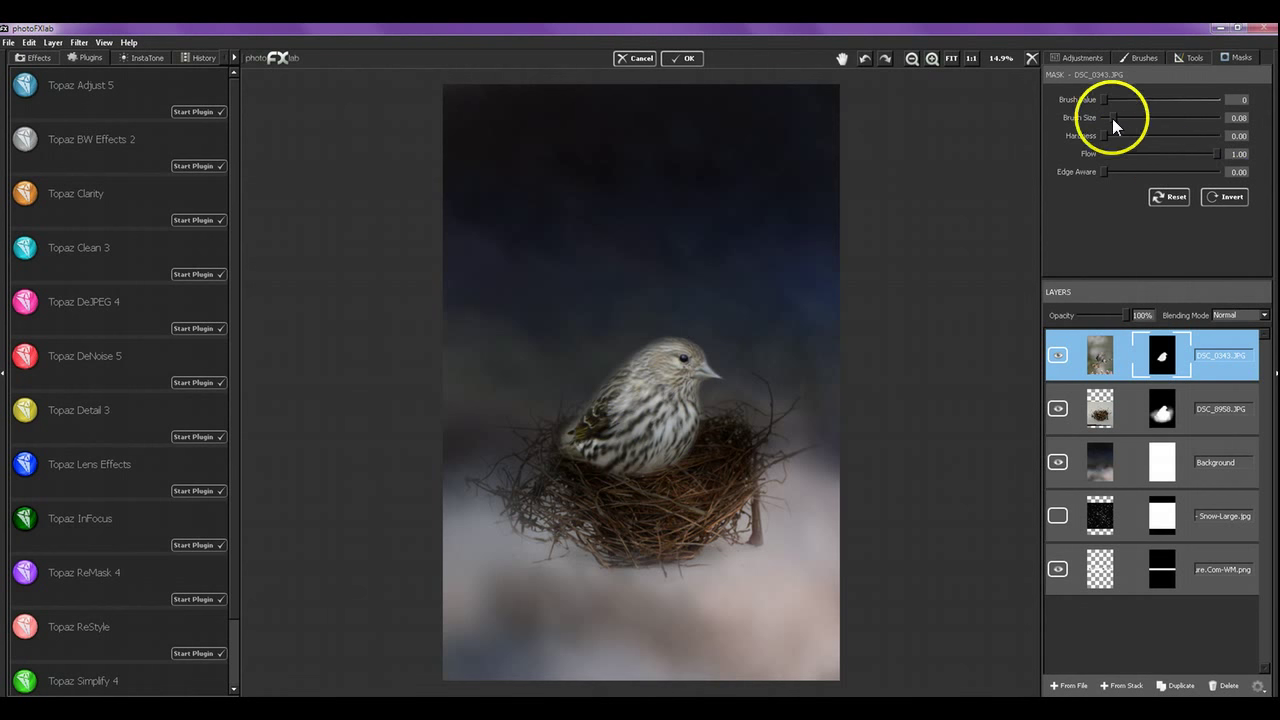
{"action": "left_click_drag", "start_coordinate": [649, 320], "coordinate": [620, 362]}
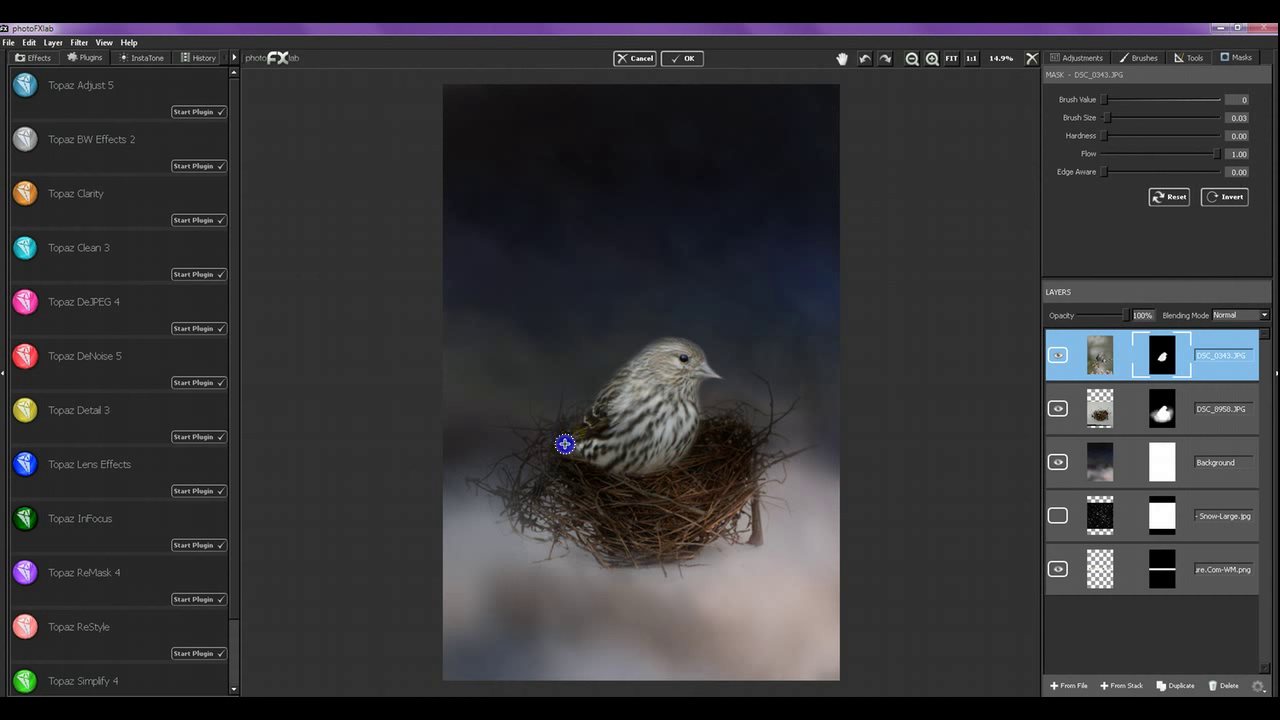
{"action": "mouse_move", "coordinate": [645, 451]}
{"action": "left_mouse_down"}
{"action": "mouse_move", "coordinate": [714, 391]}
{"action": "mouse_move", "coordinate": [708, 413]}
{"action": "left_mouse_up"}
{"action": "left_click_drag", "start_coordinate": [703, 386], "coordinate": [704, 386]}
{"action": "left_click_drag", "start_coordinate": [646, 337], "coordinate": [600, 368]}
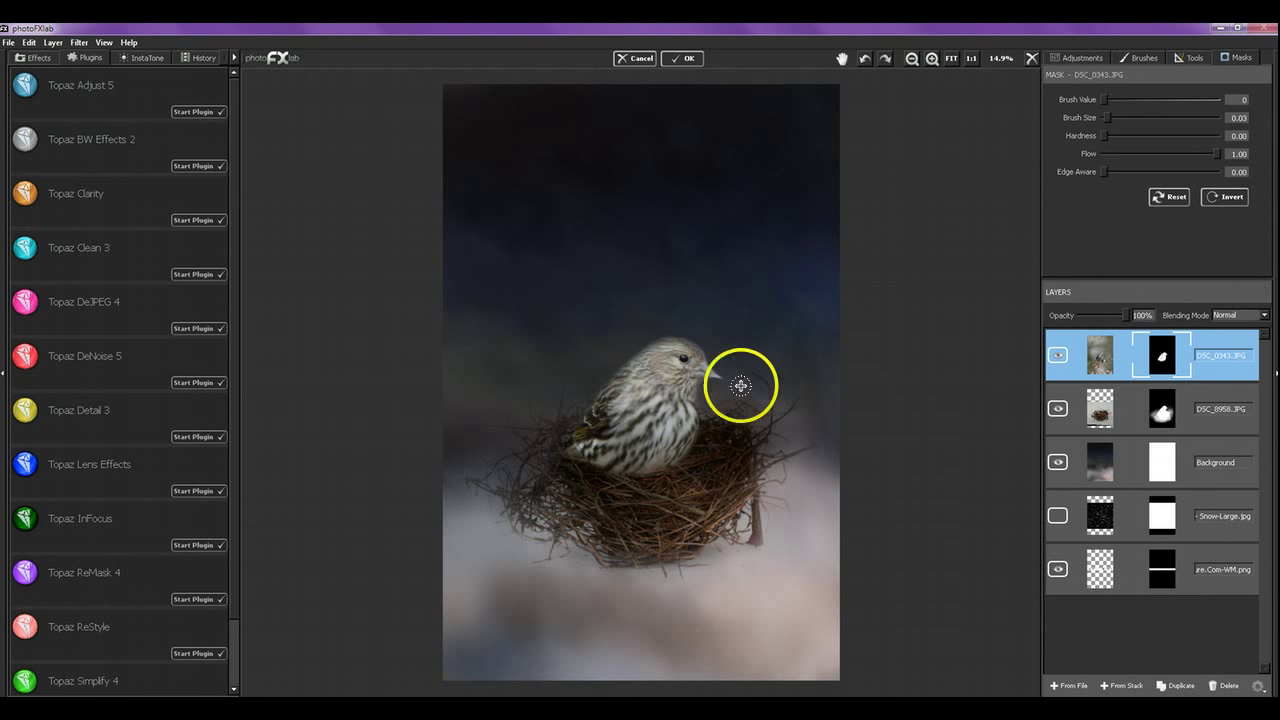
{"action": "left_click", "coordinate": [707, 382]}
{"action": "left_click_drag", "start_coordinate": [746, 389], "coordinate": [702, 387]}
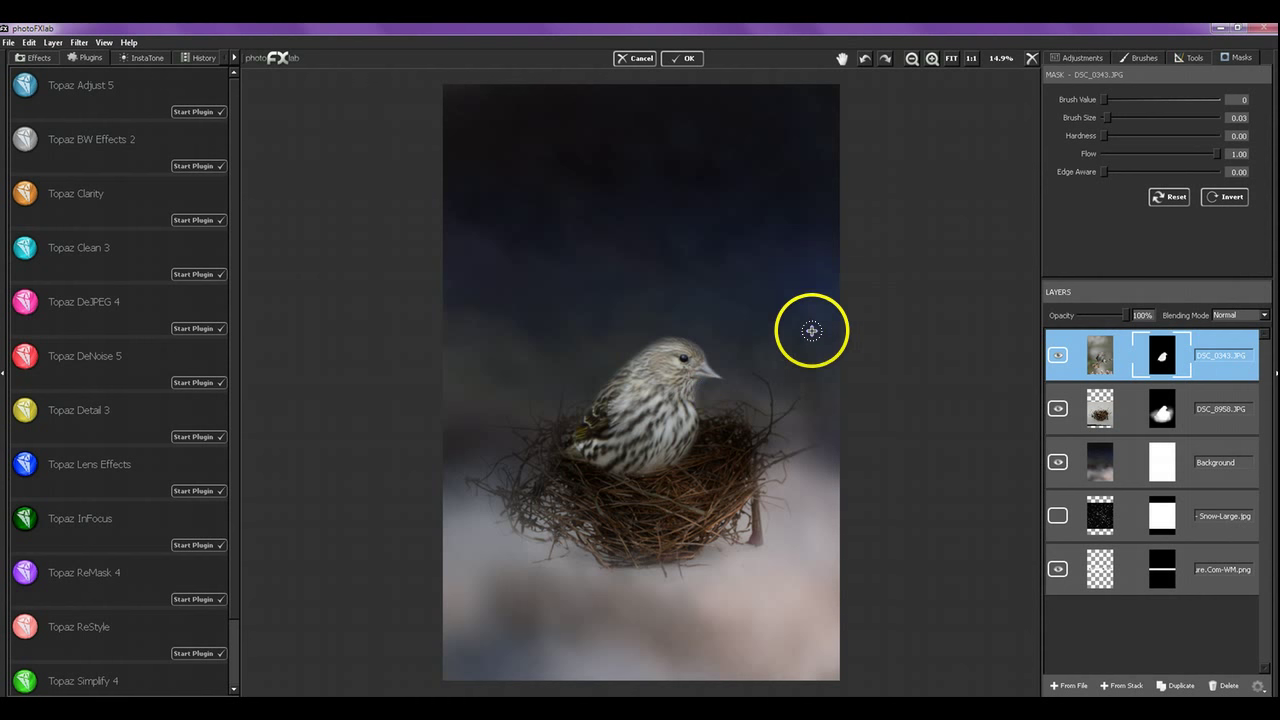
Step: Fade the nest layer's mask around the bird's chest and head with brush value 0, size 0.05 and flow 0.13
{"action": "left_click", "coordinate": [1125, 398]}
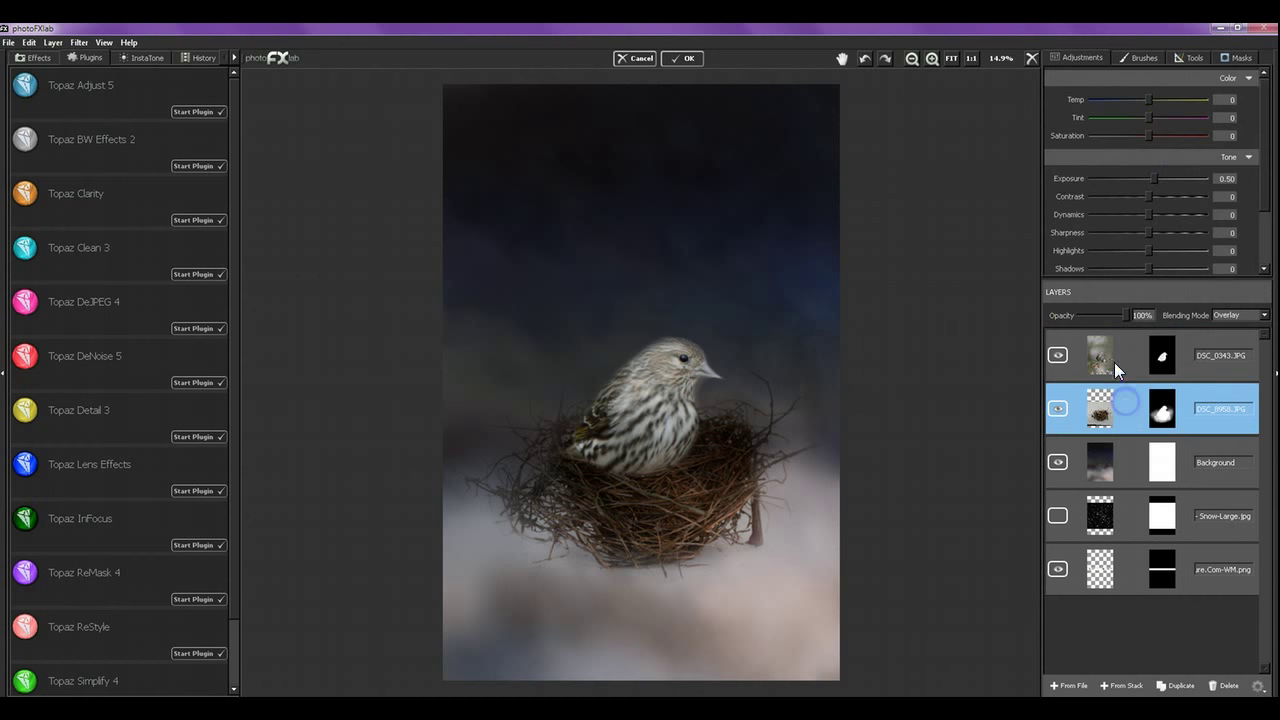
{"action": "left_click", "coordinate": [1232, 60]}
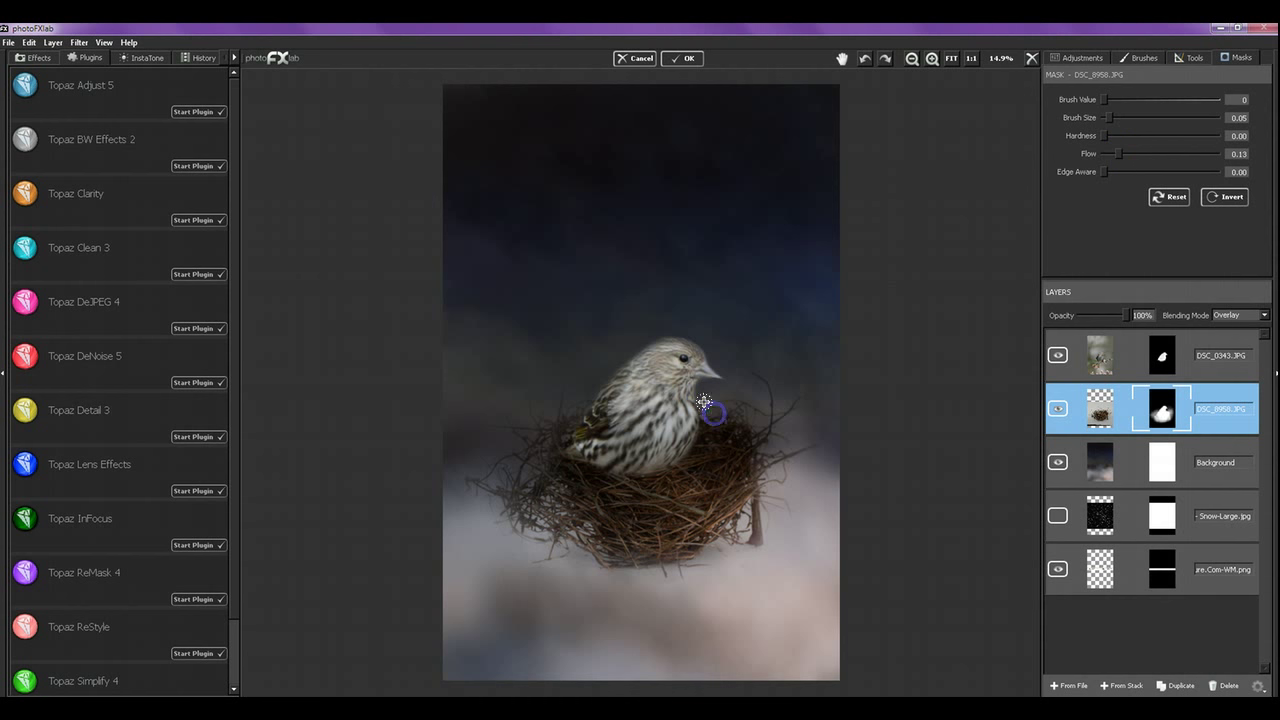
{"action": "left_click", "coordinate": [689, 343]}
{"action": "left_click", "coordinate": [623, 343]}
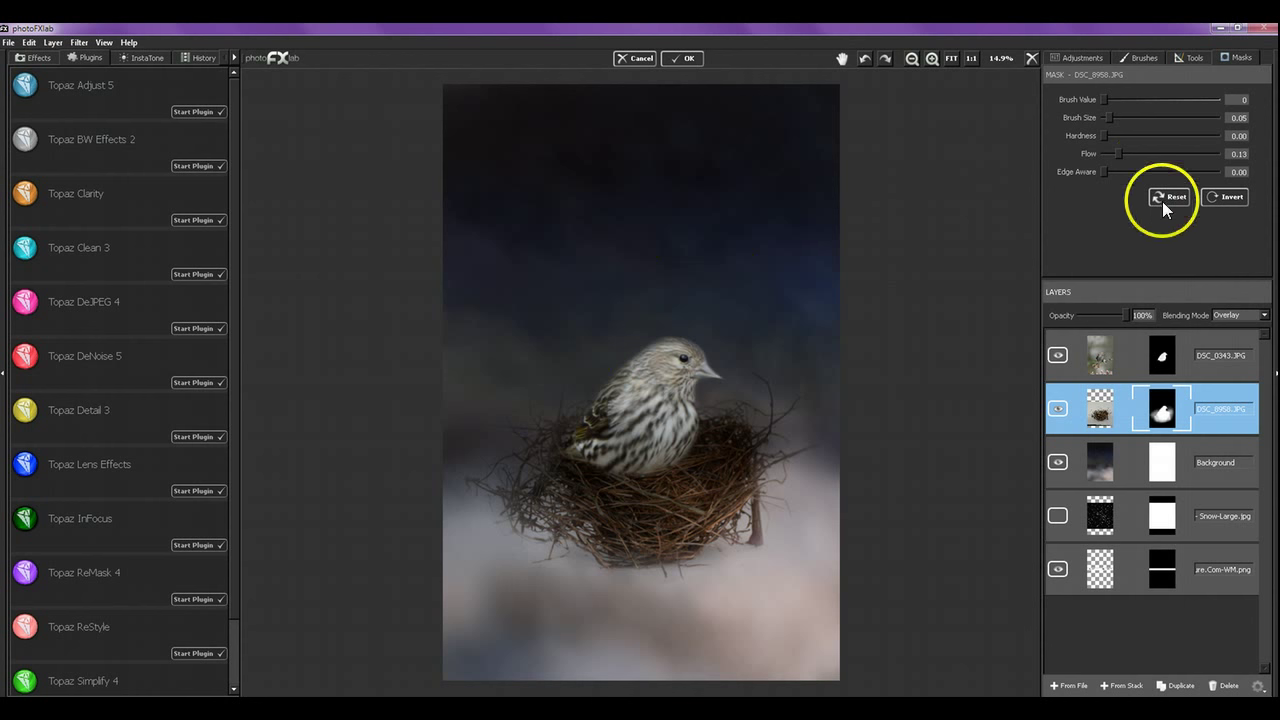
Step: Duplicate the Background layer and move the copy to the top of the layer stack
{"action": "left_click", "coordinate": [1210, 340]}
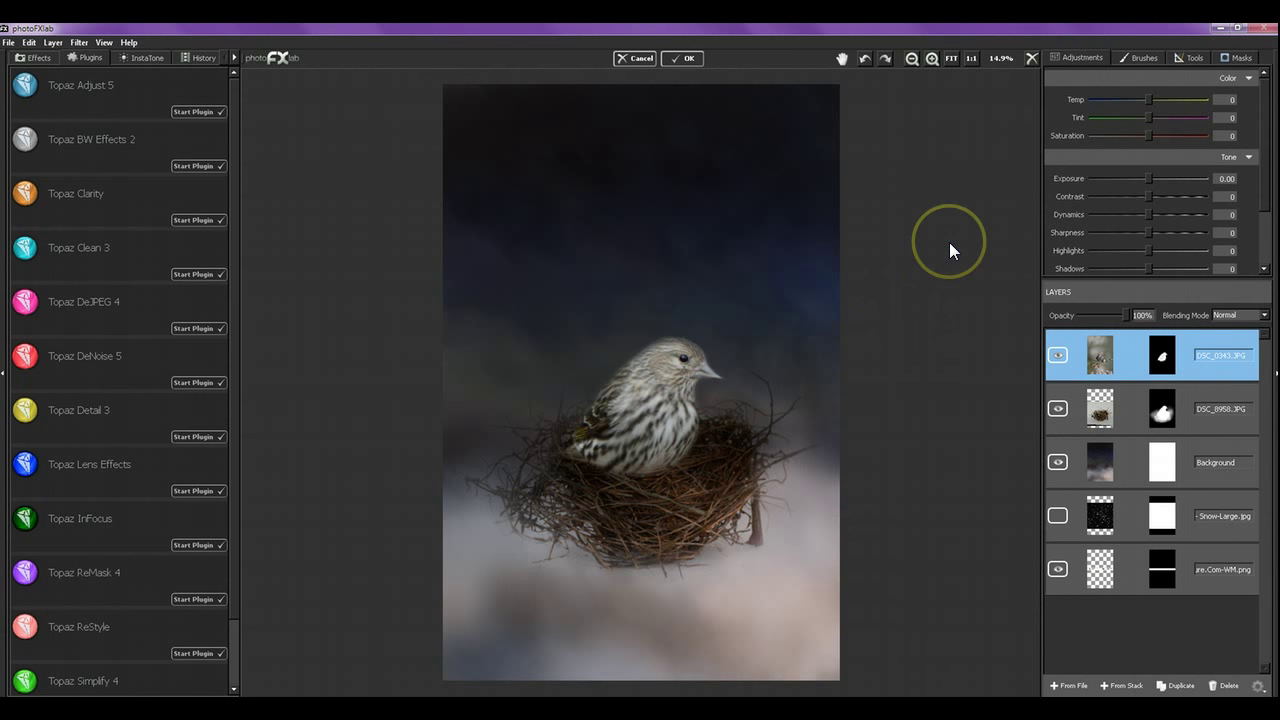
{"action": "left_click", "coordinate": [1208, 475]}
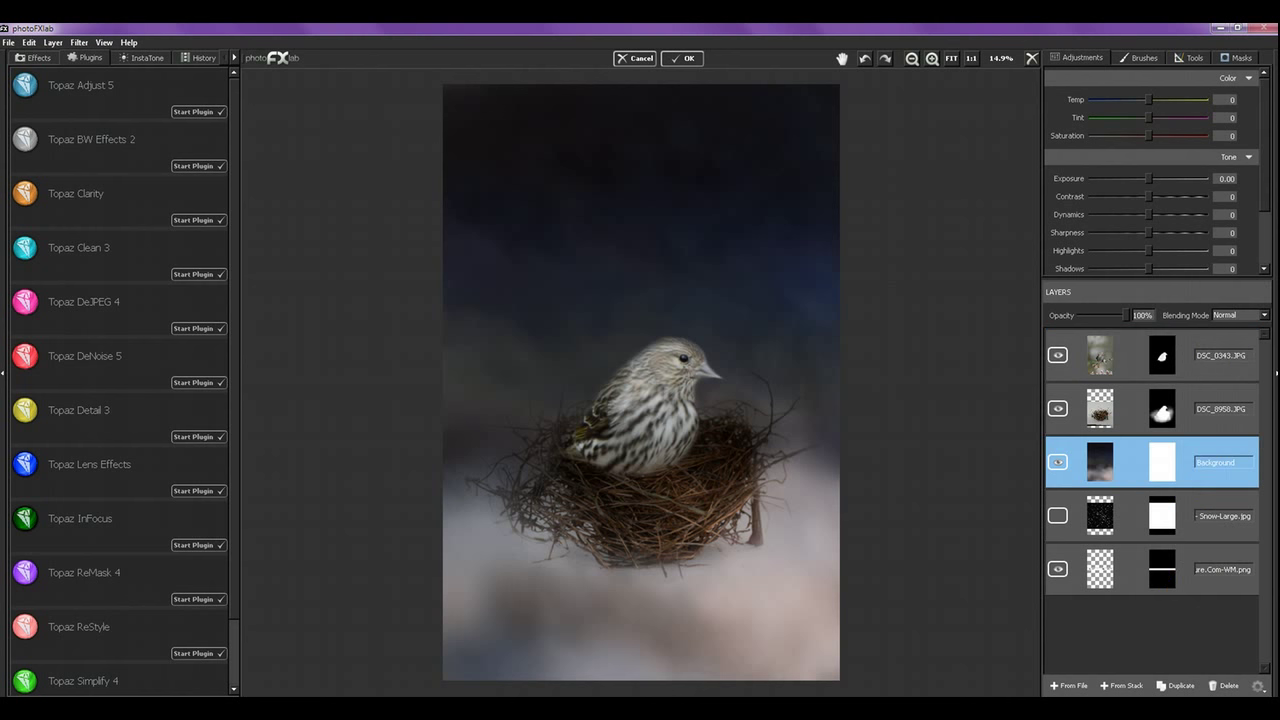
{"action": "left_click", "coordinate": [1188, 692]}
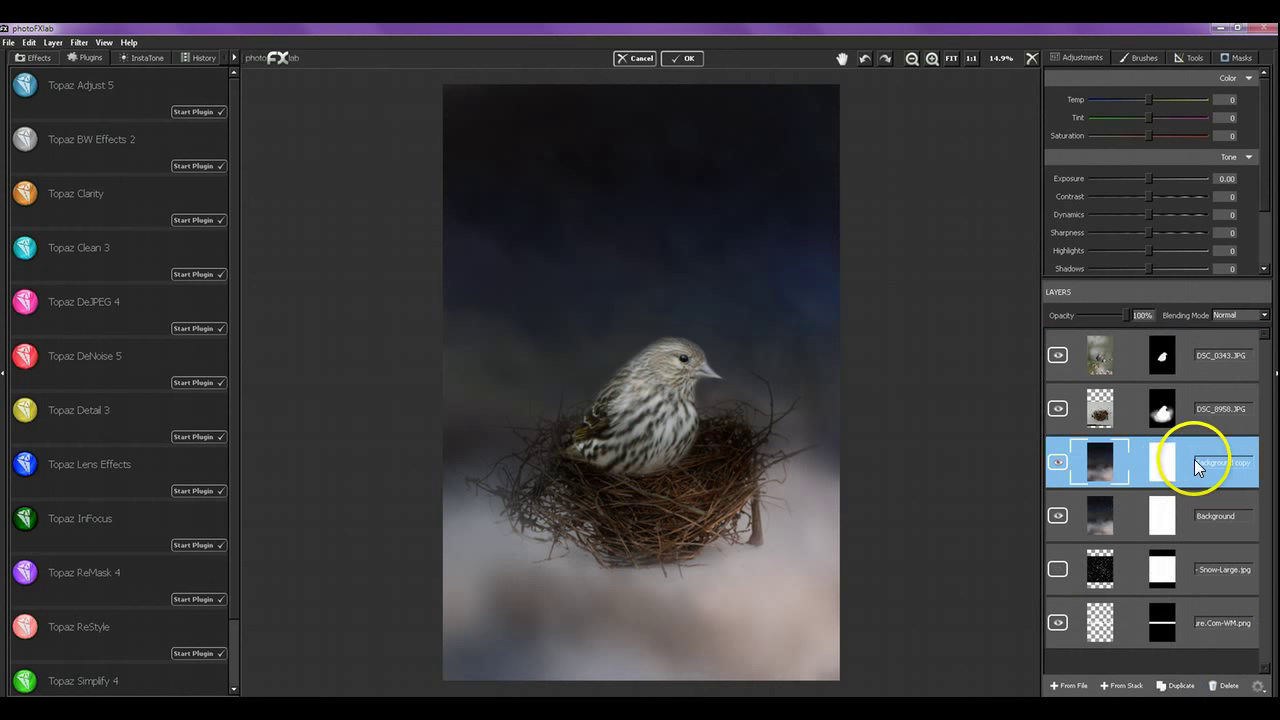
{"action": "left_click_drag", "start_coordinate": [1196, 467], "coordinate": [1170, 353]}
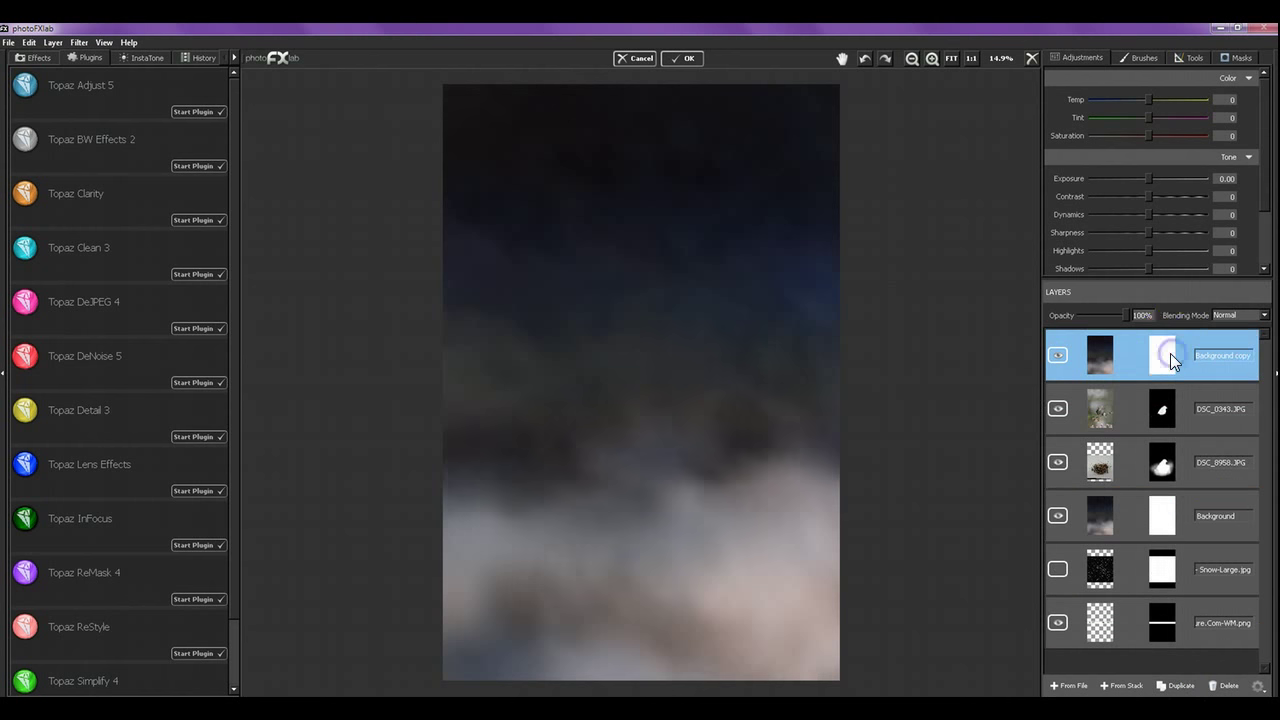
Step: Try several blending modes on the Background copy layer, then choose Soft Light and set its opacity to 44%
{"action": "left_click", "coordinate": [1231, 317]}
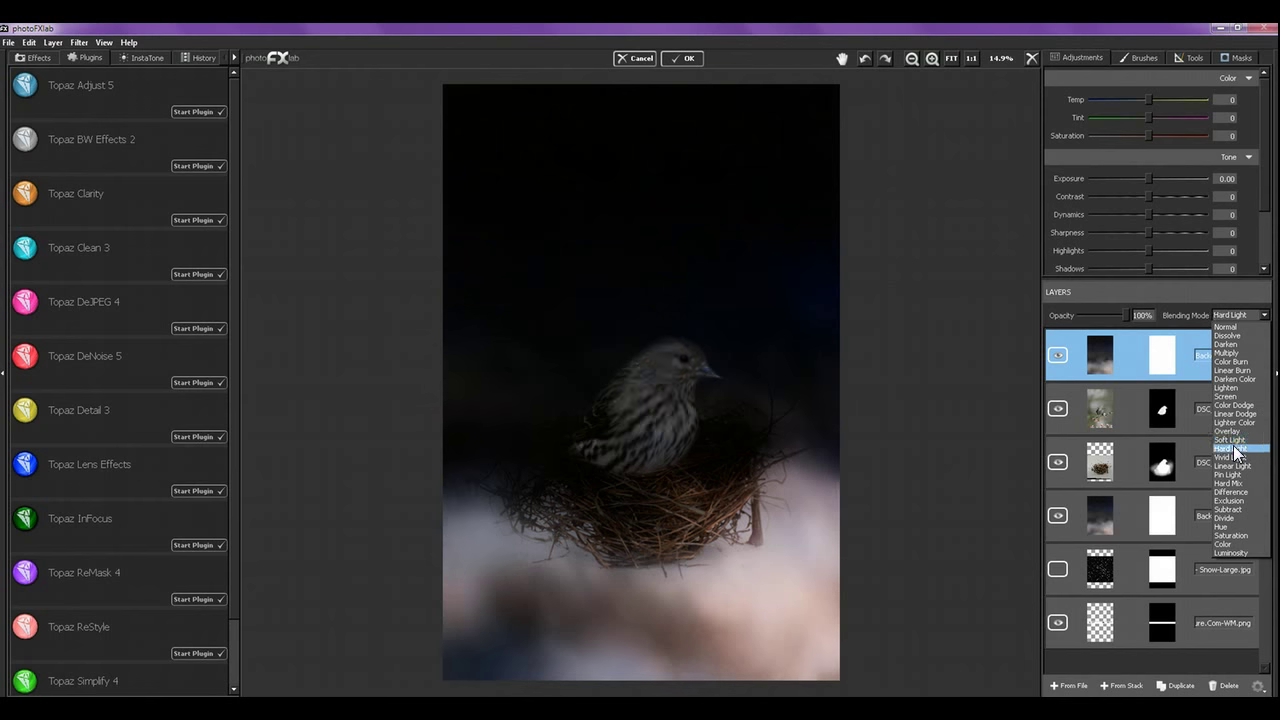
{"action": "left_click_drag", "start_coordinate": [1237, 445], "coordinate": [1226, 513]}
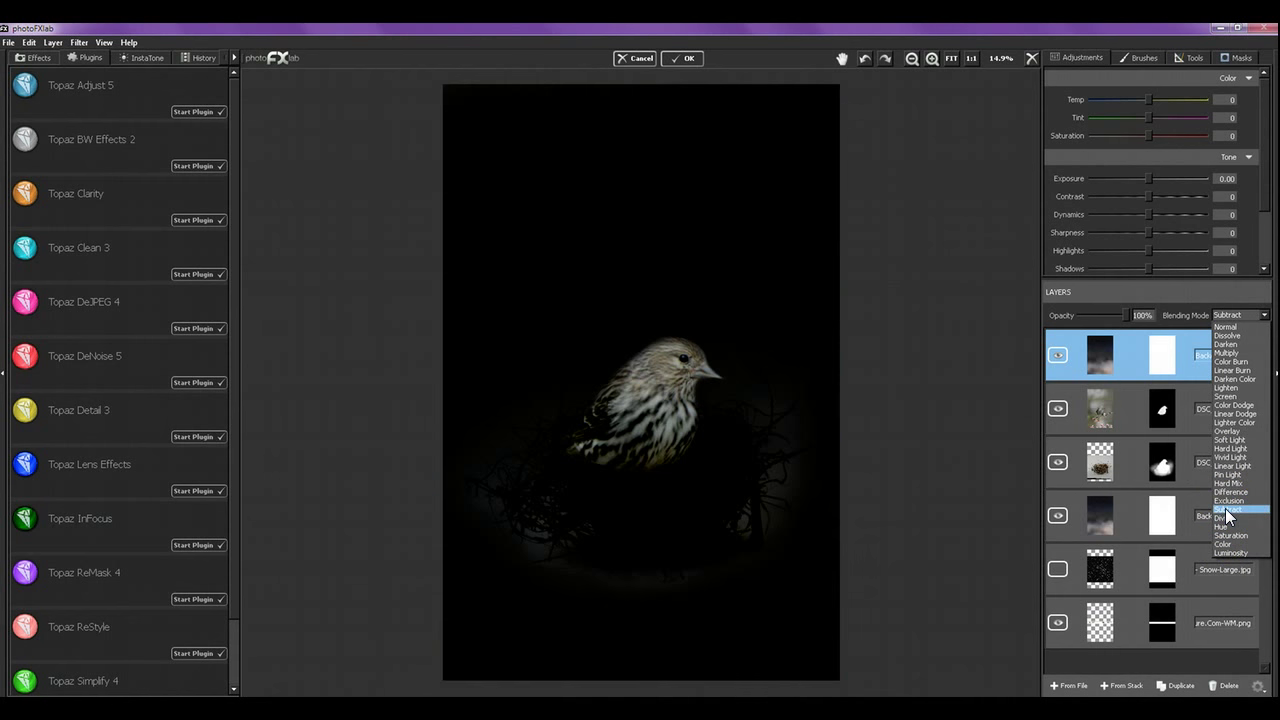
{"action": "left_click_drag", "start_coordinate": [1225, 508], "coordinate": [1222, 441]}
{"action": "mouse_move", "coordinate": [1124, 314]}
{"action": "left_mouse_down"}
{"action": "mouse_move", "coordinate": [1077, 325]}
{"action": "mouse_move", "coordinate": [1103, 317]}
{"action": "left_mouse_up"}
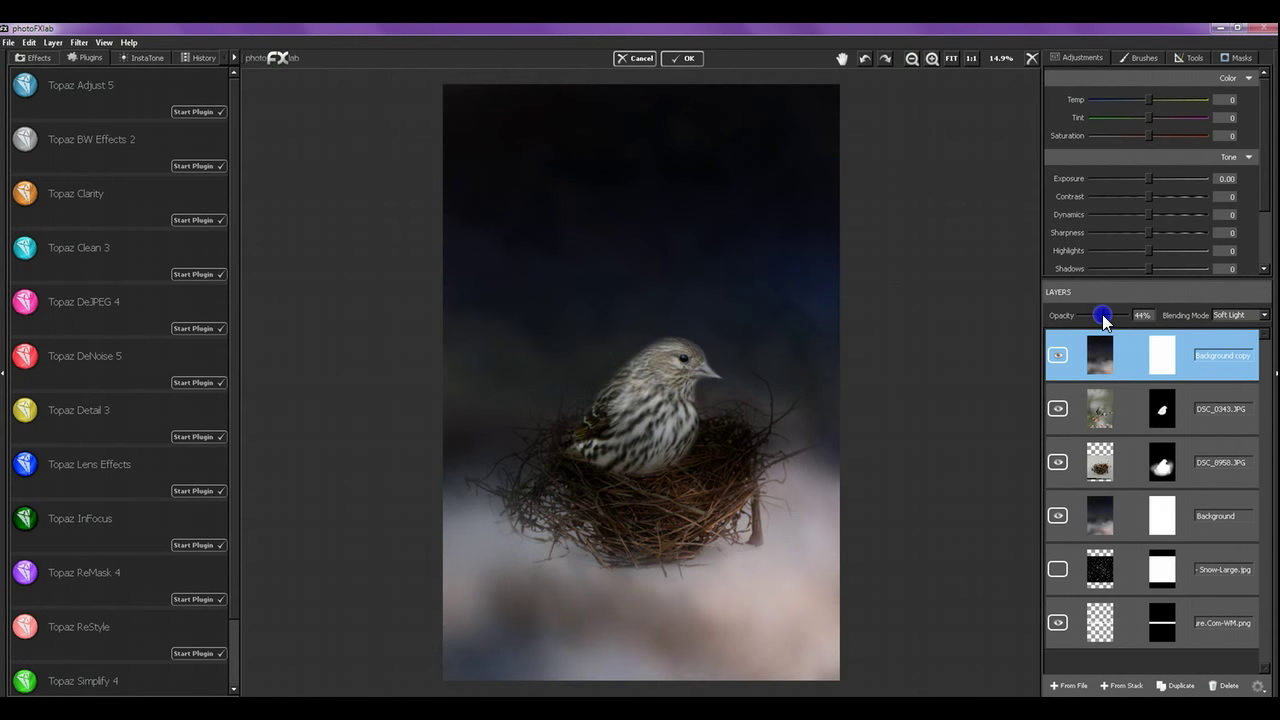
Step: Select the Background copy layer's mask and toggle the layer's visibility to compare the image with and without it
{"action": "left_click", "coordinate": [1138, 359]}
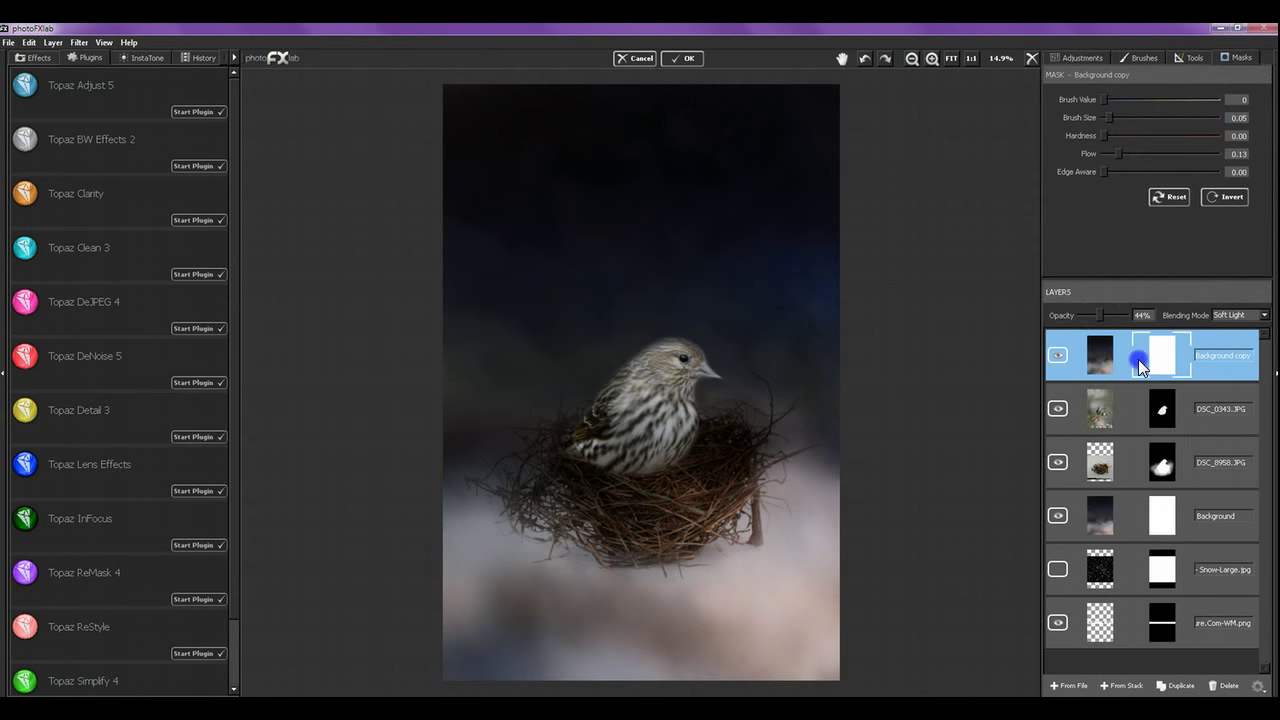
{"action": "left_click", "coordinate": [1145, 359]}
{"action": "left_click", "coordinate": [1055, 356]}
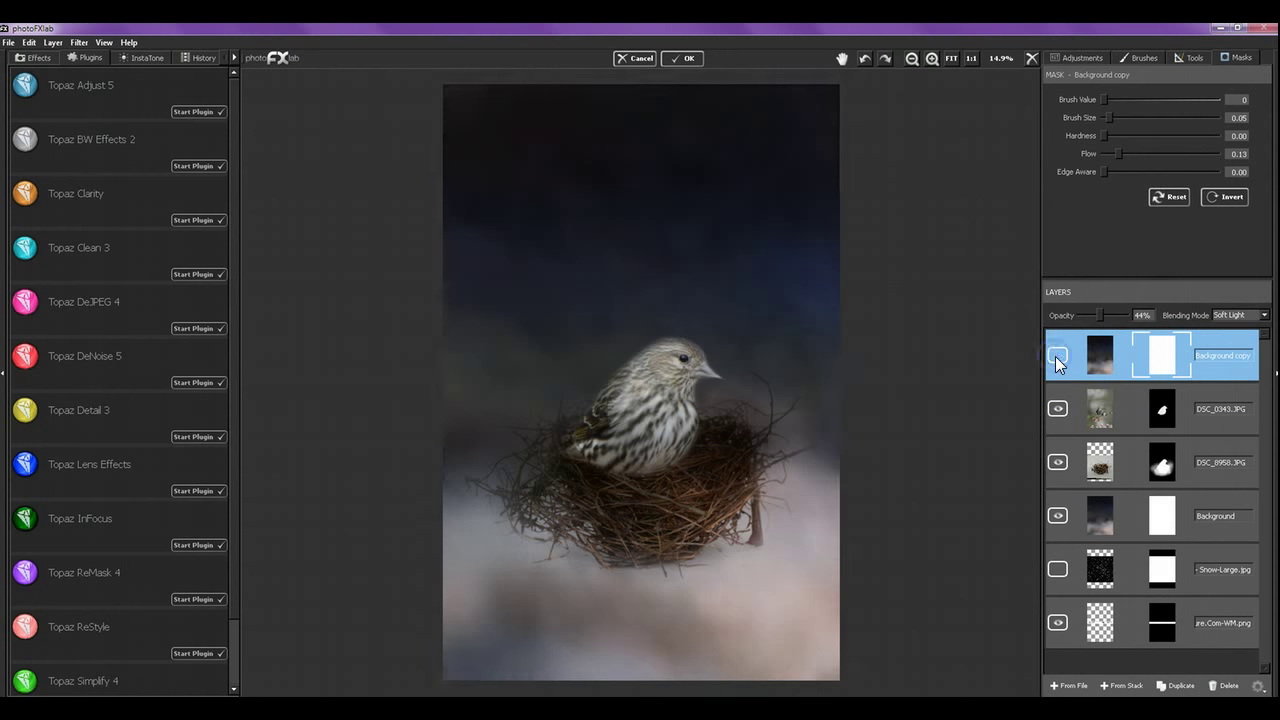
{"action": "left_click", "coordinate": [1055, 356]}
{"action": "left_click", "coordinate": [1055, 356]}
{"action": "left_click", "coordinate": [1055, 356]}
{"action": "left_click", "coordinate": [1055, 356]}
{"action": "left_click", "coordinate": [1055, 356]}
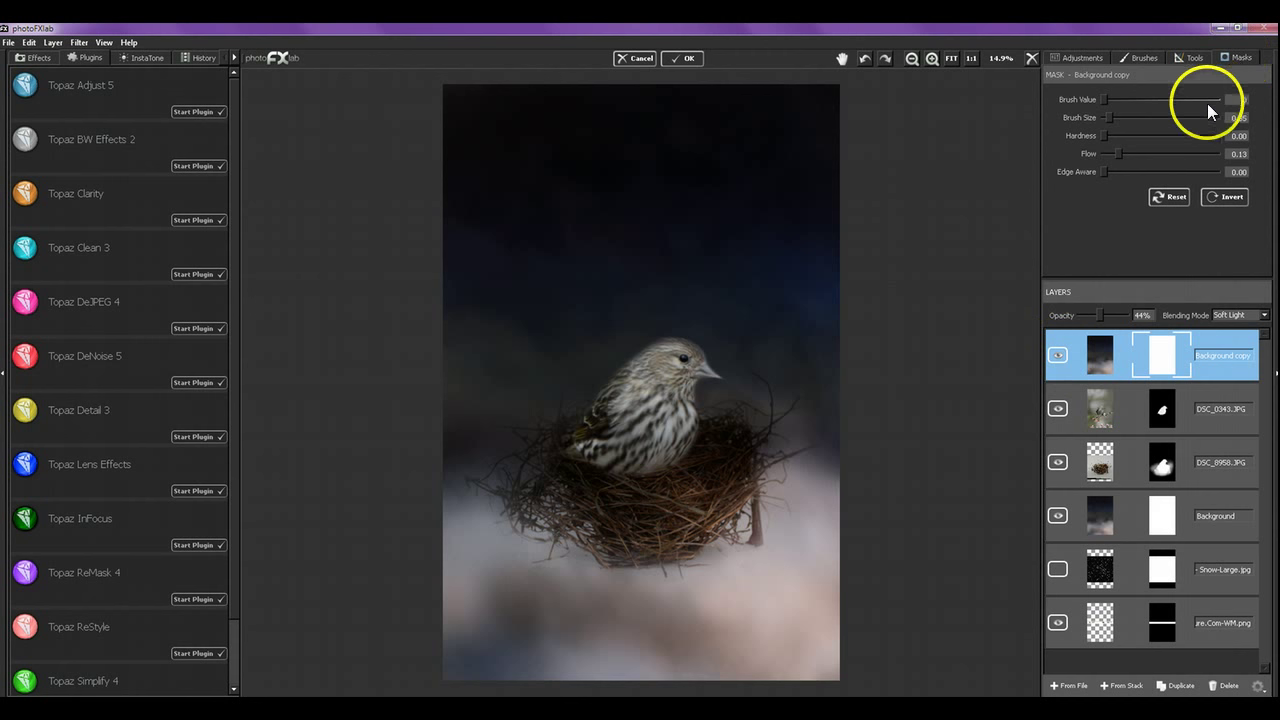
Step: Mask the Background copy layer out of the area around the bird and nest with brush value 0, size 0.59 and flow 1.00, comparing visibility
{"action": "left_click_drag", "start_coordinate": [1107, 117], "coordinate": [1170, 117]}
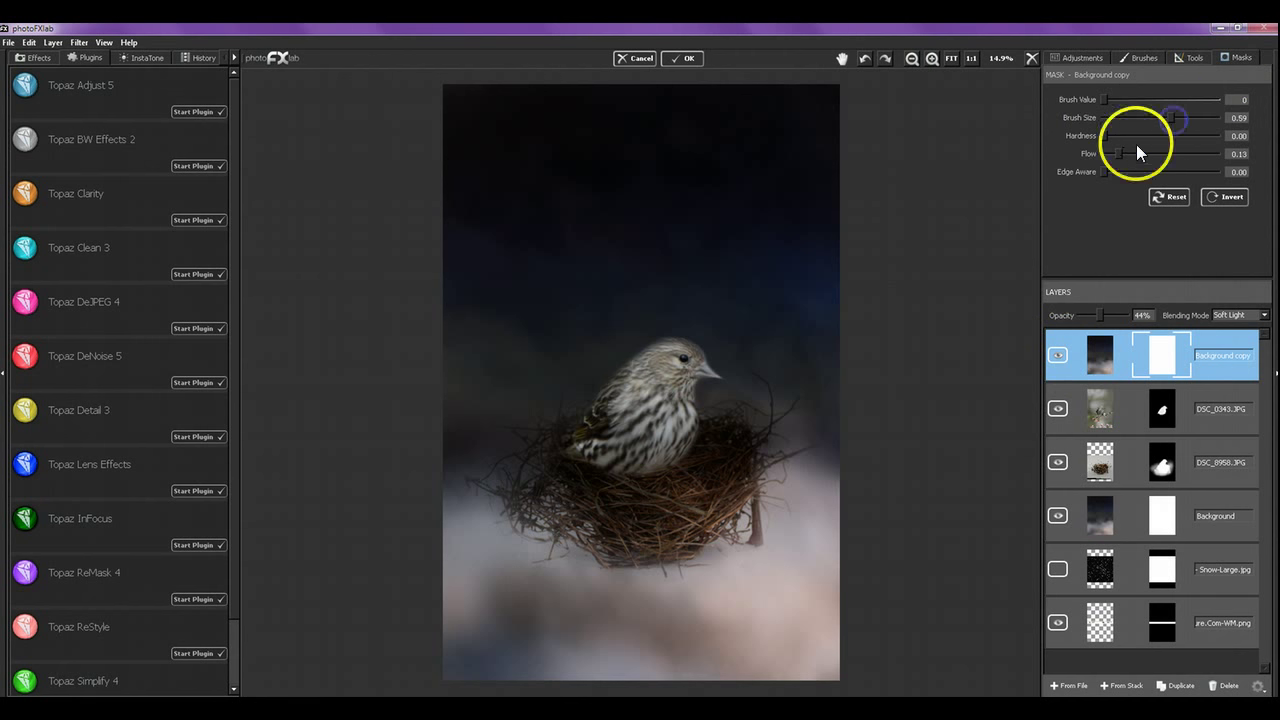
{"action": "left_click_drag", "start_coordinate": [1142, 158], "coordinate": [1145, 155]}
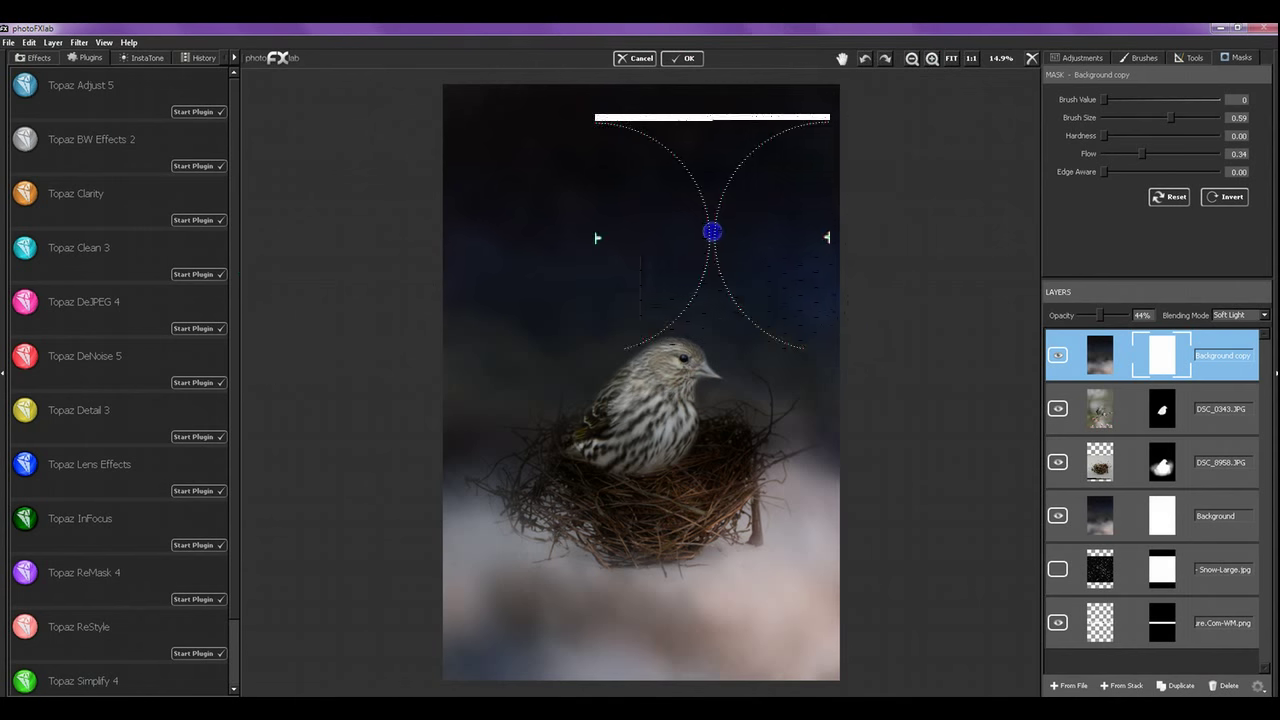
{"action": "mouse_move", "coordinate": [429, 340]}
{"action": "left_mouse_down"}
{"action": "mouse_move", "coordinate": [471, 360]}
{"action": "mouse_move", "coordinate": [574, 332]}
{"action": "left_mouse_up"}
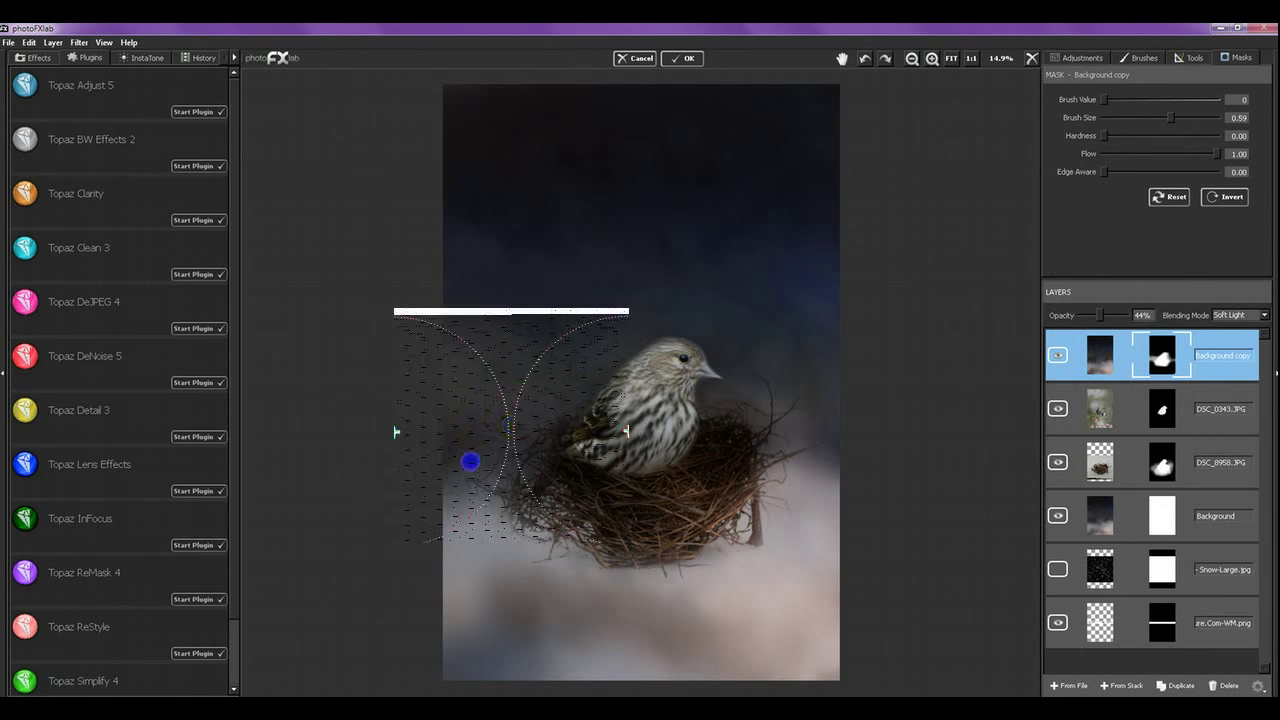
{"action": "left_click", "coordinate": [1059, 354]}
{"action": "left_click", "coordinate": [1058, 353]}
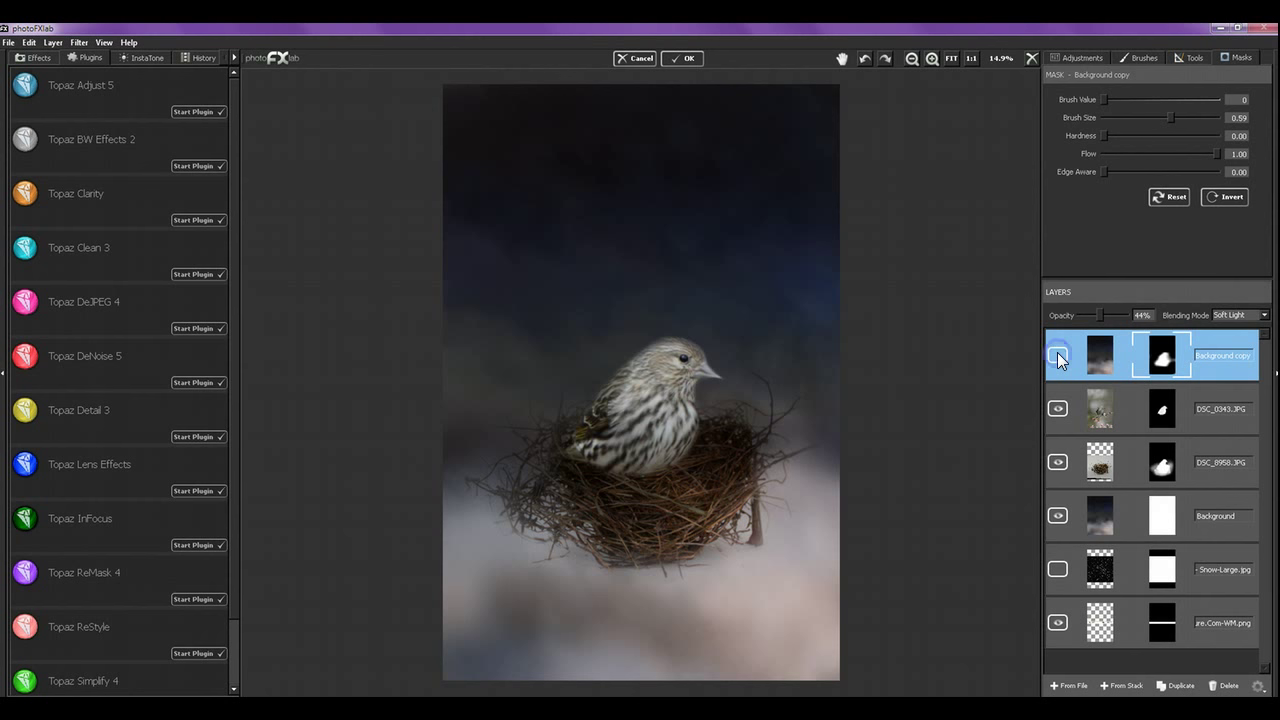
{"action": "left_click", "coordinate": [1059, 354]}
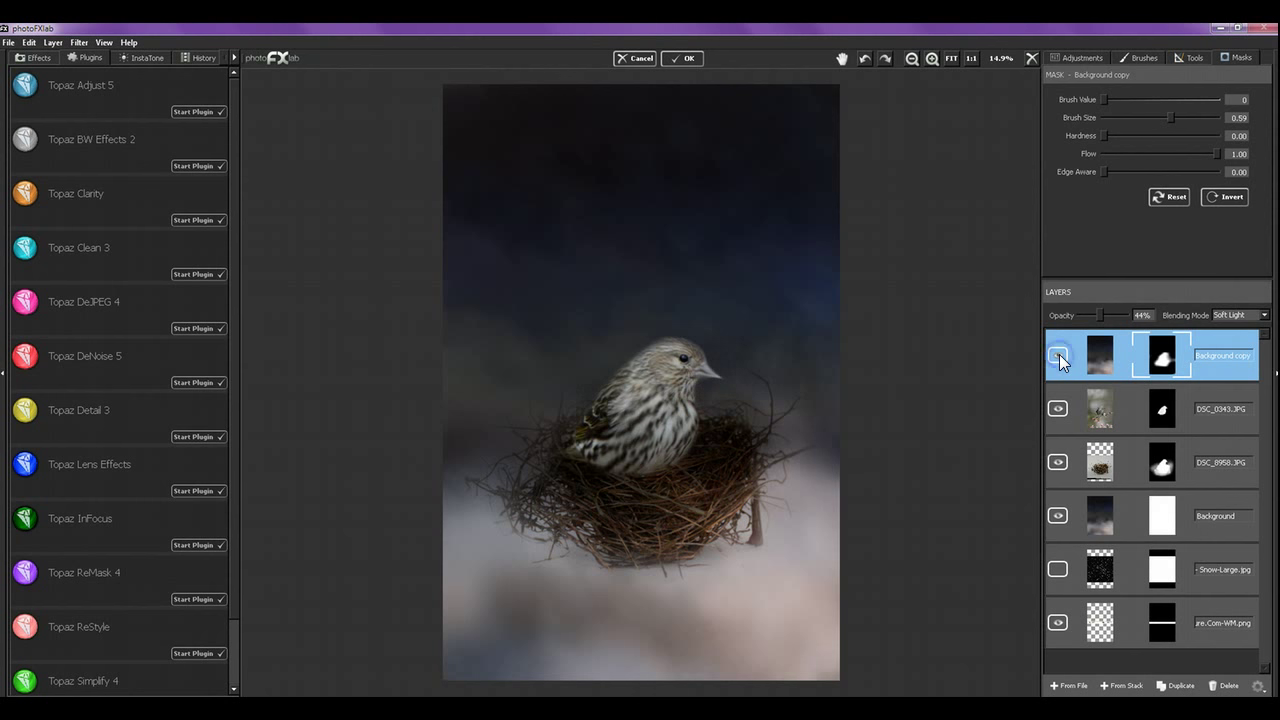
{"action": "left_click", "coordinate": [1059, 354]}
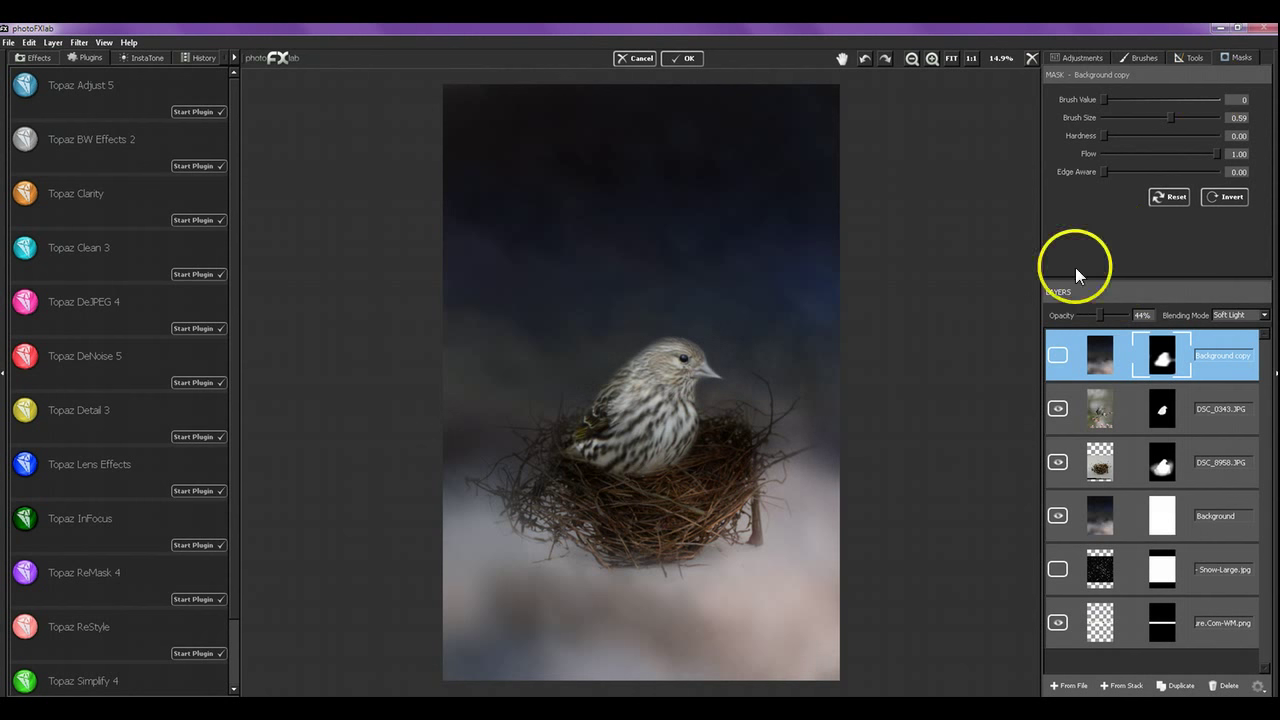
{"action": "left_click", "coordinate": [1059, 354]}
Step: Refine the Background copy mask around the bird's head and beak and toward the nest's right side with brush size 0.19
{"action": "left_click_drag", "start_coordinate": [1196, 118], "coordinate": [1125, 118]}
{"action": "left_click_drag", "start_coordinate": [729, 325], "coordinate": [731, 345]}
{"action": "mouse_move", "coordinate": [647, 322]}
{"action": "left_mouse_down"}
{"action": "mouse_move", "coordinate": [736, 354]}
{"action": "mouse_move", "coordinate": [743, 373]}
{"action": "mouse_move", "coordinate": [713, 403]}
{"action": "mouse_move", "coordinate": [706, 390]}
{"action": "mouse_move", "coordinate": [766, 423]}
{"action": "mouse_move", "coordinate": [777, 404]}
{"action": "mouse_move", "coordinate": [616, 372]}
{"action": "mouse_move", "coordinate": [625, 335]}
{"action": "mouse_move", "coordinate": [563, 411]}
{"action": "mouse_move", "coordinate": [594, 377]}
{"action": "mouse_move", "coordinate": [472, 421]}
{"action": "mouse_move", "coordinate": [481, 439]}
{"action": "mouse_move", "coordinate": [440, 450]}
{"action": "mouse_move", "coordinate": [444, 479]}
{"action": "mouse_move", "coordinate": [499, 452]}
{"action": "mouse_move", "coordinate": [520, 468]}
{"action": "mouse_move", "coordinate": [517, 499]}
{"action": "mouse_move", "coordinate": [587, 328]}
{"action": "mouse_move", "coordinate": [633, 320]}
{"action": "left_mouse_up"}
{"action": "mouse_move", "coordinate": [759, 366]}
{"action": "left_mouse_down"}
{"action": "mouse_move", "coordinate": [740, 357]}
{"action": "mouse_move", "coordinate": [737, 406]}
{"action": "mouse_move", "coordinate": [794, 400]}
{"action": "mouse_move", "coordinate": [802, 425]}
{"action": "mouse_move", "coordinate": [834, 437]}
{"action": "left_mouse_up"}
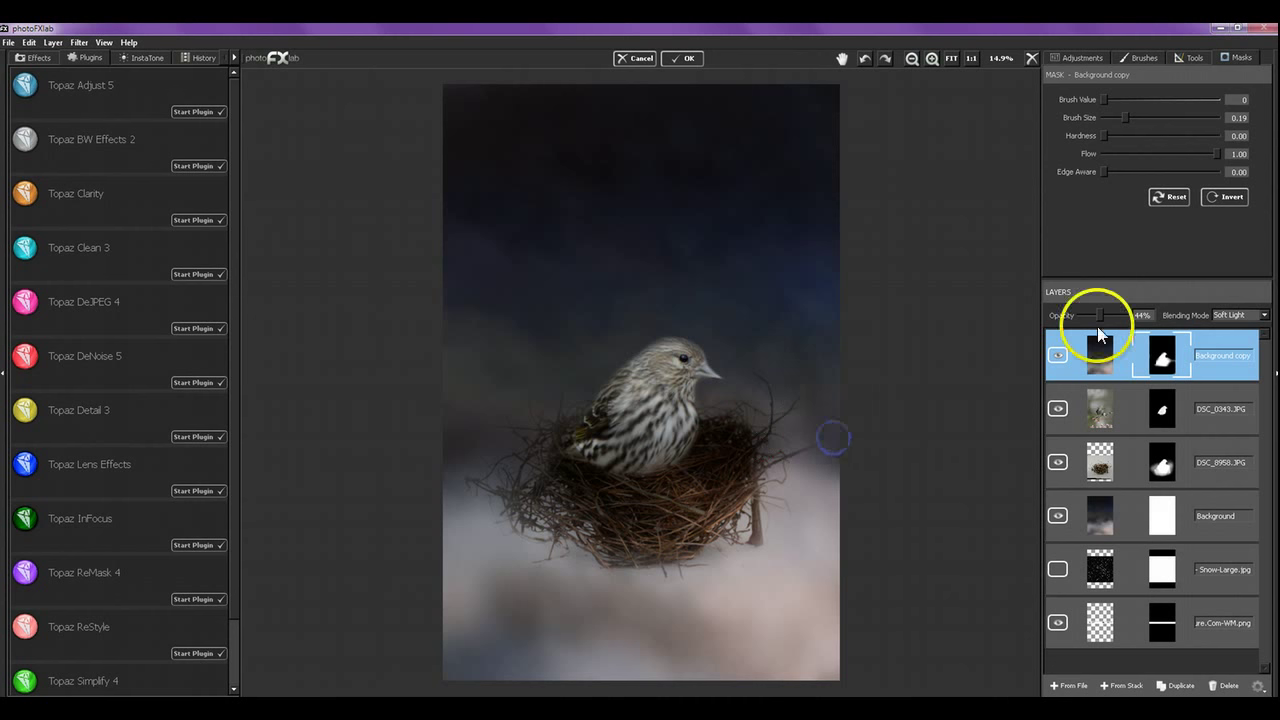
{"action": "left_click", "coordinate": [1058, 357]}
{"action": "left_click", "coordinate": [1058, 357]}
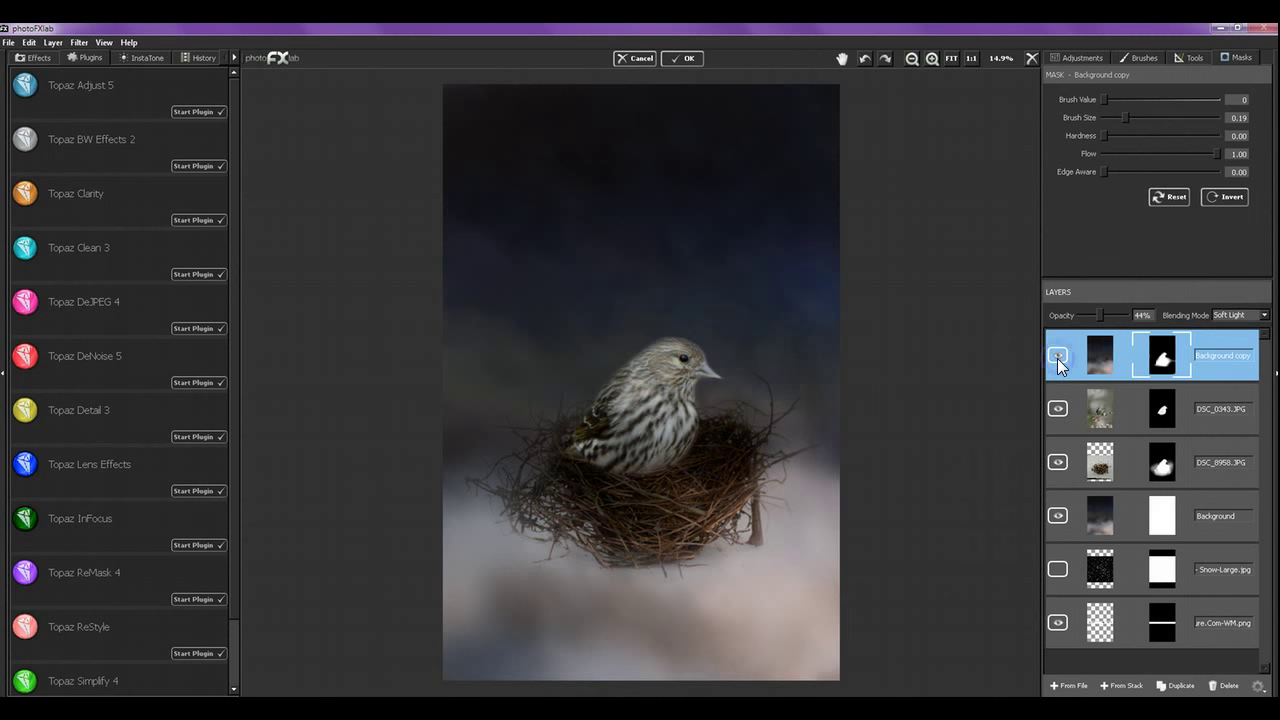
Step: Paint the nest area out of the Background copy mask with brush value 0, leaving only the bird covered, and compare the layer's visibility
{"action": "mouse_move", "coordinate": [609, 509]}
{"action": "left_mouse_down"}
{"action": "mouse_move", "coordinate": [546, 480]}
{"action": "mouse_move", "coordinate": [566, 477]}
{"action": "mouse_move", "coordinate": [563, 463]}
{"action": "mouse_move", "coordinate": [589, 503]}
{"action": "mouse_move", "coordinate": [569, 520]}
{"action": "mouse_move", "coordinate": [723, 433]}
{"action": "mouse_move", "coordinate": [757, 447]}
{"action": "mouse_move", "coordinate": [781, 373]}
{"action": "mouse_move", "coordinate": [737, 506]}
{"action": "mouse_move", "coordinate": [777, 530]}
{"action": "mouse_move", "coordinate": [794, 437]}
{"action": "mouse_move", "coordinate": [782, 507]}
{"action": "mouse_move", "coordinate": [806, 526]}
{"action": "left_mouse_up"}
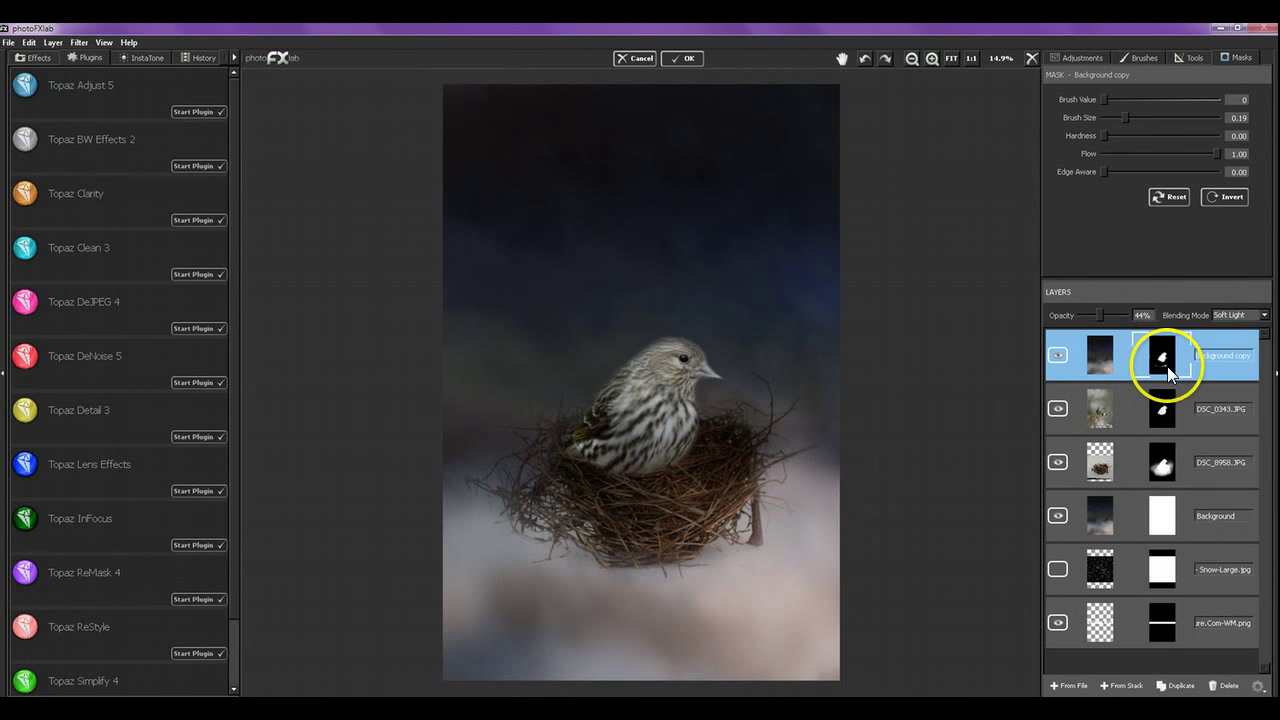
{"action": "mouse_move", "coordinate": [652, 586]}
{"action": "left_mouse_down"}
{"action": "mouse_move", "coordinate": [660, 556]}
{"action": "mouse_move", "coordinate": [558, 537]}
{"action": "mouse_move", "coordinate": [668, 544]}
{"action": "mouse_move", "coordinate": [640, 579]}
{"action": "mouse_move", "coordinate": [565, 552]}
{"action": "mouse_move", "coordinate": [561, 527]}
{"action": "mouse_move", "coordinate": [527, 501]}
{"action": "mouse_move", "coordinate": [505, 543]}
{"action": "mouse_move", "coordinate": [526, 422]}
{"action": "mouse_move", "coordinate": [478, 517]}
{"action": "mouse_move", "coordinate": [530, 477]}
{"action": "mouse_move", "coordinate": [711, 431]}
{"action": "left_mouse_up"}
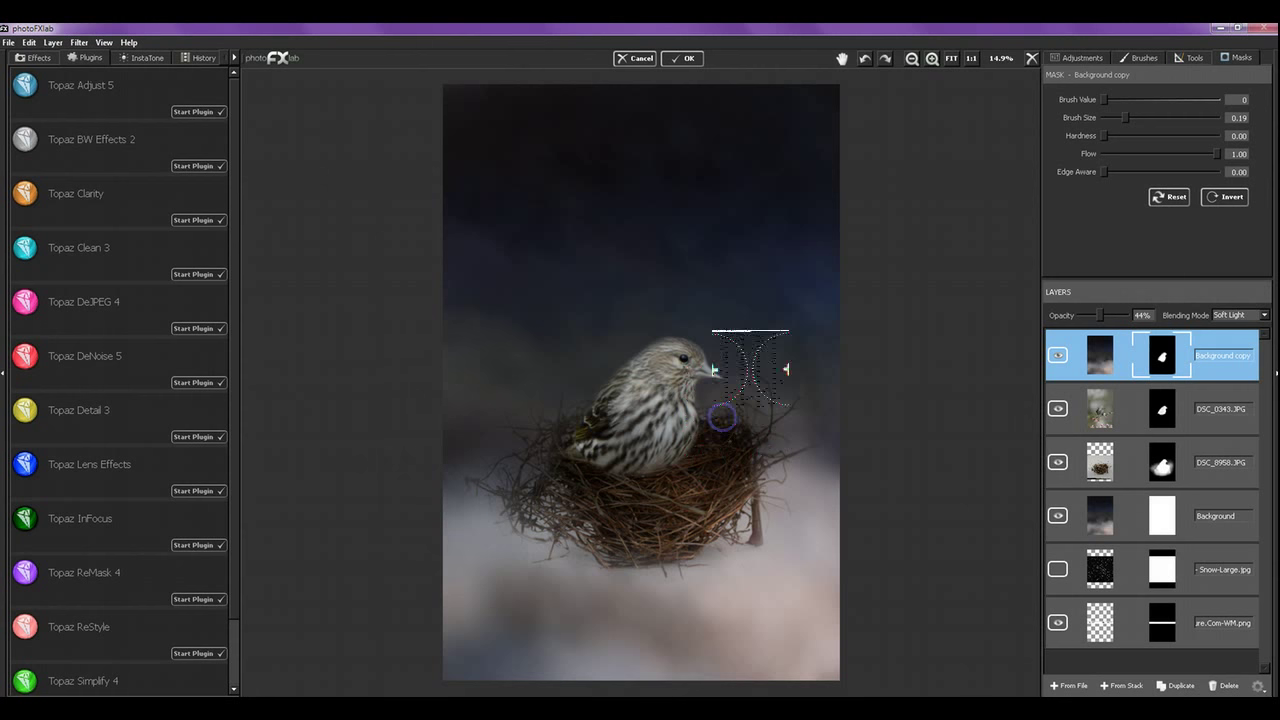
{"action": "left_click", "coordinate": [1056, 356]}
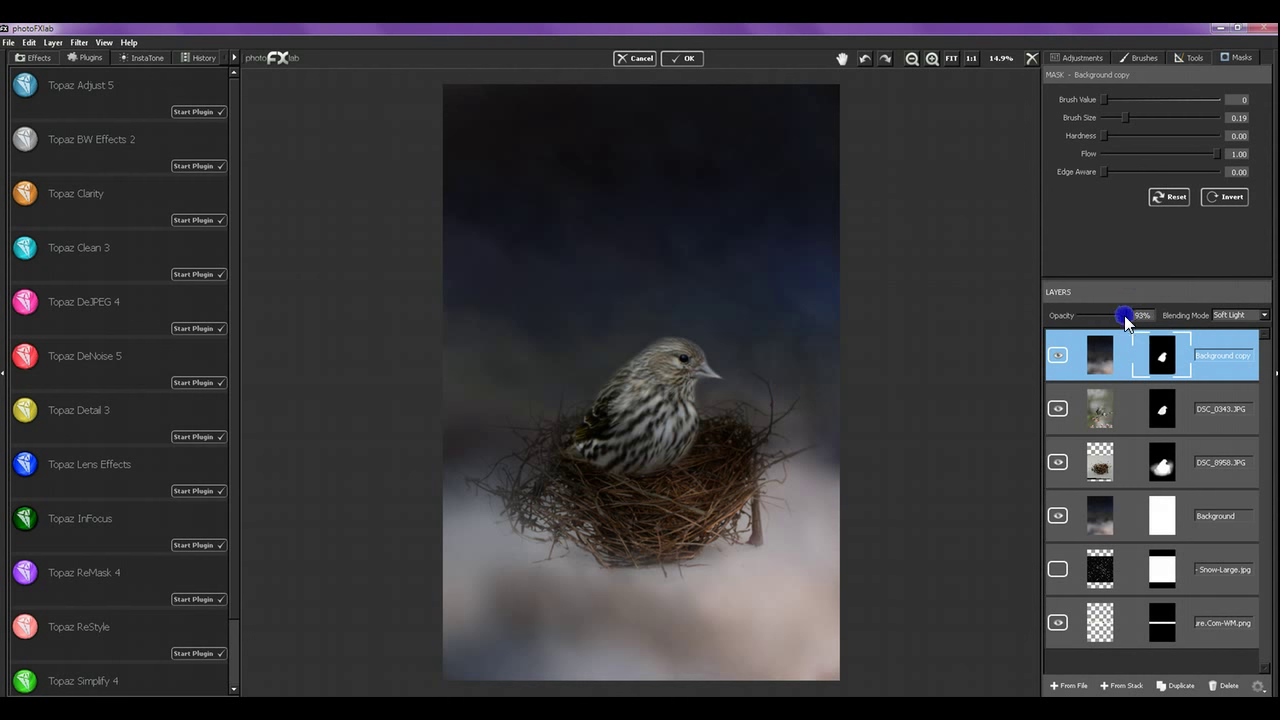
Step: Set the Background copy layer's opacity to 69% and toggle its visibility to judge the effect on the bird
{"action": "left_click_drag", "start_coordinate": [1126, 318], "coordinate": [1104, 317]}
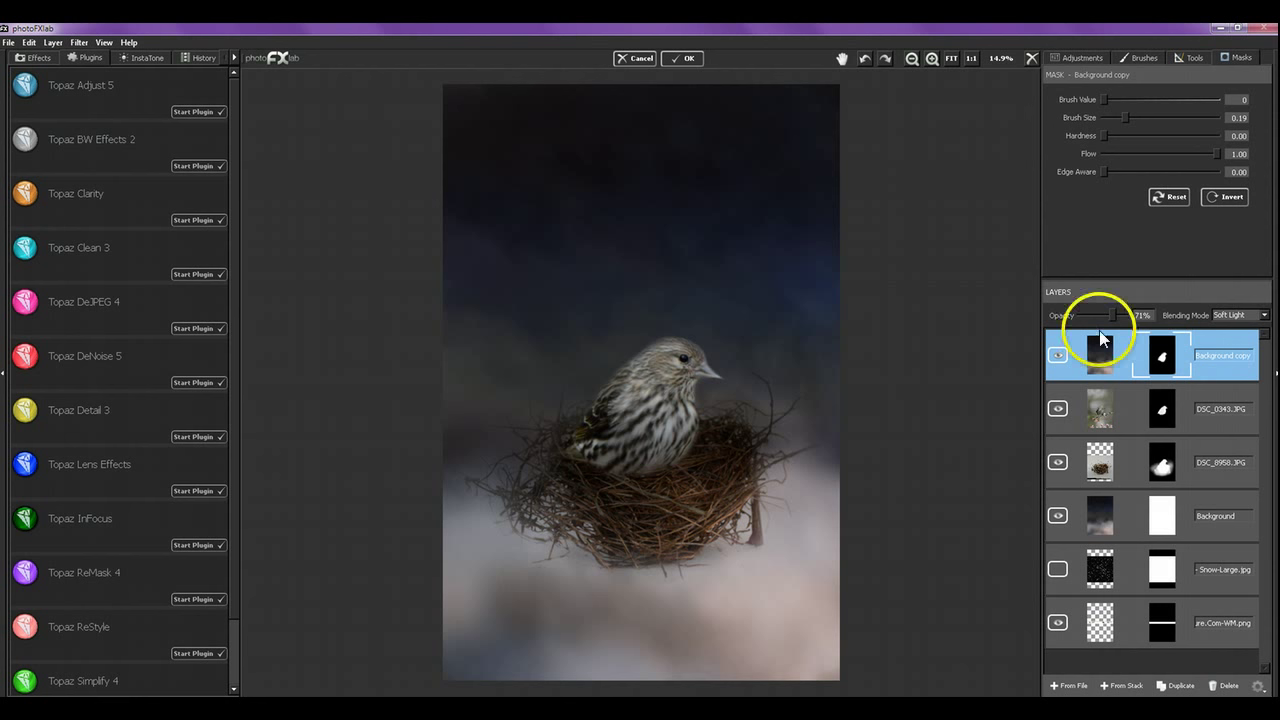
{"action": "left_click", "coordinate": [1058, 355]}
{"action": "left_click", "coordinate": [1066, 354]}
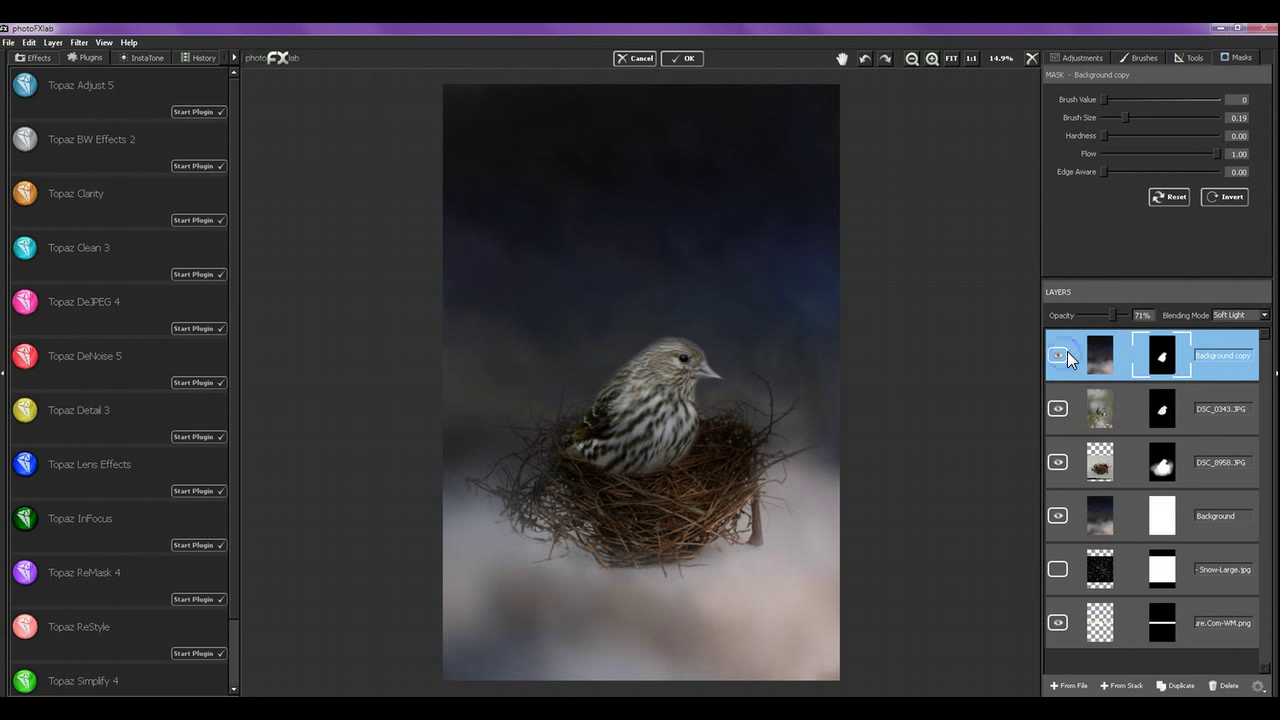
{"action": "left_click", "coordinate": [1068, 353]}
{"action": "left_click", "coordinate": [968, 372]}
{"action": "left_click", "coordinate": [1060, 356]}
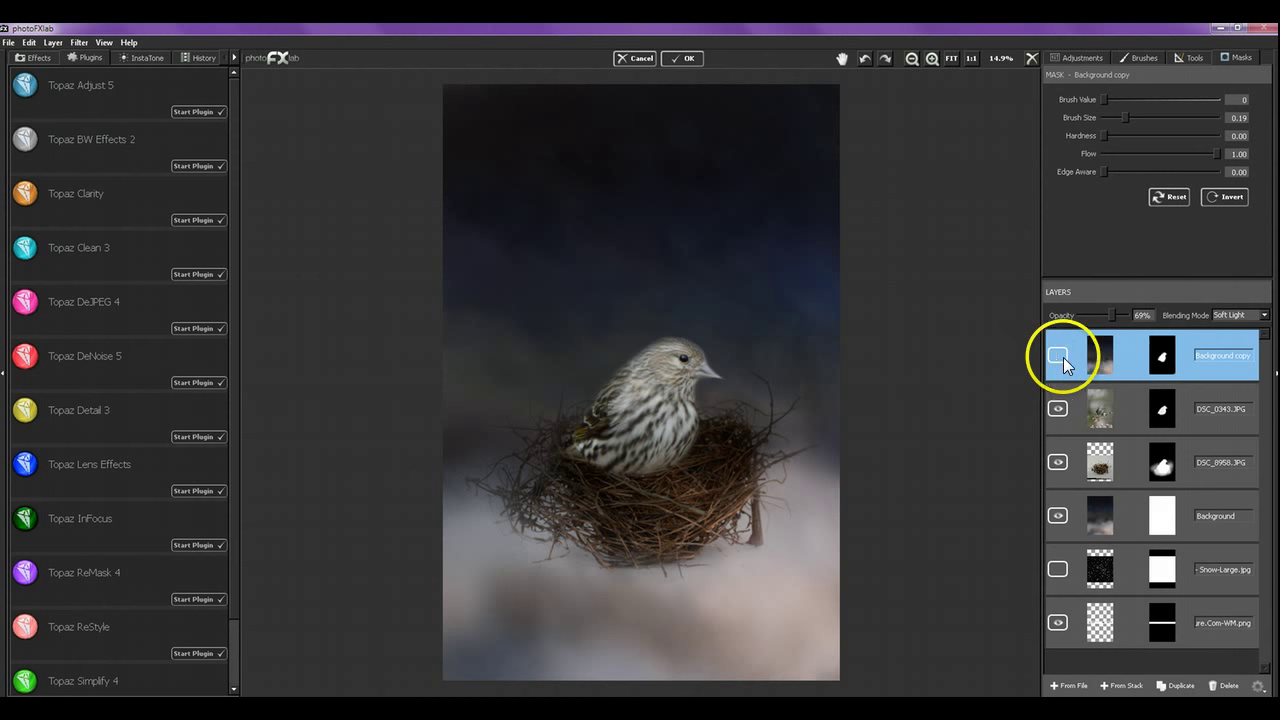
Step: Dab the Background copy mask out near the image's right edge and lower-left corner with brush size 0.19, checking the layer on and off
{"action": "left_click", "coordinate": [834, 457]}
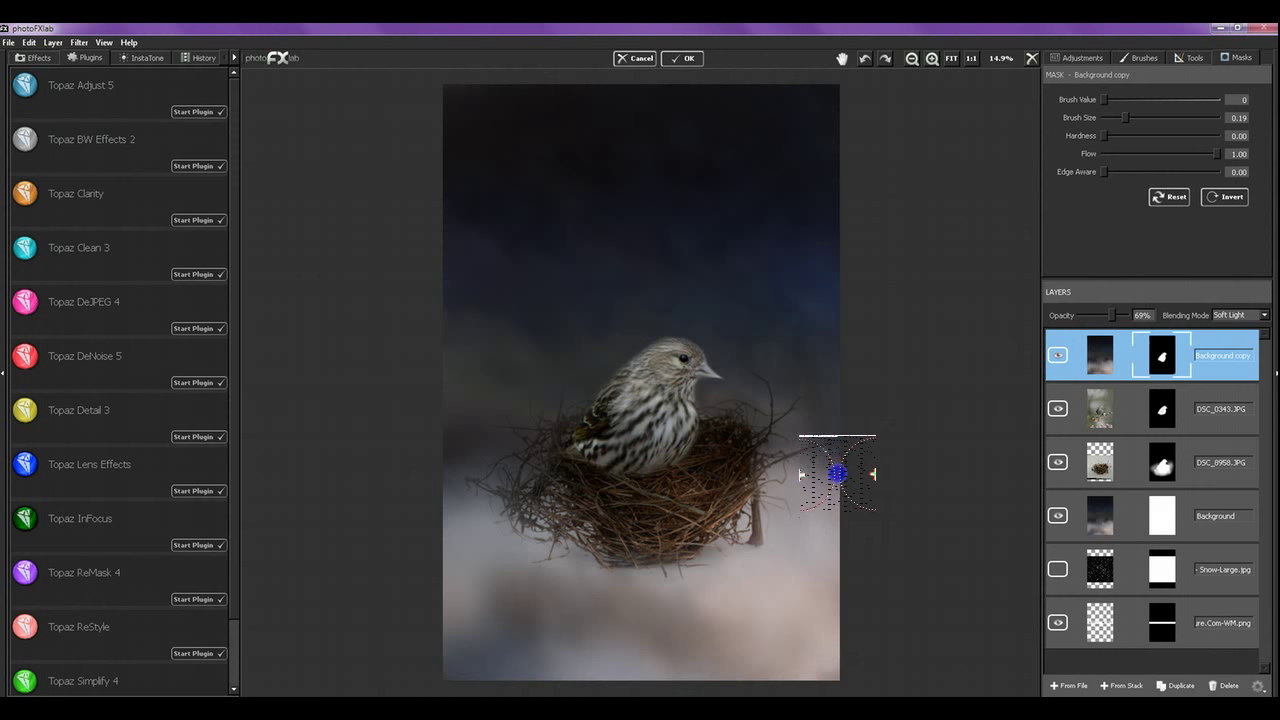
{"action": "left_click", "coordinate": [1058, 354]}
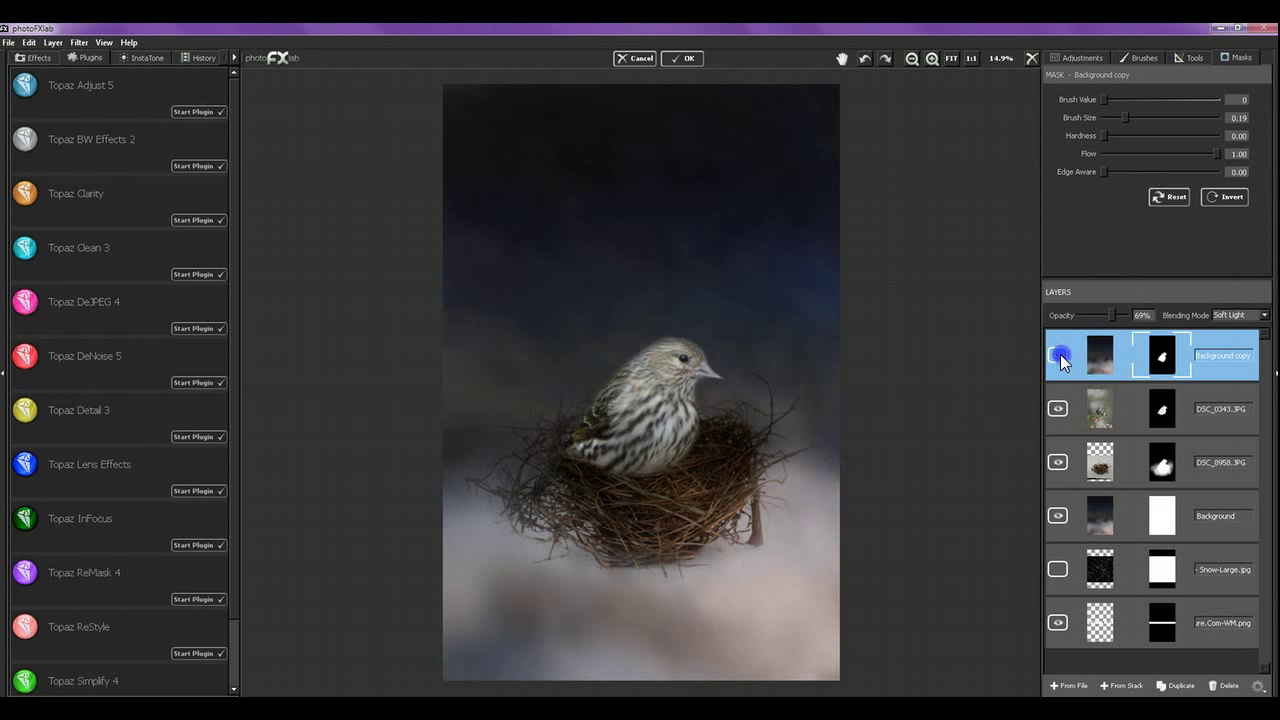
{"action": "left_click", "coordinate": [1058, 352]}
{"action": "left_click", "coordinate": [449, 651]}
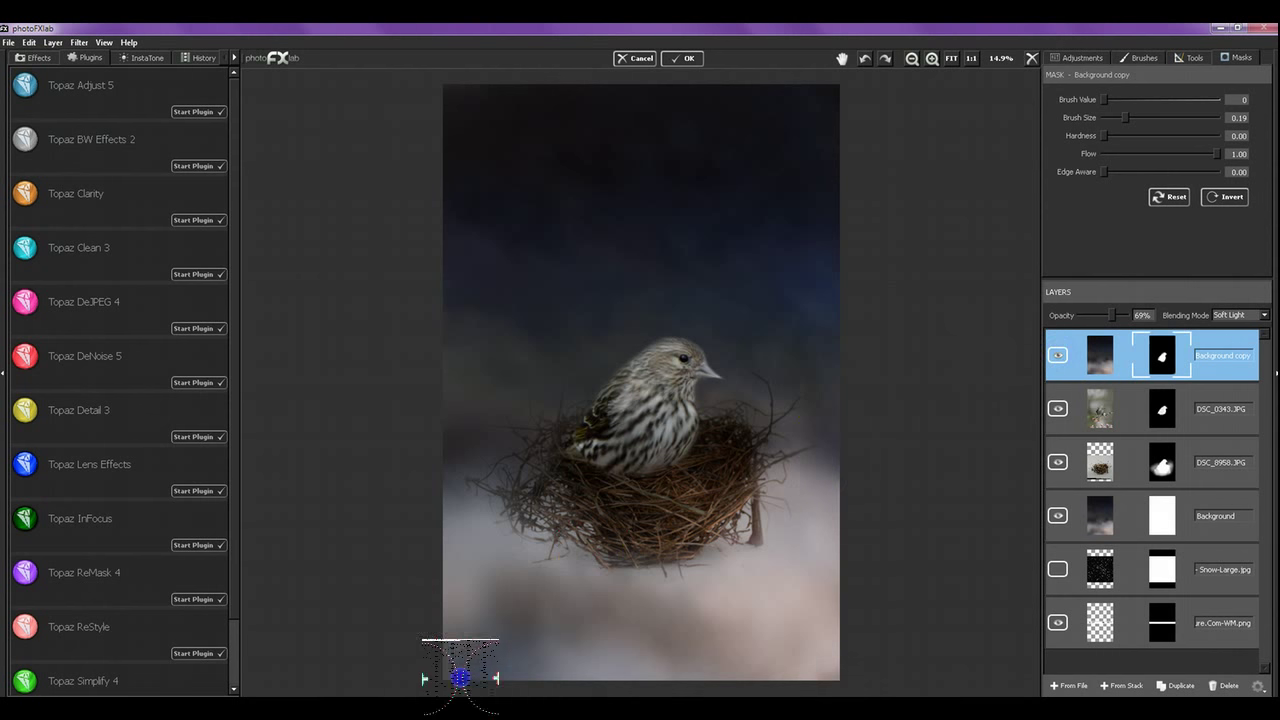
{"action": "left_click", "coordinate": [440, 652]}
{"action": "left_click", "coordinate": [1087, 352]}
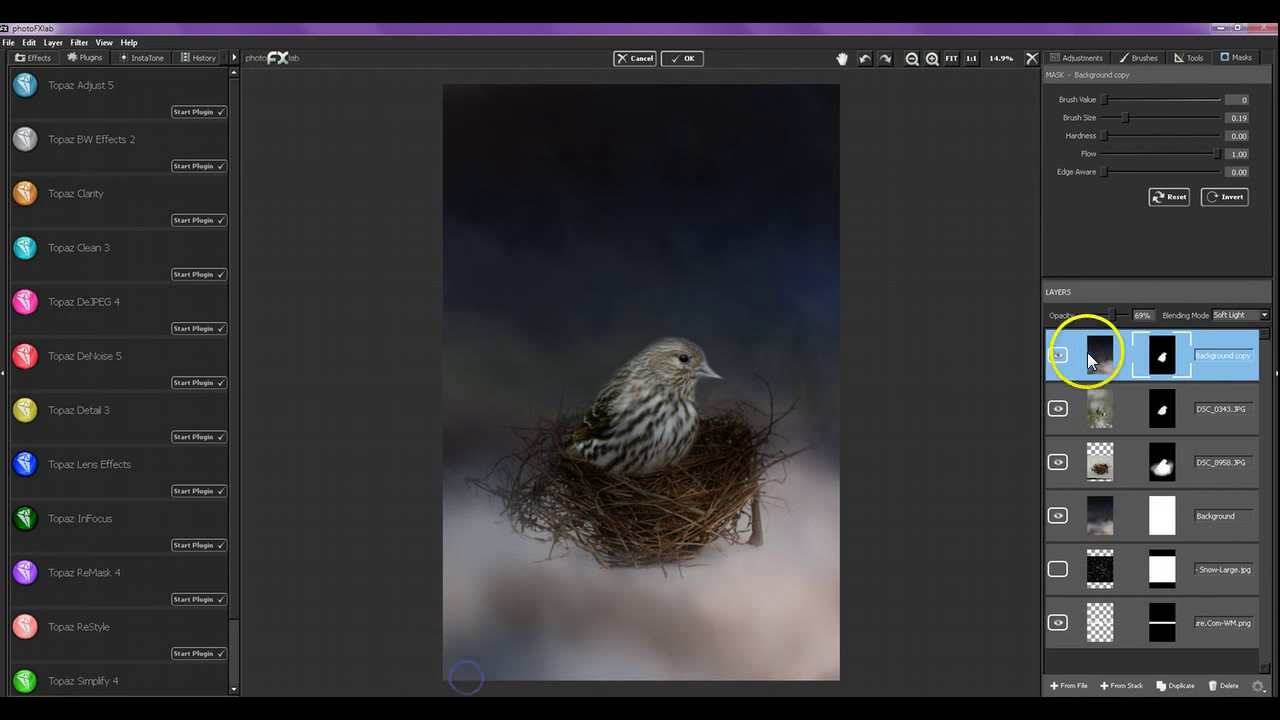
{"action": "left_click", "coordinate": [1058, 354]}
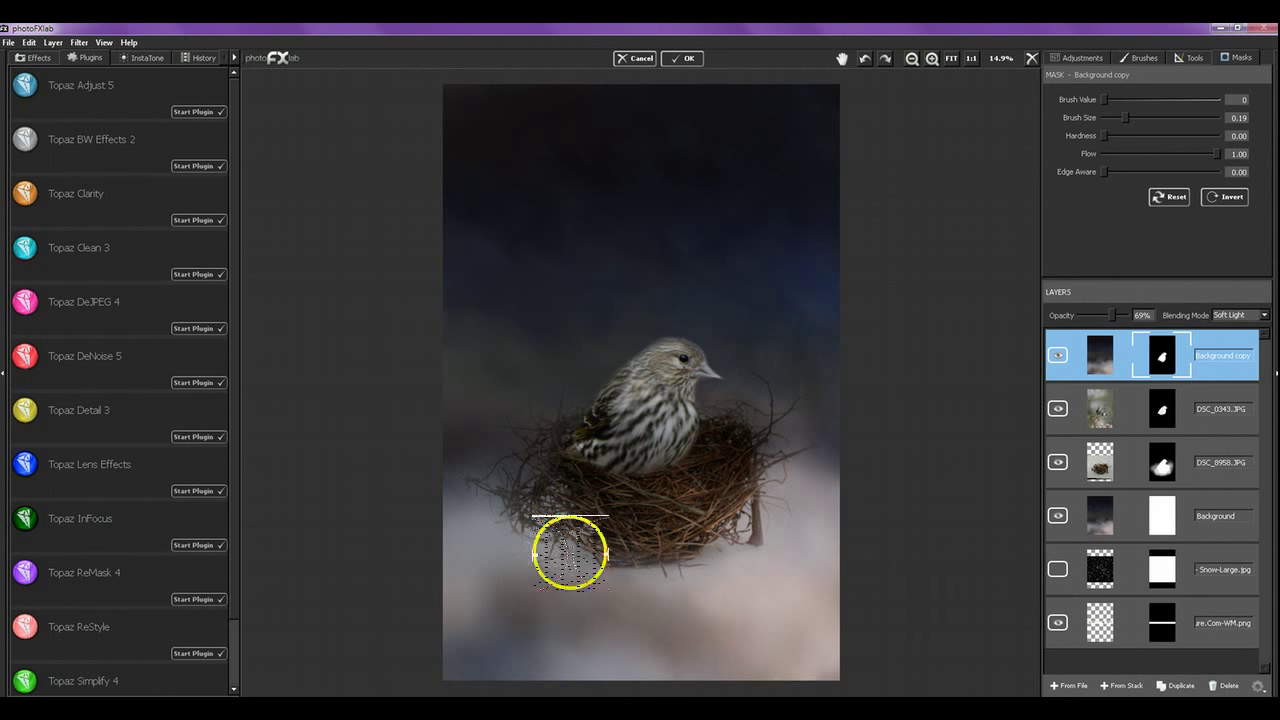
Step: Fade the nest layer's mask along the nest's base and the snow below with brush value 0, size 0.64 and flow 0.19
{"action": "left_click", "coordinate": [1138, 473]}
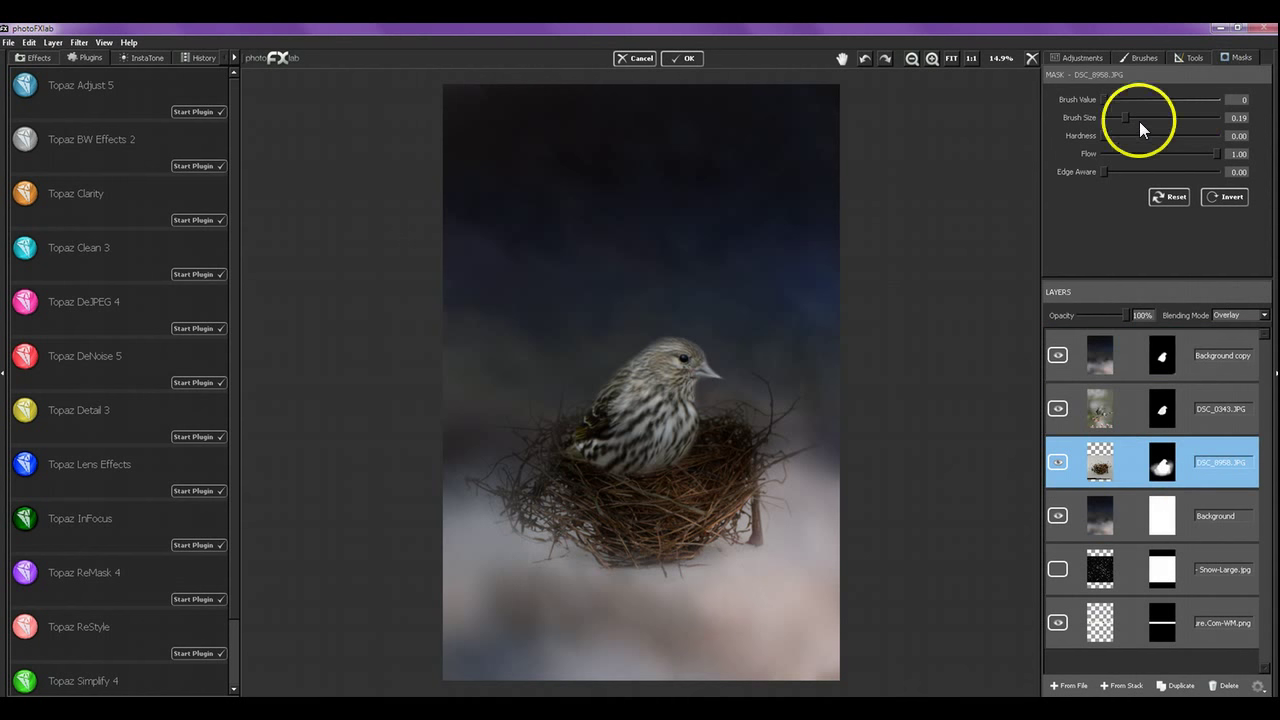
{"action": "left_click", "coordinate": [1126, 153]}
{"action": "left_click_drag", "start_coordinate": [1126, 118], "coordinate": [1180, 125]}
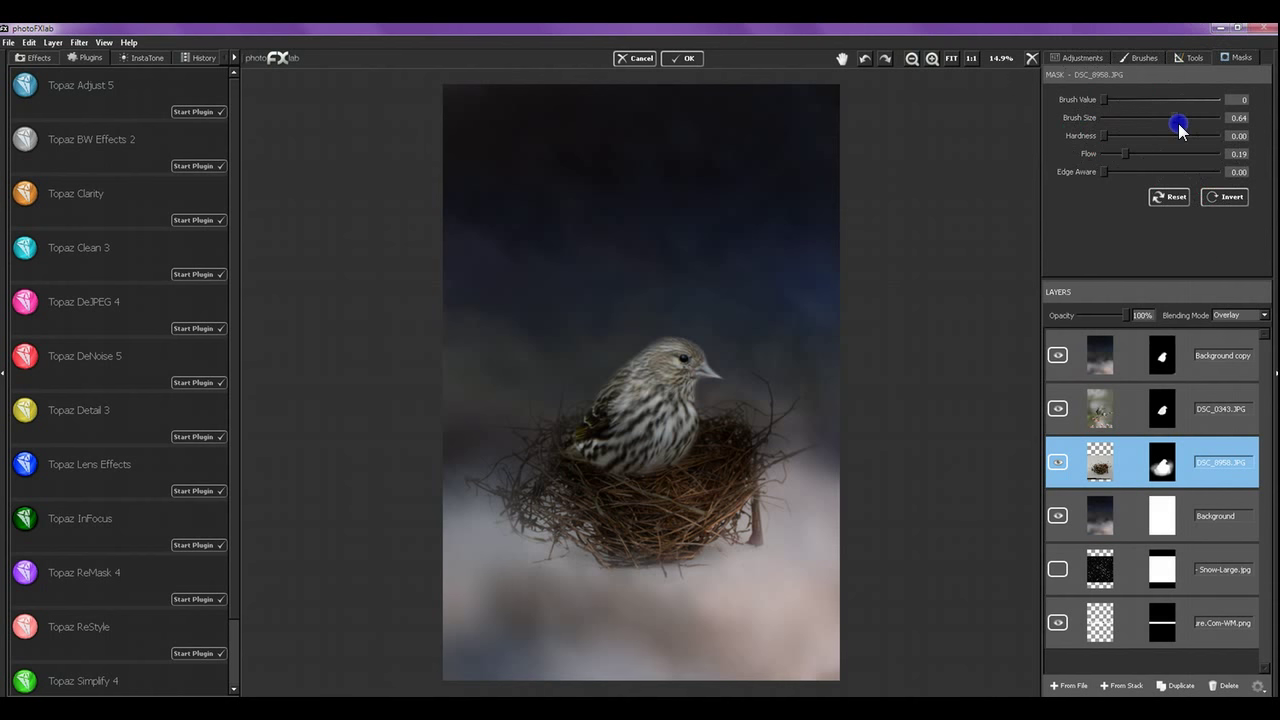
{"action": "left_click", "coordinate": [566, 580]}
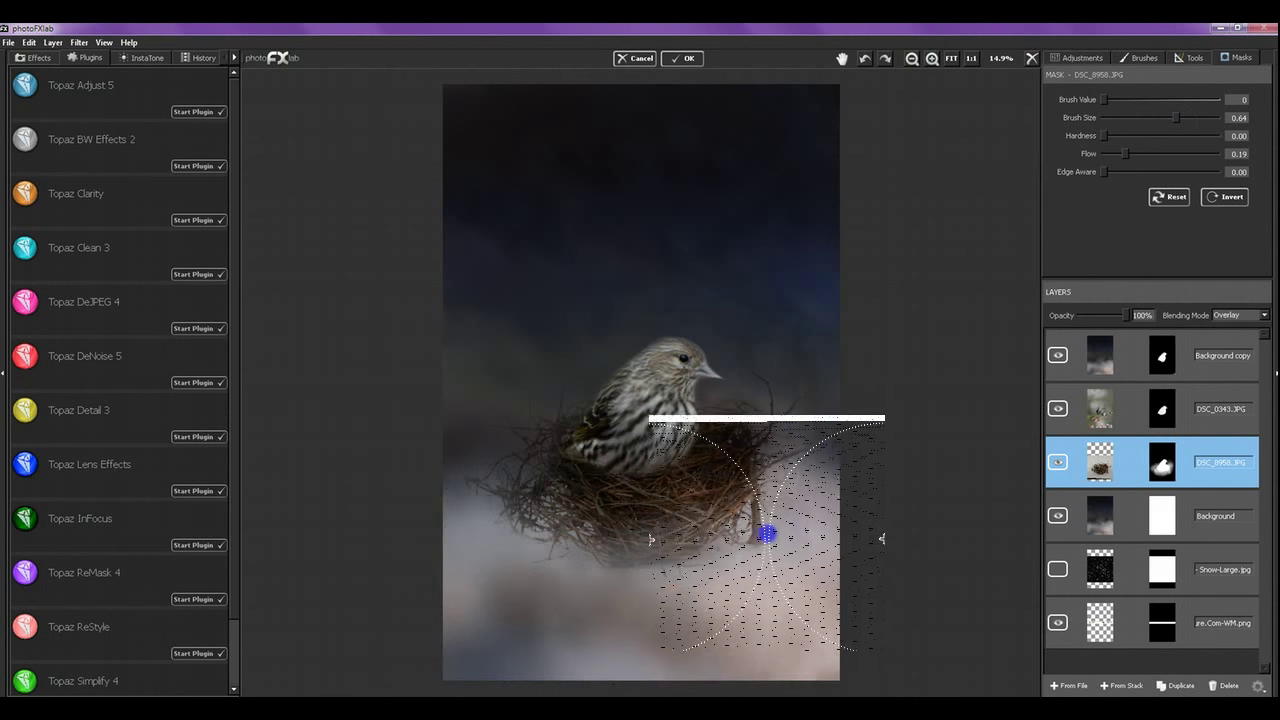
{"action": "mouse_move", "coordinate": [767, 572]}
{"action": "left_mouse_down"}
{"action": "mouse_move", "coordinate": [690, 586]}
{"action": "mouse_move", "coordinate": [843, 537]}
{"action": "left_mouse_up"}
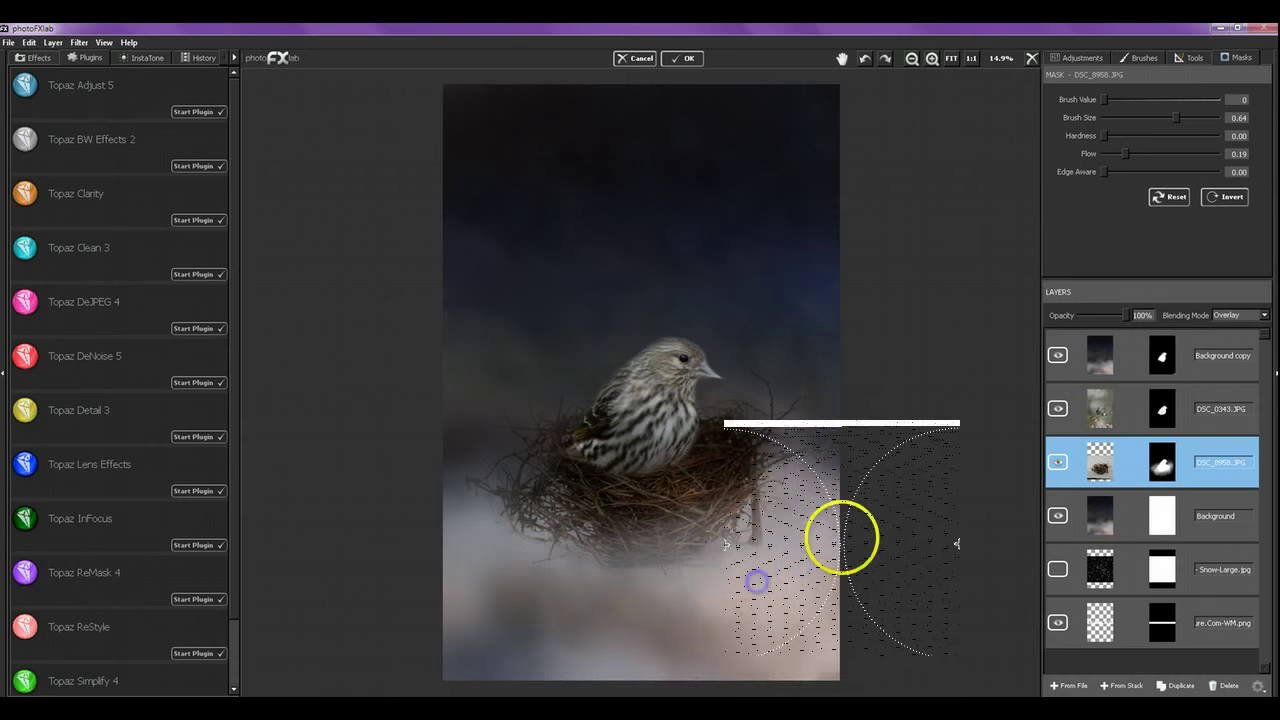
{"action": "left_click", "coordinate": [540, 590]}
{"action": "left_click_drag", "start_coordinate": [540, 590], "coordinate": [813, 583]}
{"action": "left_click", "coordinate": [575, 620]}
{"action": "left_click_drag", "start_coordinate": [575, 620], "coordinate": [533, 623]}
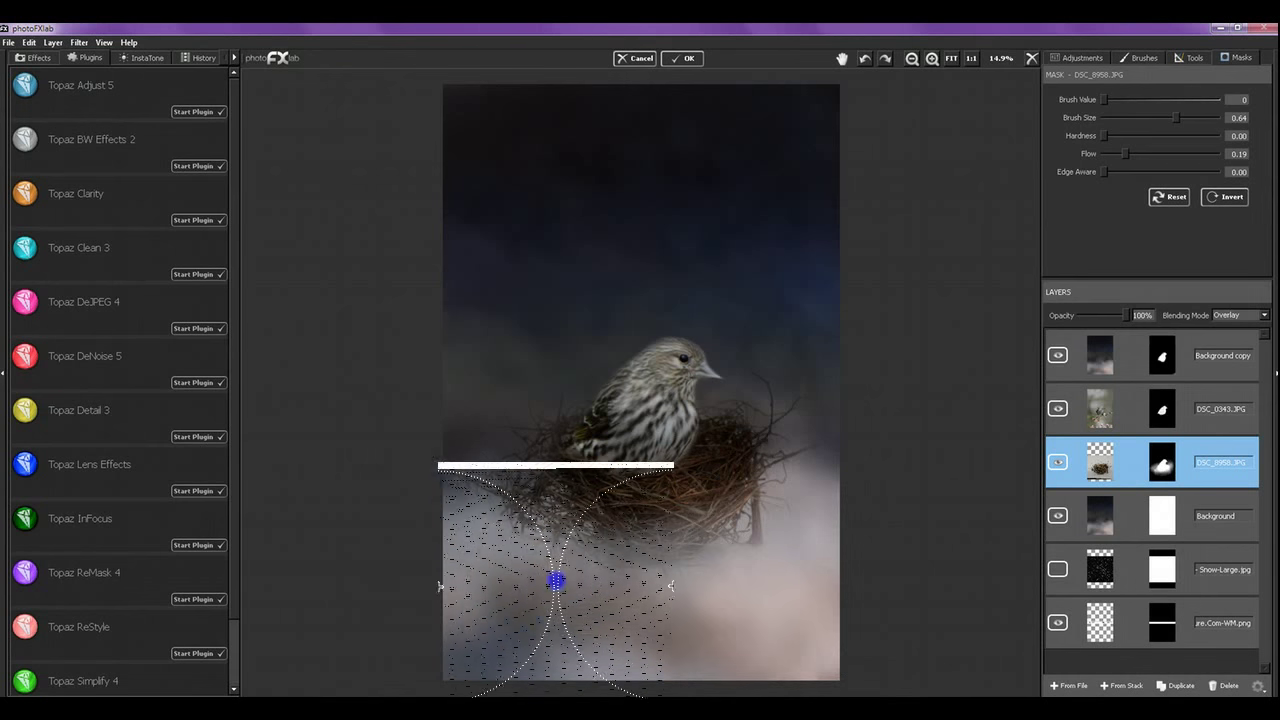
Step: Paint the nest's lower edge and hanging twig back into the nest layer's mask with brush value 255, size 0.17 and flow 0.19
{"action": "mouse_move", "coordinate": [805, 570]}
{"action": "left_mouse_down"}
{"action": "mouse_move", "coordinate": [910, 340]}
{"action": "mouse_move", "coordinate": [1129, 141]}
{"action": "mouse_move", "coordinate": [1124, 119]}
{"action": "left_mouse_up"}
{"action": "mouse_move", "coordinate": [643, 500]}
{"action": "left_mouse_down"}
{"action": "mouse_move", "coordinate": [651, 523]}
{"action": "mouse_move", "coordinate": [622, 537]}
{"action": "left_mouse_up"}
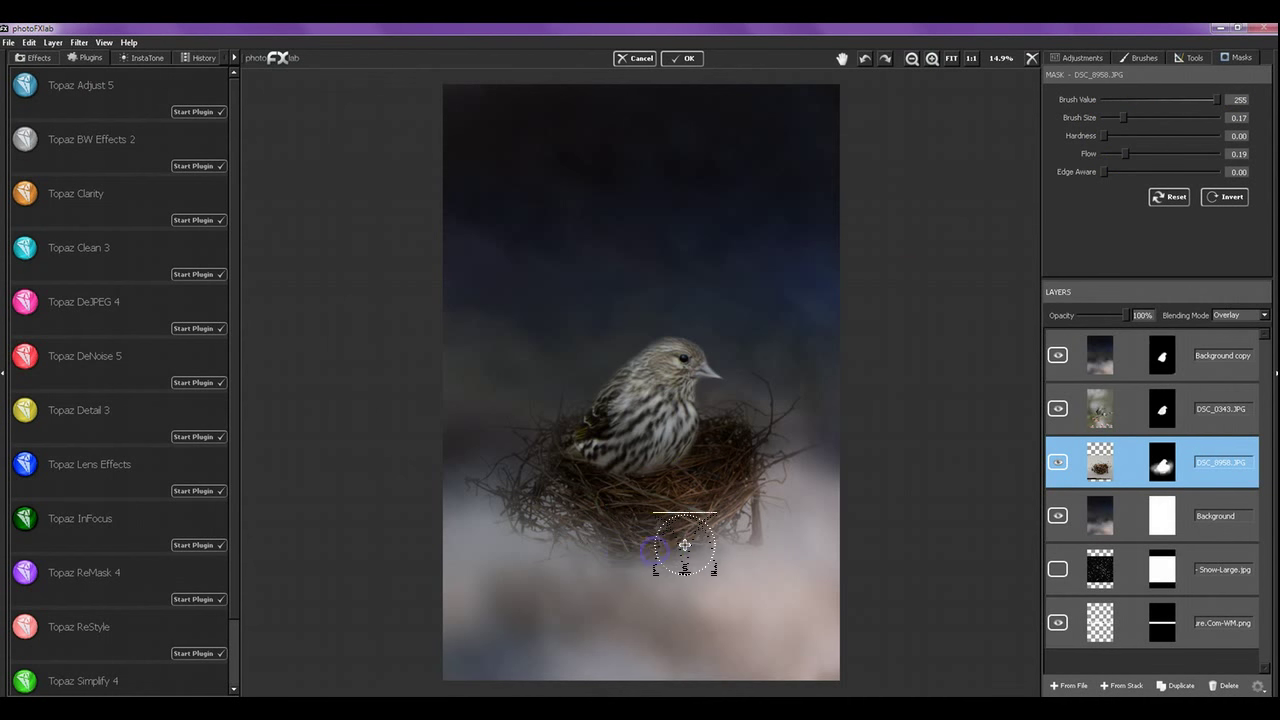
{"action": "mouse_move", "coordinate": [615, 532]}
{"action": "left_mouse_down"}
{"action": "mouse_move", "coordinate": [584, 496]}
{"action": "mouse_move", "coordinate": [581, 523]}
{"action": "mouse_move", "coordinate": [611, 553]}
{"action": "mouse_move", "coordinate": [672, 552]}
{"action": "mouse_move", "coordinate": [717, 512]}
{"action": "mouse_move", "coordinate": [668, 543]}
{"action": "mouse_move", "coordinate": [635, 548]}
{"action": "mouse_move", "coordinate": [622, 540]}
{"action": "mouse_move", "coordinate": [633, 533]}
{"action": "mouse_move", "coordinate": [635, 552]}
{"action": "mouse_move", "coordinate": [671, 530]}
{"action": "mouse_move", "coordinate": [631, 519]}
{"action": "mouse_move", "coordinate": [755, 541]}
{"action": "mouse_move", "coordinate": [754, 507]}
{"action": "mouse_move", "coordinate": [754, 536]}
{"action": "mouse_move", "coordinate": [716, 537]}
{"action": "left_mouse_up"}
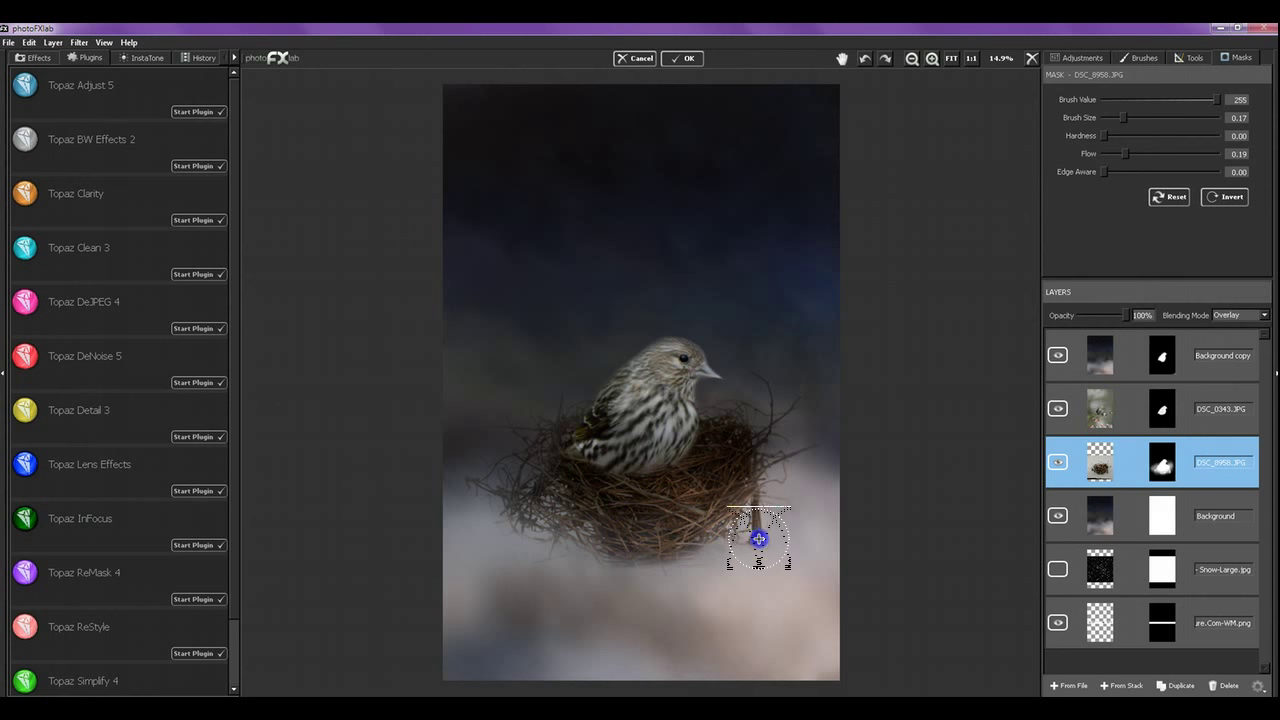
{"action": "mouse_move", "coordinate": [568, 535]}
{"action": "left_mouse_down"}
{"action": "mouse_move", "coordinate": [534, 517]}
{"action": "mouse_move", "coordinate": [646, 517]}
{"action": "mouse_move", "coordinate": [706, 534]}
{"action": "left_mouse_up"}
{"action": "mouse_move", "coordinate": [882, 386]}
{"action": "left_mouse_down"}
{"action": "mouse_move", "coordinate": [900, 403]}
{"action": "mouse_move", "coordinate": [860, 420]}
{"action": "mouse_move", "coordinate": [859, 409]}
{"action": "left_mouse_up"}
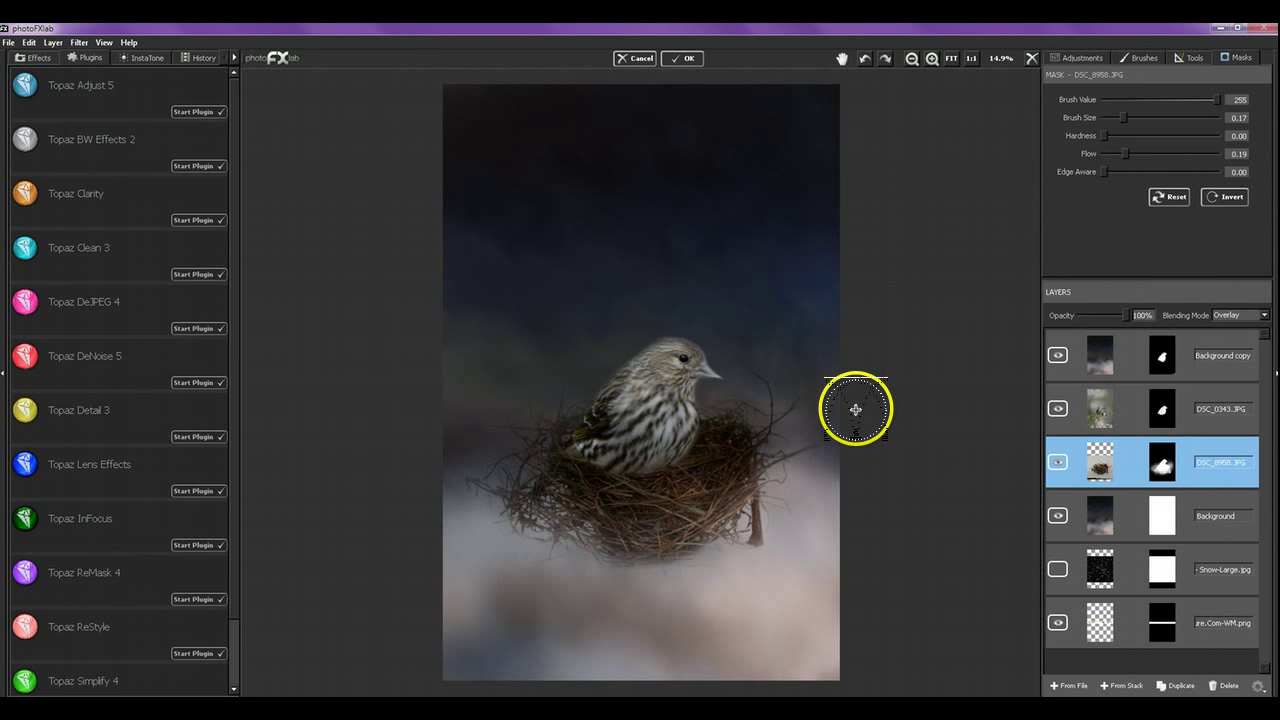
{"action": "mouse_move", "coordinate": [856, 410]}
{"action": "left_mouse_down"}
{"action": "mouse_move", "coordinate": [748, 375]}
{"action": "mouse_move", "coordinate": [667, 434]}
{"action": "mouse_move", "coordinate": [748, 461]}
{"action": "mouse_move", "coordinate": [858, 421]}
{"action": "left_mouse_up"}
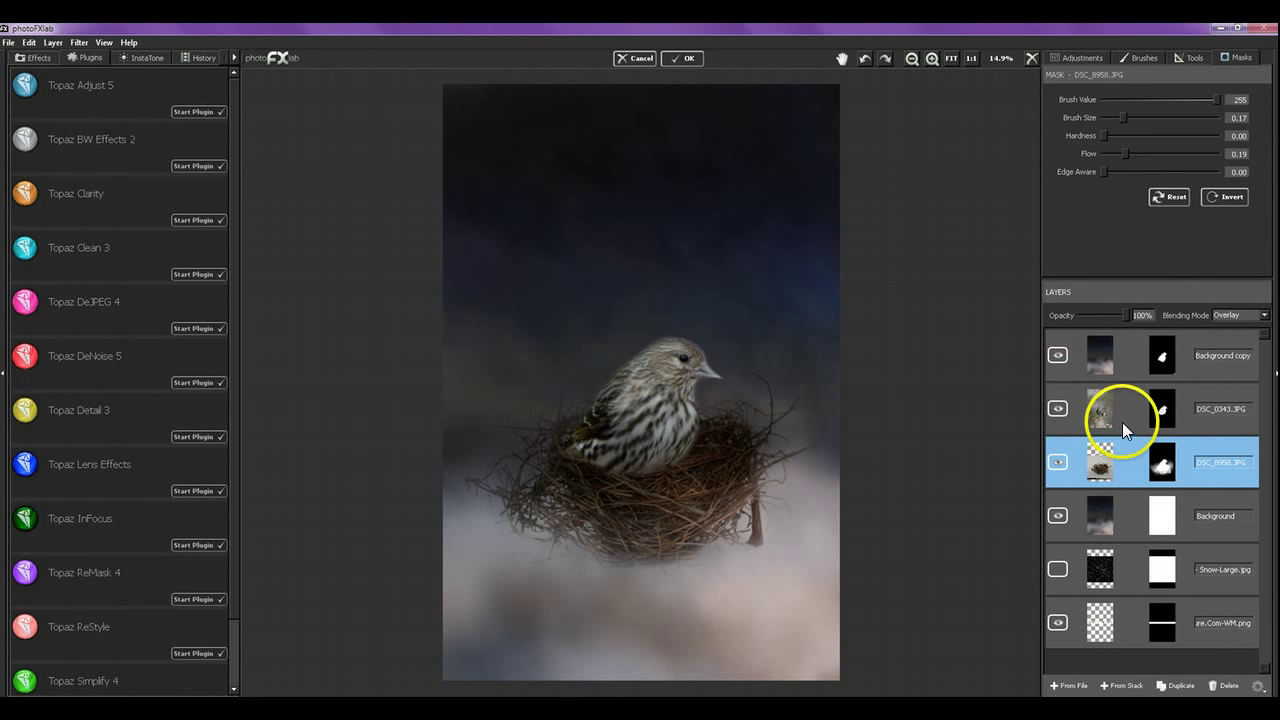
Step: Toggle the visibility of the bird, nest and Background copy layers to examine how each contributes to the composite
{"action": "left_click", "coordinate": [1058, 409]}
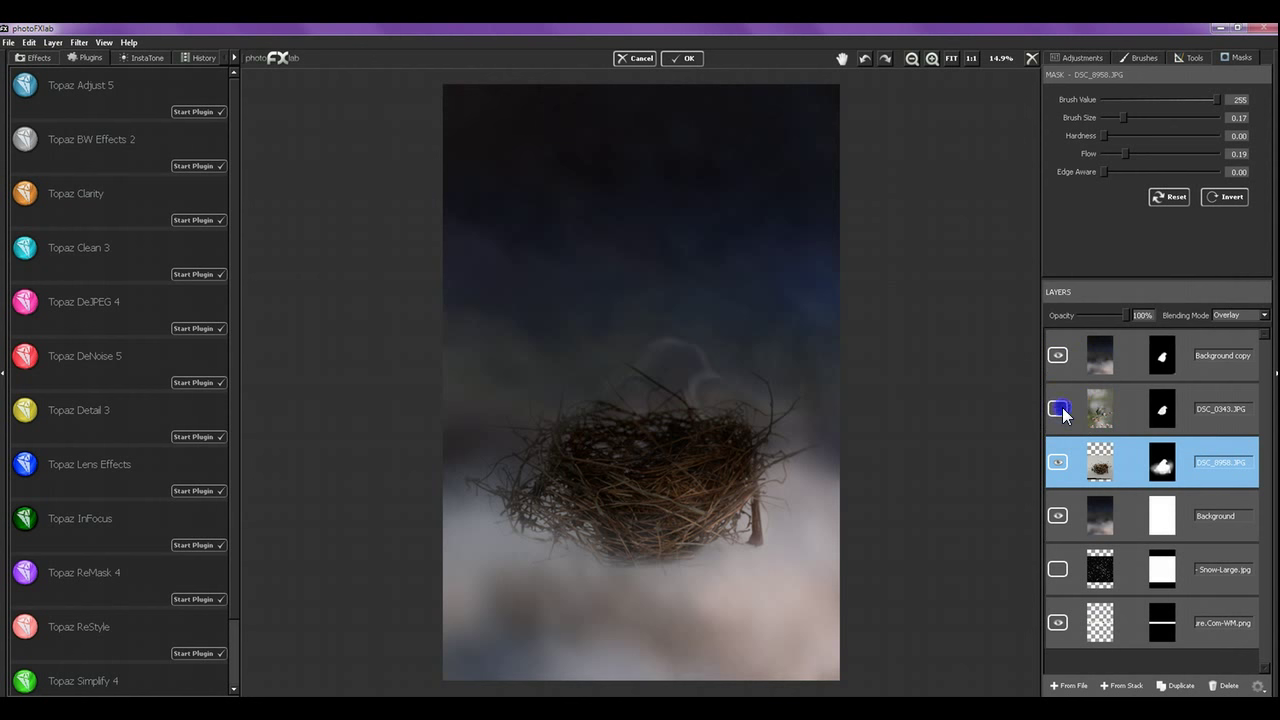
{"action": "left_click", "coordinate": [1062, 409]}
{"action": "left_click", "coordinate": [1062, 409]}
{"action": "left_click", "coordinate": [1060, 409]}
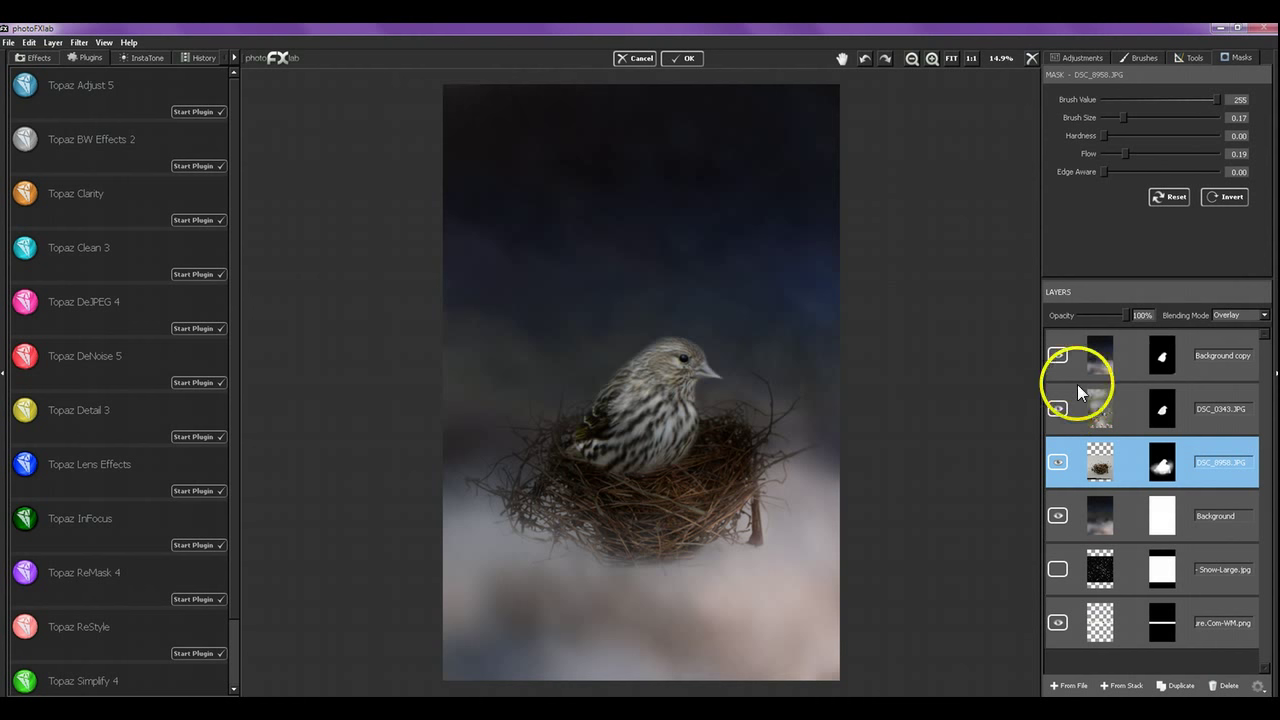
{"action": "left_click", "coordinate": [1059, 410]}
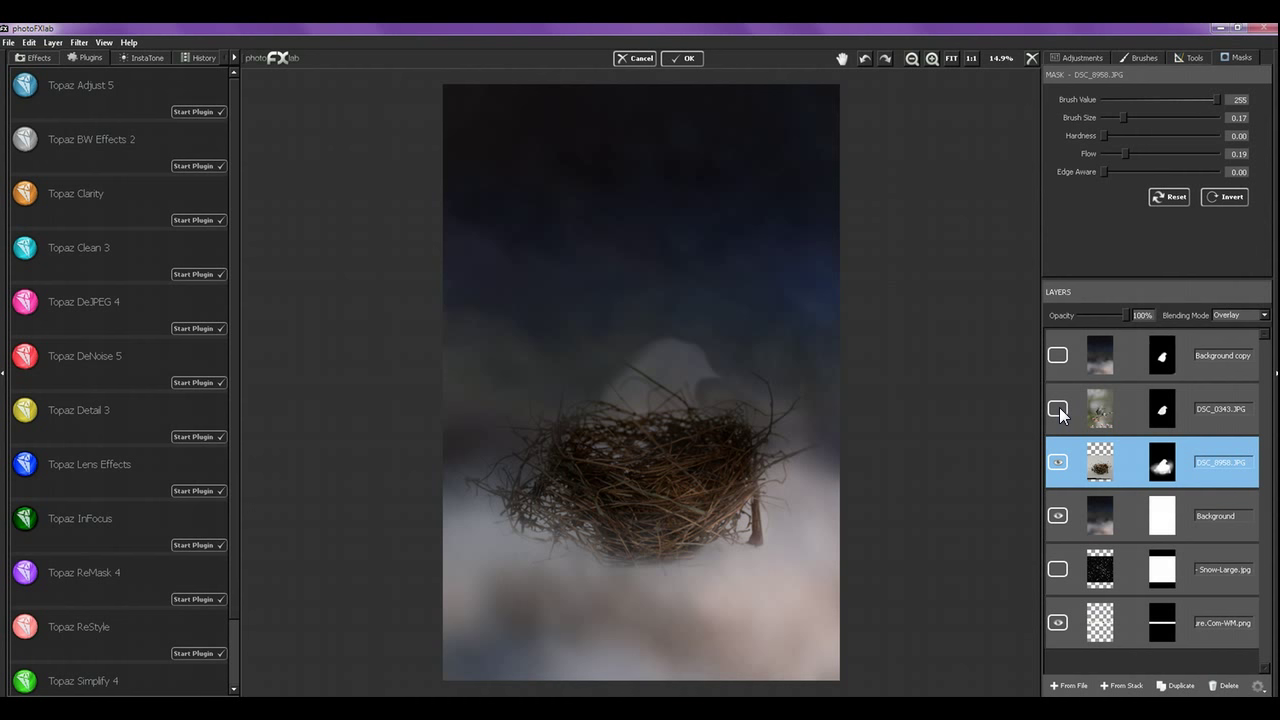
{"action": "left_click", "coordinate": [1057, 462]}
{"action": "left_click", "coordinate": [1058, 463]}
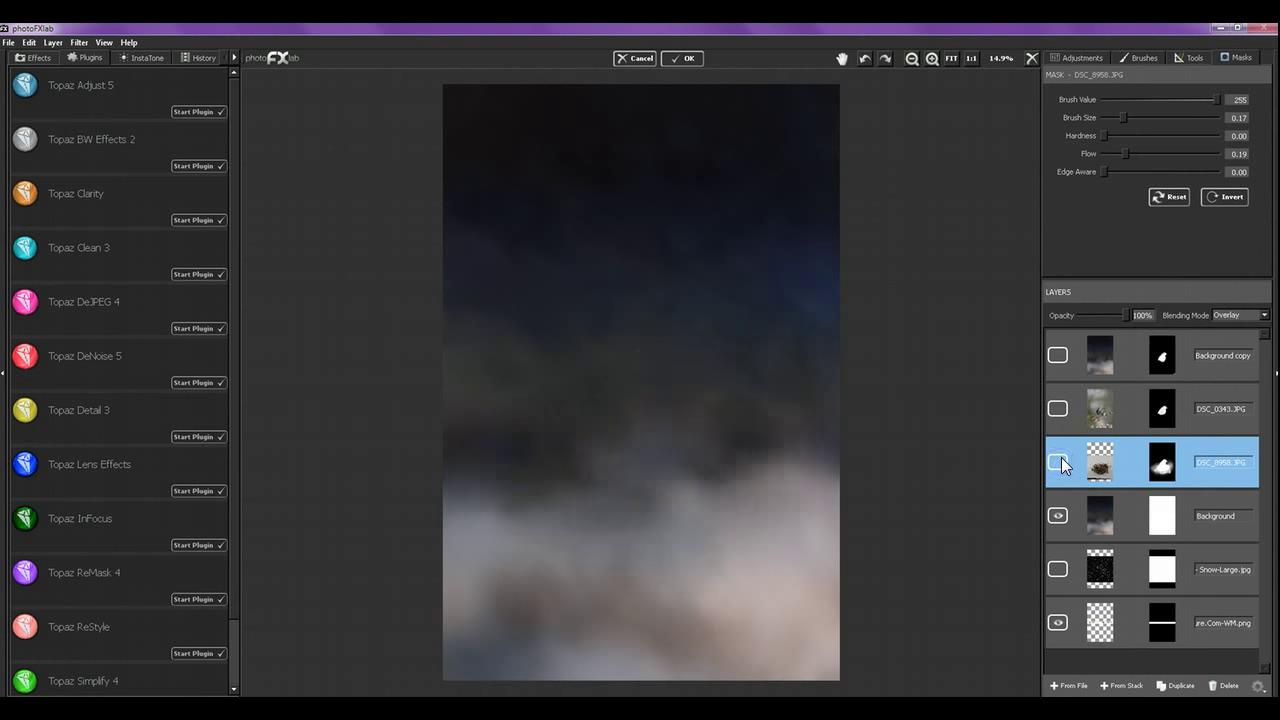
{"action": "left_click", "coordinate": [1058, 409]}
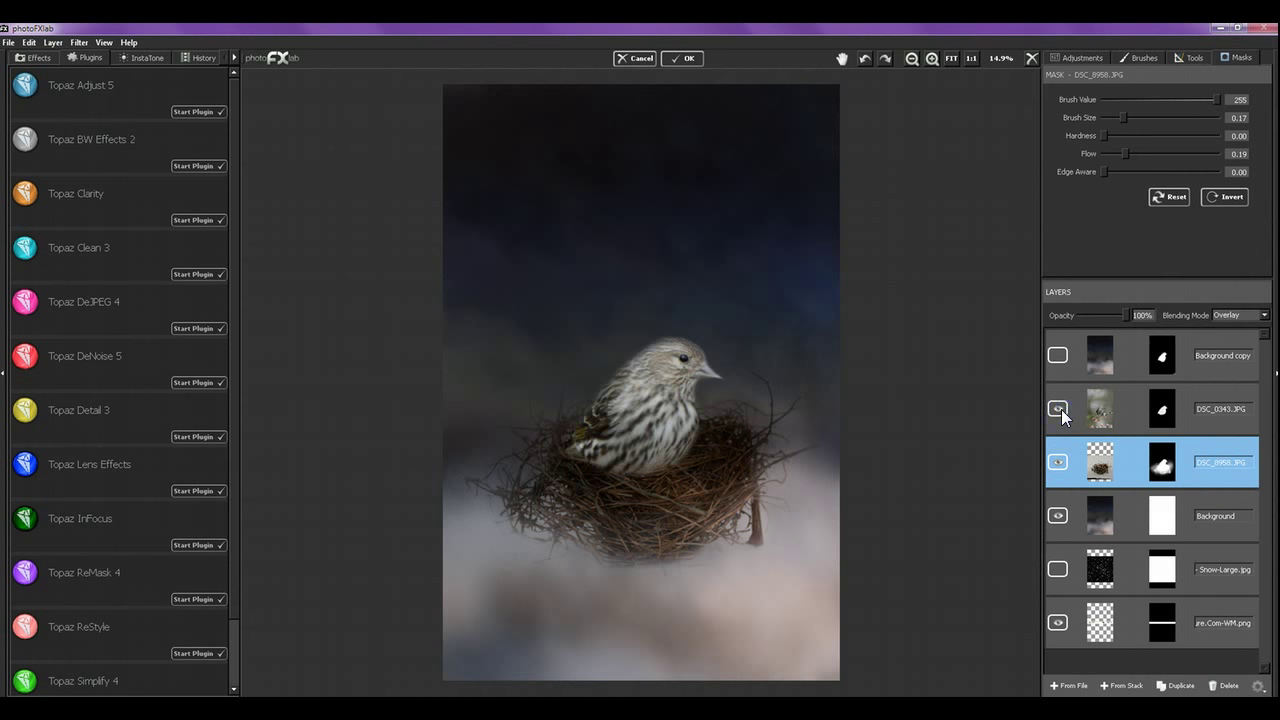
{"action": "left_click", "coordinate": [1058, 356]}
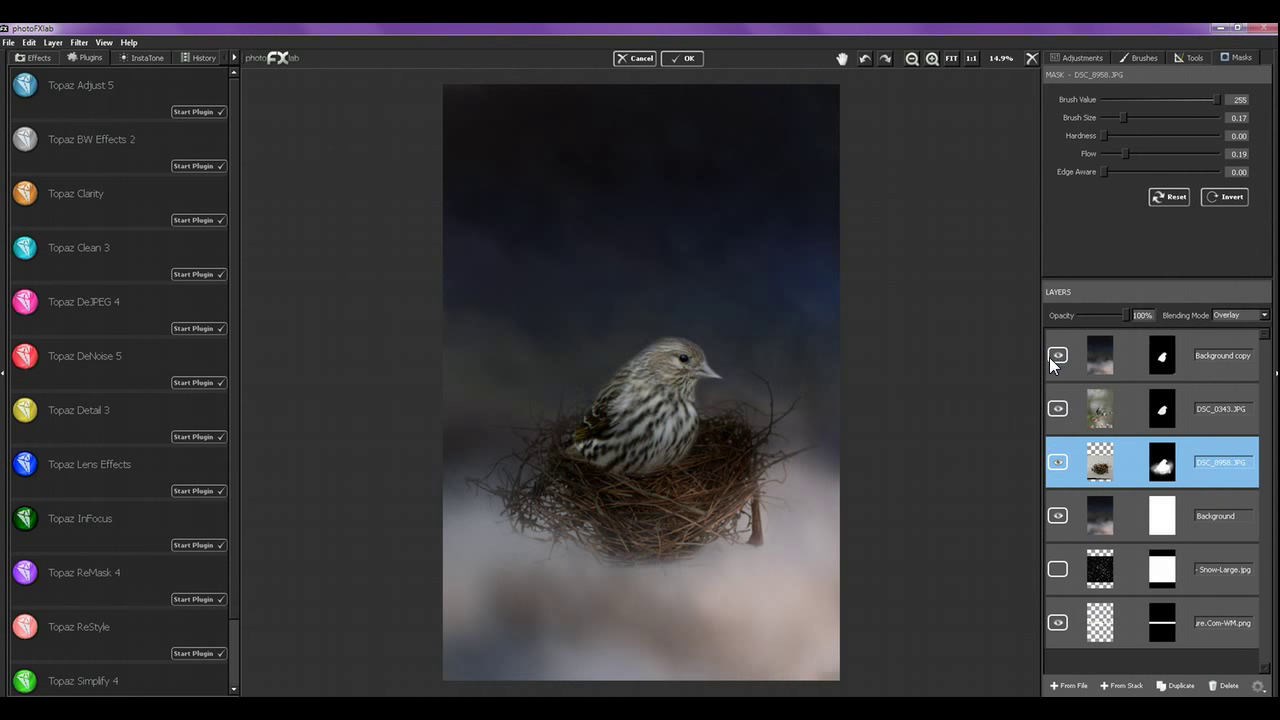
Step: Mask out the bird's lower edge on the DSC_0343.JPG layer along the nest rim with brush value 0, size 0.05 and flow 0.19
{"action": "left_click", "coordinate": [1195, 398]}
{"action": "left_click", "coordinate": [1238, 57]}
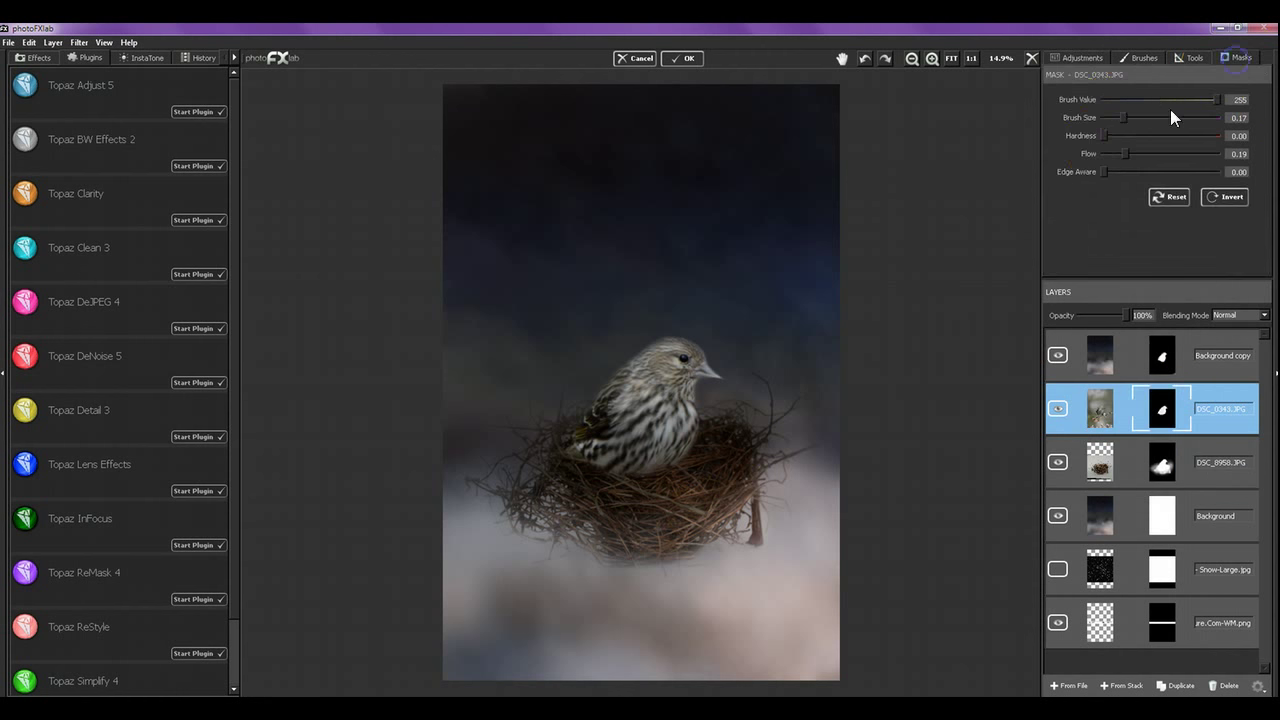
{"action": "left_click_drag", "start_coordinate": [1127, 104], "coordinate": [1072, 100]}
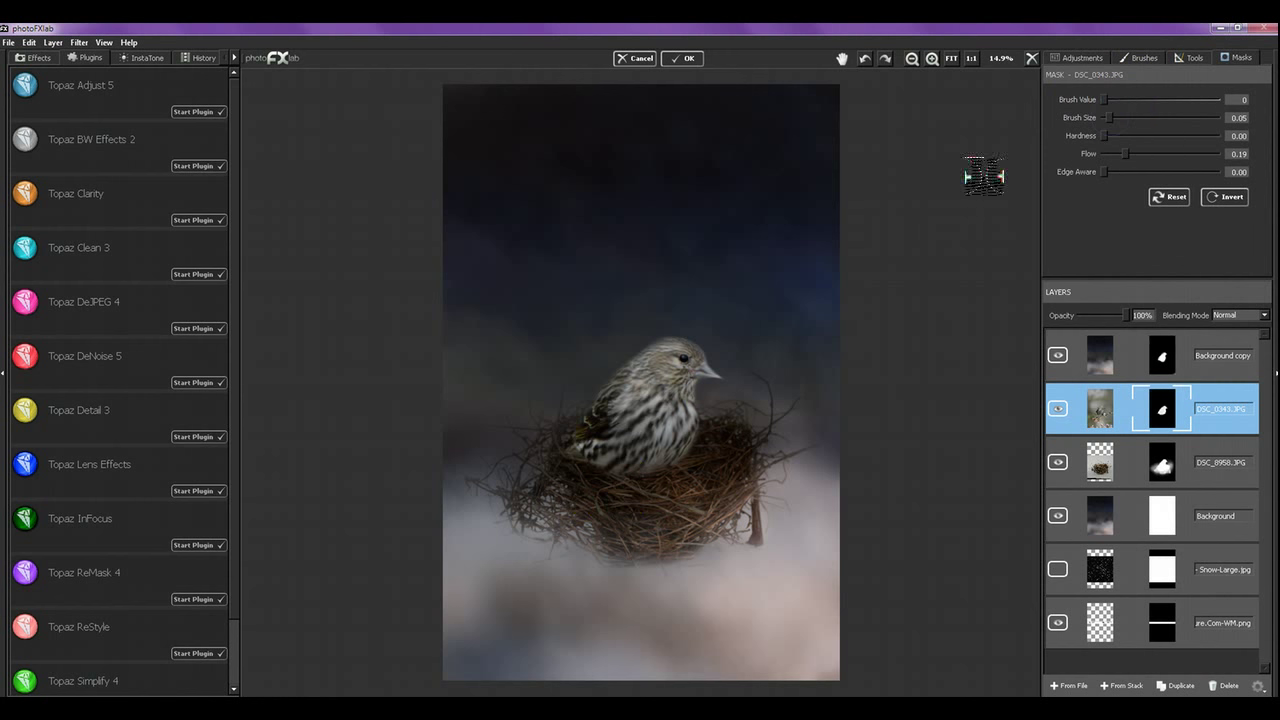
{"action": "left_click", "coordinate": [617, 486]}
{"action": "mouse_move", "coordinate": [597, 469]}
{"action": "left_mouse_down"}
{"action": "mouse_move", "coordinate": [661, 471]}
{"action": "mouse_move", "coordinate": [590, 466]}
{"action": "mouse_move", "coordinate": [638, 477]}
{"action": "mouse_move", "coordinate": [597, 464]}
{"action": "mouse_move", "coordinate": [634, 477]}
{"action": "mouse_move", "coordinate": [619, 473]}
{"action": "mouse_move", "coordinate": [675, 470]}
{"action": "mouse_move", "coordinate": [605, 471]}
{"action": "mouse_move", "coordinate": [682, 461]}
{"action": "mouse_move", "coordinate": [622, 477]}
{"action": "mouse_move", "coordinate": [658, 469]}
{"action": "mouse_move", "coordinate": [585, 461]}
{"action": "mouse_move", "coordinate": [679, 469]}
{"action": "mouse_move", "coordinate": [583, 465]}
{"action": "mouse_move", "coordinate": [680, 465]}
{"action": "mouse_move", "coordinate": [632, 478]}
{"action": "mouse_move", "coordinate": [644, 473]}
{"action": "mouse_move", "coordinate": [615, 467]}
{"action": "mouse_move", "coordinate": [686, 457]}
{"action": "left_mouse_up"}
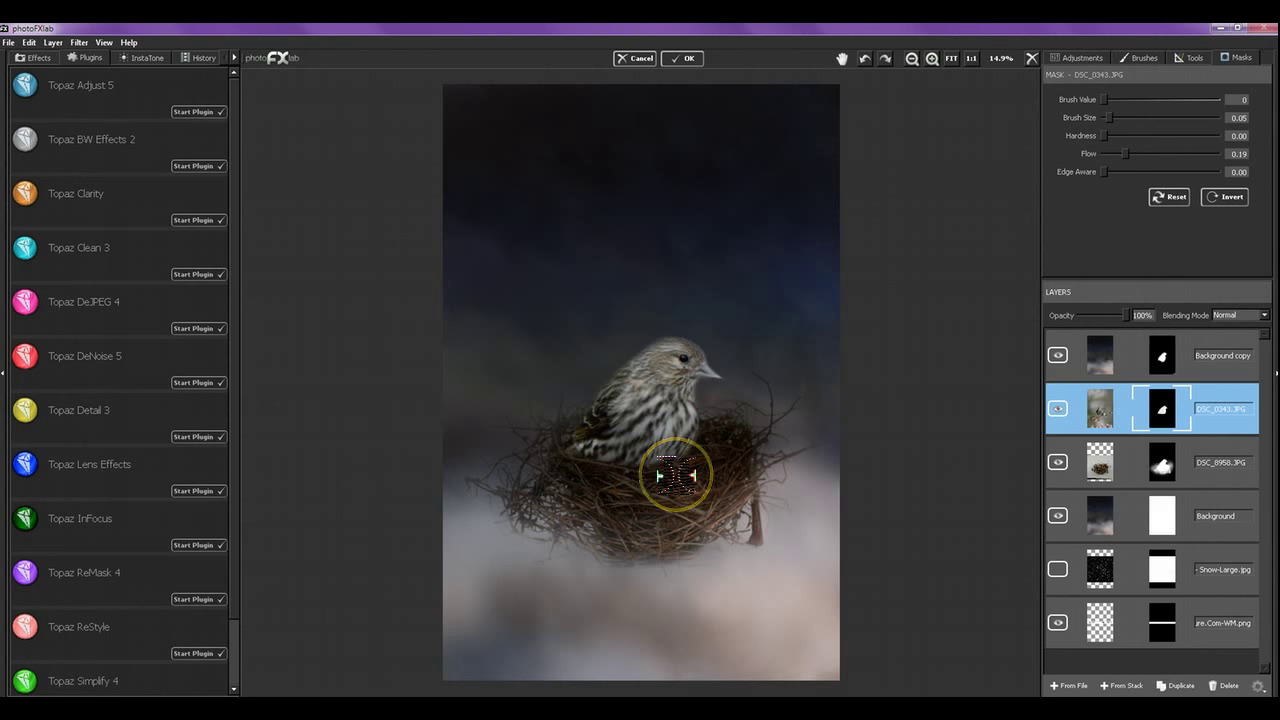
{"action": "left_click_drag", "start_coordinate": [674, 474], "coordinate": [676, 476]}
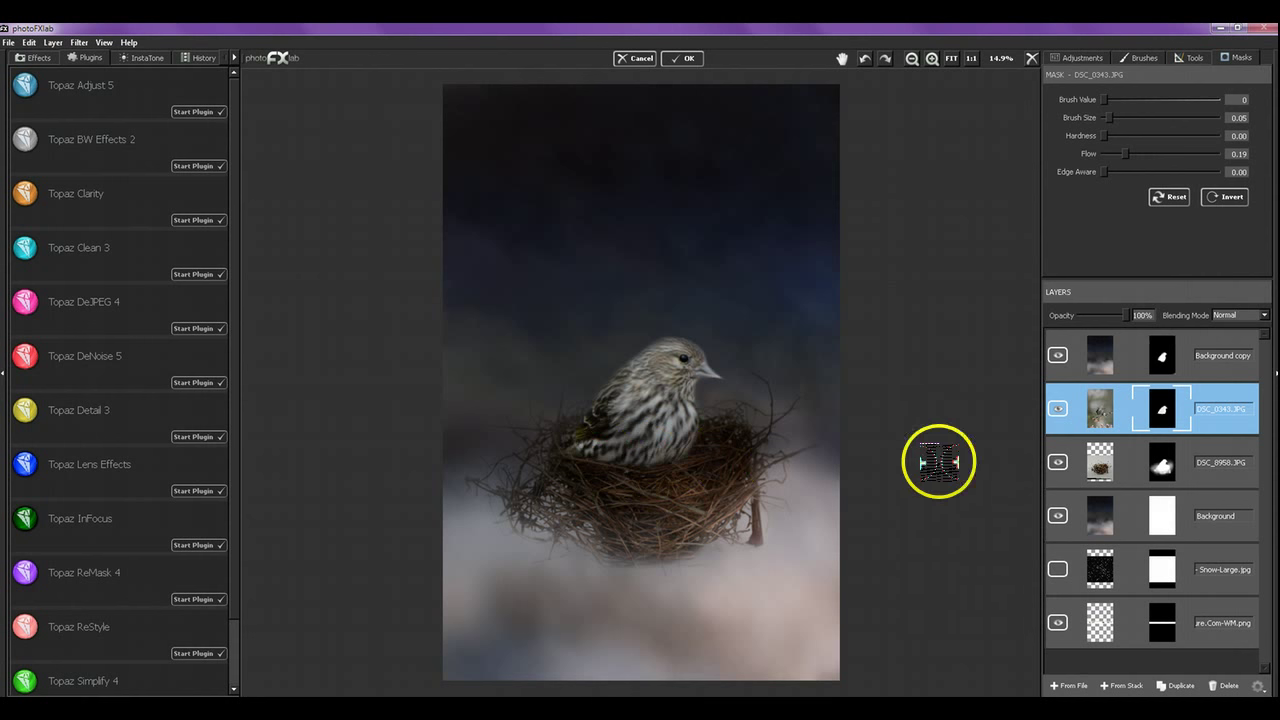
Step: Open the bird layer in Topaz Lens Effects and try Graduated Neutral Density presets Bottom Quarter 2 Stops, then Bottom Half 2 Stops
{"action": "left_click", "coordinate": [197, 490]}
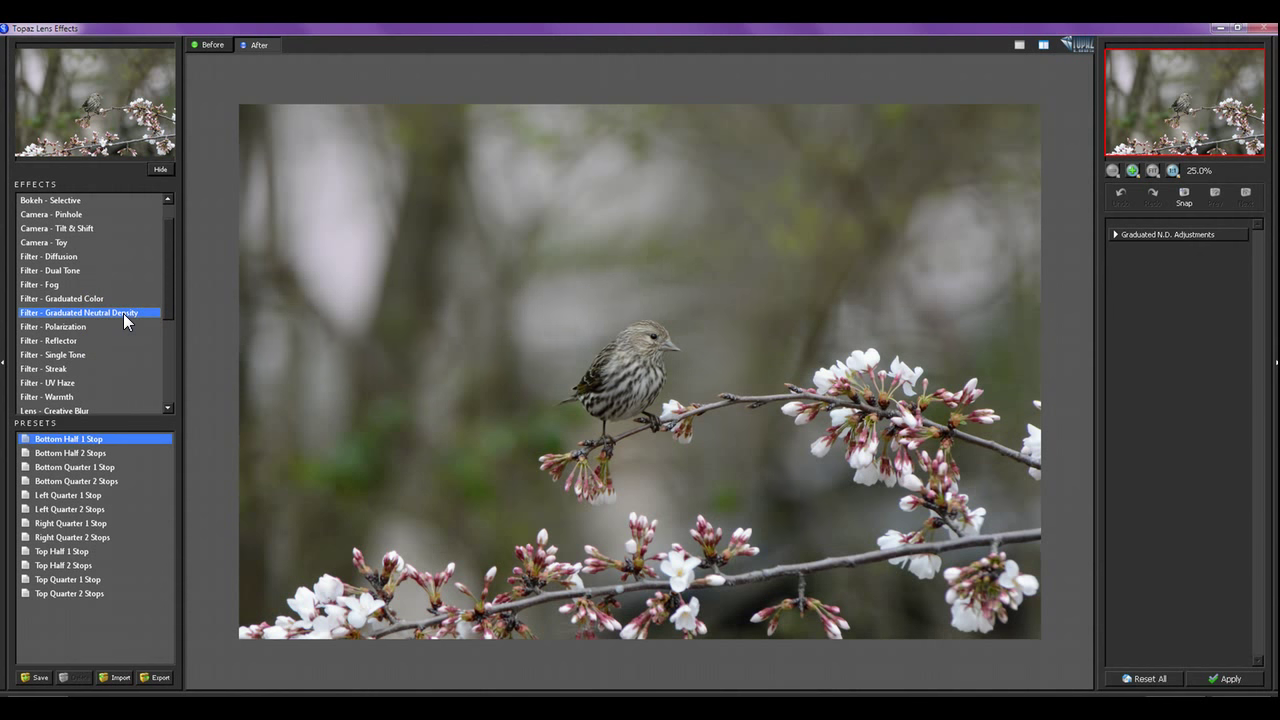
{"action": "left_click", "coordinate": [92, 484]}
{"action": "left_click", "coordinate": [93, 467]}
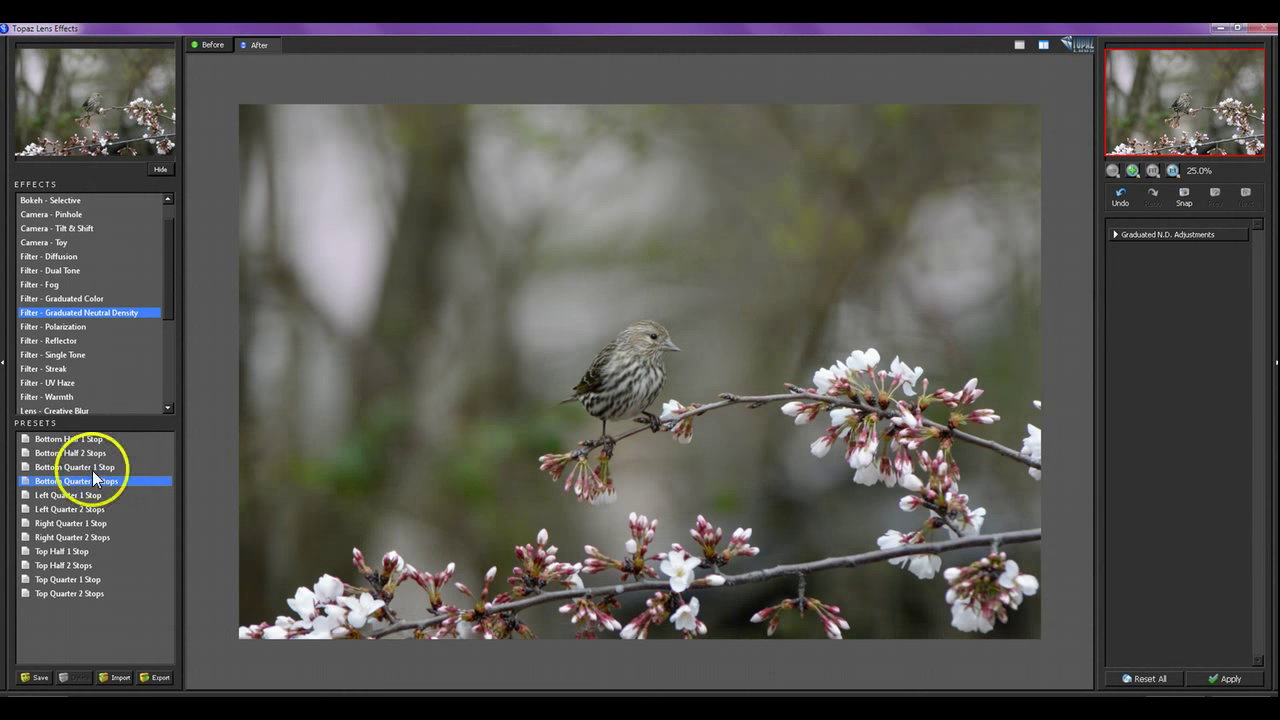
{"action": "left_click", "coordinate": [97, 455]}
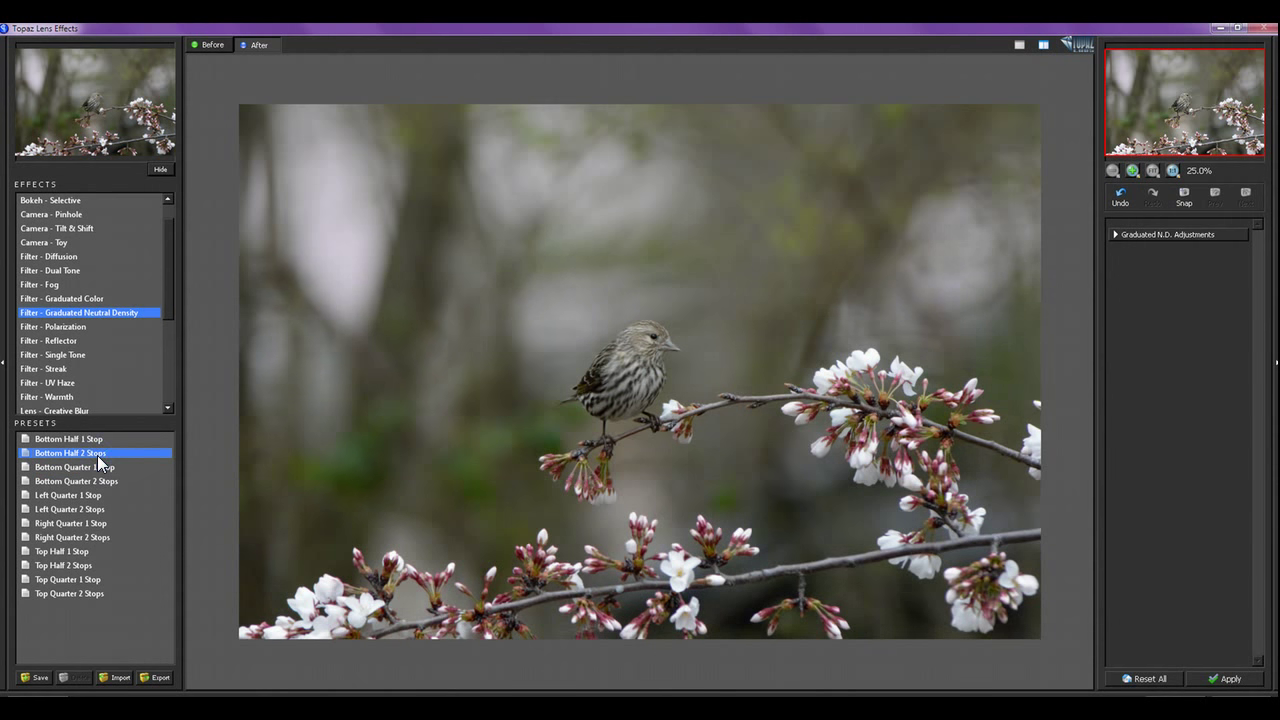
Step: Compare the bird before and after the filter, including at 50% zoom, and apply the Bottom Half 2 Stops preset
{"action": "left_click", "coordinate": [631, 443]}
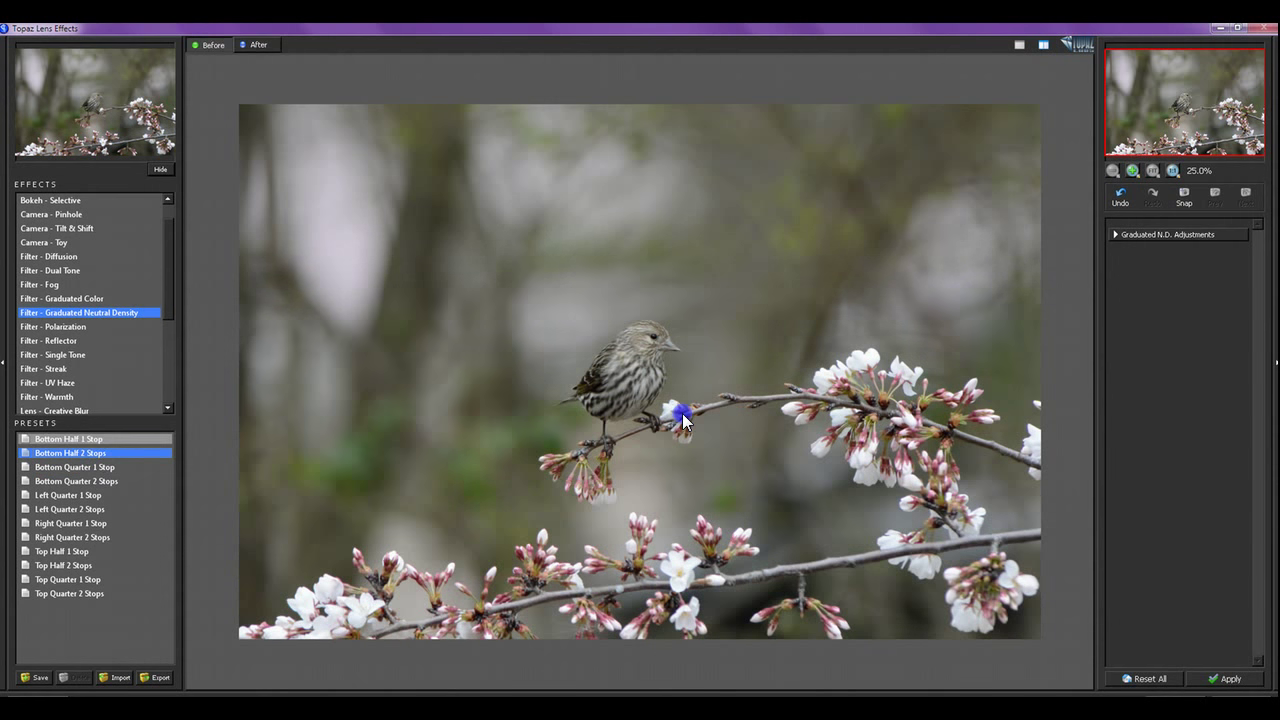
{"action": "left_click", "coordinate": [682, 413]}
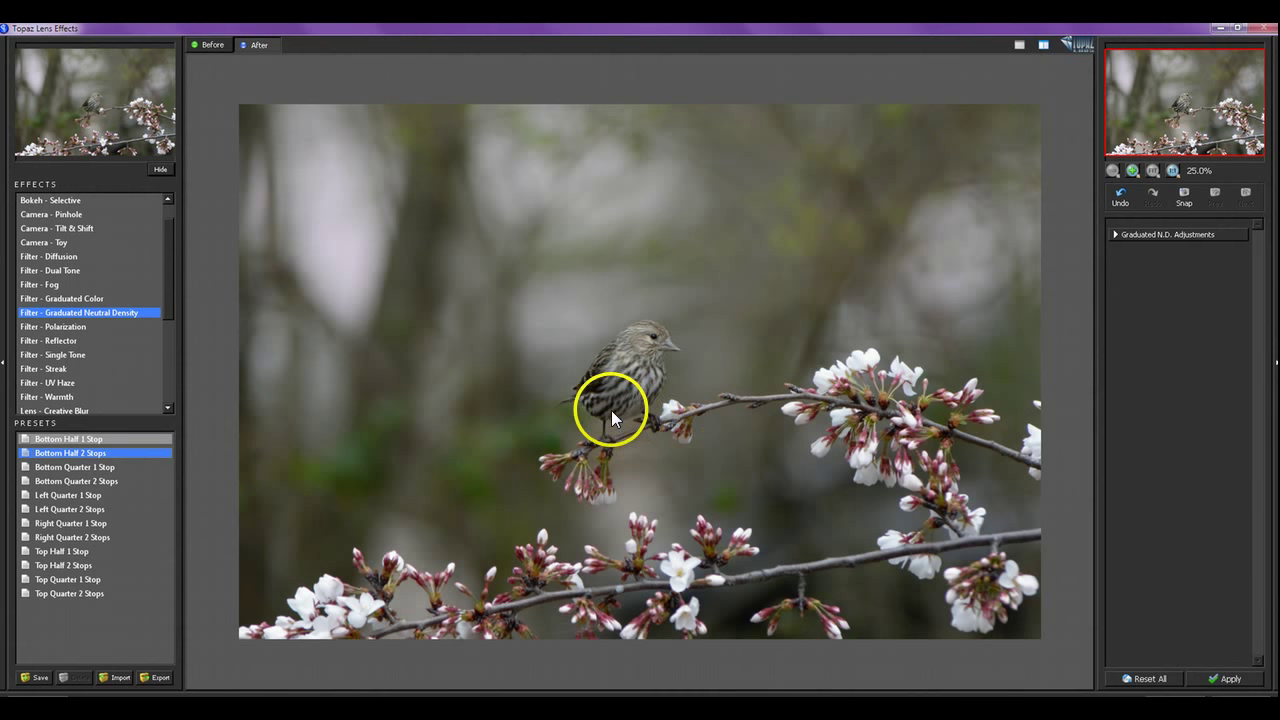
{"action": "left_click", "coordinate": [1139, 170]}
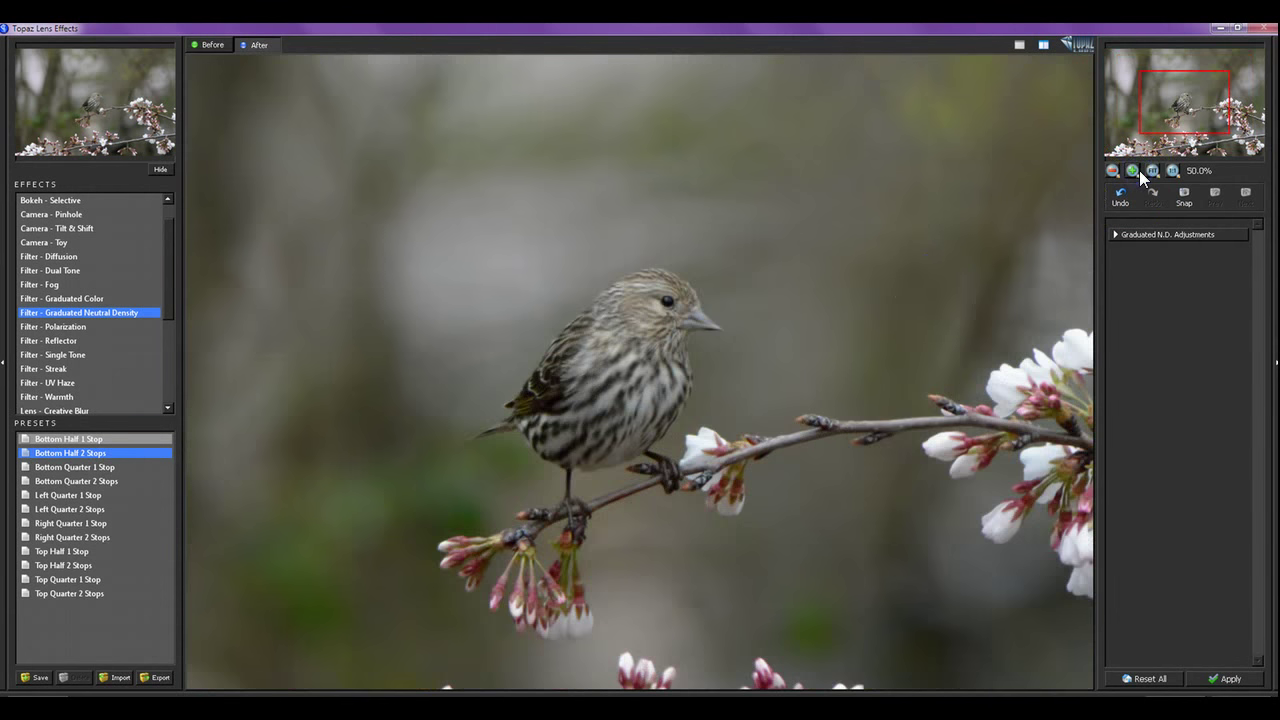
{"action": "left_click", "coordinate": [710, 445]}
{"action": "left_click", "coordinate": [710, 442]}
{"action": "left_click", "coordinate": [675, 425]}
{"action": "left_click", "coordinate": [672, 421]}
{"action": "left_click", "coordinate": [660, 420]}
{"action": "left_click", "coordinate": [104, 456]}
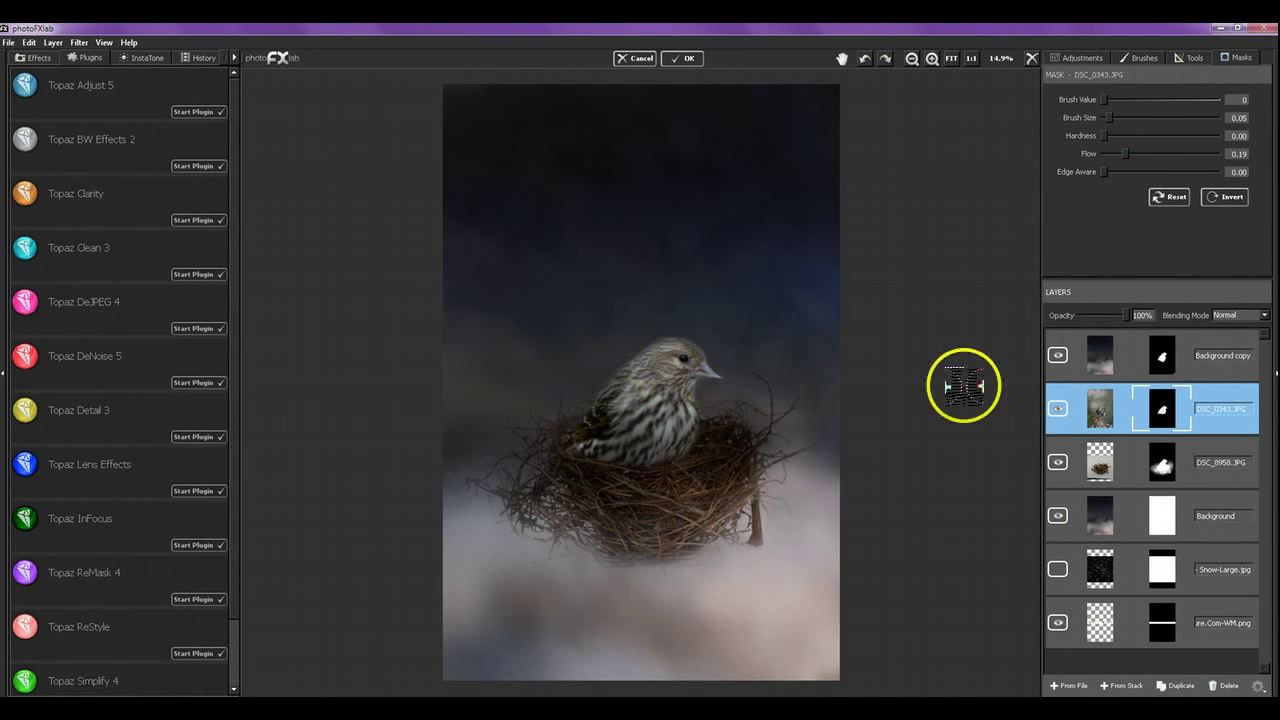
Step: Fade the Background copy layer's mask over the bird's head and upper back with brush value 0, size 0.17 and flow 0.08
{"action": "left_click", "coordinate": [1120, 368]}
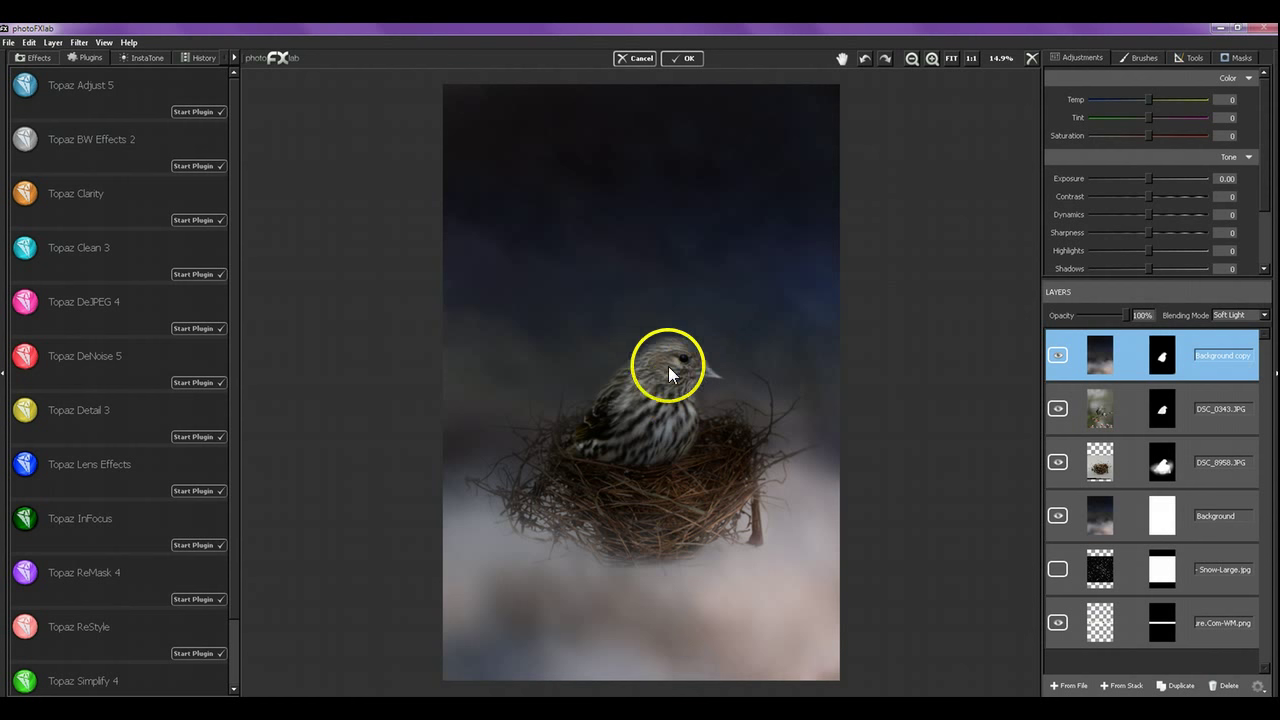
{"action": "left_click", "coordinate": [1237, 62]}
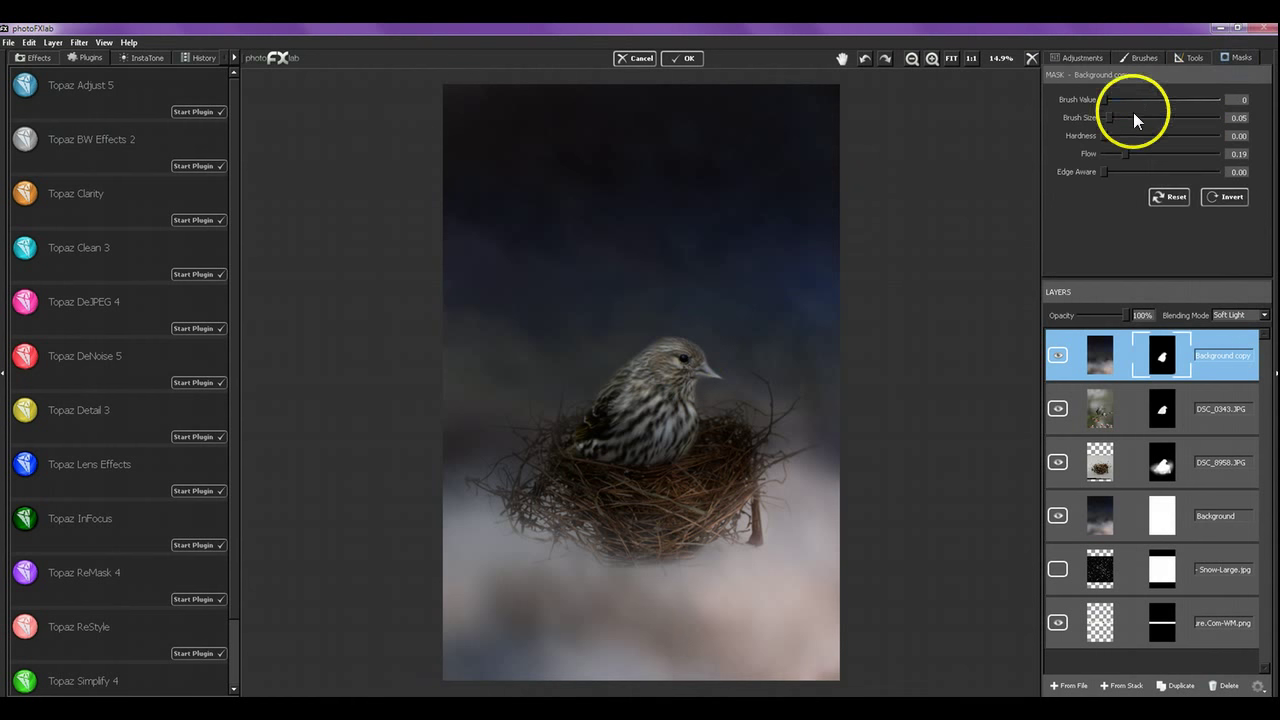
{"action": "left_click_drag", "start_coordinate": [1122, 119], "coordinate": [1113, 153]}
{"action": "left_click", "coordinate": [676, 357]}
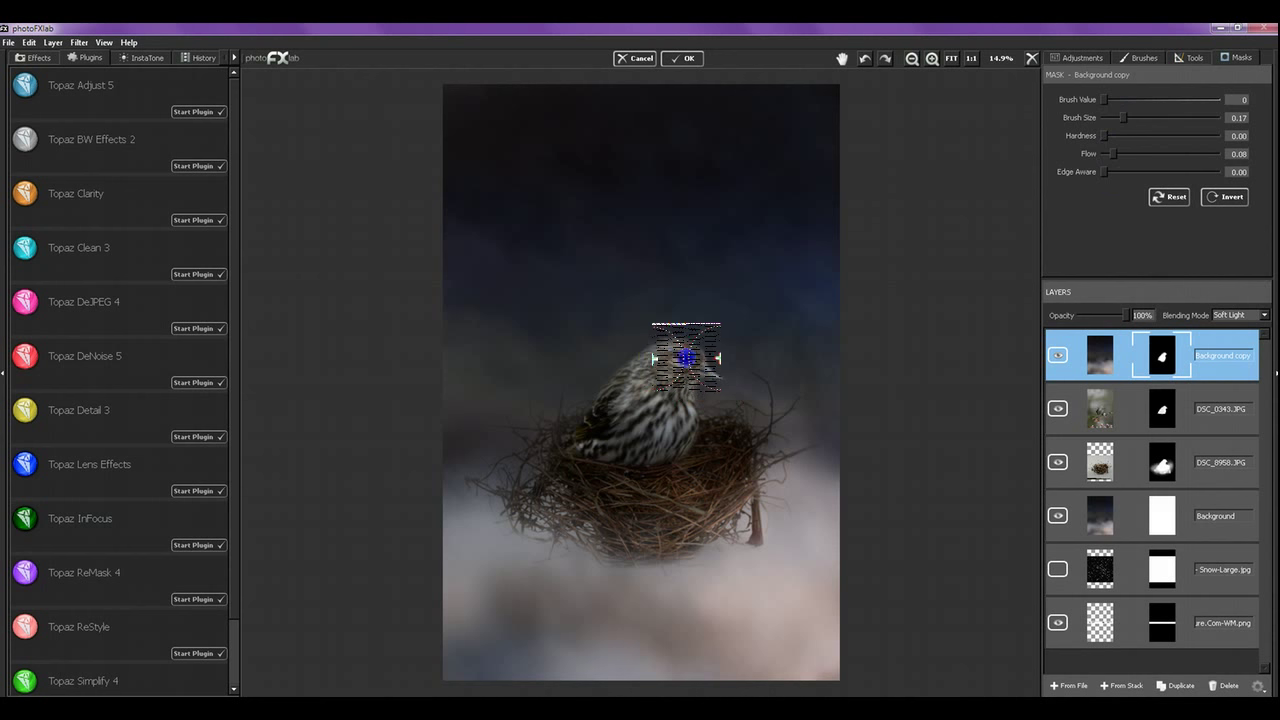
{"action": "mouse_move", "coordinate": [656, 360]}
{"action": "left_mouse_down"}
{"action": "mouse_move", "coordinate": [694, 357]}
{"action": "mouse_move", "coordinate": [697, 370]}
{"action": "mouse_move", "coordinate": [680, 349]}
{"action": "mouse_move", "coordinate": [617, 377]}
{"action": "mouse_move", "coordinate": [686, 389]}
{"action": "mouse_move", "coordinate": [666, 400]}
{"action": "mouse_move", "coordinate": [685, 391]}
{"action": "mouse_move", "coordinate": [672, 397]}
{"action": "mouse_move", "coordinate": [674, 352]}
{"action": "mouse_move", "coordinate": [628, 368]}
{"action": "mouse_move", "coordinate": [731, 357]}
{"action": "mouse_move", "coordinate": [694, 363]}
{"action": "left_mouse_up"}
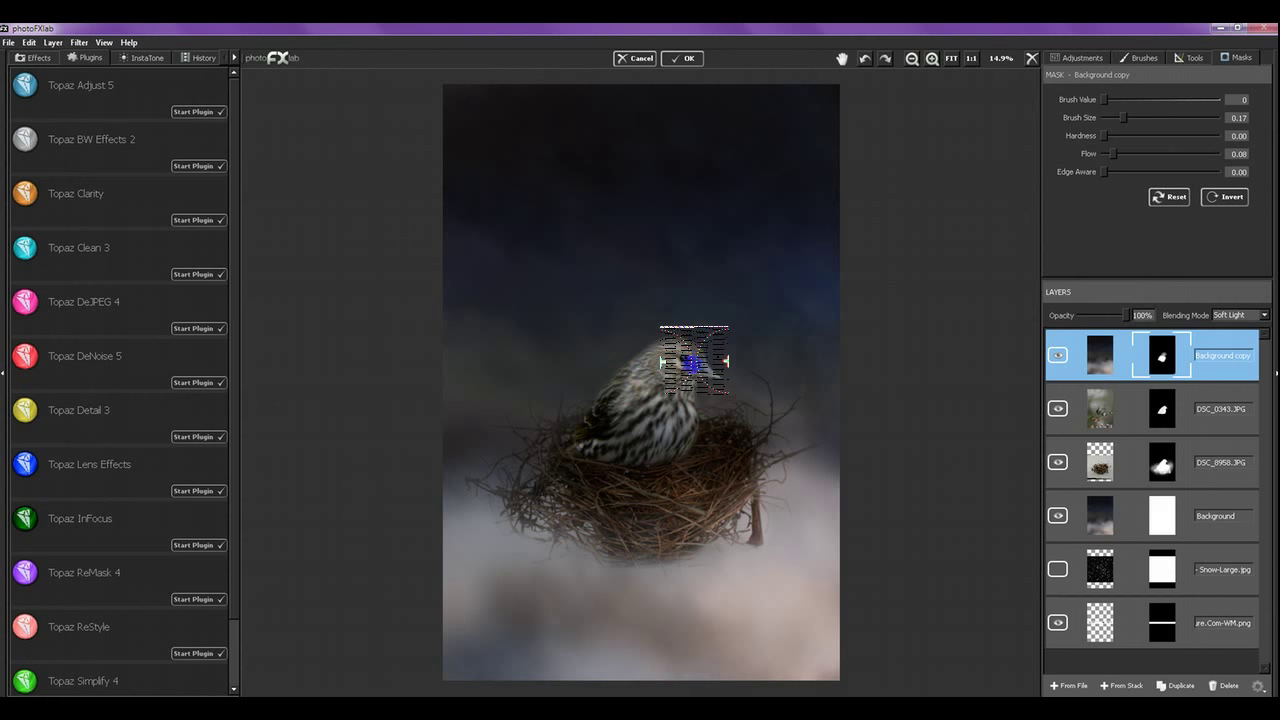
{"action": "mouse_move", "coordinate": [862, 316]}
{"action": "left_mouse_down"}
{"action": "mouse_move", "coordinate": [691, 420]}
{"action": "mouse_move", "coordinate": [636, 404]}
{"action": "mouse_move", "coordinate": [583, 429]}
{"action": "mouse_move", "coordinate": [614, 403]}
{"action": "mouse_move", "coordinate": [583, 431]}
{"action": "mouse_move", "coordinate": [705, 331]}
{"action": "mouse_move", "coordinate": [920, 276]}
{"action": "mouse_move", "coordinate": [754, 280]}
{"action": "mouse_move", "coordinate": [610, 395]}
{"action": "left_mouse_up"}
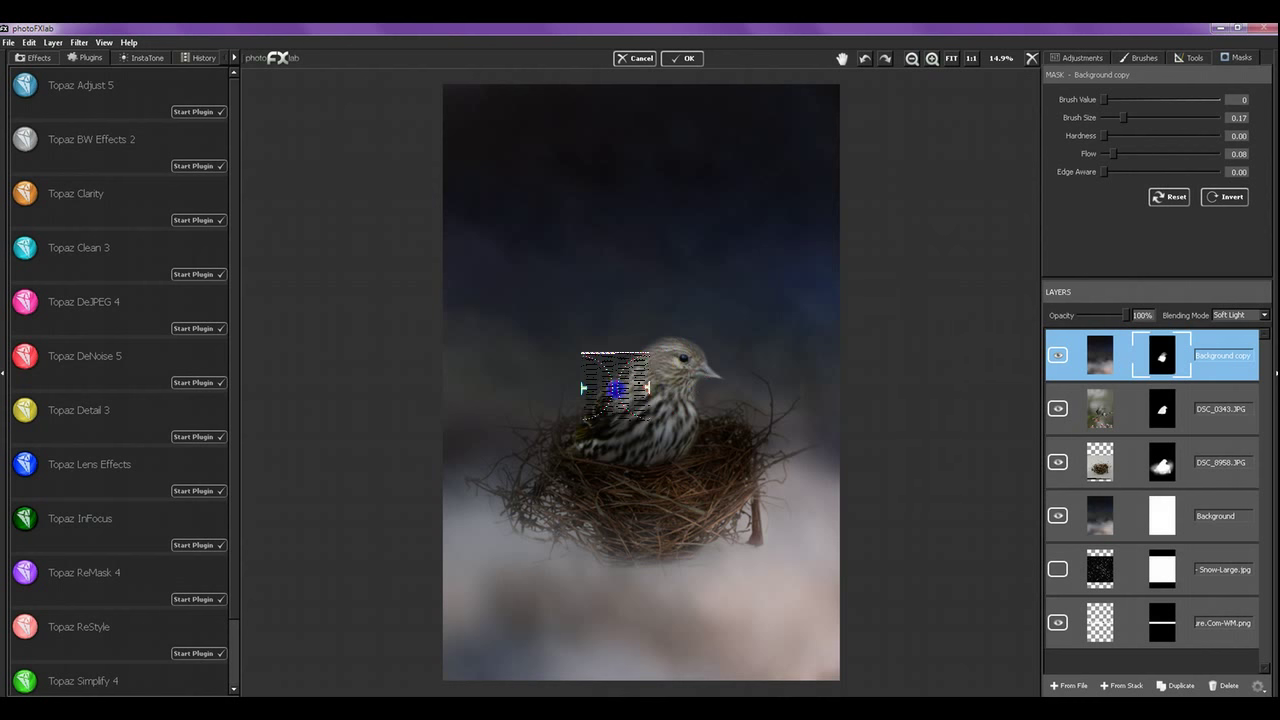
{"action": "mouse_move", "coordinate": [880, 262]}
{"action": "left_mouse_down"}
{"action": "mouse_move", "coordinate": [974, 240]}
{"action": "mouse_move", "coordinate": [953, 237]}
{"action": "mouse_move", "coordinate": [715, 515]}
{"action": "mouse_move", "coordinate": [693, 511]}
{"action": "mouse_move", "coordinate": [715, 489]}
{"action": "mouse_move", "coordinate": [692, 525]}
{"action": "mouse_move", "coordinate": [714, 500]}
{"action": "mouse_move", "coordinate": [677, 409]}
{"action": "mouse_move", "coordinate": [620, 358]}
{"action": "mouse_move", "coordinate": [701, 428]}
{"action": "mouse_move", "coordinate": [609, 334]}
{"action": "mouse_move", "coordinate": [642, 355]}
{"action": "mouse_move", "coordinate": [632, 372]}
{"action": "mouse_move", "coordinate": [694, 413]}
{"action": "mouse_move", "coordinate": [737, 508]}
{"action": "mouse_move", "coordinate": [661, 494]}
{"action": "mouse_move", "coordinate": [727, 516]}
{"action": "mouse_move", "coordinate": [679, 512]}
{"action": "mouse_move", "coordinate": [858, 506]}
{"action": "mouse_move", "coordinate": [889, 465]}
{"action": "left_mouse_up"}
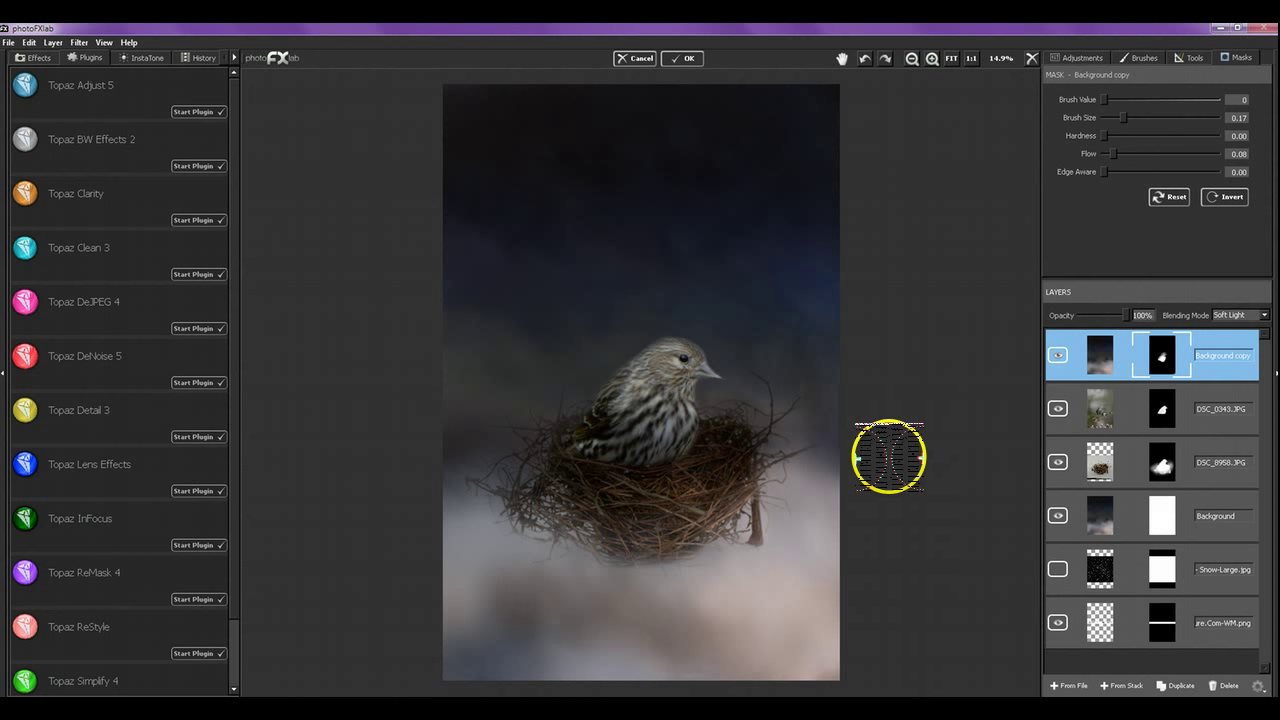
Step: Apply the Topaz Lens Effects Graduated Neutral Density preset Bottom Half 2 Stops to the DSC_8958.JPG nest layer
{"action": "left_click", "coordinate": [1128, 463]}
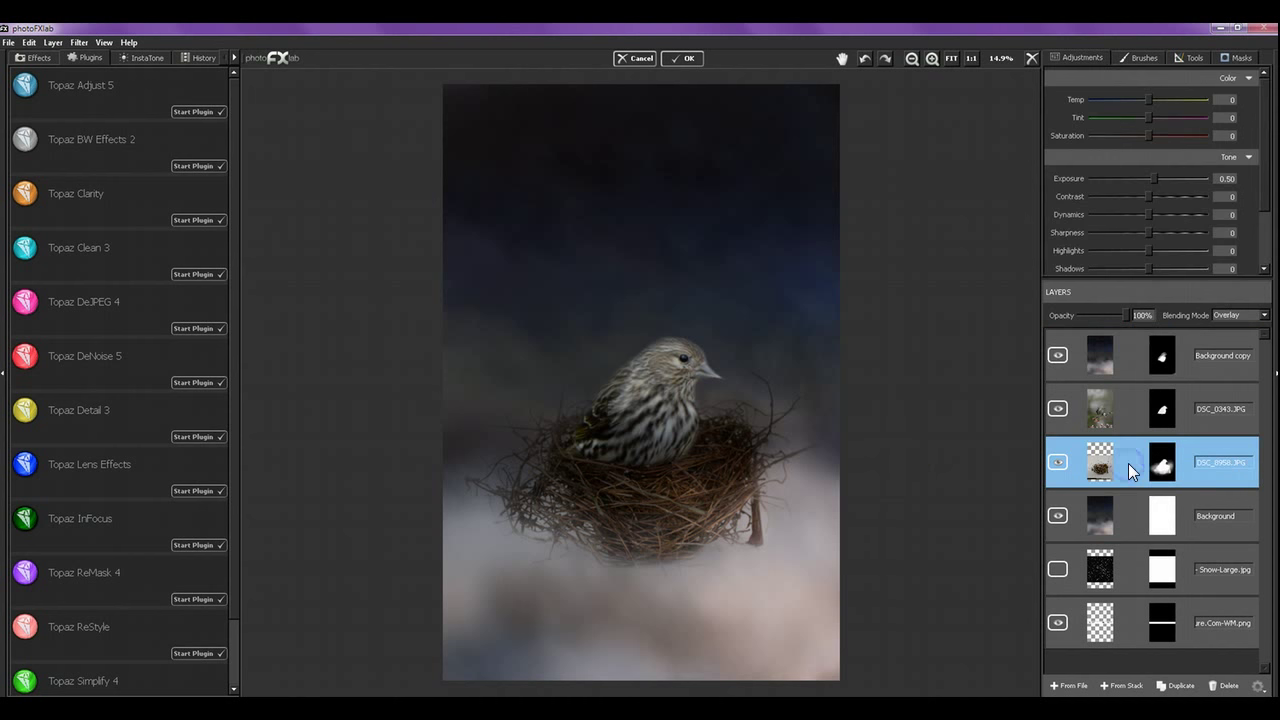
{"action": "left_click", "coordinate": [198, 491]}
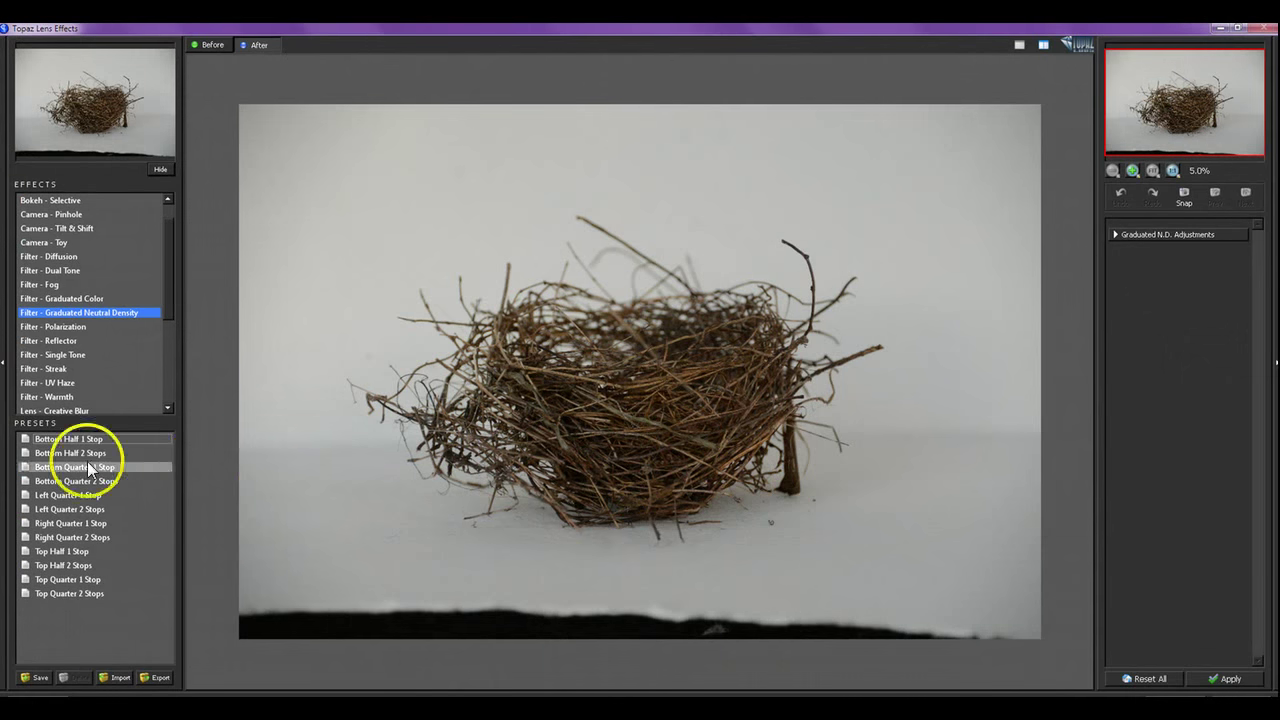
{"action": "left_click", "coordinate": [88, 454]}
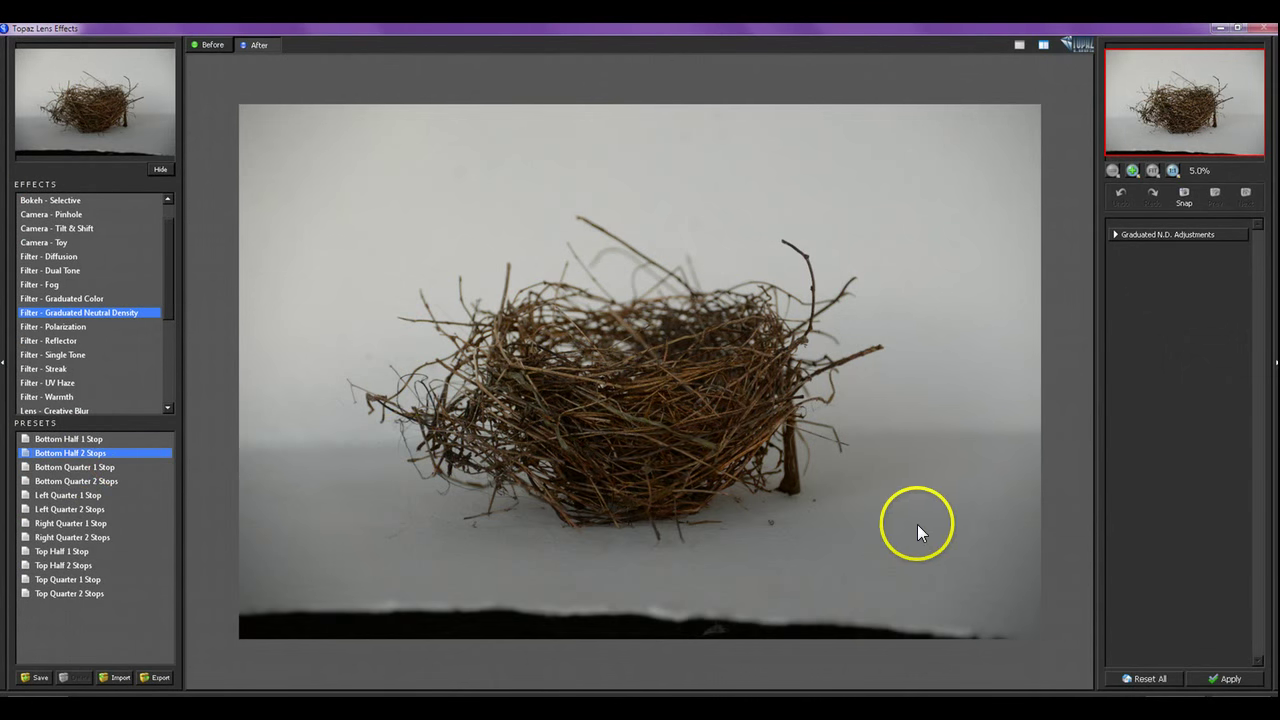
{"action": "left_click", "coordinate": [788, 467]}
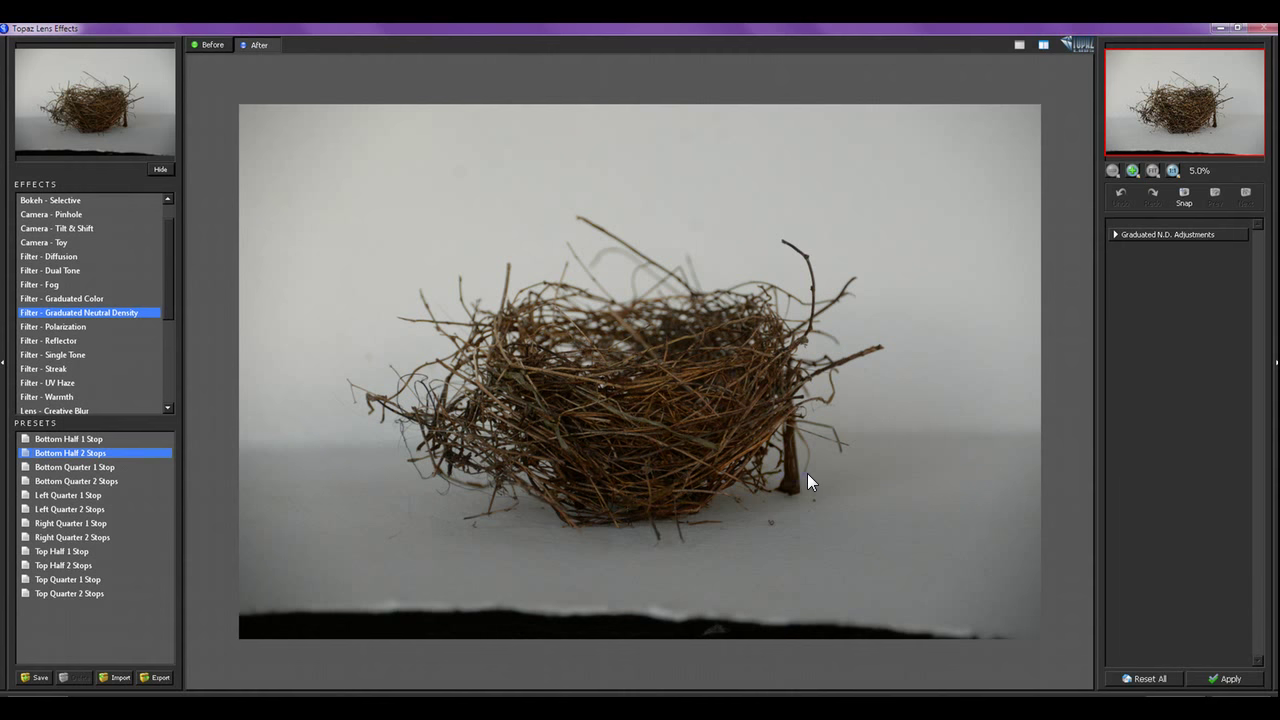
{"action": "left_click", "coordinate": [1205, 680]}
{"action": "left_click", "coordinate": [1170, 623]}
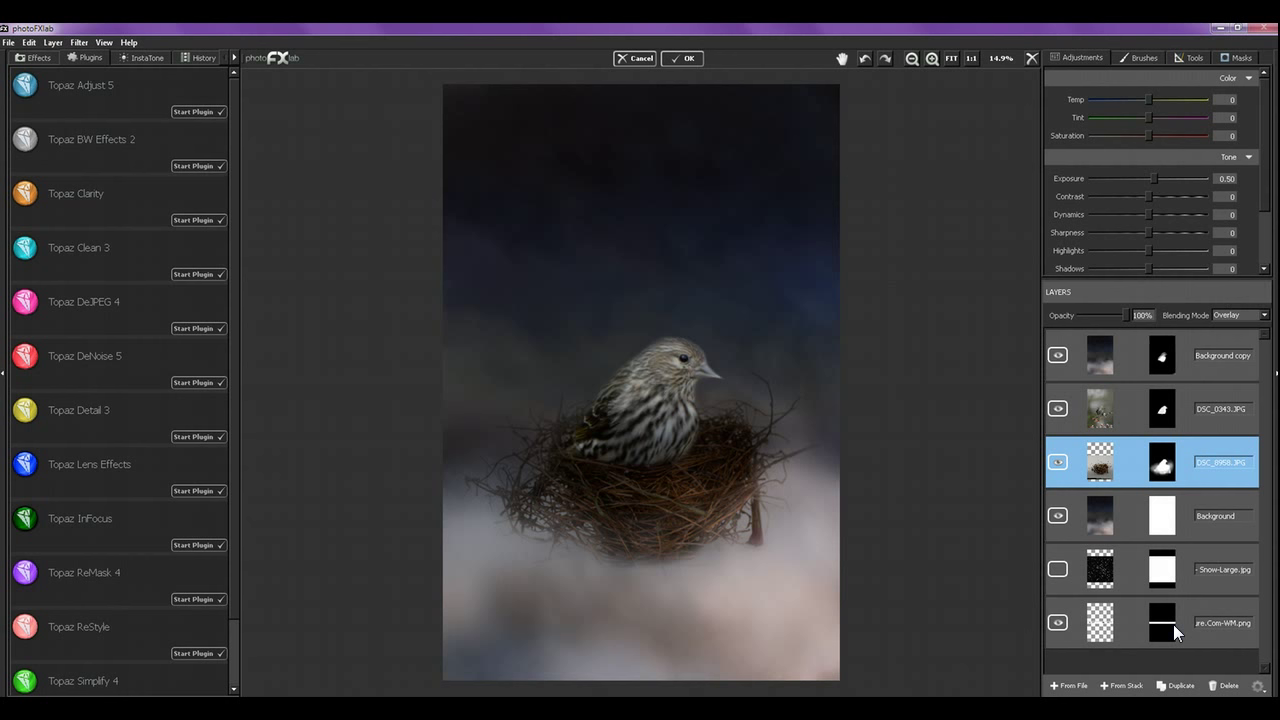
Step: Scale the Background texture layer up to 115% so it fills the canvas around the bird and nest
{"action": "left_click", "coordinate": [1179, 499]}
{"action": "left_click", "coordinate": [1197, 58]}
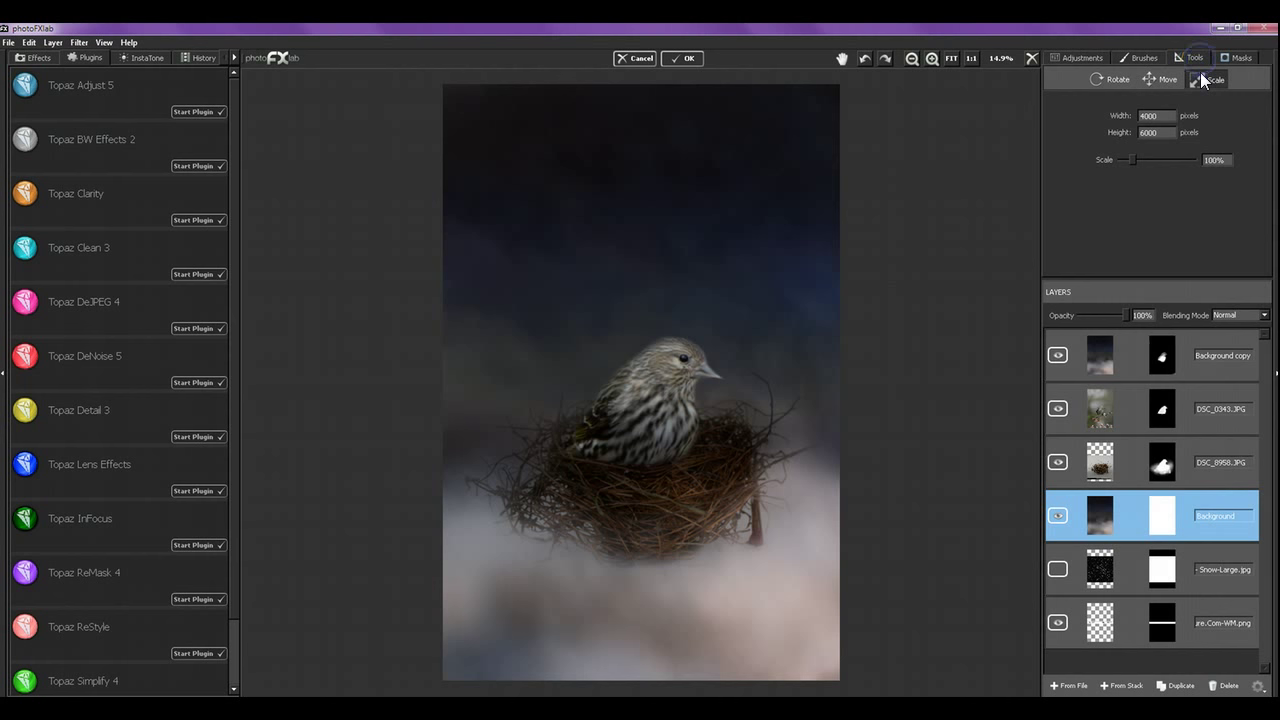
{"action": "left_click", "coordinate": [1206, 80]}
{"action": "left_click_drag", "start_coordinate": [794, 294], "coordinate": [757, 300]}
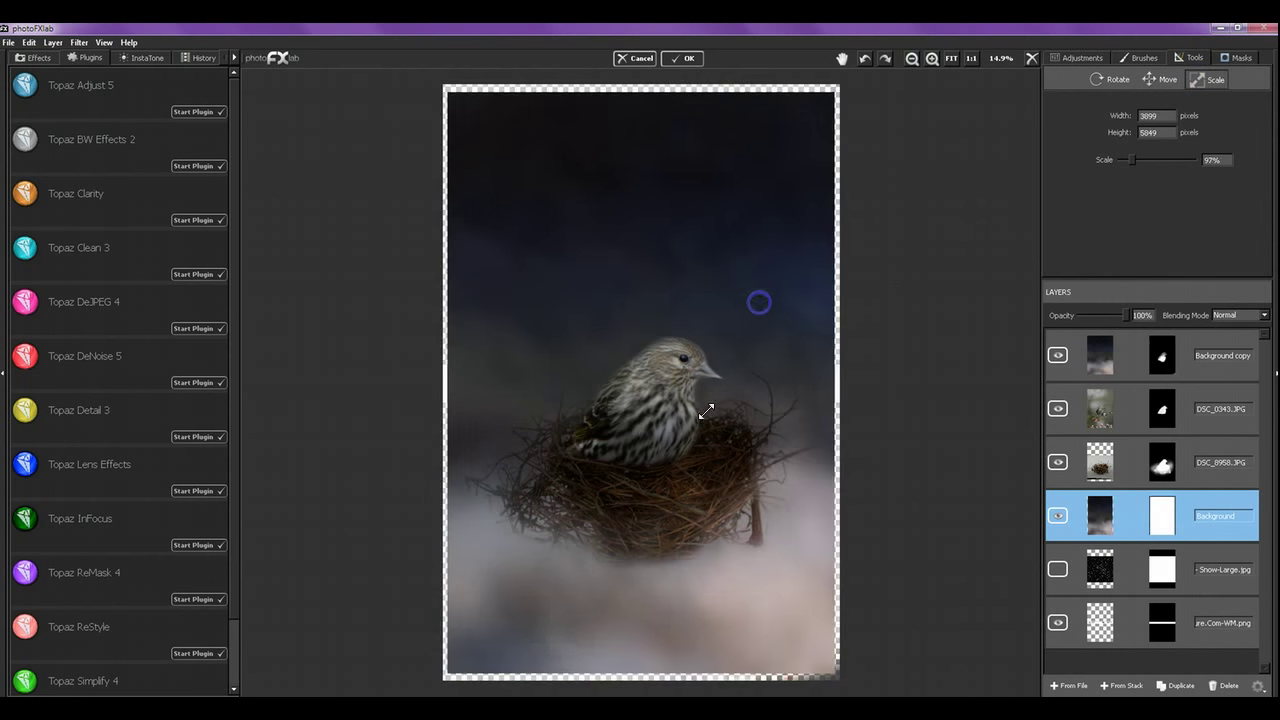
{"action": "left_click", "coordinate": [570, 600]}
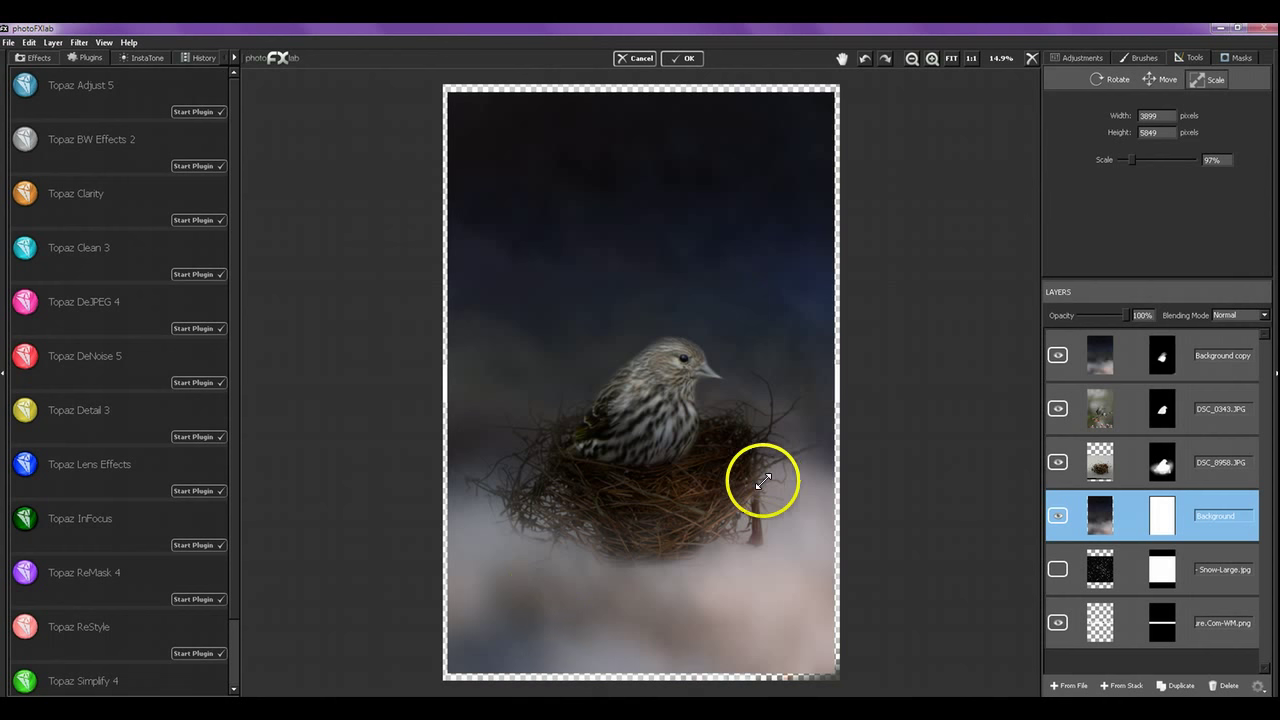
{"action": "left_click_drag", "start_coordinate": [790, 462], "coordinate": [818, 449]}
{"action": "mouse_move", "coordinate": [838, 435]}
{"action": "left_mouse_down"}
{"action": "mouse_move", "coordinate": [890, 399]}
{"action": "mouse_move", "coordinate": [848, 434]}
{"action": "left_mouse_up"}
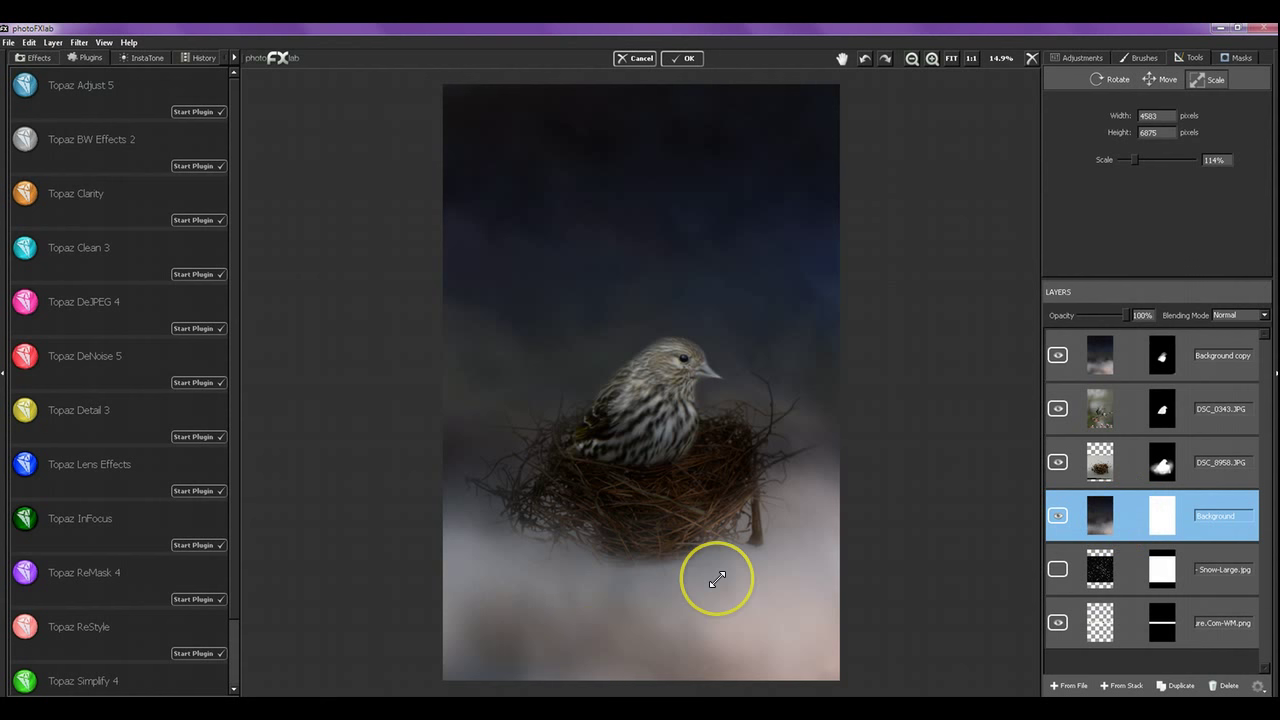
{"action": "left_click", "coordinate": [762, 350]}
{"action": "mouse_move", "coordinate": [762, 350]}
{"action": "left_mouse_down"}
{"action": "mouse_move", "coordinate": [740, 366]}
{"action": "mouse_move", "coordinate": [771, 352]}
{"action": "left_mouse_up"}
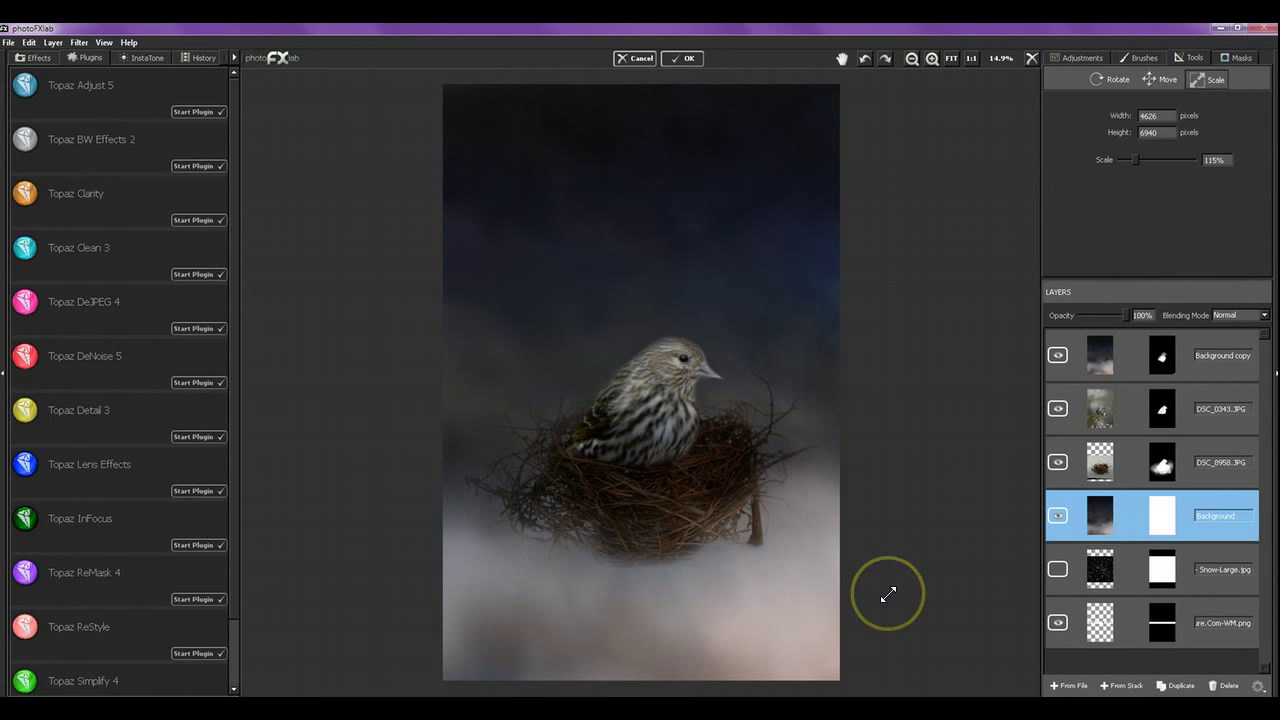
Step: Move the Snow-Large.jpg layer to the top of the layer stack and make it visible
{"action": "left_click", "coordinate": [1131, 360]}
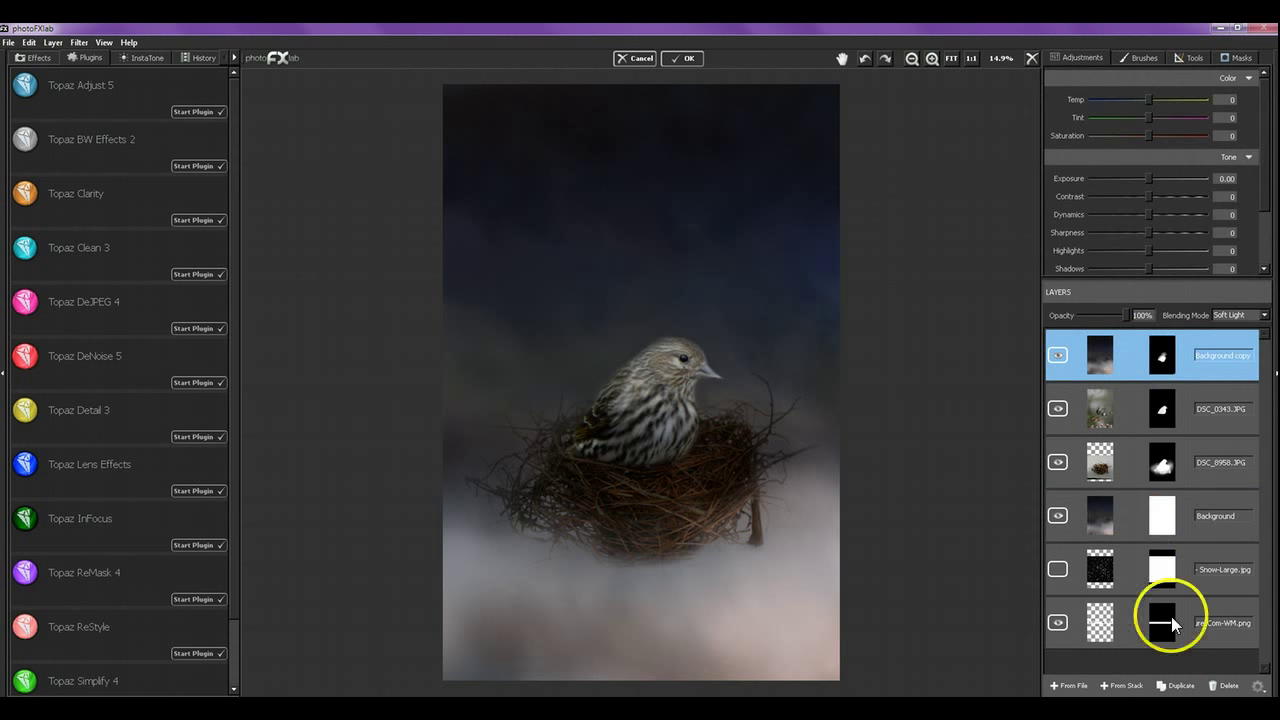
{"action": "left_click", "coordinate": [1128, 585]}
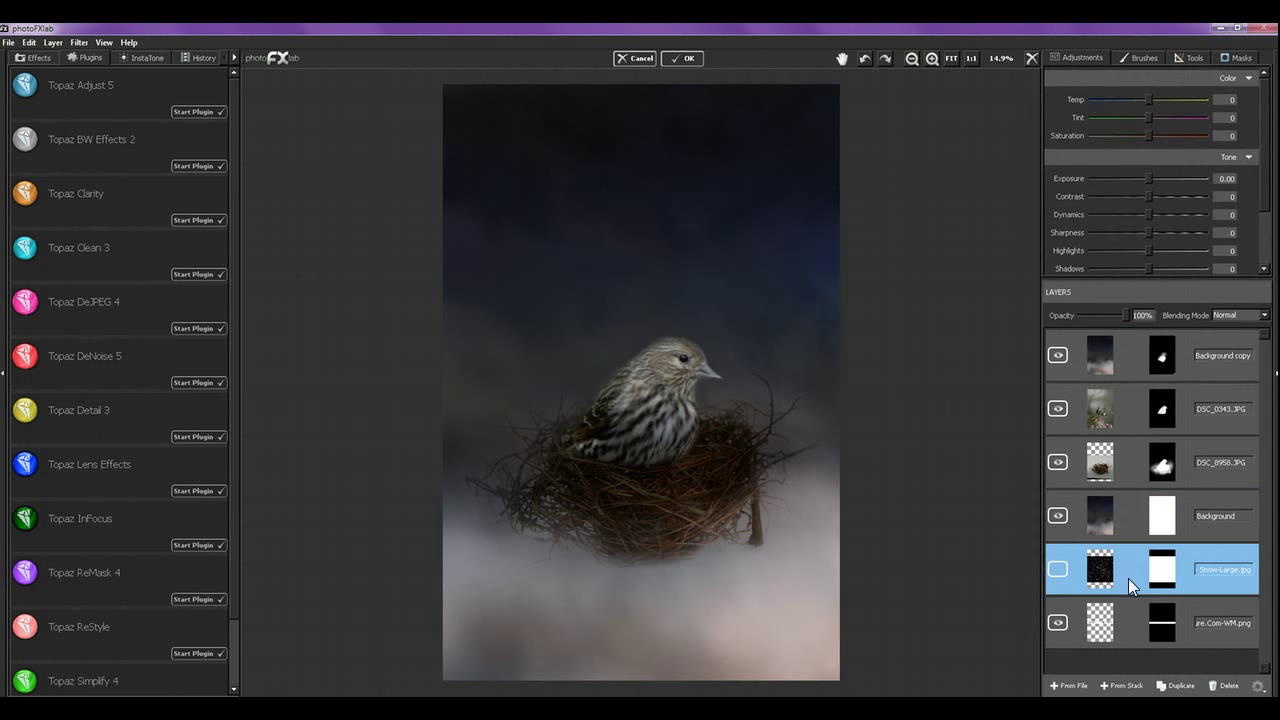
{"action": "left_click_drag", "start_coordinate": [1128, 578], "coordinate": [1168, 380]}
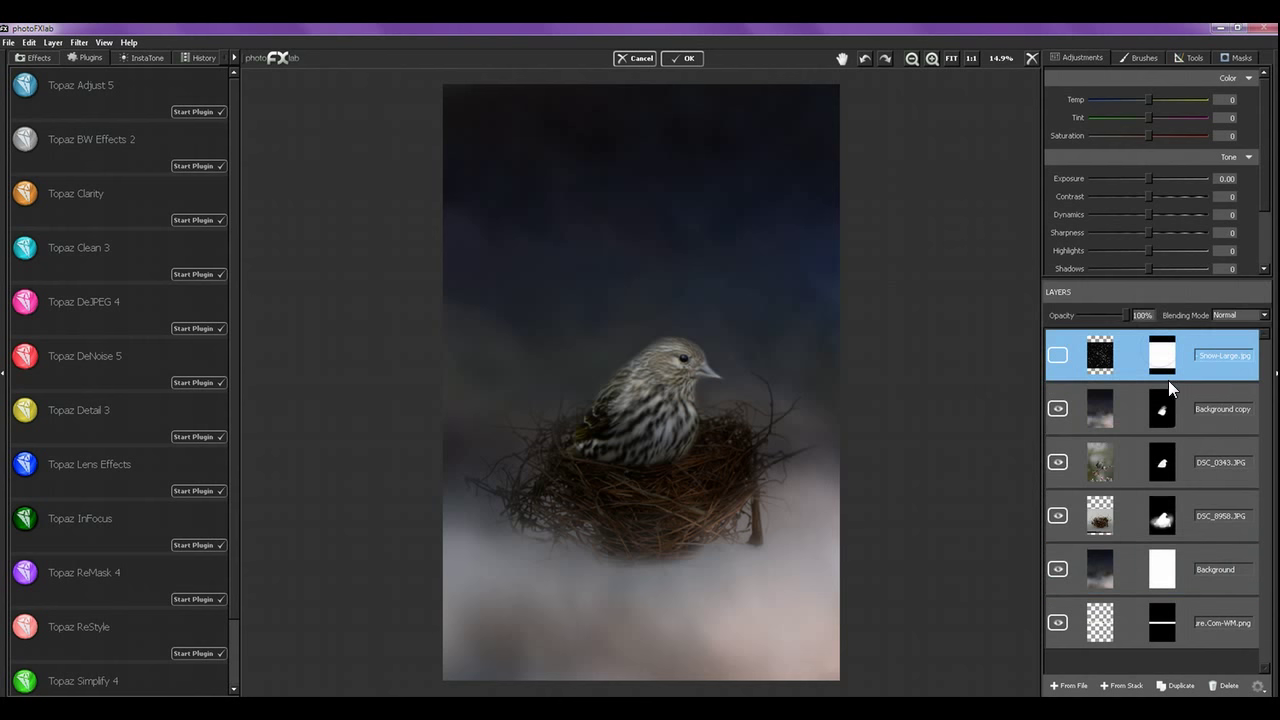
{"action": "left_click", "coordinate": [1060, 357]}
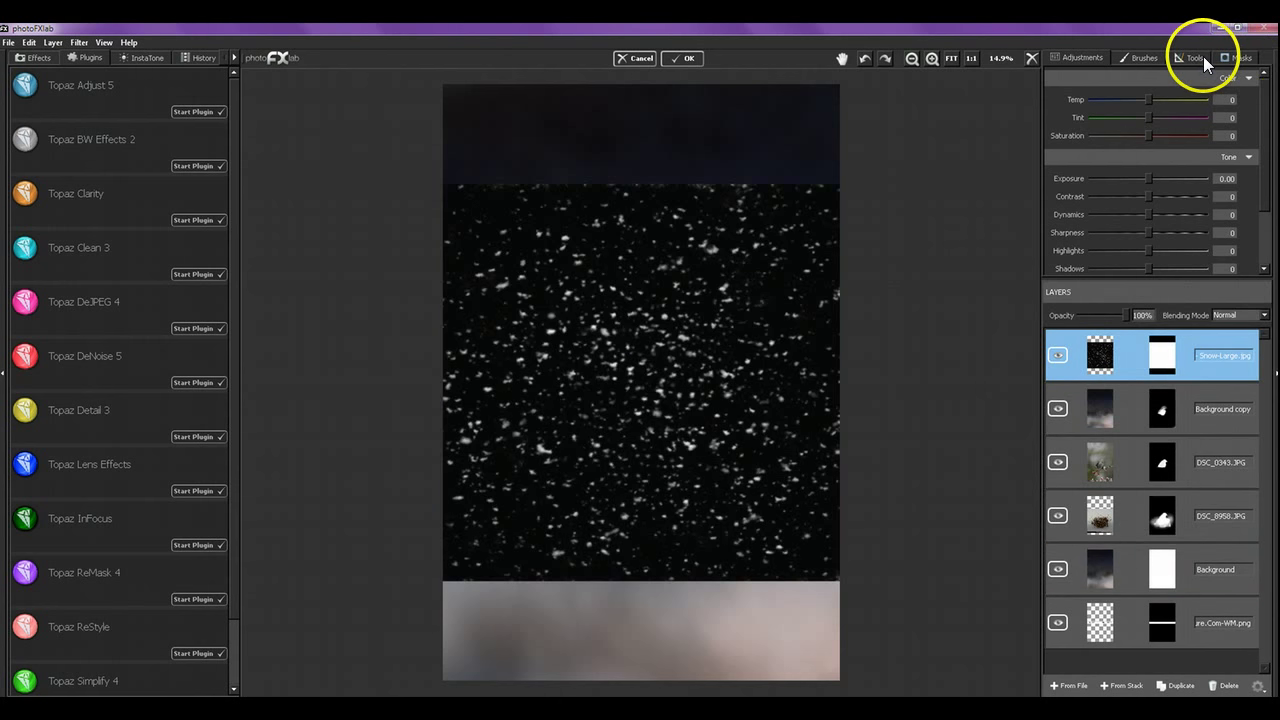
Step: Rotate the Snow-Large.jpg layer 90 degrees and set its blending mode to Screen
{"action": "left_click", "coordinate": [1192, 58]}
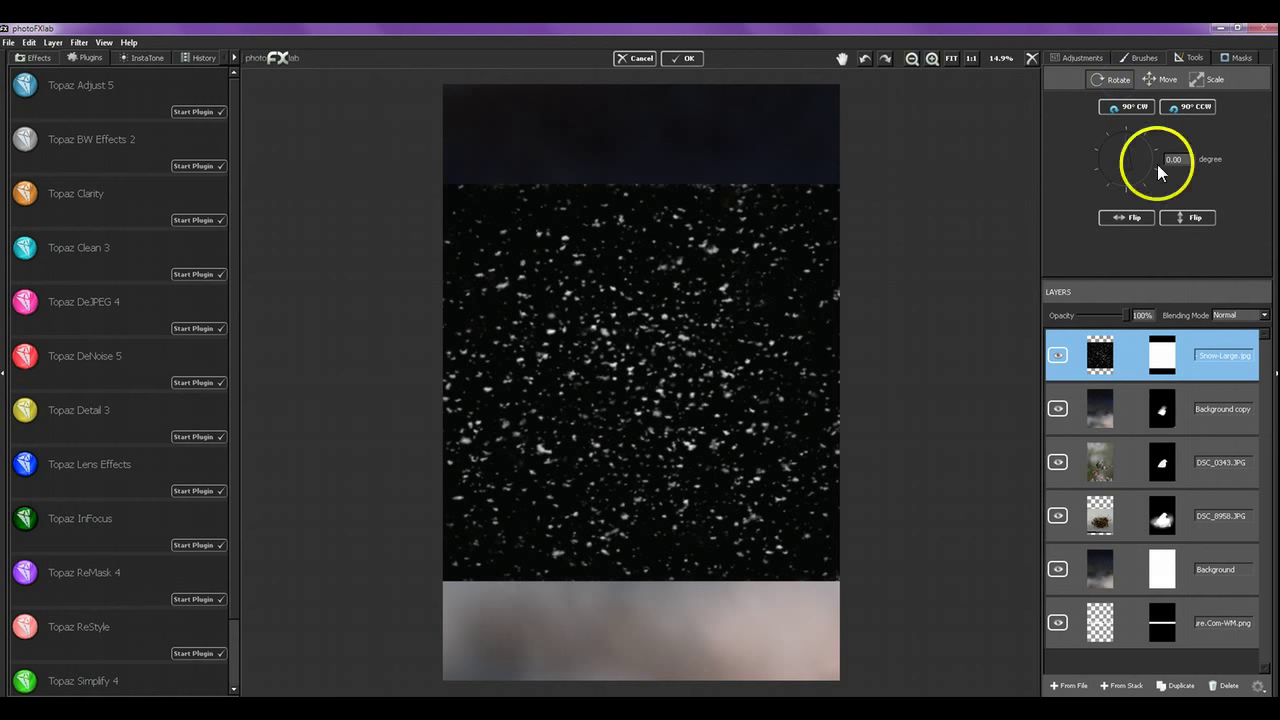
{"action": "left_click_drag", "start_coordinate": [1127, 147], "coordinate": [1154, 166]}
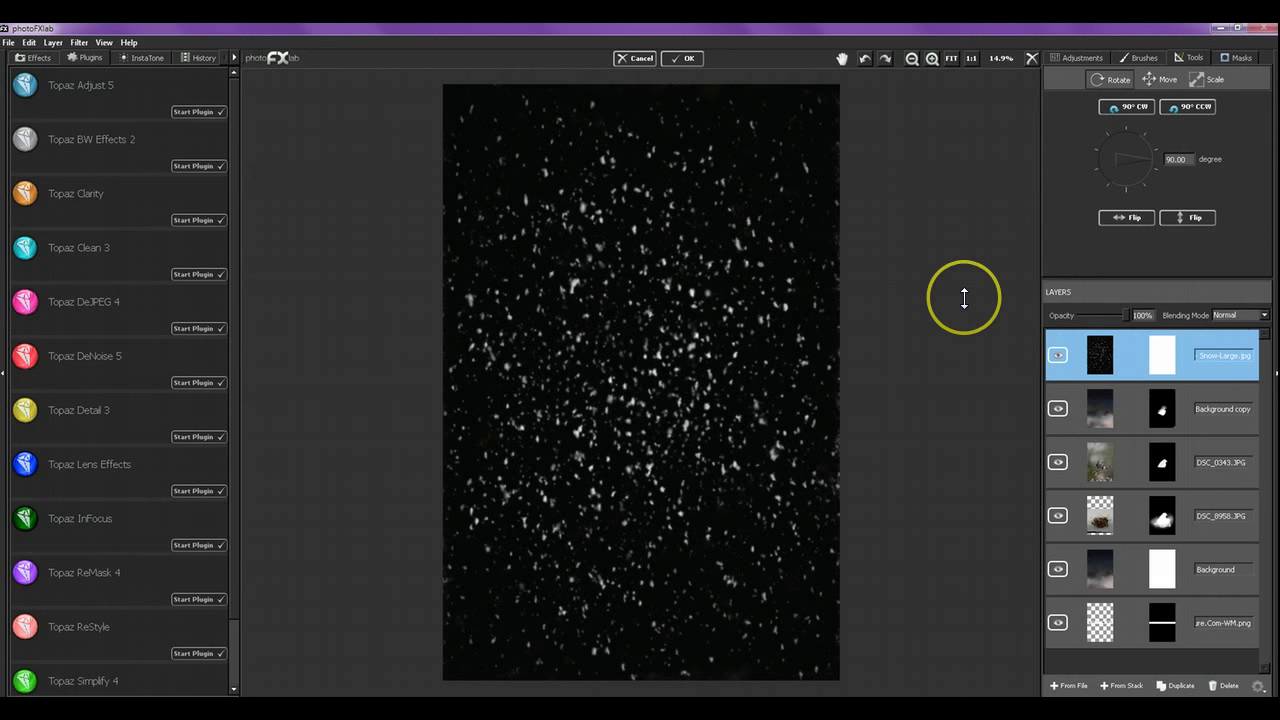
{"action": "left_click", "coordinate": [1244, 317]}
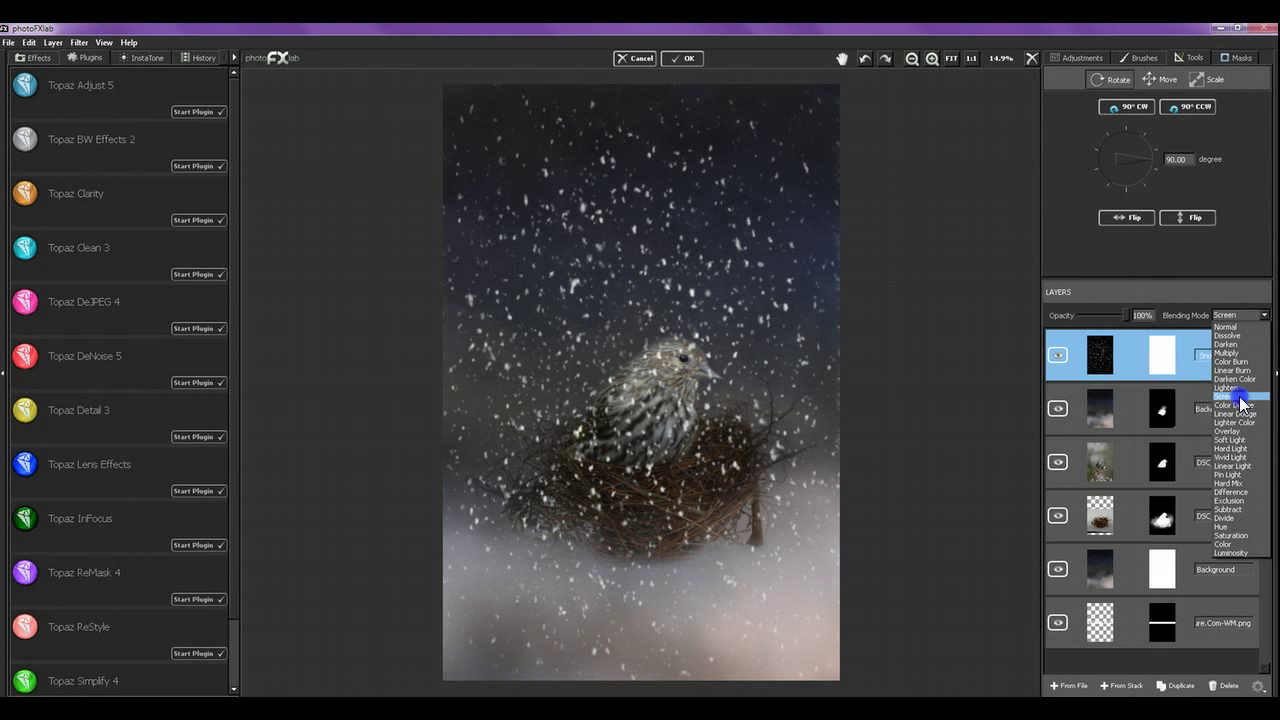
{"action": "left_click", "coordinate": [1240, 398]}
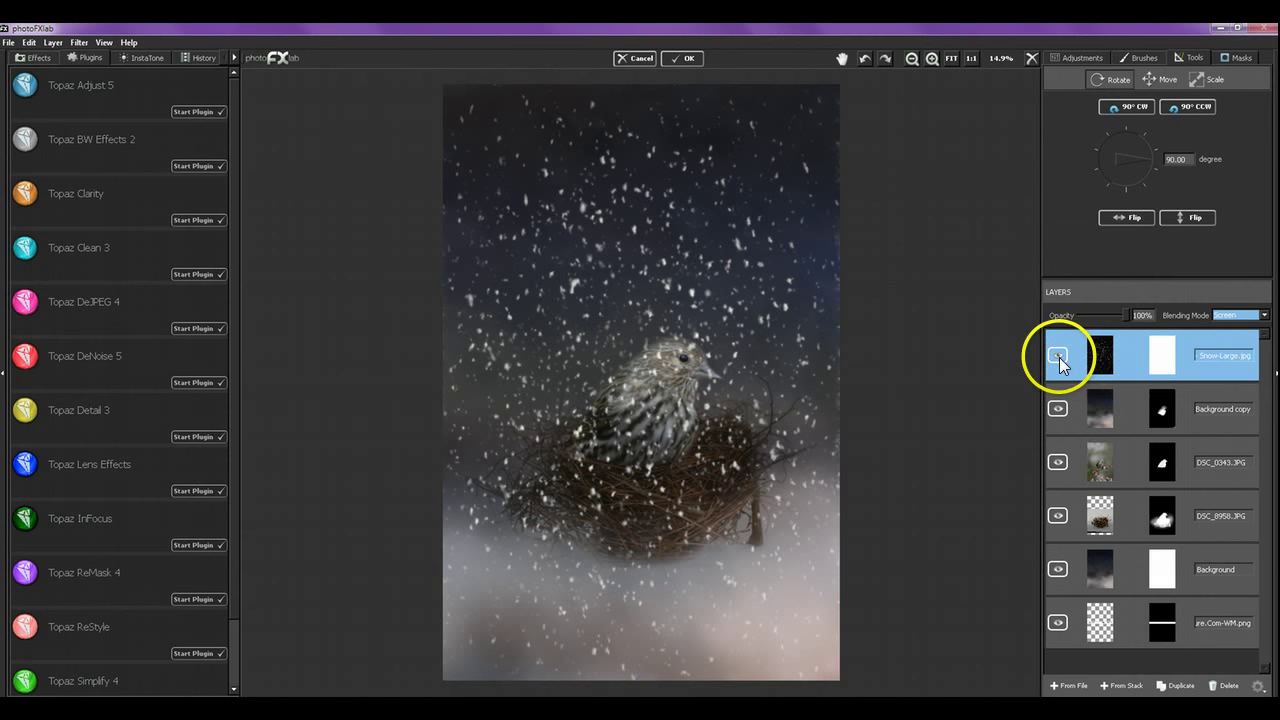
Step: Reduce the Snow-Large.jpg layer's opacity to 64%
{"action": "left_click_drag", "start_coordinate": [1128, 315], "coordinate": [1156, 313]}
{"action": "left_click", "coordinate": [1226, 313]}
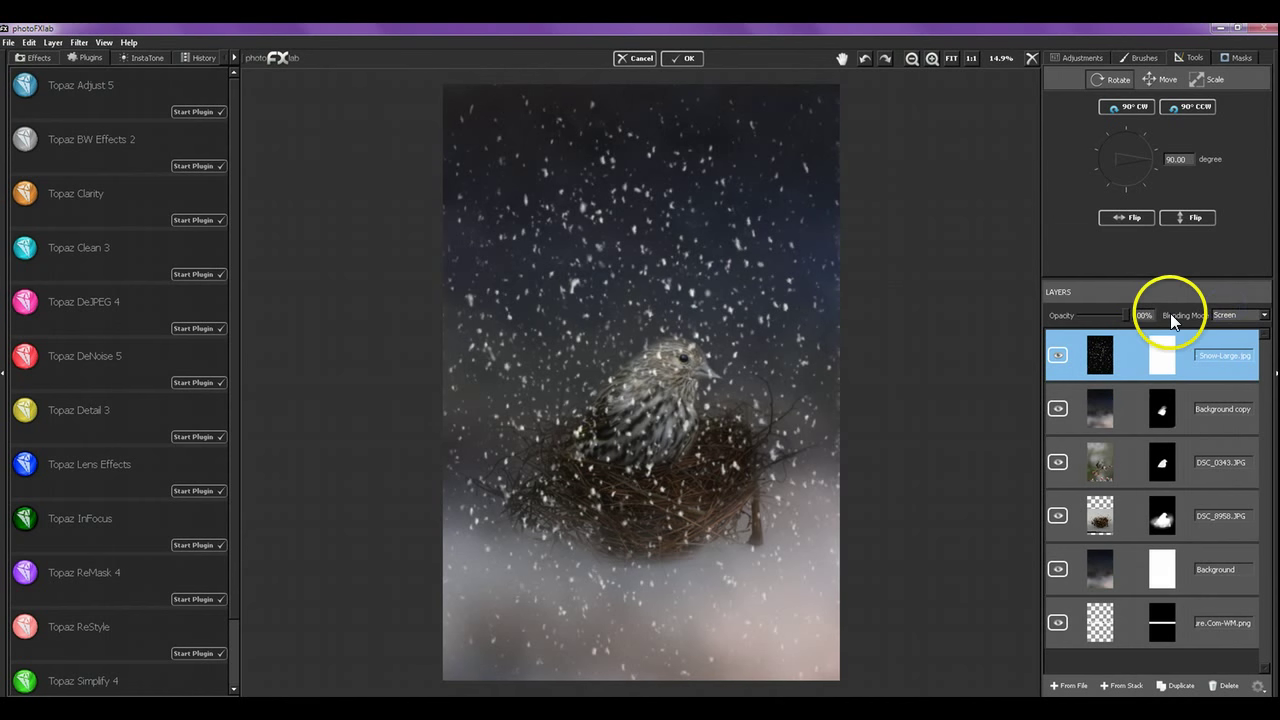
{"action": "left_click_drag", "start_coordinate": [1120, 315], "coordinate": [1113, 315]}
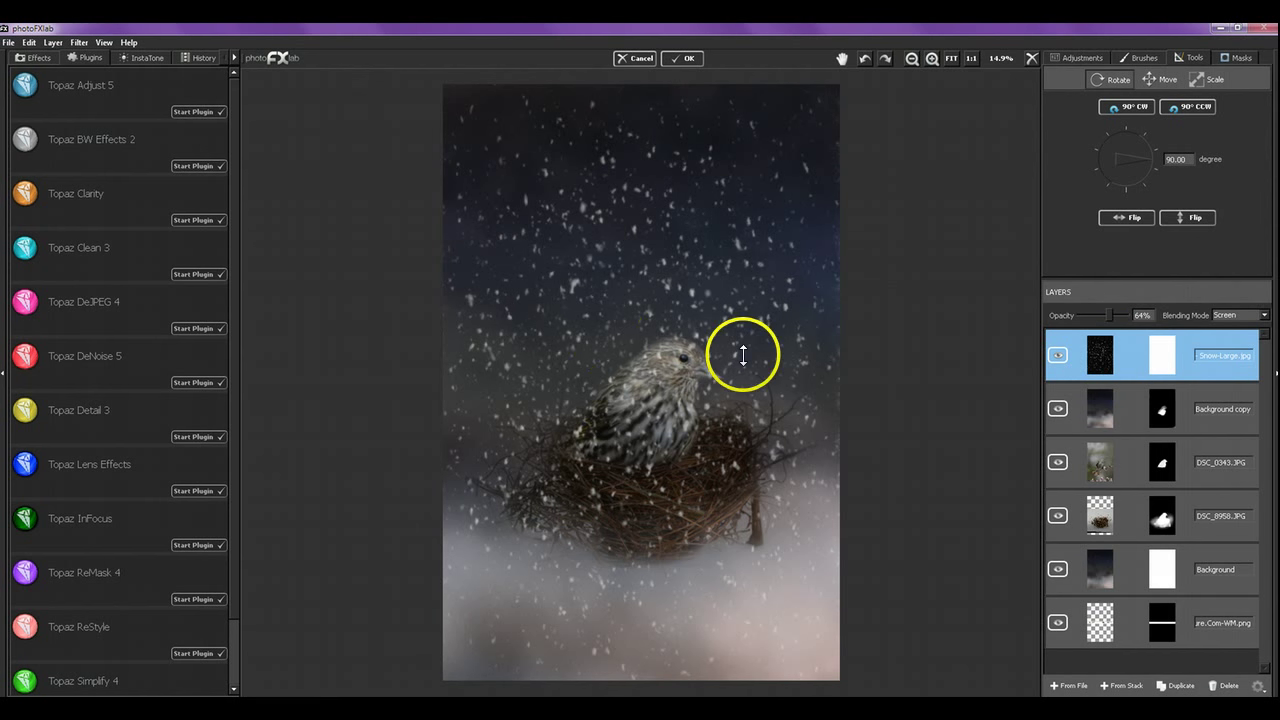
Step: Hide the Snow-Large.jpg layer and add the DT- Winter Collection - Snow-Jumbo image from file directly above the Background layer
{"action": "left_click", "coordinate": [1058, 355]}
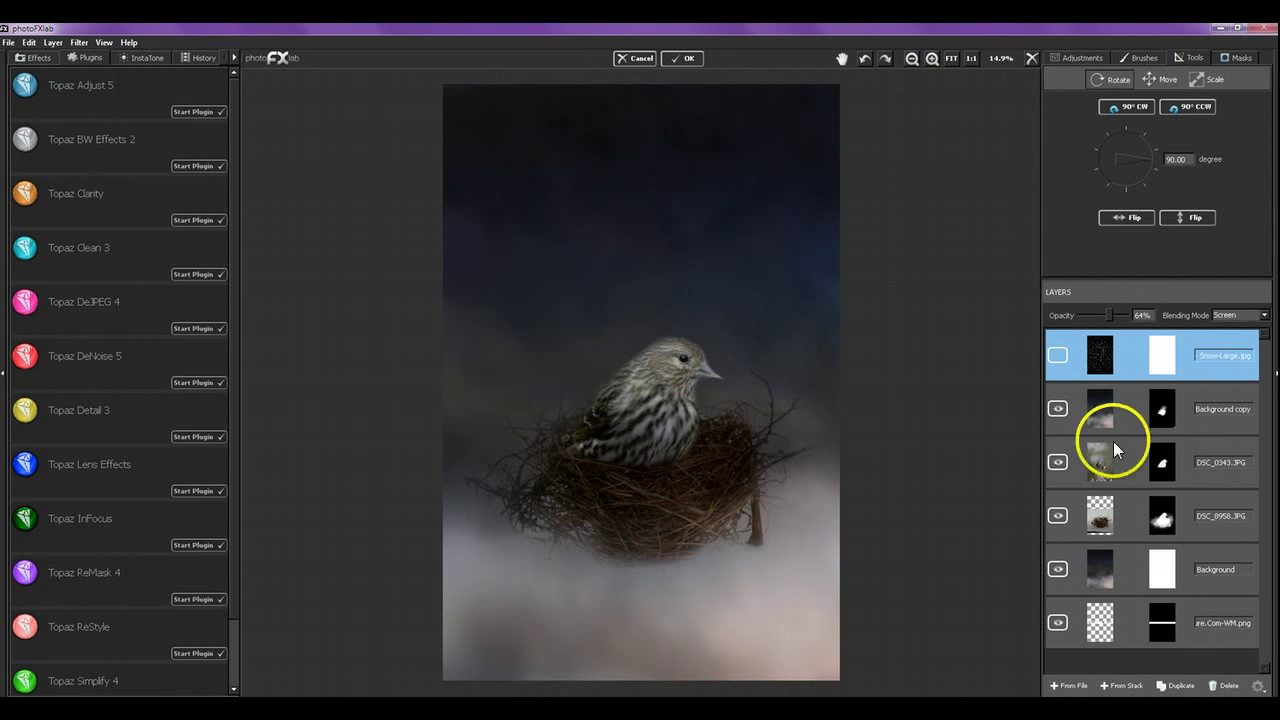
{"action": "left_click", "coordinate": [1123, 566]}
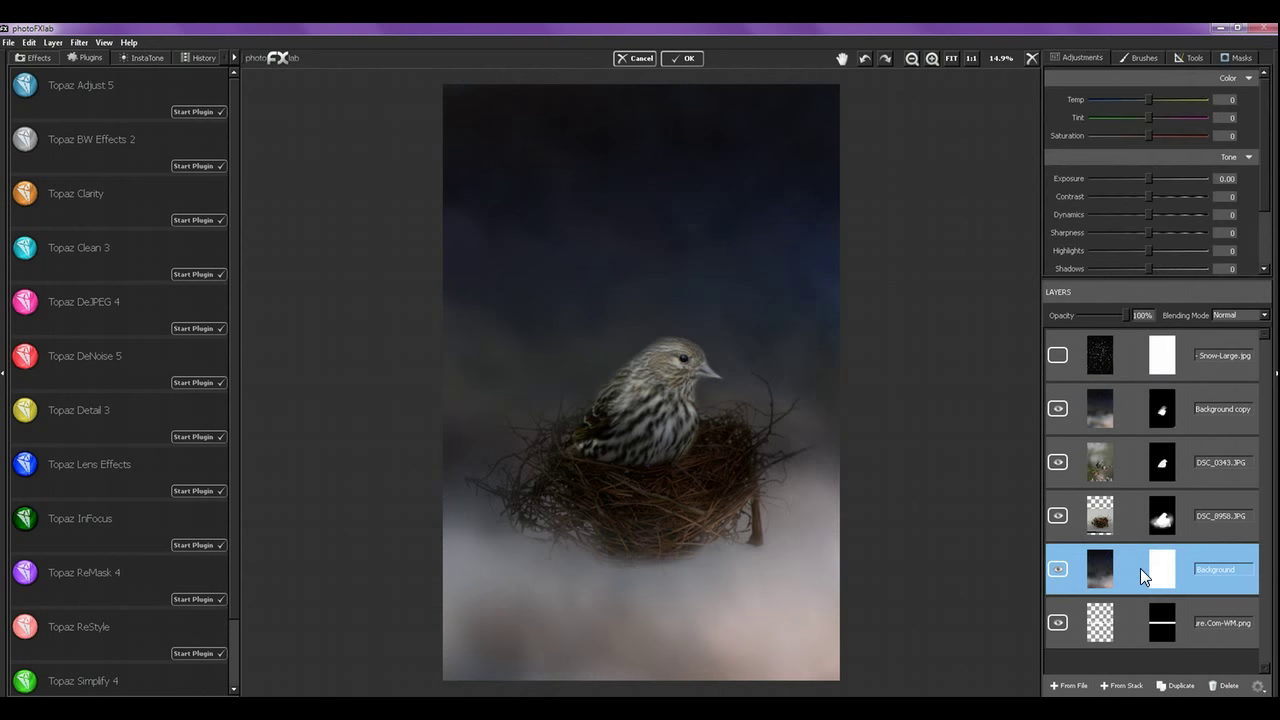
{"action": "left_click", "coordinate": [1068, 686]}
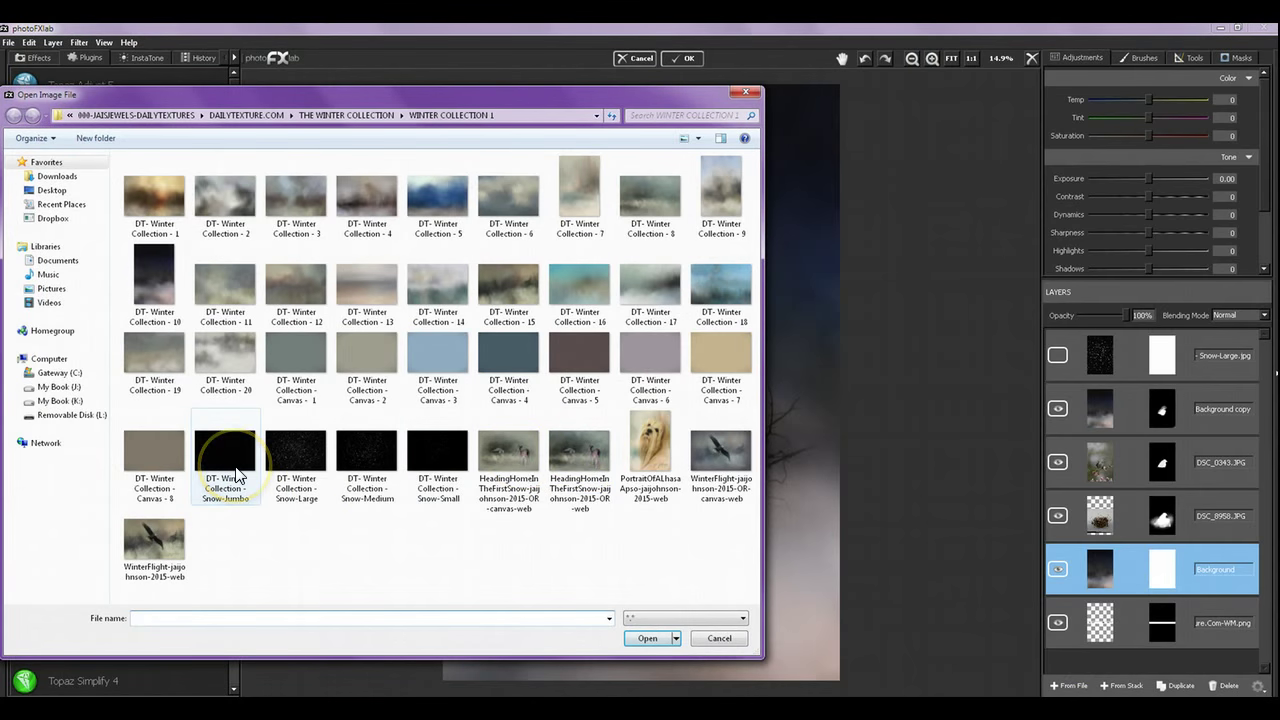
{"action": "double_click", "coordinate": [237, 474]}
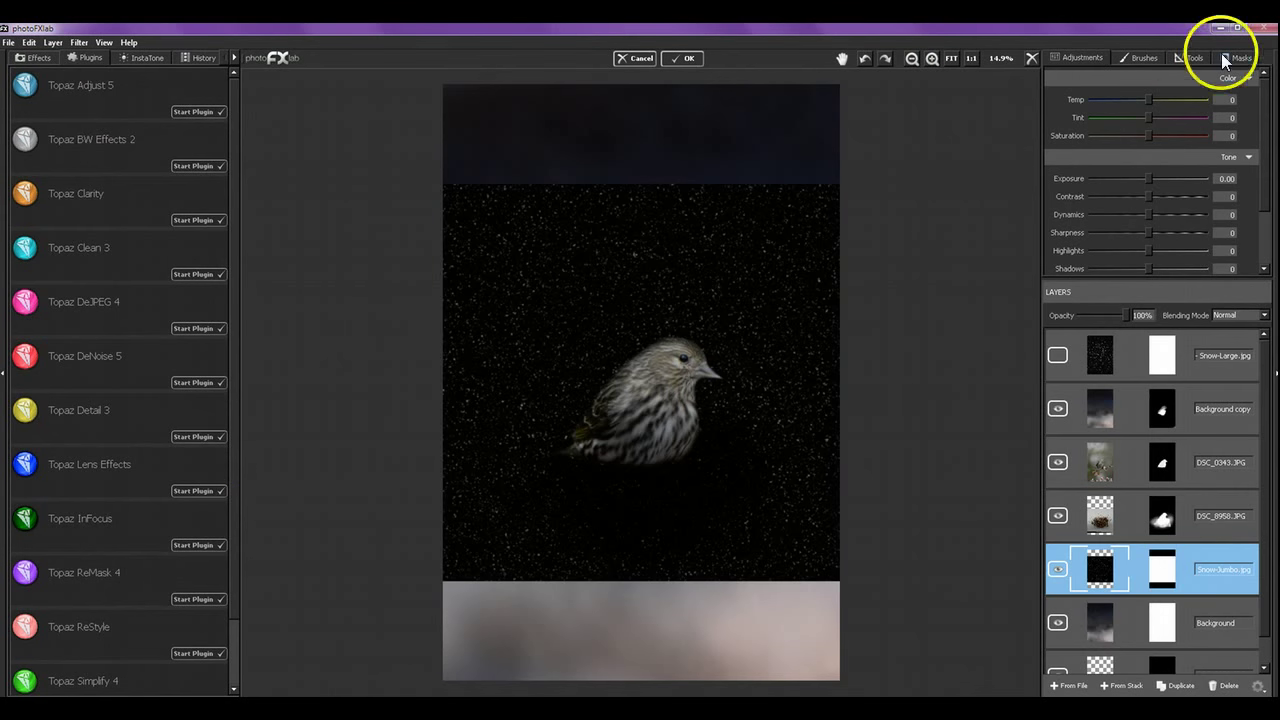
Step: Rotate the Snow-Jumbo.jpg layer 90 degrees and set its blending mode to Screen
{"action": "left_click", "coordinate": [1192, 57]}
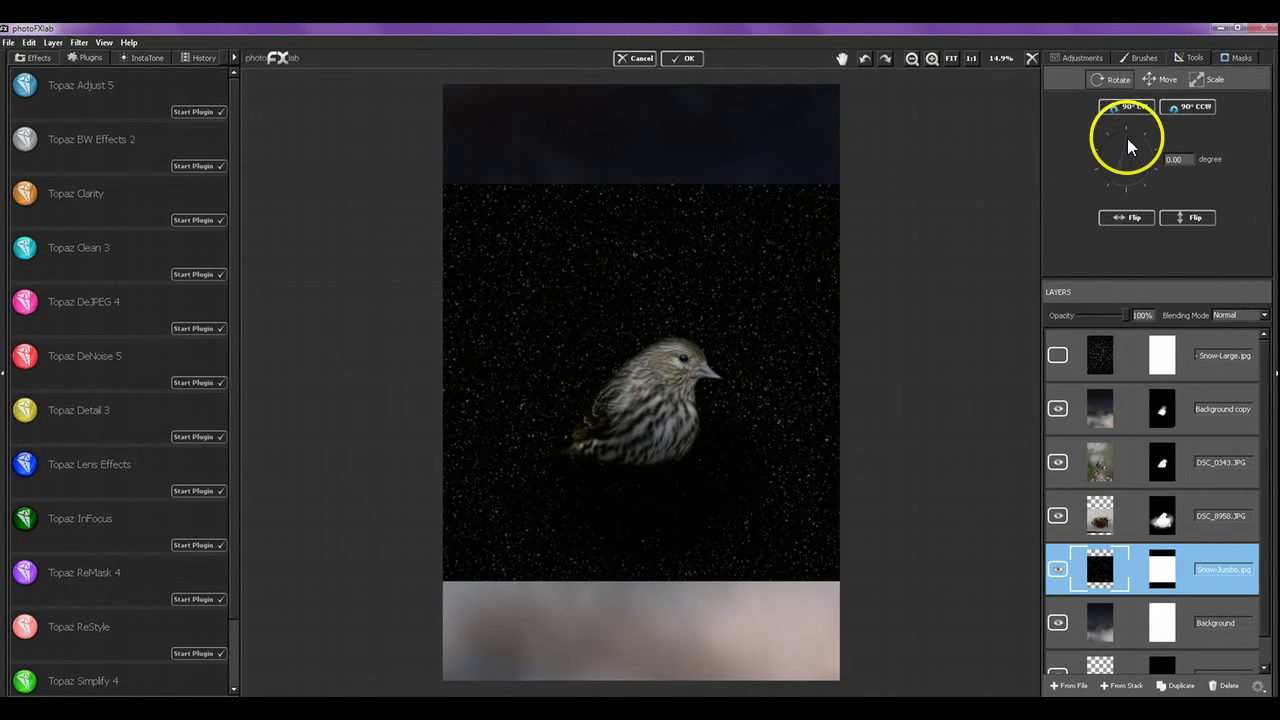
{"action": "left_click_drag", "start_coordinate": [1127, 140], "coordinate": [1152, 163]}
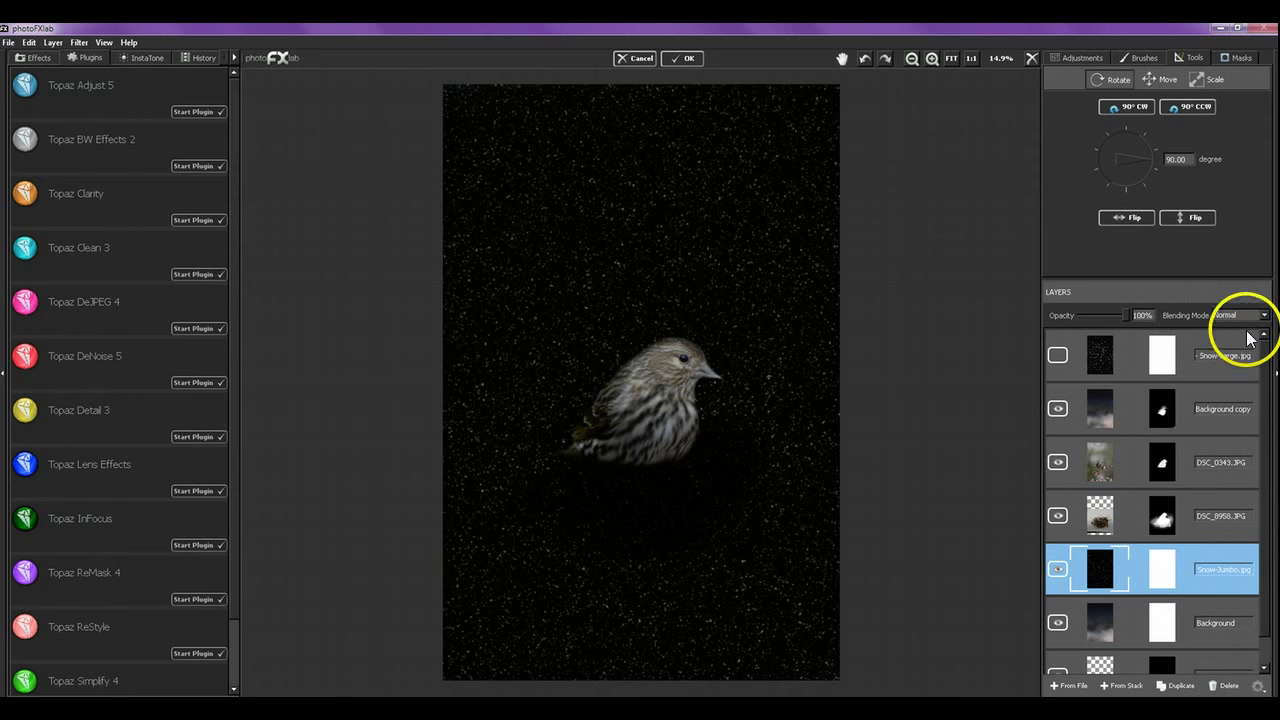
{"action": "left_click", "coordinate": [1240, 315]}
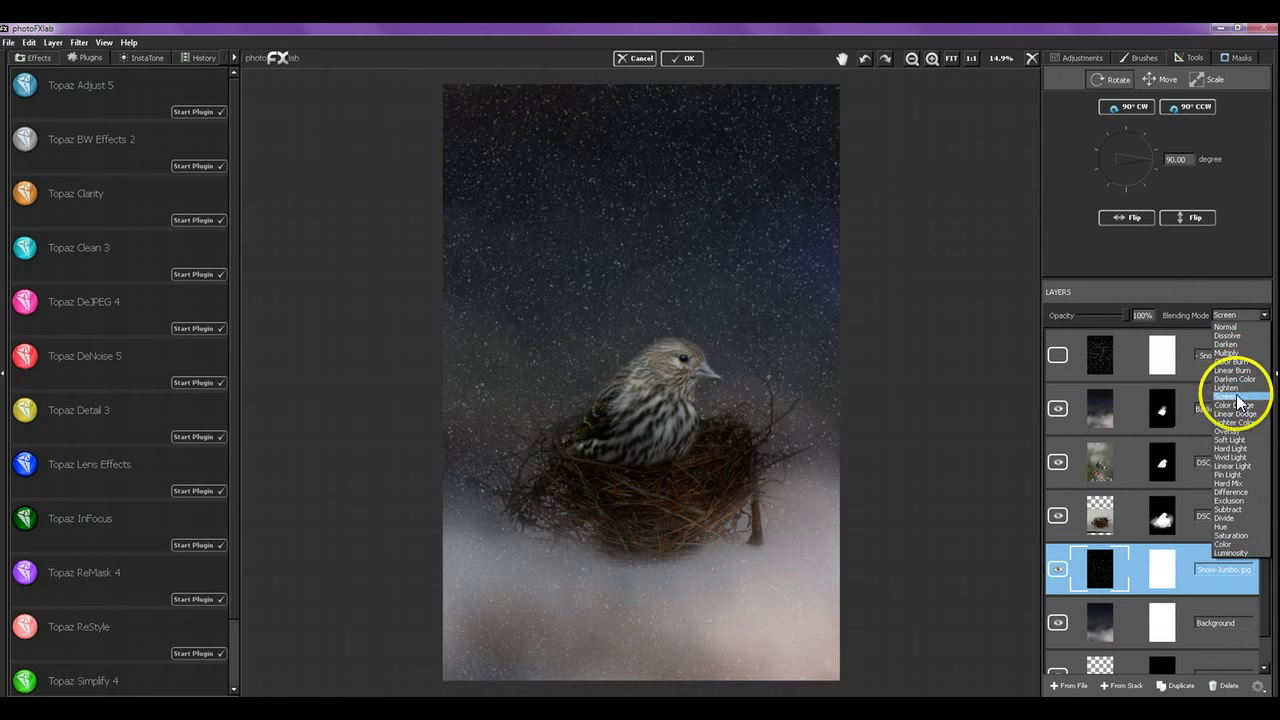
{"action": "left_click", "coordinate": [1228, 396]}
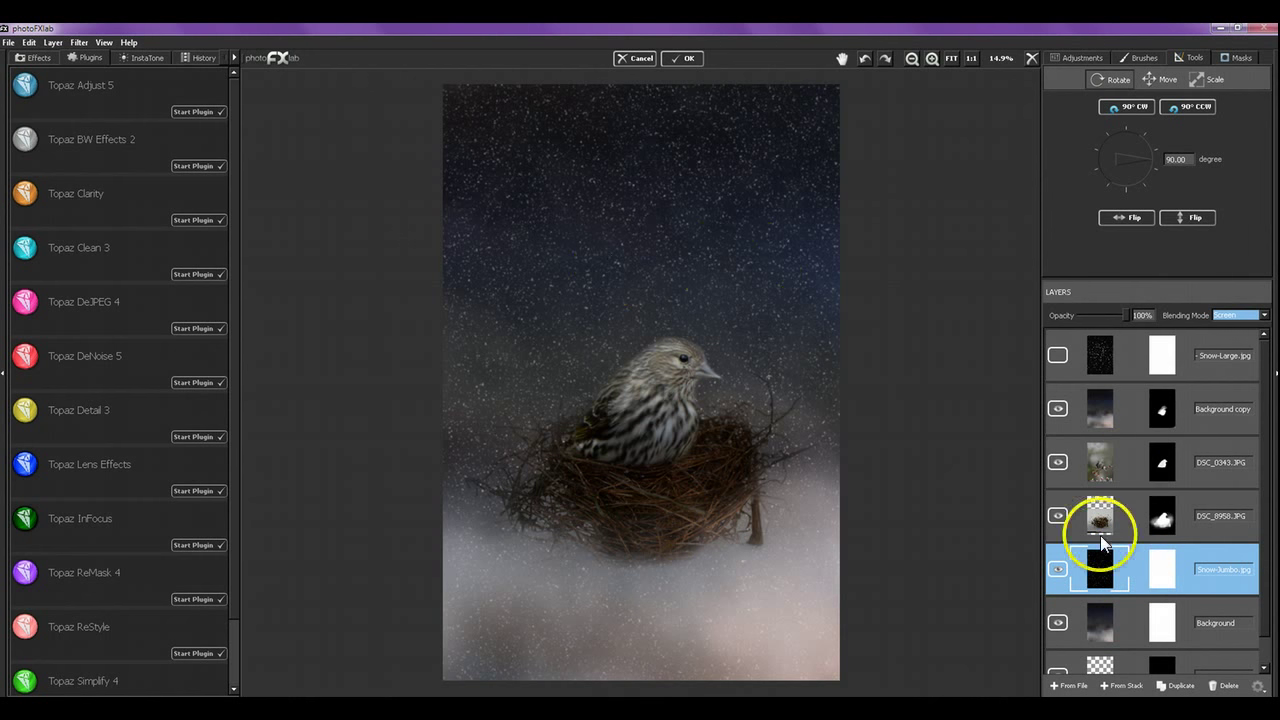
Step: Show the Snow-Large.jpg layer again and examine the combined snowfall over the bird and nest at 25% and 33.3% zoom
{"action": "left_click", "coordinate": [1058, 360]}
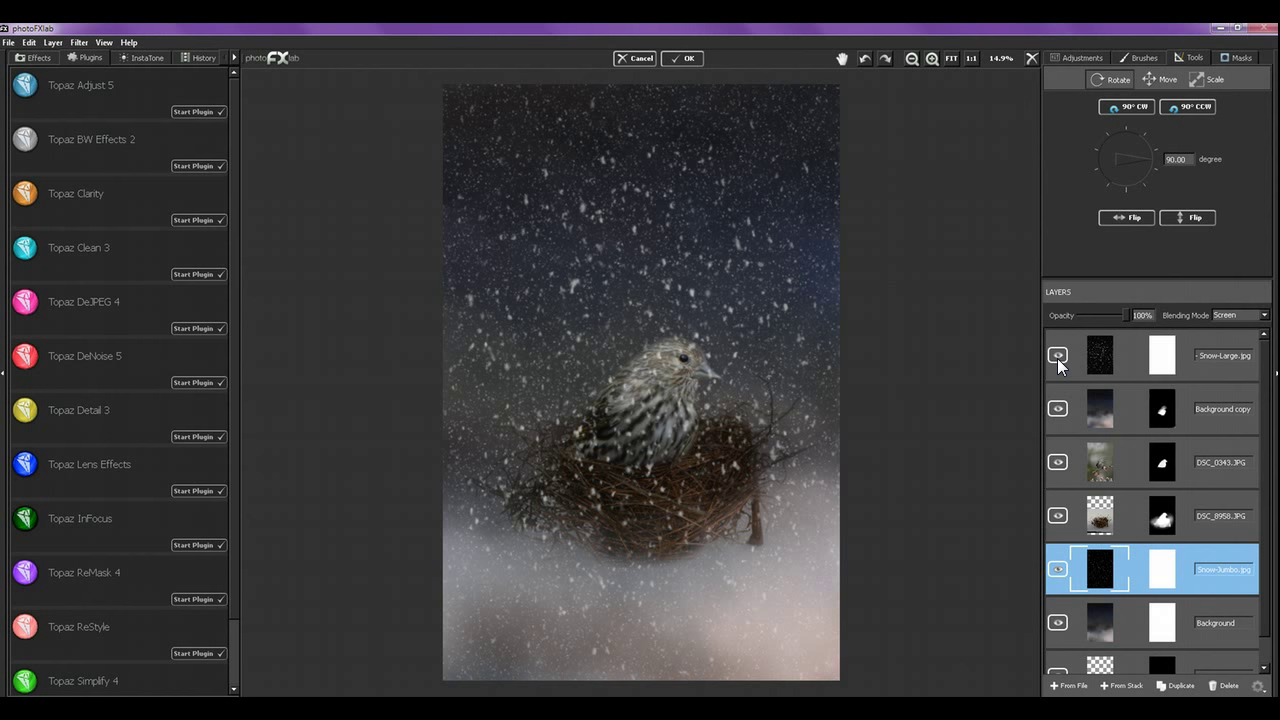
{"action": "left_click", "coordinate": [1231, 345]}
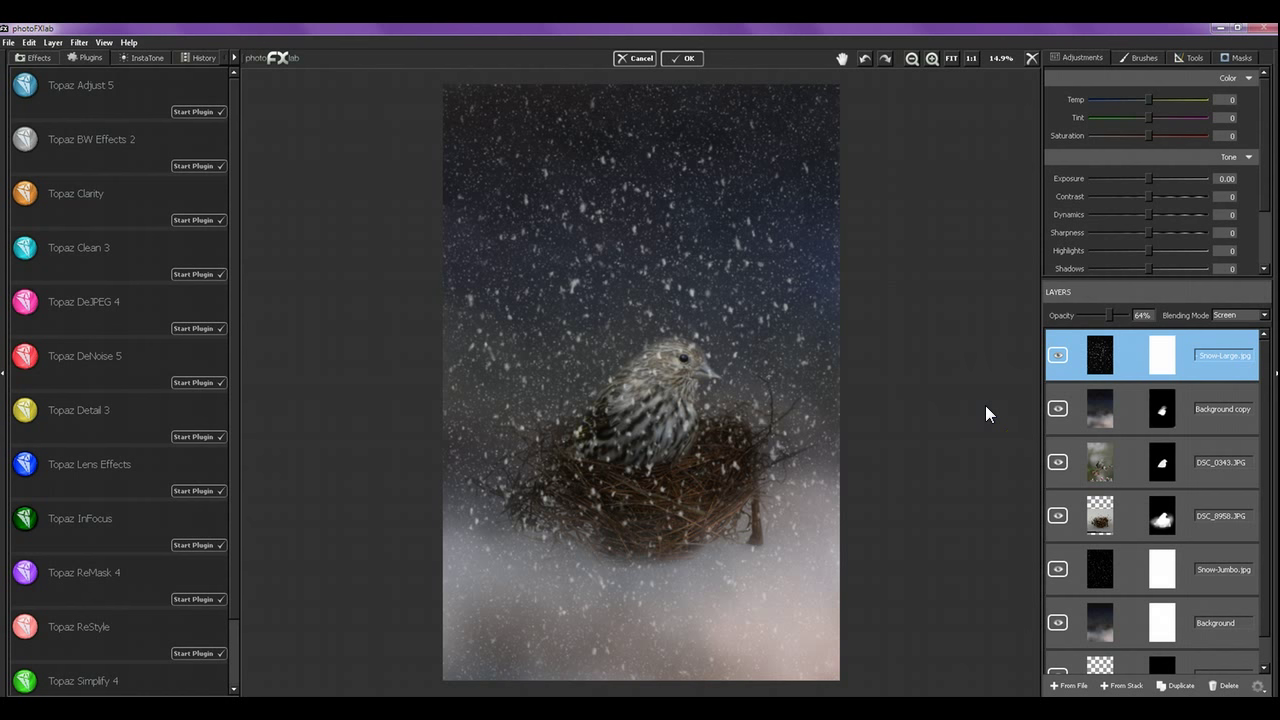
{"action": "left_click", "coordinate": [936, 58]}
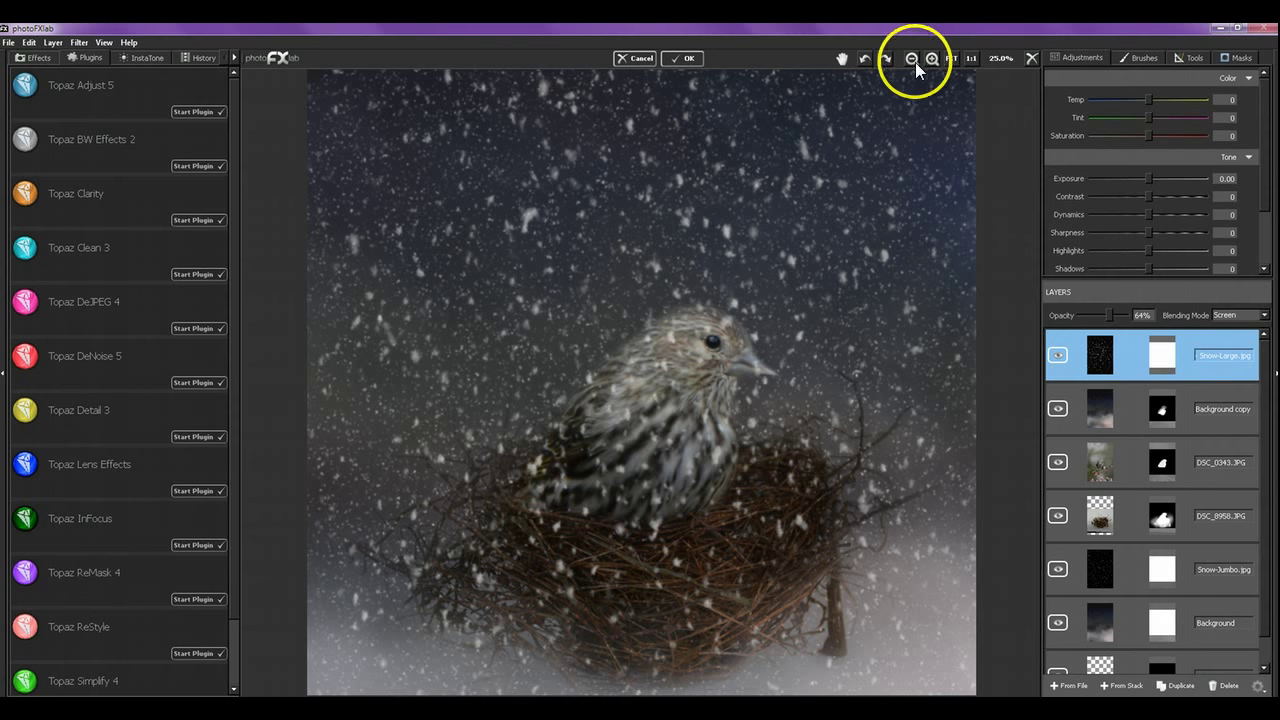
{"action": "left_click", "coordinate": [932, 58]}
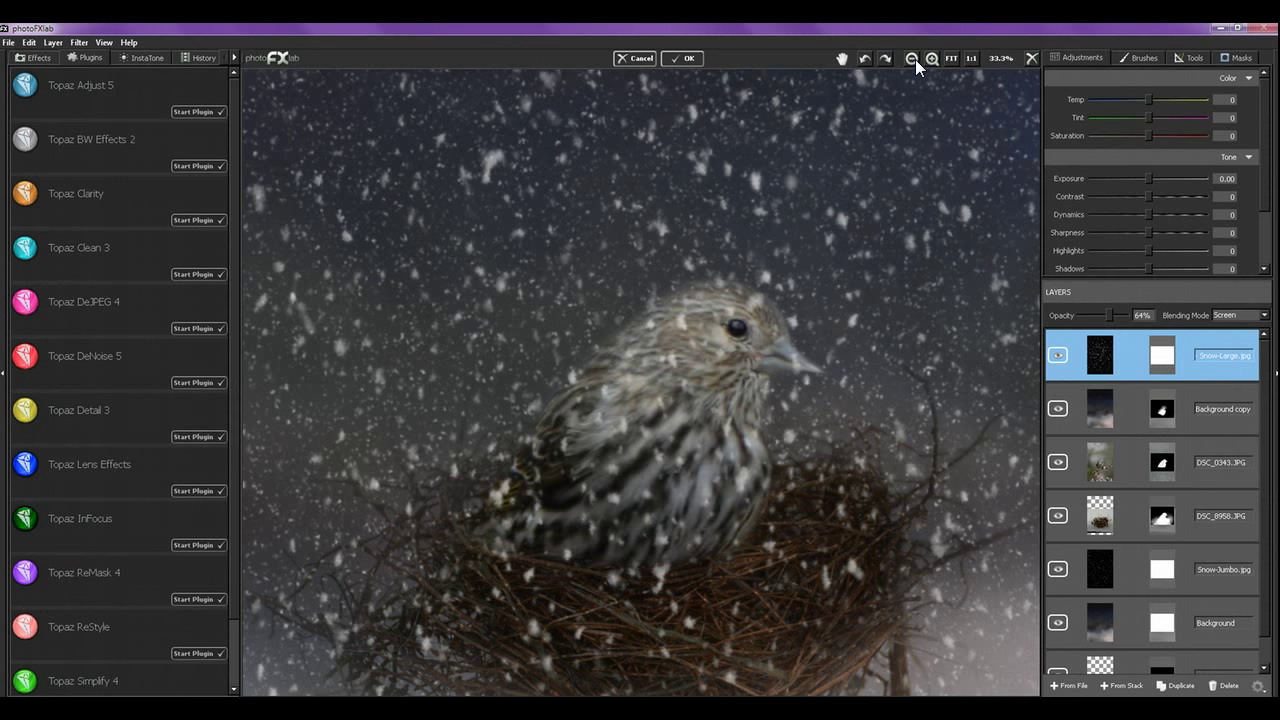
{"action": "left_click", "coordinate": [911, 58]}
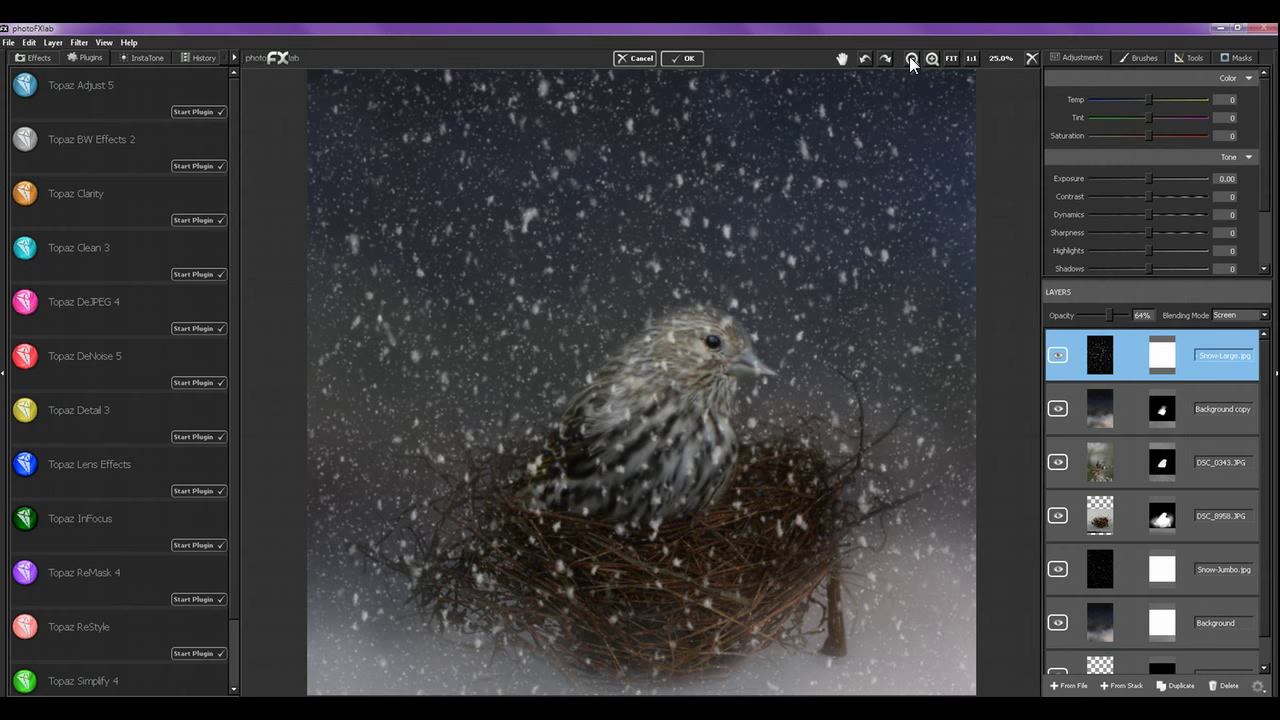
{"action": "left_click", "coordinate": [910, 57]}
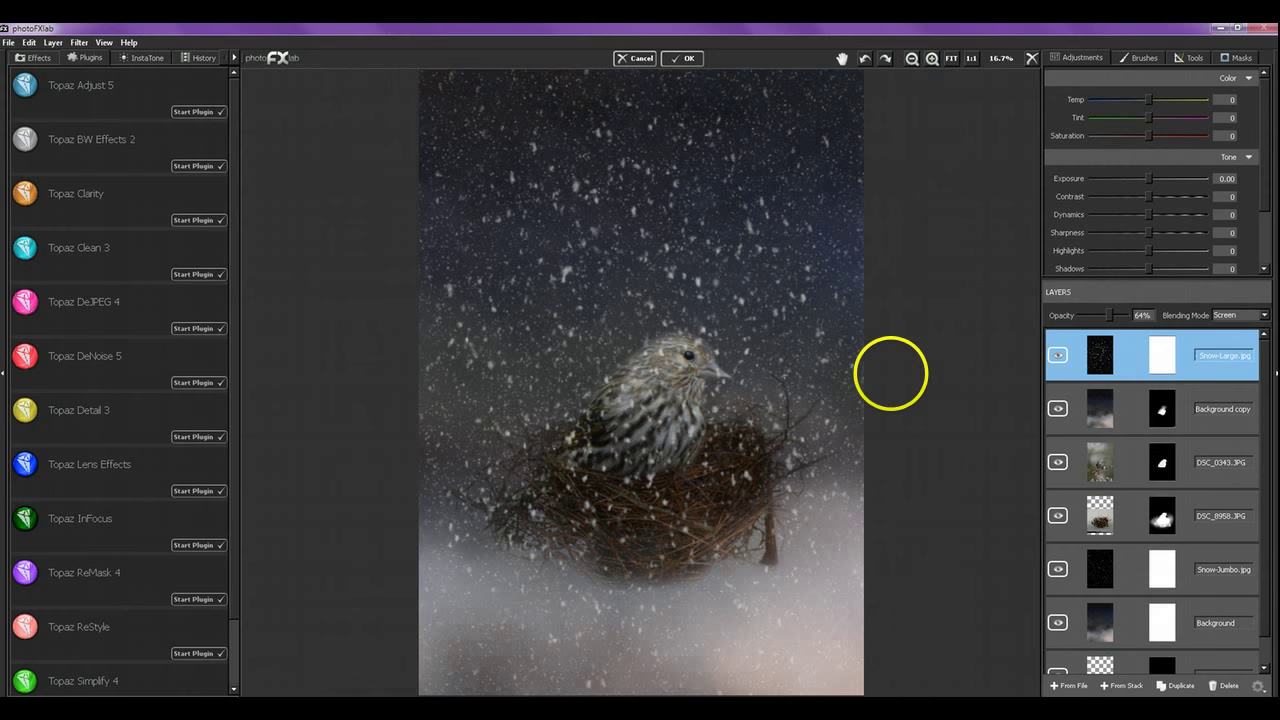
Step: Mask the large snowflakes off the bird's face, breast and lower body on the Snow-Large.jpg layer with brush value 0, size 0.07 and flow 1.00
{"action": "left_click", "coordinate": [932, 58]}
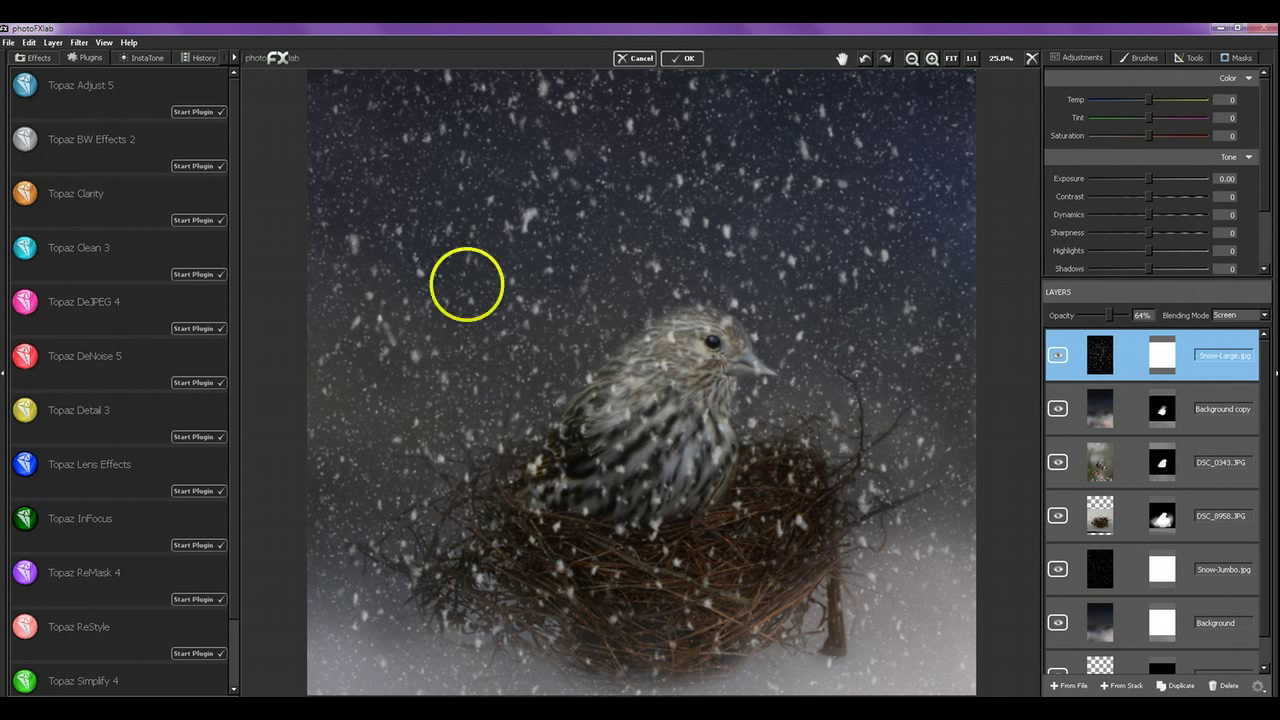
{"action": "left_click", "coordinate": [1249, 63]}
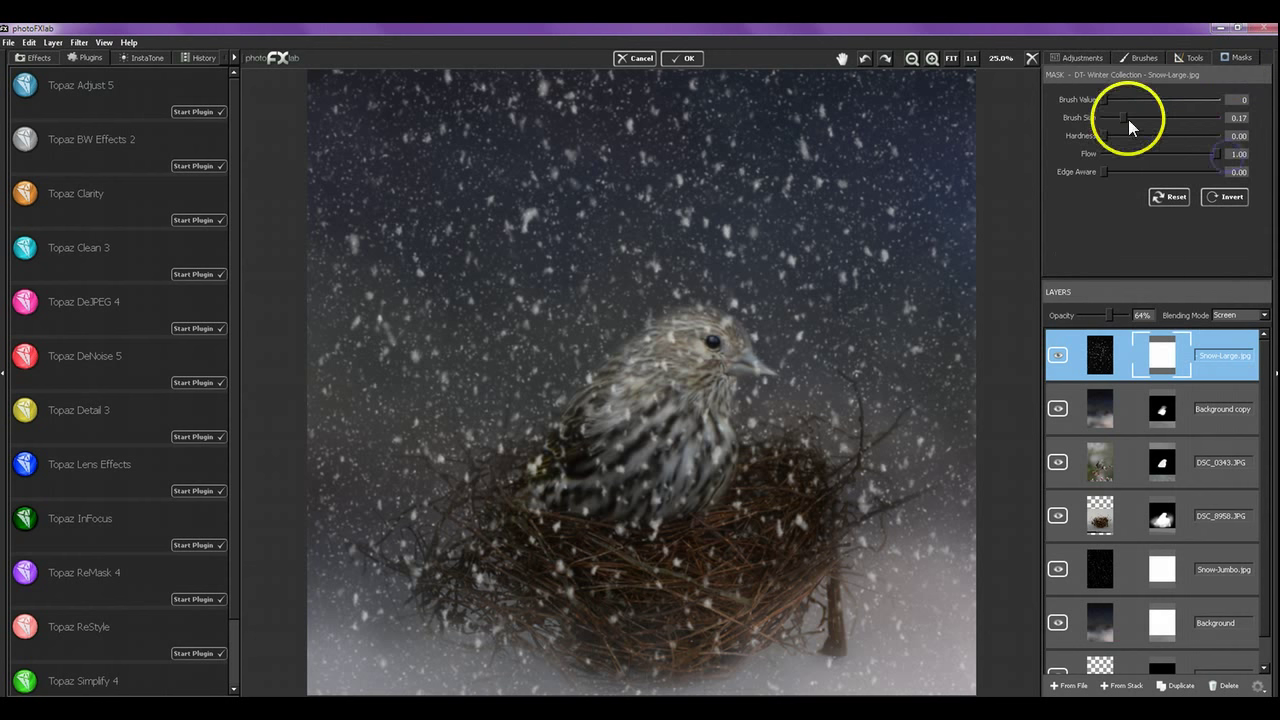
{"action": "left_click_drag", "start_coordinate": [1106, 124], "coordinate": [1108, 124]}
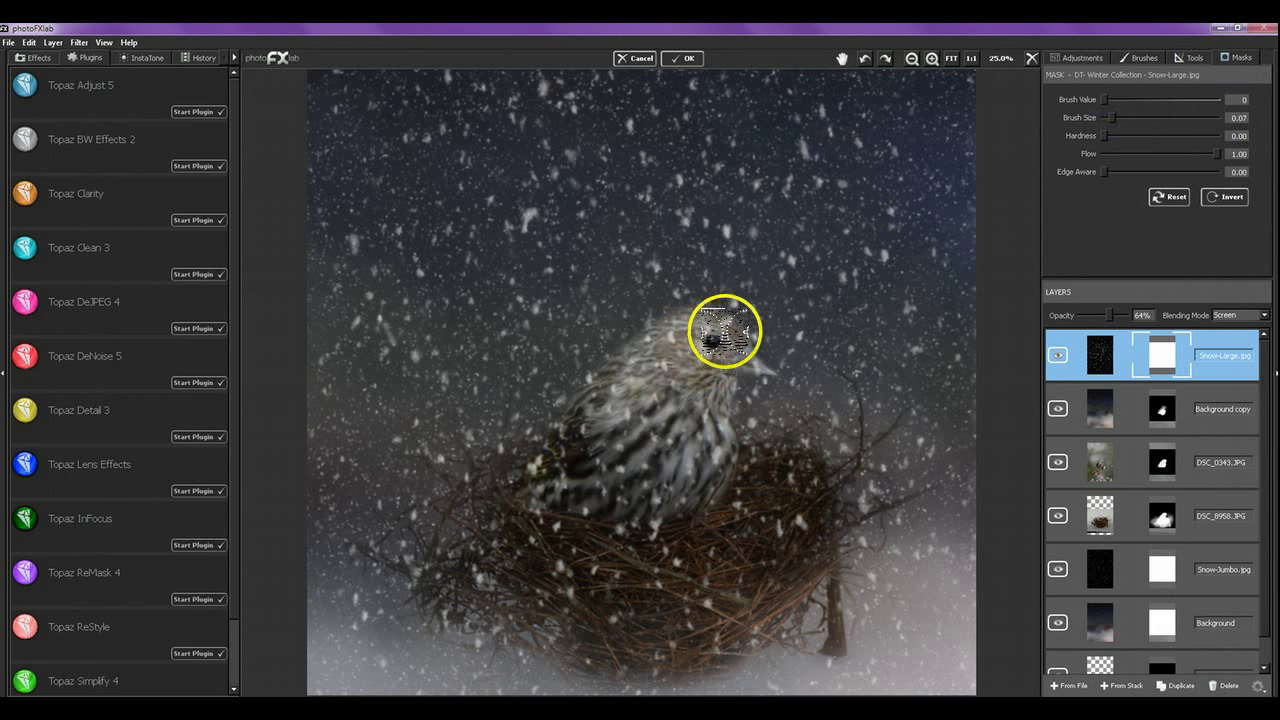
{"action": "mouse_move", "coordinate": [723, 334]}
{"action": "left_mouse_down"}
{"action": "mouse_move", "coordinate": [664, 361]}
{"action": "mouse_move", "coordinate": [704, 356]}
{"action": "mouse_move", "coordinate": [680, 336]}
{"action": "mouse_move", "coordinate": [720, 327]}
{"action": "mouse_move", "coordinate": [689, 350]}
{"action": "mouse_move", "coordinate": [702, 360]}
{"action": "mouse_move", "coordinate": [738, 350]}
{"action": "mouse_move", "coordinate": [738, 362]}
{"action": "mouse_move", "coordinate": [739, 343]}
{"action": "mouse_move", "coordinate": [723, 327]}
{"action": "mouse_move", "coordinate": [704, 406]}
{"action": "mouse_move", "coordinate": [755, 363]}
{"action": "mouse_move", "coordinate": [750, 377]}
{"action": "mouse_move", "coordinate": [768, 370]}
{"action": "mouse_move", "coordinate": [738, 364]}
{"action": "mouse_move", "coordinate": [755, 364]}
{"action": "mouse_move", "coordinate": [727, 386]}
{"action": "mouse_move", "coordinate": [663, 392]}
{"action": "mouse_move", "coordinate": [669, 424]}
{"action": "mouse_move", "coordinate": [696, 421]}
{"action": "mouse_move", "coordinate": [753, 466]}
{"action": "mouse_move", "coordinate": [713, 462]}
{"action": "left_mouse_up"}
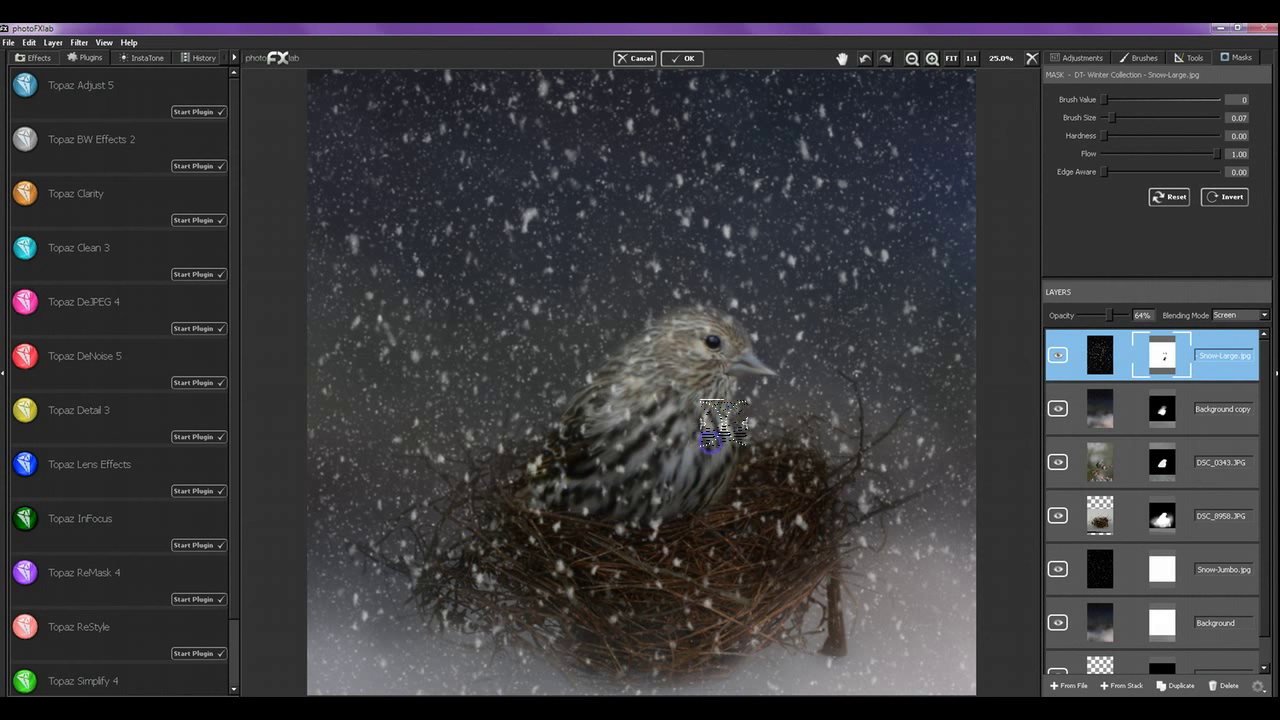
{"action": "mouse_move", "coordinate": [676, 478]}
{"action": "left_mouse_down"}
{"action": "mouse_move", "coordinate": [646, 523]}
{"action": "mouse_move", "coordinate": [650, 468]}
{"action": "mouse_move", "coordinate": [689, 434]}
{"action": "mouse_move", "coordinate": [660, 432]}
{"action": "mouse_move", "coordinate": [646, 466]}
{"action": "mouse_move", "coordinate": [621, 472]}
{"action": "left_mouse_up"}
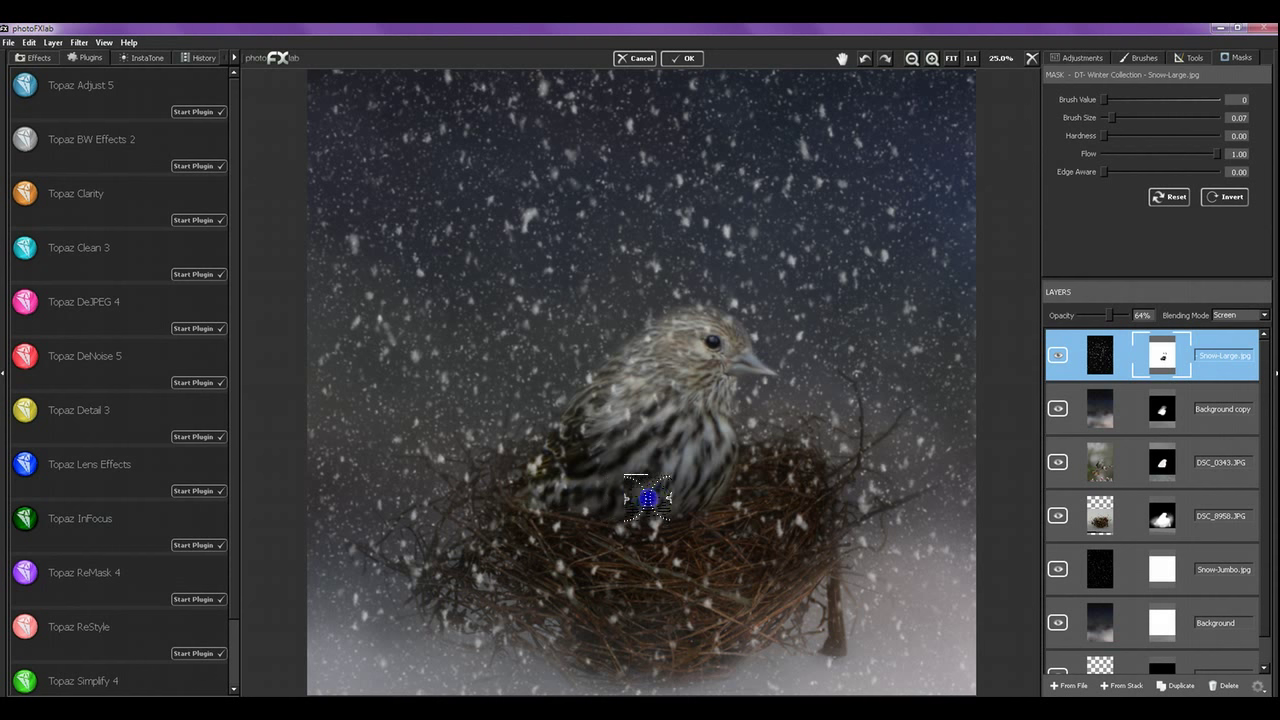
{"action": "mouse_move", "coordinate": [648, 497]}
{"action": "left_mouse_down"}
{"action": "mouse_move", "coordinate": [610, 486]}
{"action": "mouse_move", "coordinate": [654, 402]}
{"action": "mouse_move", "coordinate": [636, 425]}
{"action": "mouse_move", "coordinate": [539, 468]}
{"action": "mouse_move", "coordinate": [657, 365]}
{"action": "mouse_move", "coordinate": [657, 344]}
{"action": "mouse_move", "coordinate": [557, 437]}
{"action": "mouse_move", "coordinate": [697, 338]}
{"action": "mouse_move", "coordinate": [730, 375]}
{"action": "mouse_move", "coordinate": [725, 345]}
{"action": "mouse_move", "coordinate": [615, 491]}
{"action": "mouse_move", "coordinate": [555, 488]}
{"action": "left_mouse_up"}
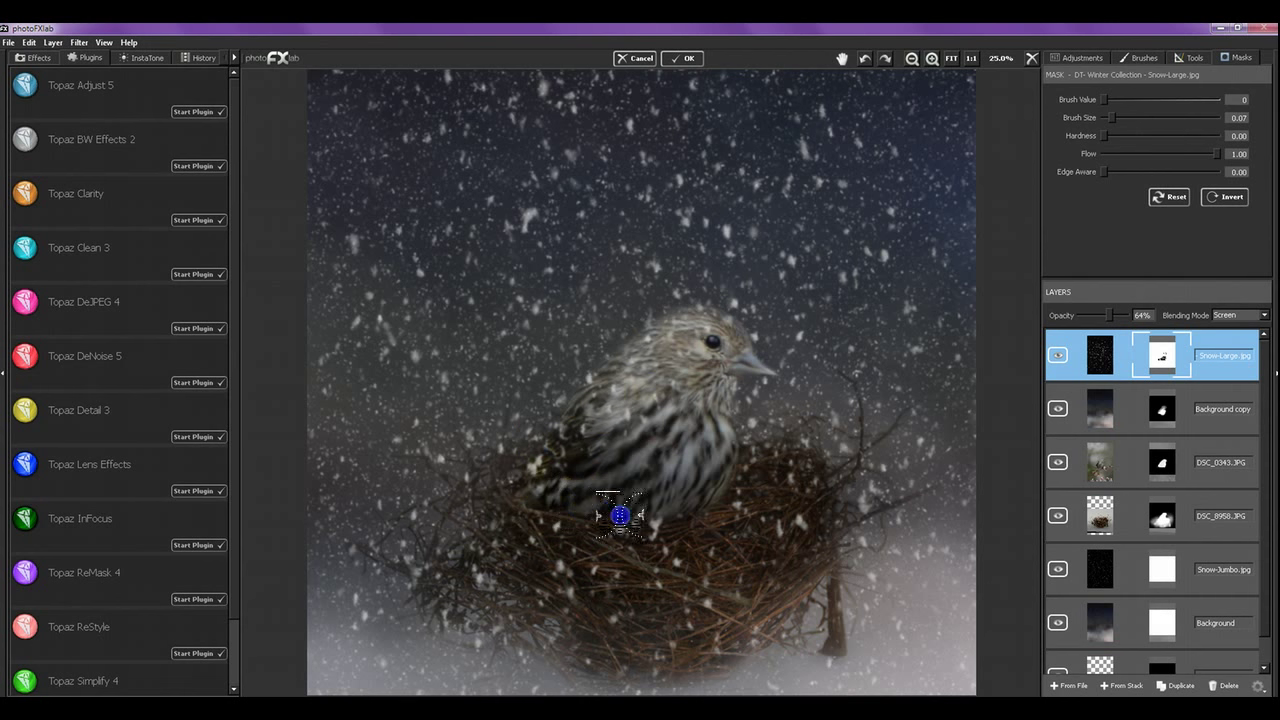
Step: Mask out scattered large snowflakes over the nest and around the bird on the Snow-Large.jpg layer
{"action": "mouse_move", "coordinate": [800, 378]}
{"action": "left_mouse_down"}
{"action": "mouse_move", "coordinate": [847, 367]}
{"action": "mouse_move", "coordinate": [664, 411]}
{"action": "mouse_move", "coordinate": [703, 371]}
{"action": "mouse_move", "coordinate": [567, 449]}
{"action": "mouse_move", "coordinate": [565, 417]}
{"action": "mouse_move", "coordinate": [553, 422]}
{"action": "mouse_move", "coordinate": [630, 362]}
{"action": "mouse_move", "coordinate": [621, 379]}
{"action": "mouse_move", "coordinate": [835, 428]}
{"action": "mouse_move", "coordinate": [749, 476]}
{"action": "mouse_move", "coordinate": [758, 451]}
{"action": "mouse_move", "coordinate": [738, 499]}
{"action": "mouse_move", "coordinate": [810, 516]}
{"action": "mouse_move", "coordinate": [765, 633]}
{"action": "mouse_move", "coordinate": [690, 661]}
{"action": "mouse_move", "coordinate": [654, 658]}
{"action": "mouse_move", "coordinate": [654, 671]}
{"action": "mouse_move", "coordinate": [676, 644]}
{"action": "mouse_move", "coordinate": [733, 643]}
{"action": "left_mouse_up"}
{"action": "mouse_move", "coordinate": [683, 610]}
{"action": "left_mouse_down"}
{"action": "mouse_move", "coordinate": [594, 660]}
{"action": "mouse_move", "coordinate": [627, 661]}
{"action": "mouse_move", "coordinate": [567, 606]}
{"action": "mouse_move", "coordinate": [611, 589]}
{"action": "mouse_move", "coordinate": [543, 584]}
{"action": "mouse_move", "coordinate": [529, 553]}
{"action": "mouse_move", "coordinate": [541, 541]}
{"action": "mouse_move", "coordinate": [544, 556]}
{"action": "mouse_move", "coordinate": [526, 544]}
{"action": "mouse_move", "coordinate": [543, 523]}
{"action": "mouse_move", "coordinate": [558, 566]}
{"action": "left_mouse_up"}
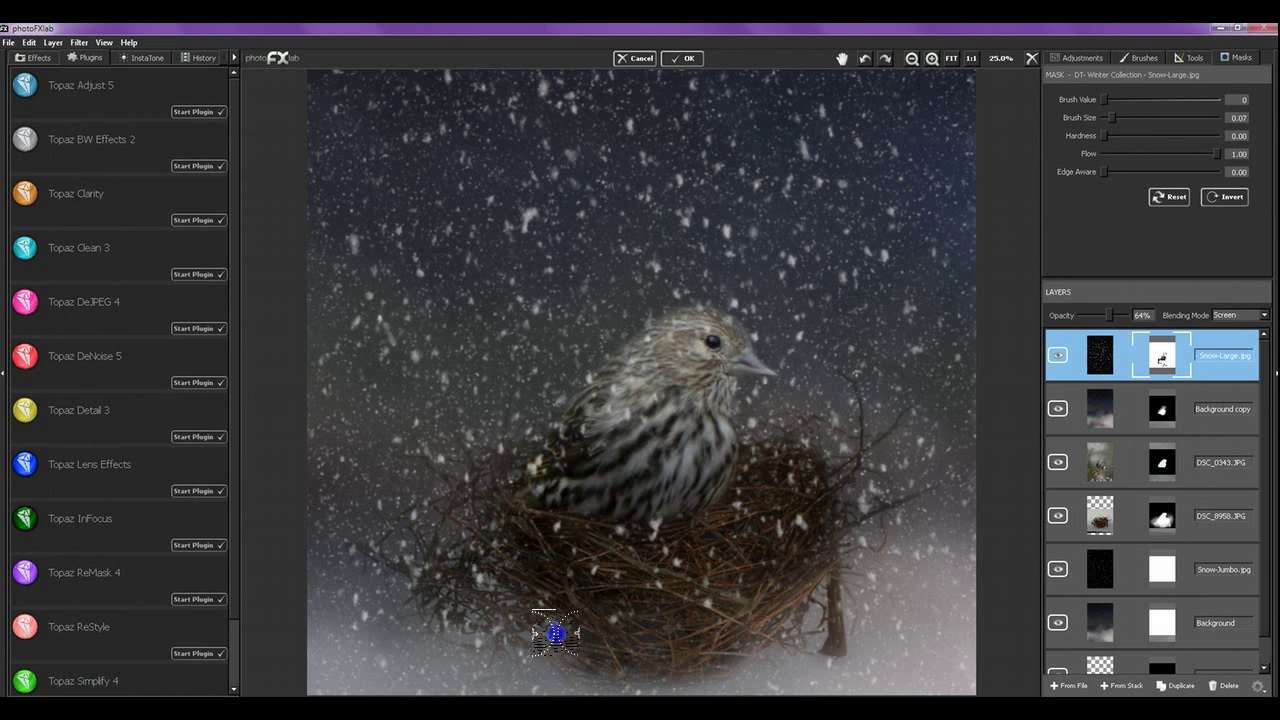
{"action": "left_click_drag", "start_coordinate": [485, 578], "coordinate": [492, 524]}
{"action": "mouse_move", "coordinate": [490, 605]}
{"action": "left_mouse_down"}
{"action": "mouse_move", "coordinate": [449, 566]}
{"action": "mouse_move", "coordinate": [430, 568]}
{"action": "mouse_move", "coordinate": [516, 632]}
{"action": "mouse_move", "coordinate": [731, 600]}
{"action": "mouse_move", "coordinate": [869, 517]}
{"action": "mouse_move", "coordinate": [769, 551]}
{"action": "mouse_move", "coordinate": [838, 419]}
{"action": "mouse_move", "coordinate": [641, 551]}
{"action": "mouse_move", "coordinate": [708, 372]}
{"action": "mouse_move", "coordinate": [755, 326]}
{"action": "mouse_move", "coordinate": [729, 314]}
{"action": "mouse_move", "coordinate": [740, 334]}
{"action": "mouse_move", "coordinate": [703, 386]}
{"action": "mouse_move", "coordinate": [718, 328]}
{"action": "mouse_move", "coordinate": [697, 337]}
{"action": "mouse_move", "coordinate": [820, 295]}
{"action": "left_mouse_up"}
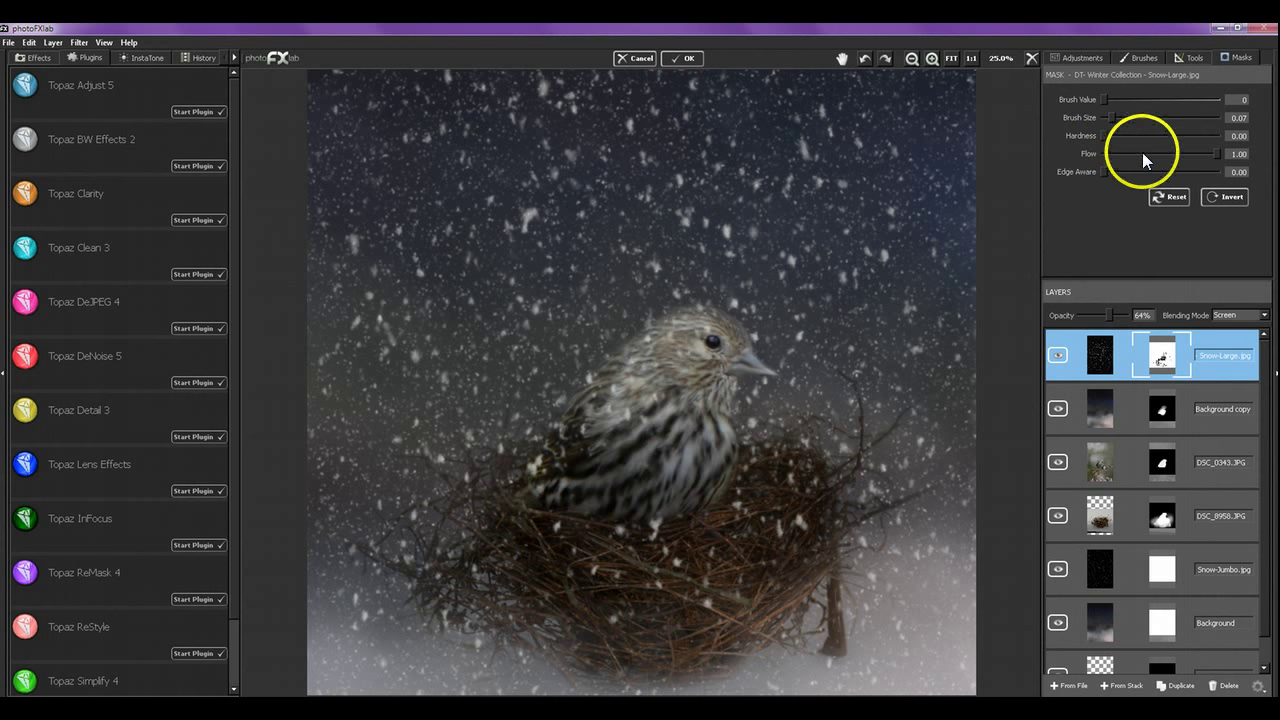
Step: Set the mask brush flow to 0.26 and fade the snow over the bird's head, breast and back on the Snow-Large.jpg layer
{"action": "left_click_drag", "start_coordinate": [1138, 160], "coordinate": [1134, 157]}
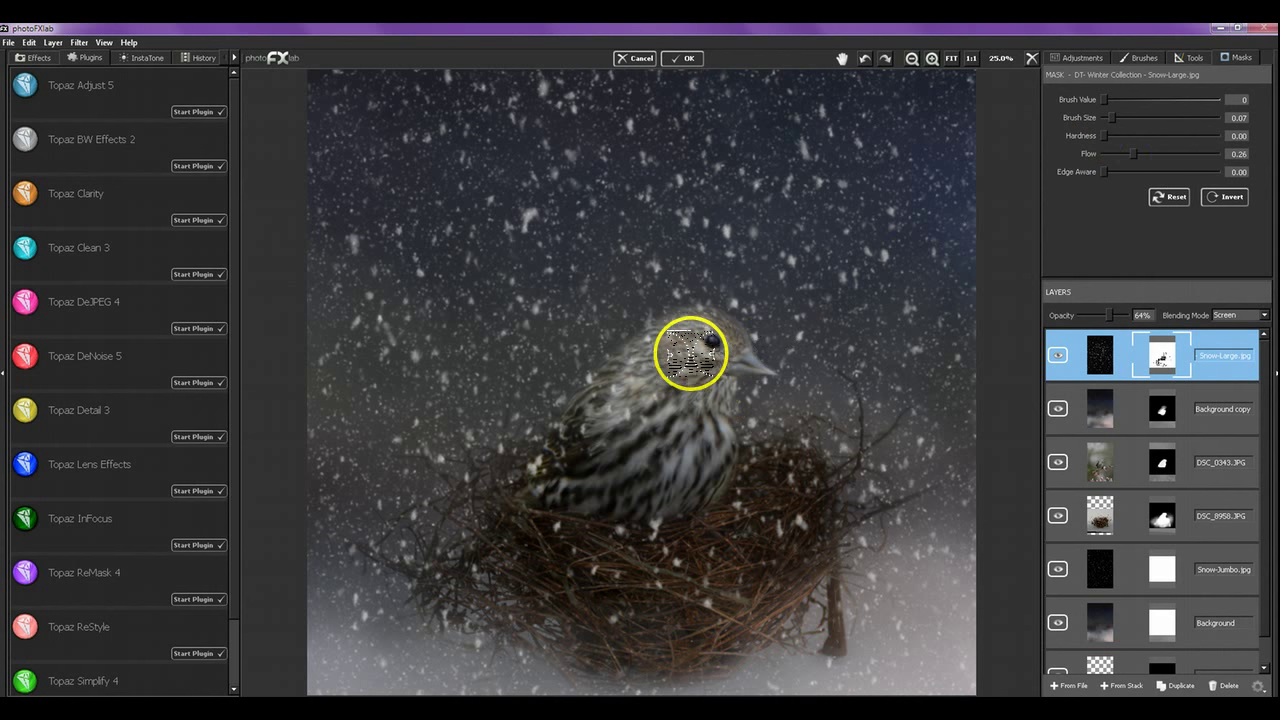
{"action": "left_click_drag", "start_coordinate": [691, 351], "coordinate": [710, 330]}
{"action": "left_click_drag", "start_coordinate": [720, 393], "coordinate": [718, 392]}
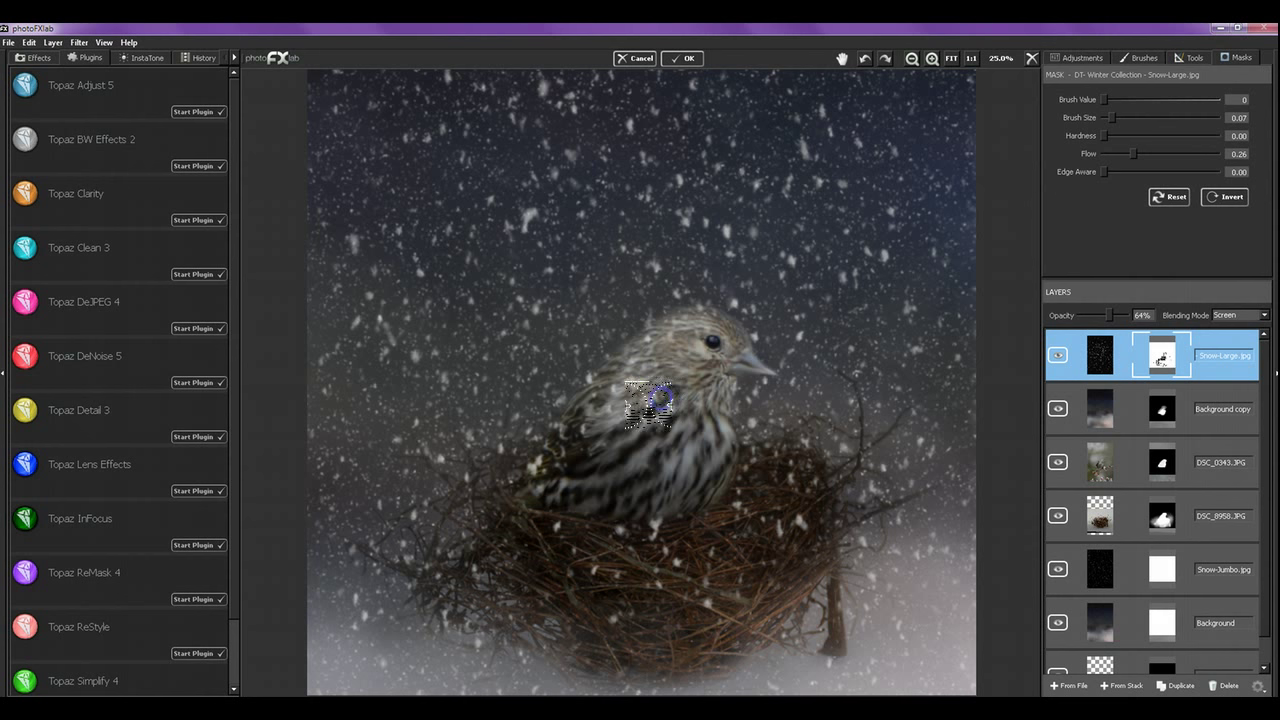
{"action": "mouse_move", "coordinate": [632, 418]}
{"action": "left_mouse_down"}
{"action": "mouse_move", "coordinate": [568, 440]}
{"action": "mouse_move", "coordinate": [537, 468]}
{"action": "mouse_move", "coordinate": [594, 380]}
{"action": "mouse_move", "coordinate": [617, 387]}
{"action": "left_mouse_up"}
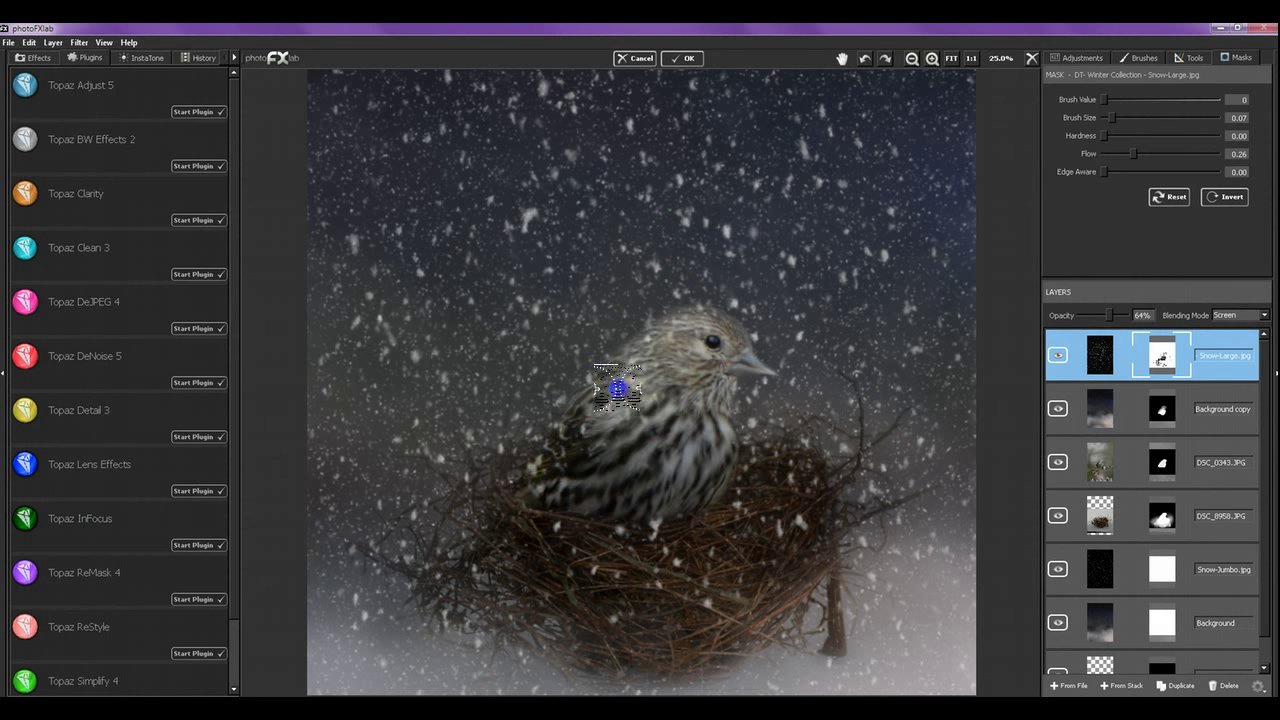
{"action": "mouse_move", "coordinate": [673, 335]}
{"action": "left_mouse_down"}
{"action": "mouse_move", "coordinate": [707, 311]}
{"action": "mouse_move", "coordinate": [751, 325]}
{"action": "mouse_move", "coordinate": [759, 387]}
{"action": "mouse_move", "coordinate": [737, 302]}
{"action": "left_mouse_up"}
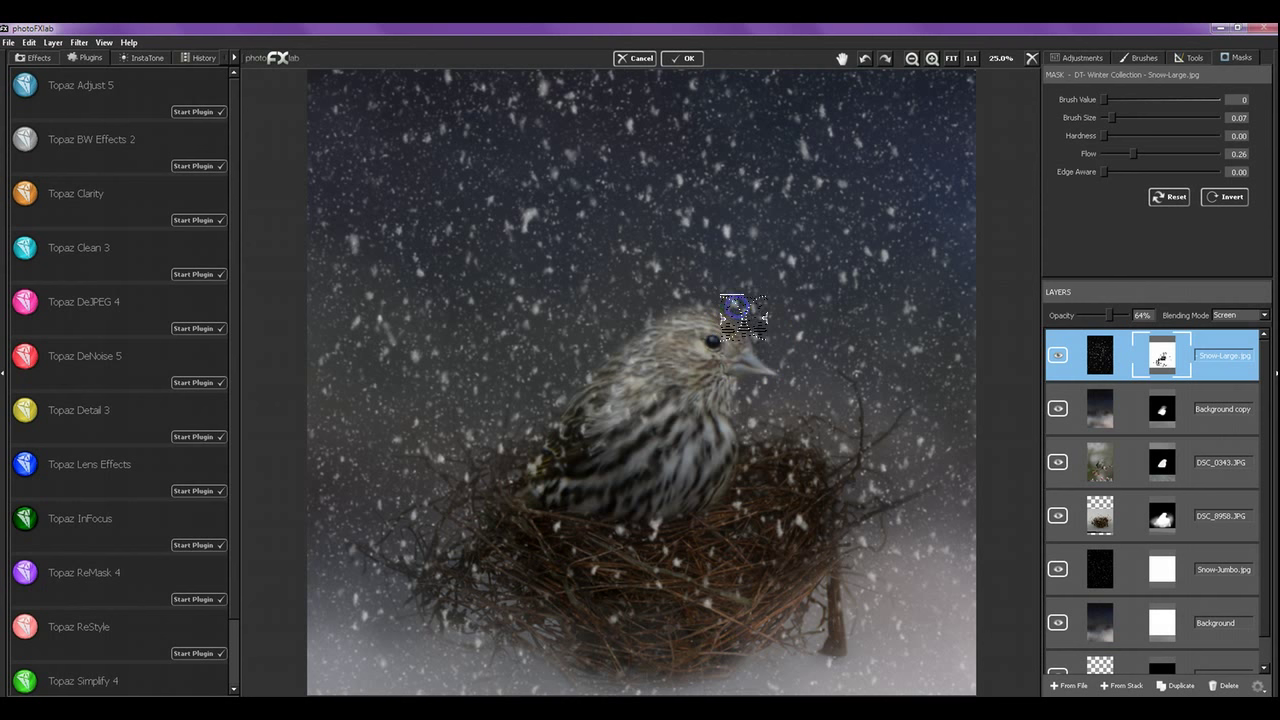
{"action": "mouse_move", "coordinate": [758, 346]}
{"action": "left_mouse_down"}
{"action": "mouse_move", "coordinate": [781, 428]}
{"action": "mouse_move", "coordinate": [747, 434]}
{"action": "mouse_move", "coordinate": [700, 515]}
{"action": "mouse_move", "coordinate": [785, 404]}
{"action": "mouse_move", "coordinate": [874, 336]}
{"action": "mouse_move", "coordinate": [908, 250]}
{"action": "left_mouse_up"}
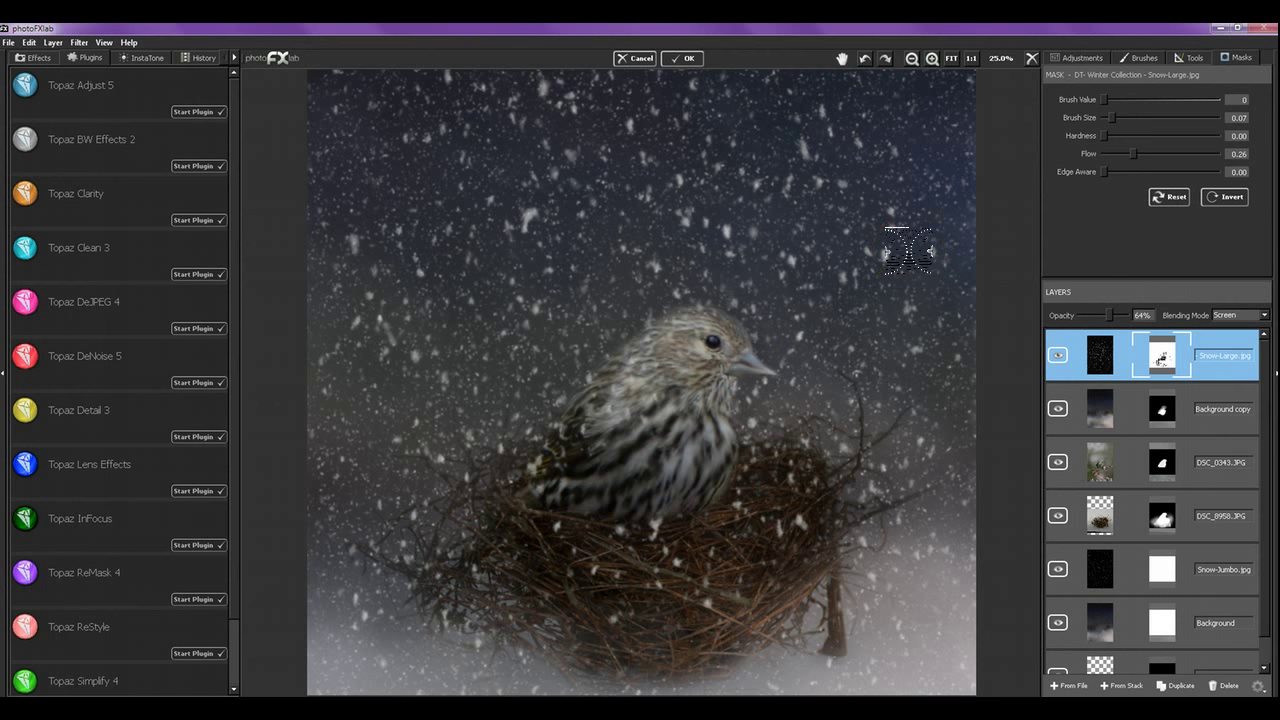
{"action": "left_click_drag", "start_coordinate": [652, 318], "coordinate": [642, 328]}
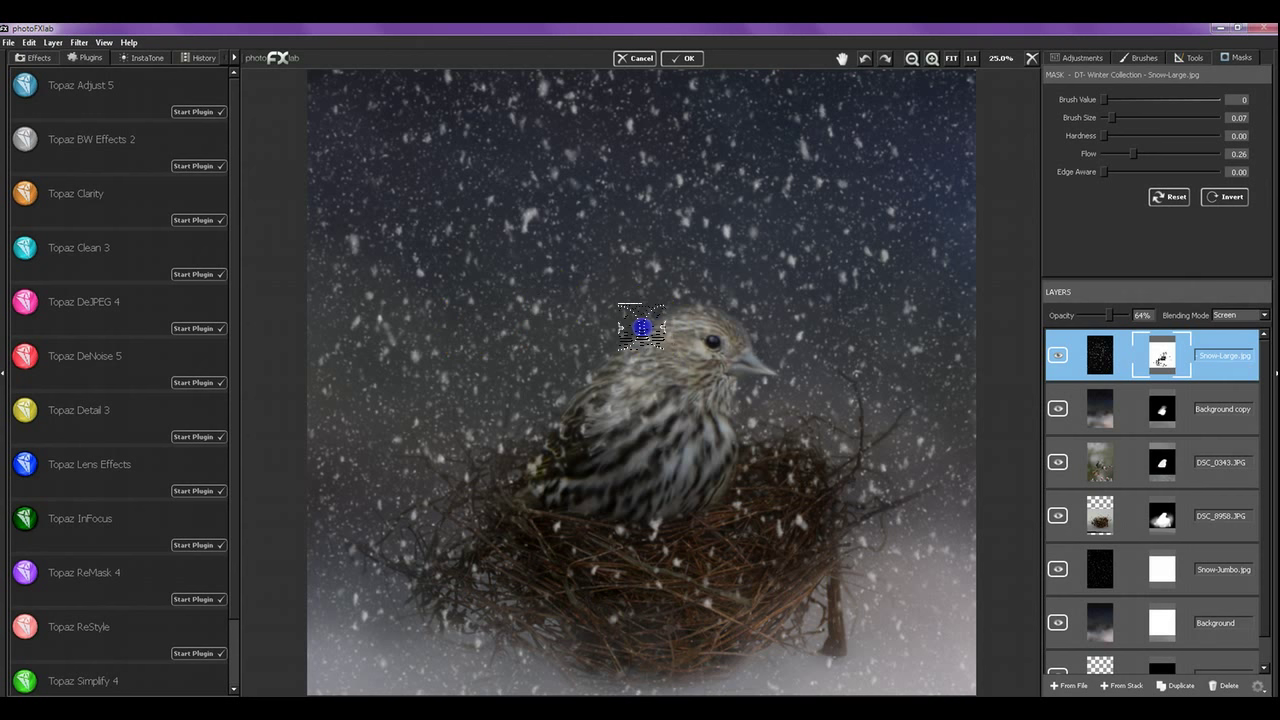
Step: Fade the large flakes along the bird's crown and nape and around its beak on the Snow-Large.jpg mask
{"action": "left_click", "coordinate": [383, 443]}
{"action": "left_click", "coordinate": [663, 303]}
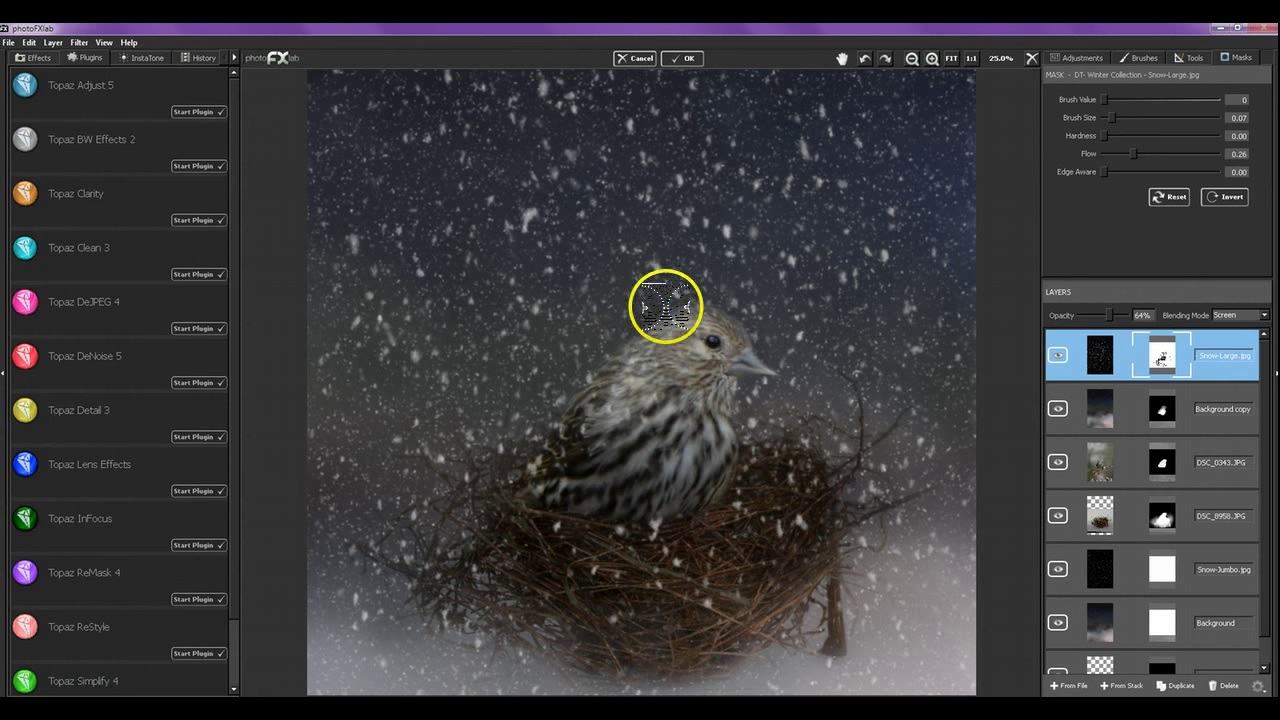
{"action": "left_click", "coordinate": [704, 172]}
{"action": "left_click", "coordinate": [701, 303]}
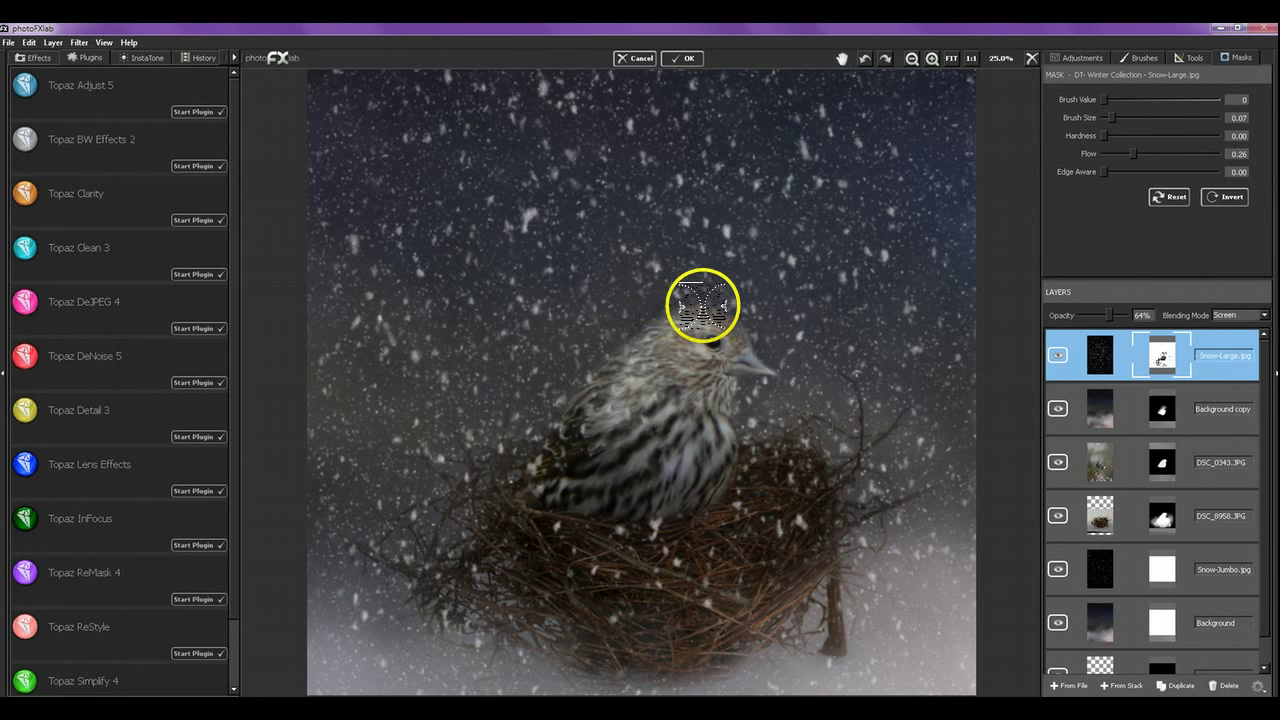
{"action": "left_click", "coordinate": [591, 345]}
{"action": "mouse_move", "coordinate": [591, 345]}
{"action": "left_mouse_down"}
{"action": "mouse_move", "coordinate": [517, 444]}
{"action": "mouse_move", "coordinate": [596, 327]}
{"action": "mouse_move", "coordinate": [585, 320]}
{"action": "mouse_move", "coordinate": [529, 404]}
{"action": "mouse_move", "coordinate": [620, 329]}
{"action": "left_mouse_up"}
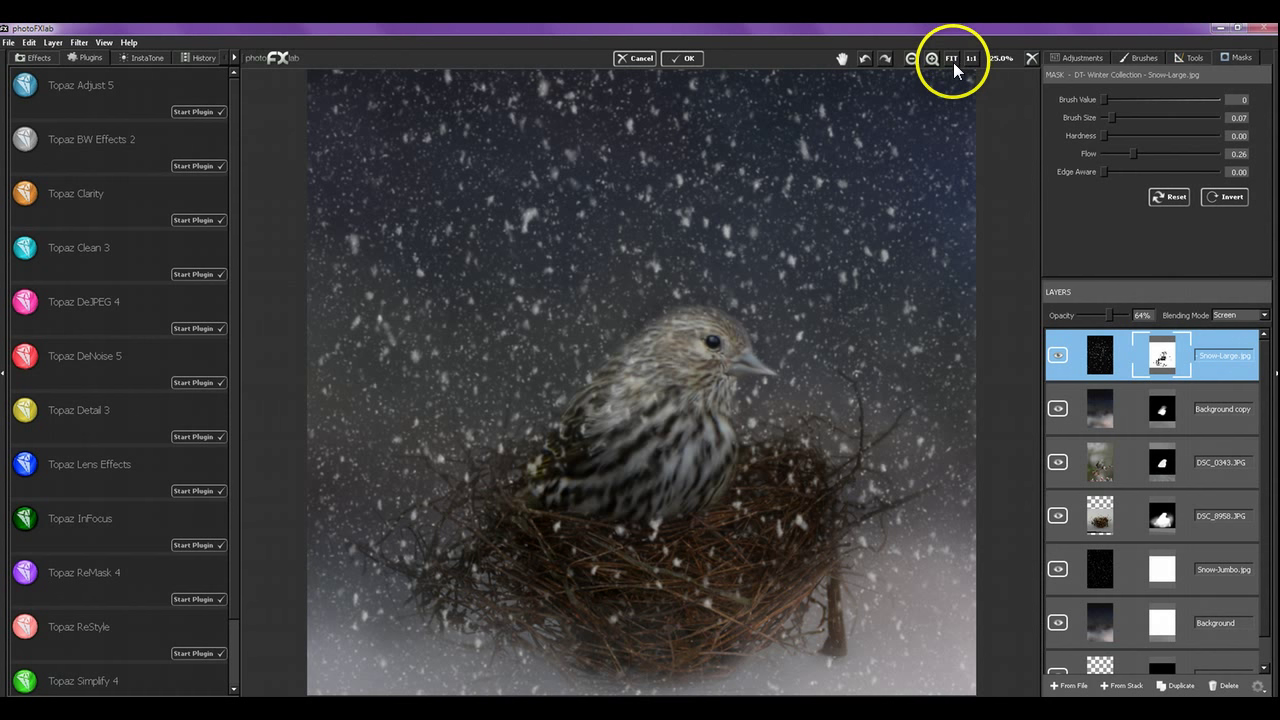
{"action": "left_click_drag", "start_coordinate": [774, 371], "coordinate": [758, 382]}
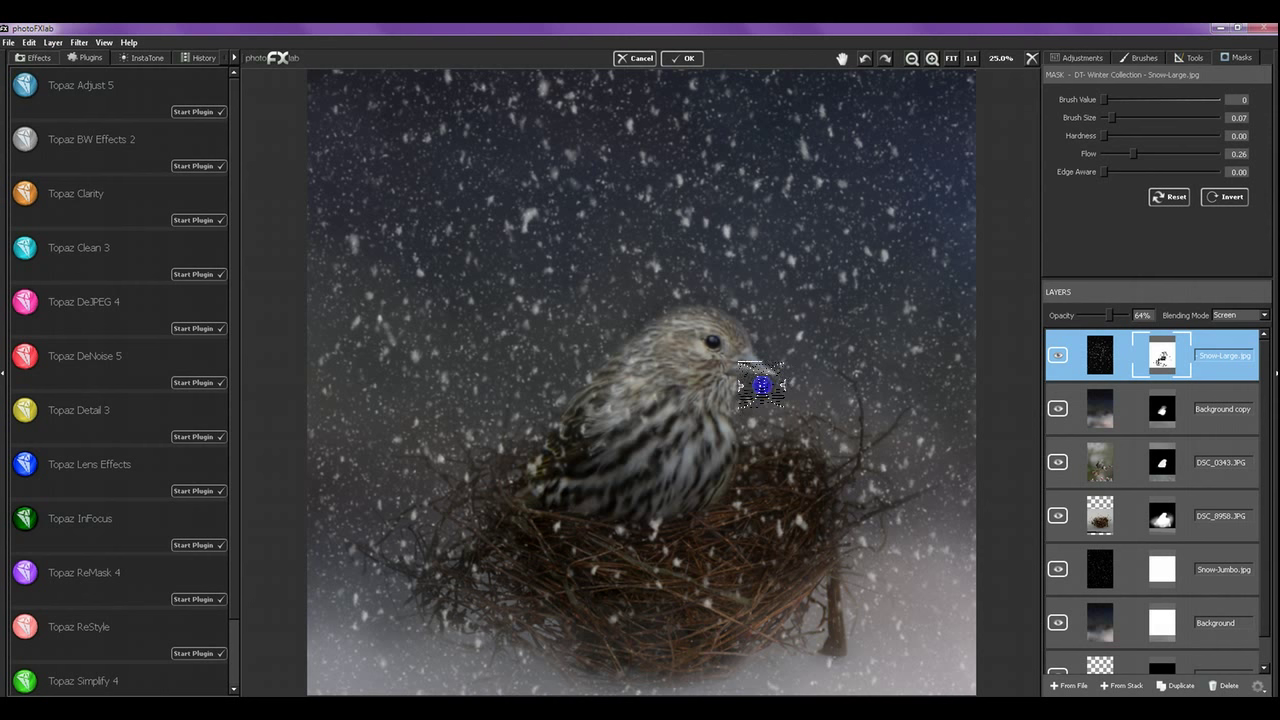
{"action": "mouse_move", "coordinate": [744, 390]}
{"action": "left_mouse_down"}
{"action": "mouse_move", "coordinate": [745, 427]}
{"action": "mouse_move", "coordinate": [752, 398]}
{"action": "mouse_move", "coordinate": [771, 403]}
{"action": "mouse_move", "coordinate": [757, 340]}
{"action": "left_mouse_up"}
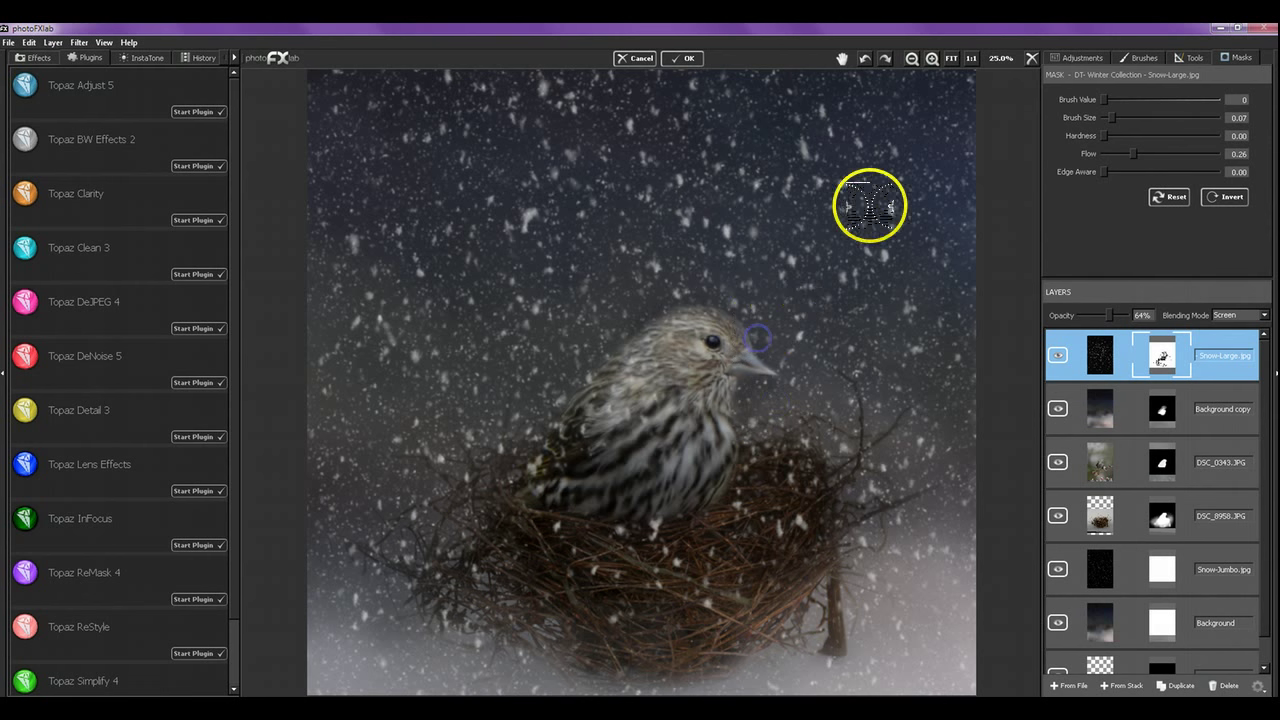
Step: Fade more of the large snowflakes over the bird's head, wing and tail area on the Snow-Large.jpg mask
{"action": "left_click", "coordinate": [948, 60]}
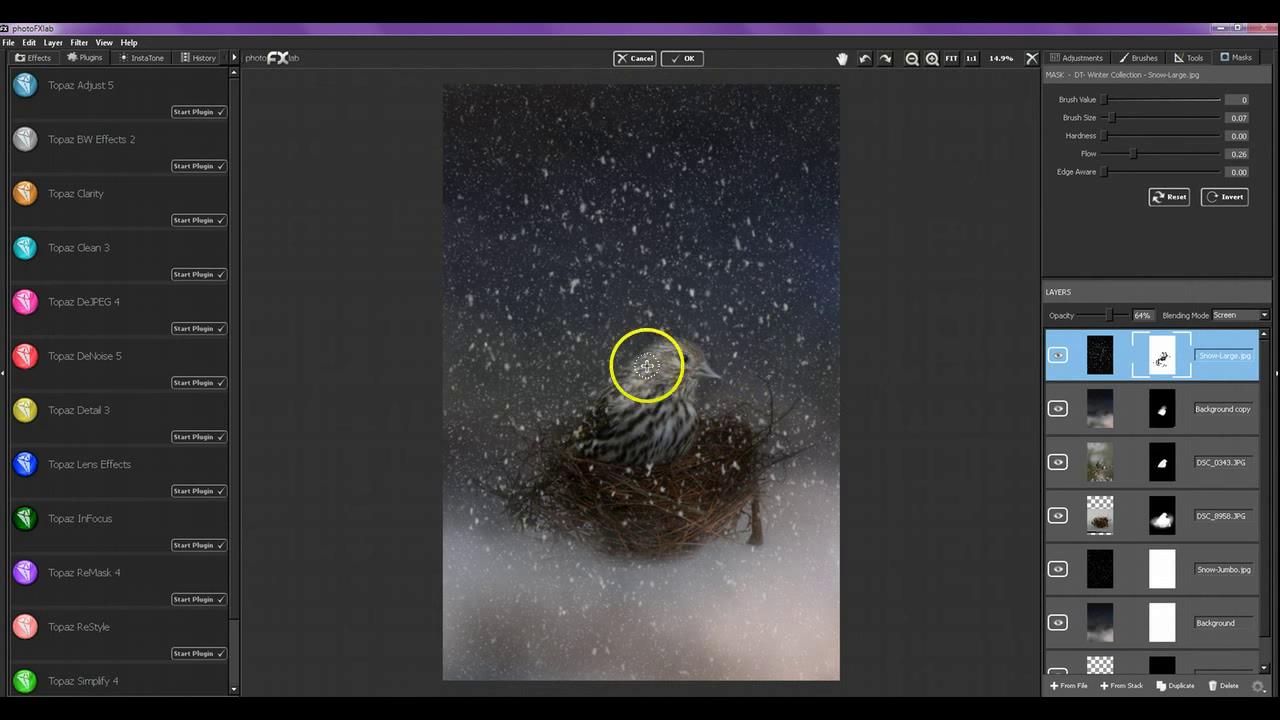
{"action": "mouse_move", "coordinate": [646, 367]}
{"action": "left_mouse_down"}
{"action": "mouse_move", "coordinate": [633, 403]}
{"action": "mouse_move", "coordinate": [678, 350]}
{"action": "left_mouse_up"}
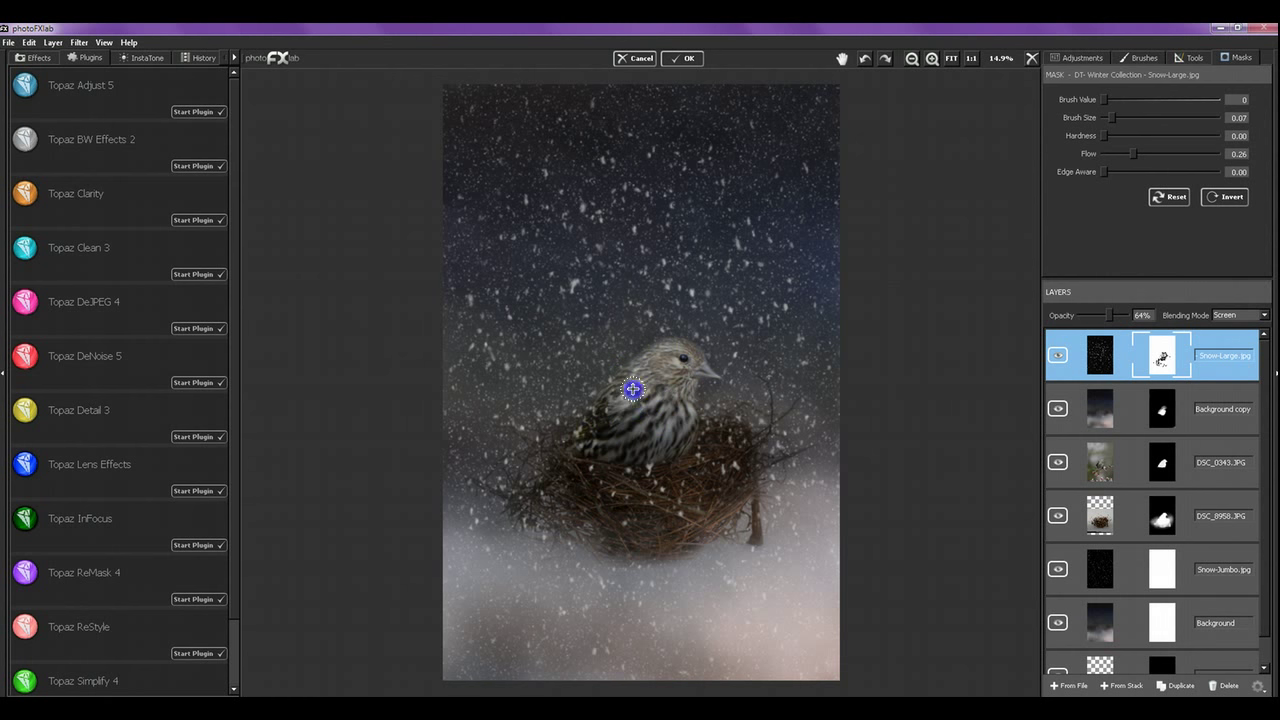
{"action": "left_click", "coordinate": [608, 420]}
{"action": "left_click_drag", "start_coordinate": [609, 380], "coordinate": [612, 379]}
{"action": "mouse_move", "coordinate": [750, 280]}
{"action": "left_mouse_down"}
{"action": "mouse_move", "coordinate": [711, 303]}
{"action": "mouse_move", "coordinate": [606, 423]}
{"action": "mouse_move", "coordinate": [594, 463]}
{"action": "mouse_move", "coordinate": [582, 448]}
{"action": "left_mouse_up"}
{"action": "mouse_move", "coordinate": [665, 398]}
{"action": "left_mouse_down"}
{"action": "mouse_move", "coordinate": [780, 306]}
{"action": "mouse_move", "coordinate": [686, 346]}
{"action": "mouse_move", "coordinate": [684, 360]}
{"action": "left_mouse_up"}
{"action": "left_click_drag", "start_coordinate": [722, 267], "coordinate": [688, 349]}
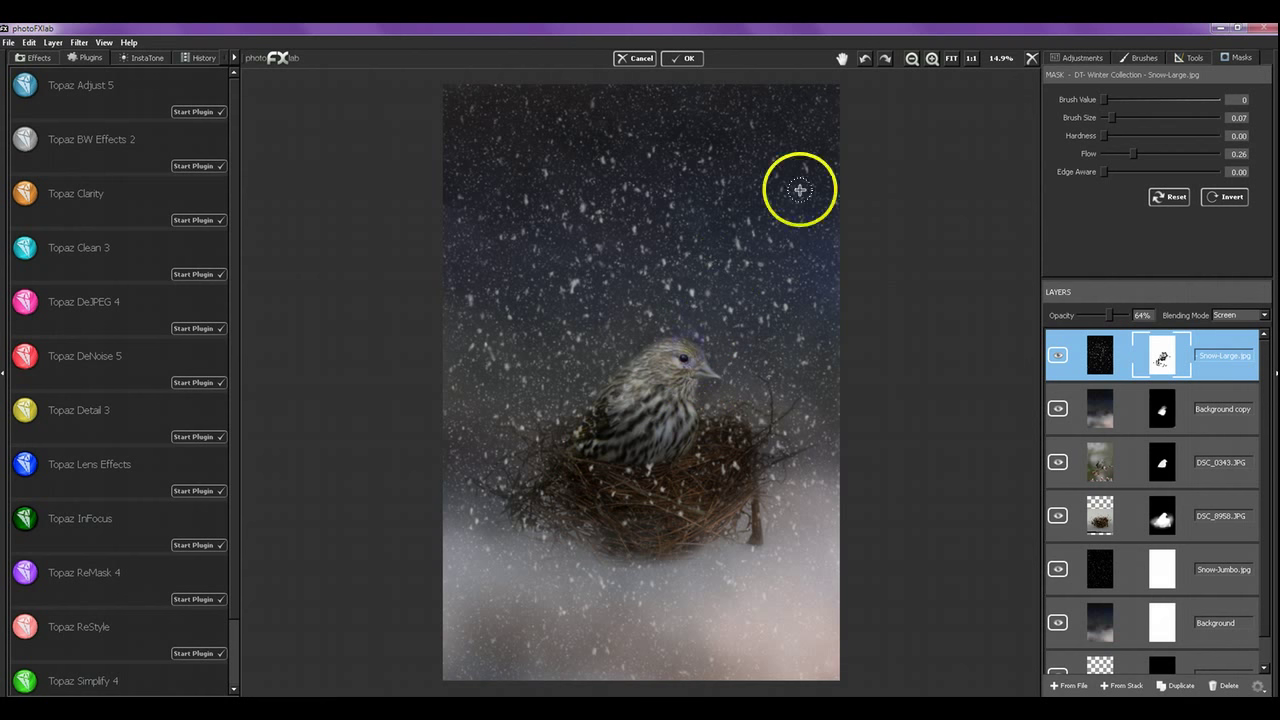
Step: Set the mask brush value to 255 and paint some snow back over the bird's crown and forehead
{"action": "left_click", "coordinate": [931, 59]}
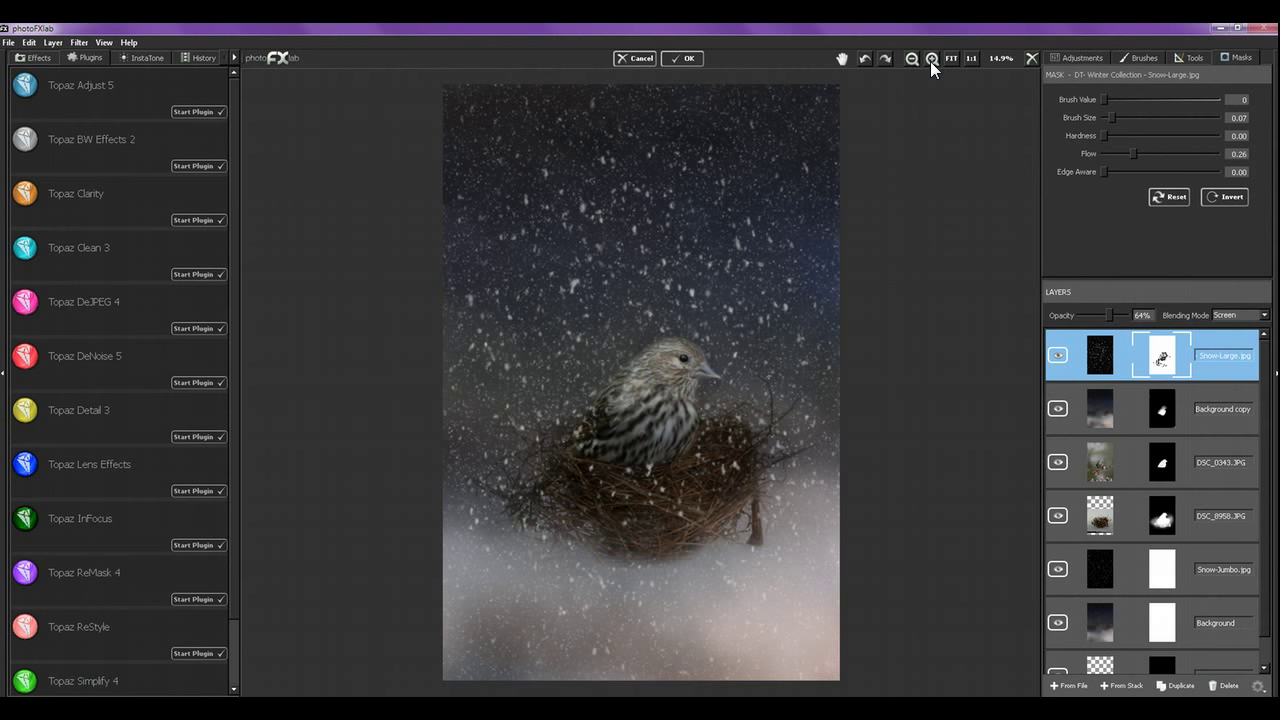
{"action": "left_click", "coordinate": [931, 60]}
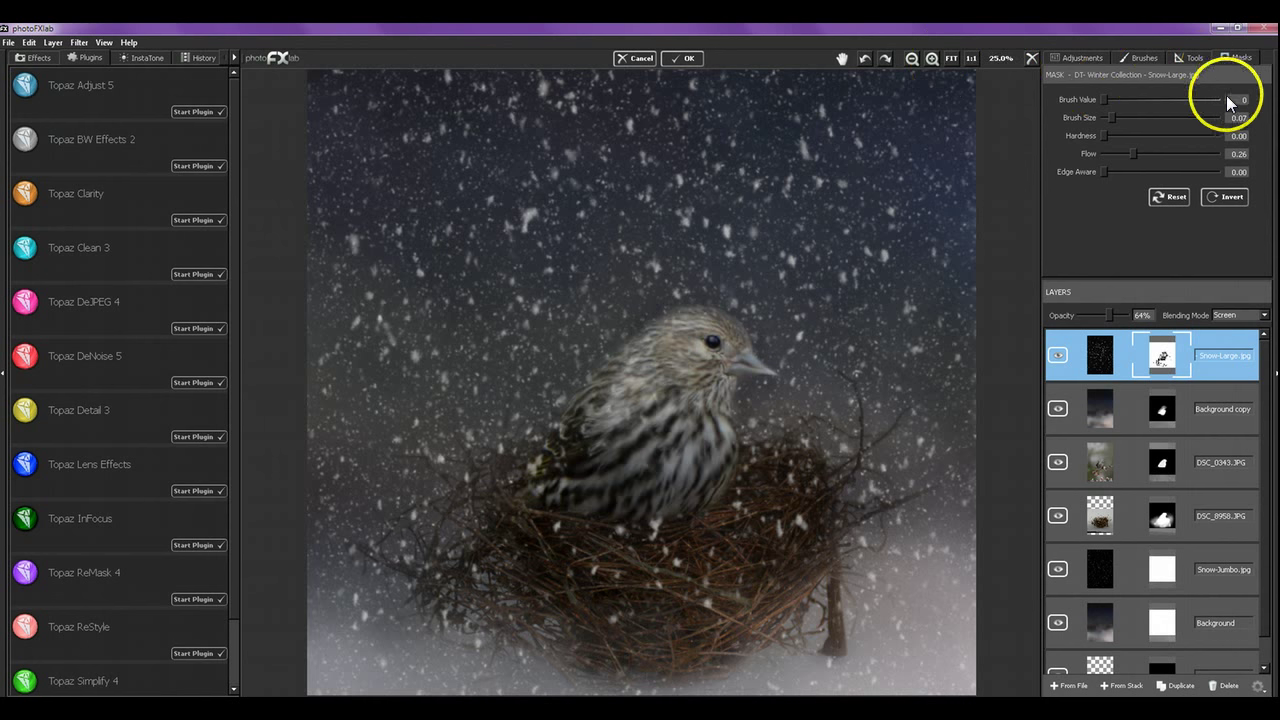
{"action": "left_click_drag", "start_coordinate": [734, 314], "coordinate": [710, 328]}
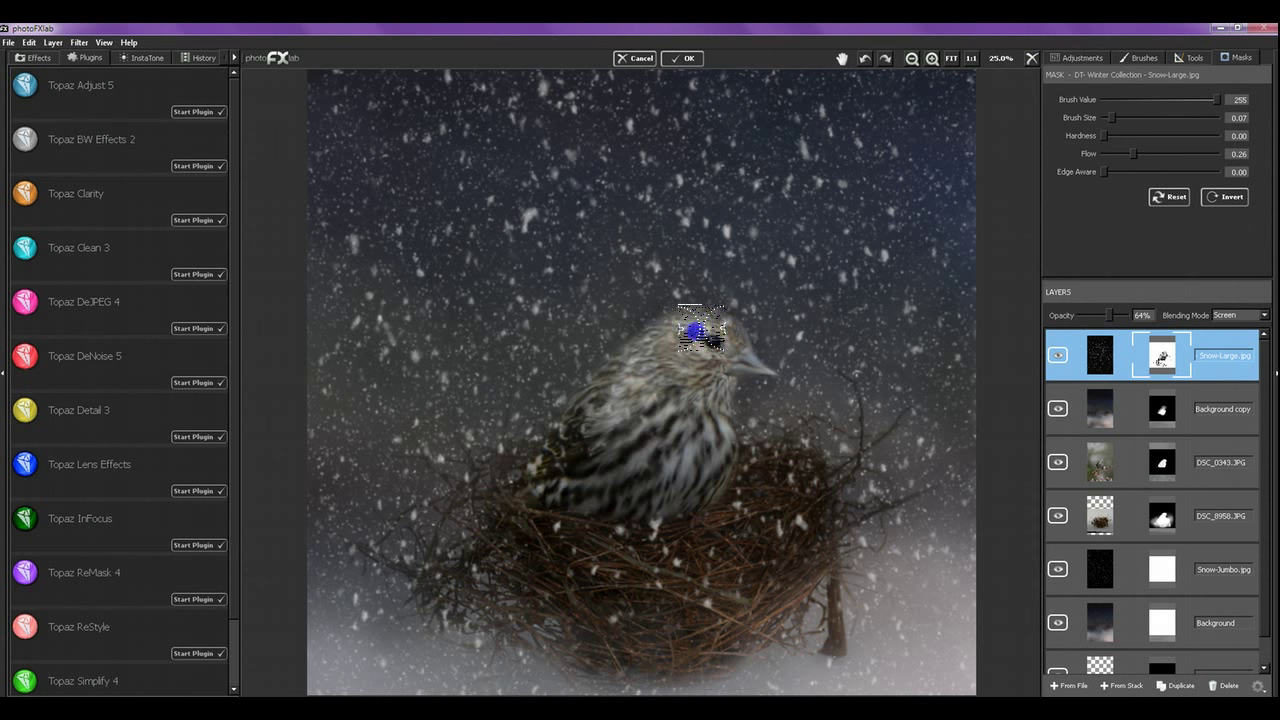
{"action": "left_click_drag", "start_coordinate": [742, 345], "coordinate": [735, 343]}
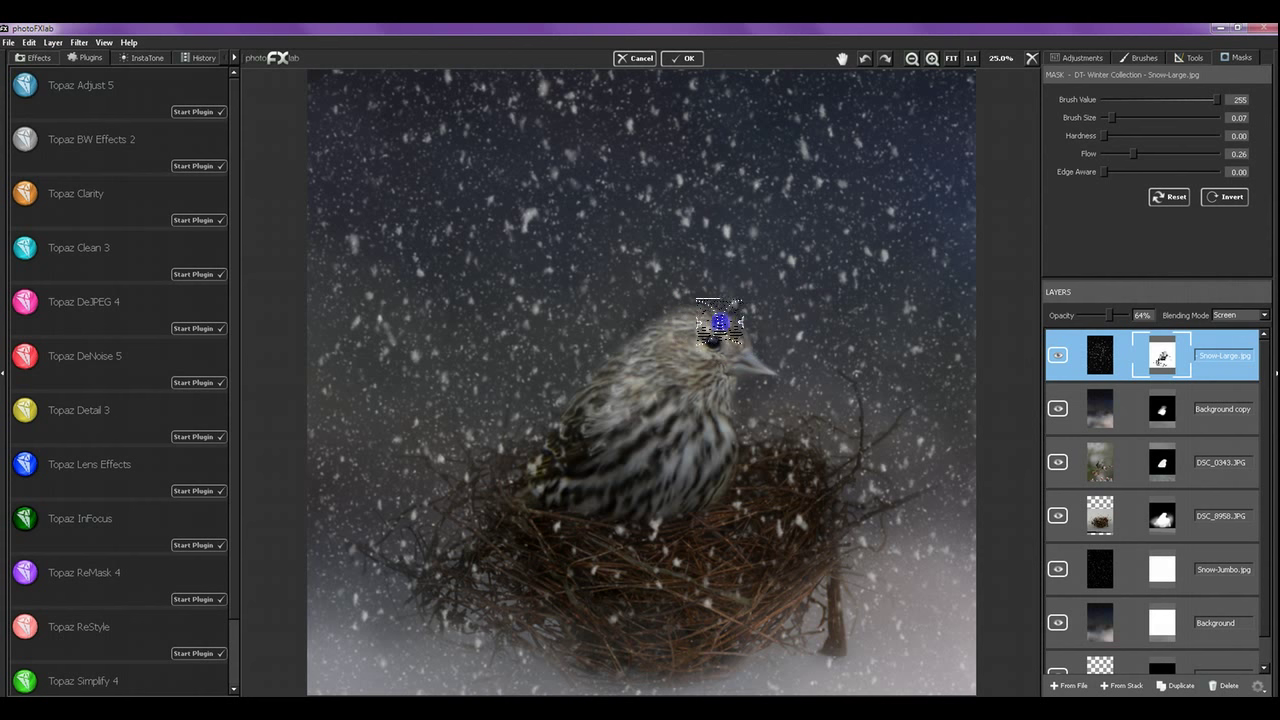
{"action": "left_click_drag", "start_coordinate": [690, 318], "coordinate": [690, 318]}
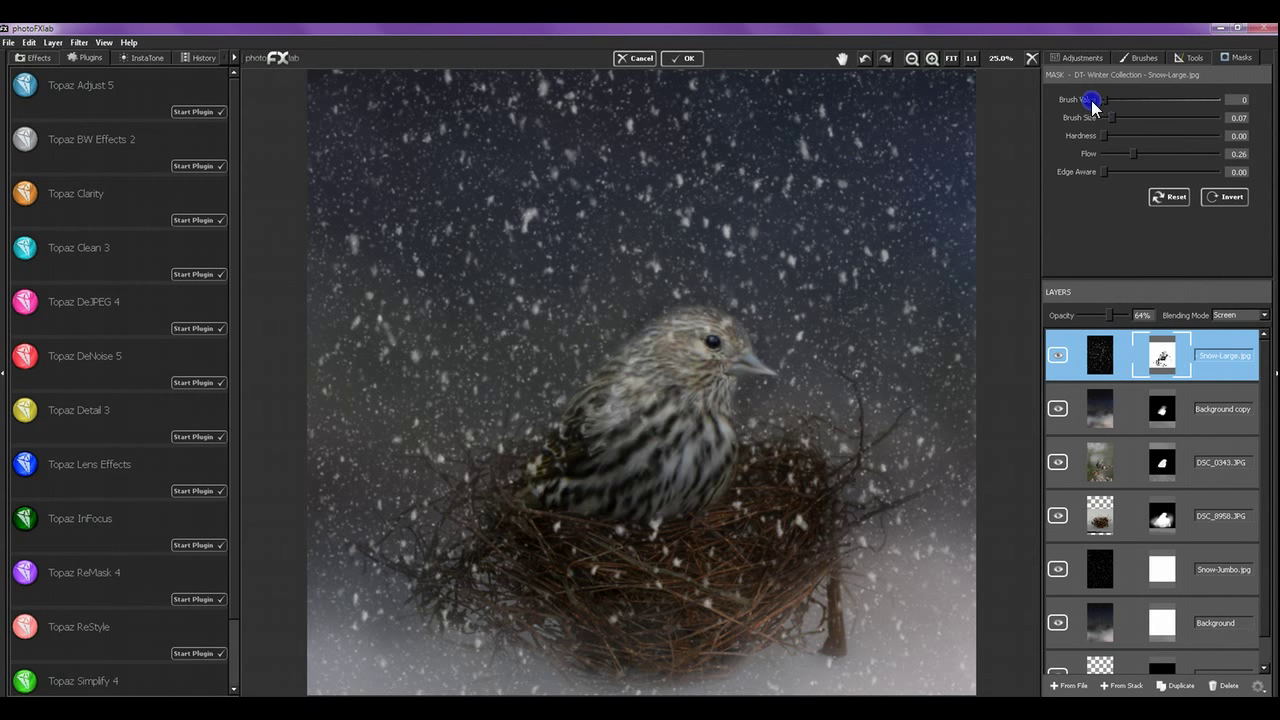
Step: Mask flakes off the bird's face, tail and lower breast at the nest edge with brush value 0 and size 0.05
{"action": "left_click_drag", "start_coordinate": [1114, 120], "coordinate": [1103, 118]}
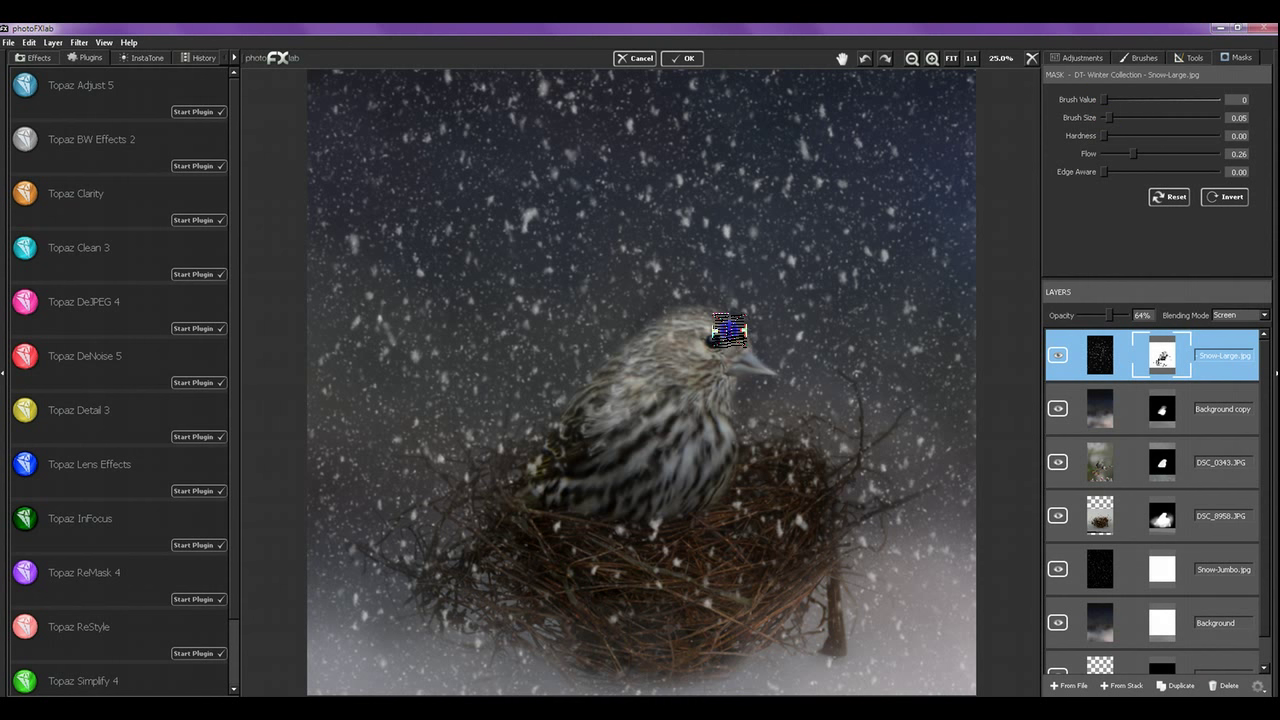
{"action": "mouse_move", "coordinate": [724, 352]}
{"action": "left_mouse_down"}
{"action": "mouse_move", "coordinate": [713, 426]}
{"action": "mouse_move", "coordinate": [727, 412]}
{"action": "mouse_move", "coordinate": [702, 397]}
{"action": "mouse_move", "coordinate": [636, 452]}
{"action": "mouse_move", "coordinate": [609, 506]}
{"action": "mouse_move", "coordinate": [565, 494]}
{"action": "mouse_move", "coordinate": [560, 508]}
{"action": "mouse_move", "coordinate": [609, 498]}
{"action": "mouse_move", "coordinate": [548, 490]}
{"action": "mouse_move", "coordinate": [584, 500]}
{"action": "mouse_move", "coordinate": [534, 470]}
{"action": "left_mouse_up"}
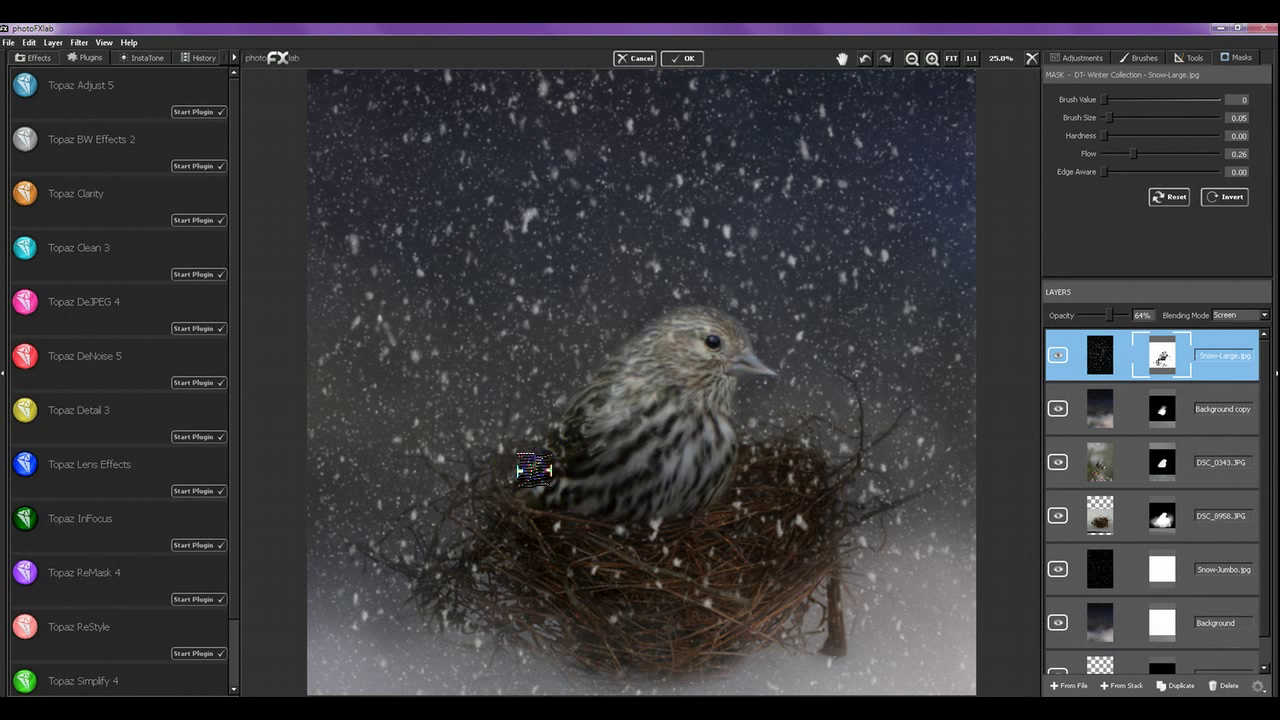
{"action": "left_click", "coordinate": [536, 476]}
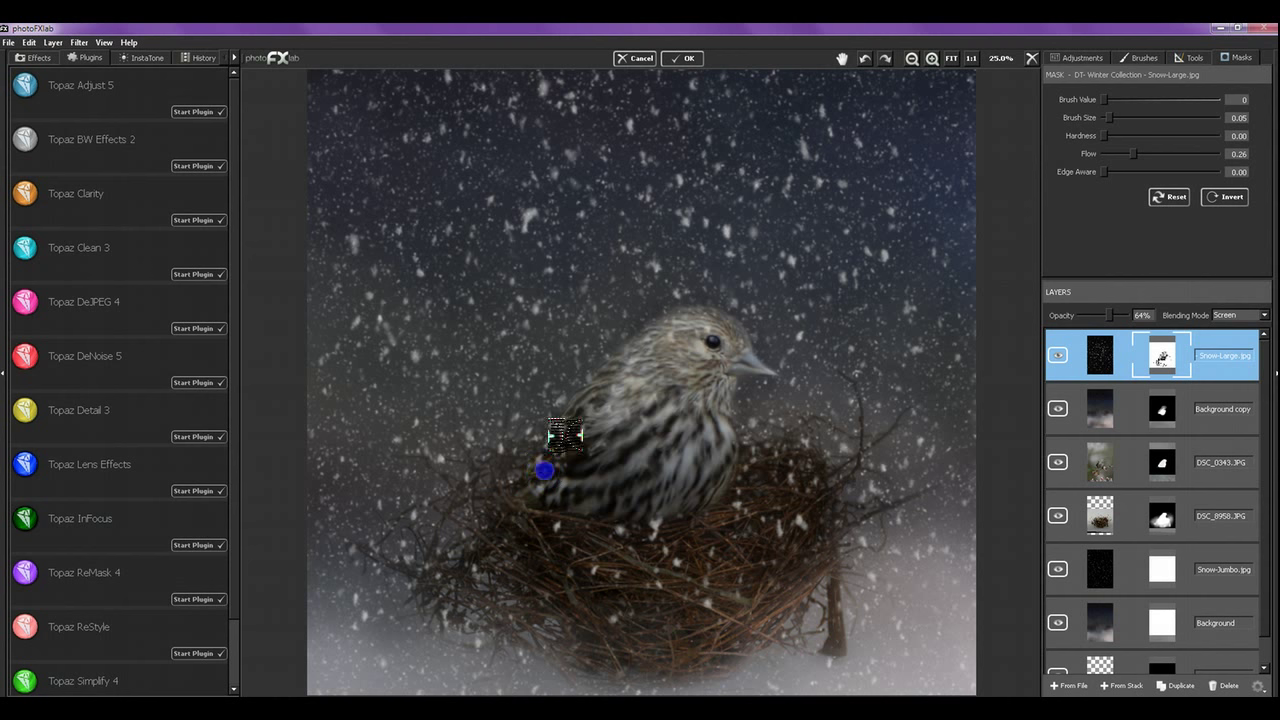
{"action": "mouse_move", "coordinate": [730, 376]}
{"action": "left_mouse_down"}
{"action": "mouse_move", "coordinate": [933, 360]}
{"action": "mouse_move", "coordinate": [890, 363]}
{"action": "mouse_move", "coordinate": [863, 548]}
{"action": "mouse_move", "coordinate": [862, 531]}
{"action": "mouse_move", "coordinate": [973, 467]}
{"action": "mouse_move", "coordinate": [910, 528]}
{"action": "mouse_move", "coordinate": [886, 586]}
{"action": "left_mouse_up"}
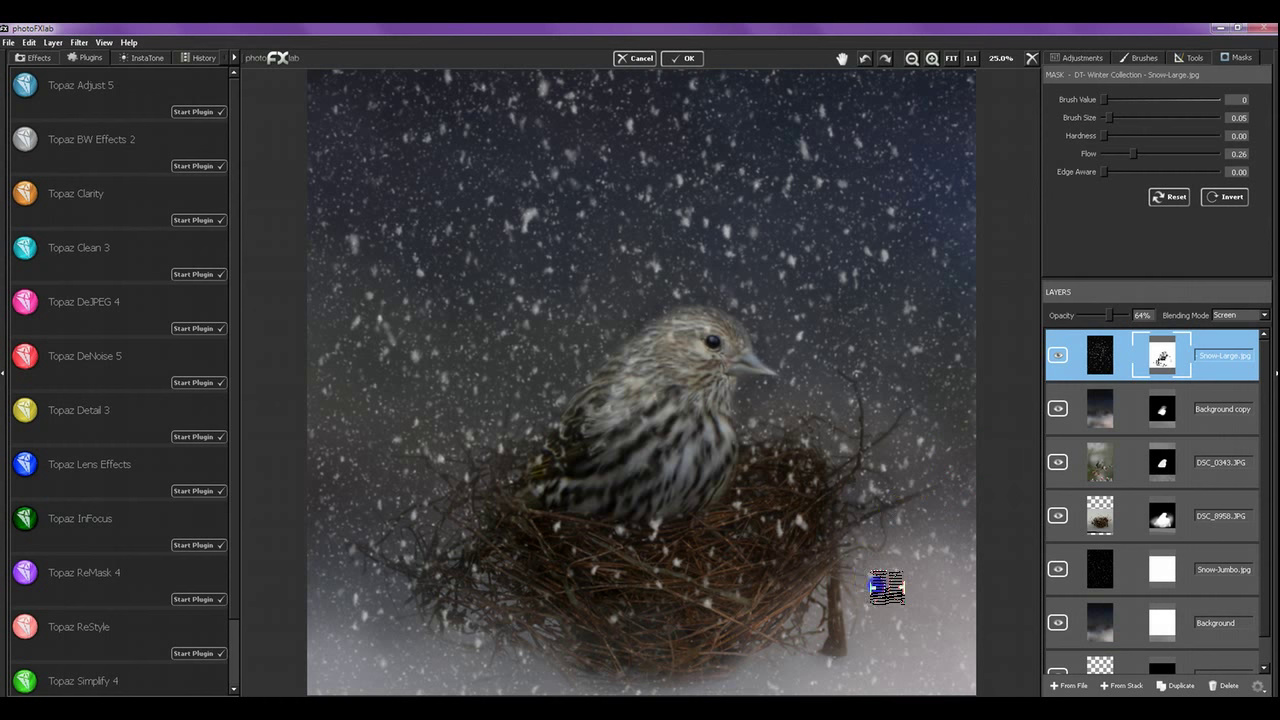
{"action": "mouse_move", "coordinate": [958, 528]}
{"action": "left_mouse_down"}
{"action": "mouse_move", "coordinate": [959, 490]}
{"action": "mouse_move", "coordinate": [654, 517]}
{"action": "left_mouse_up"}
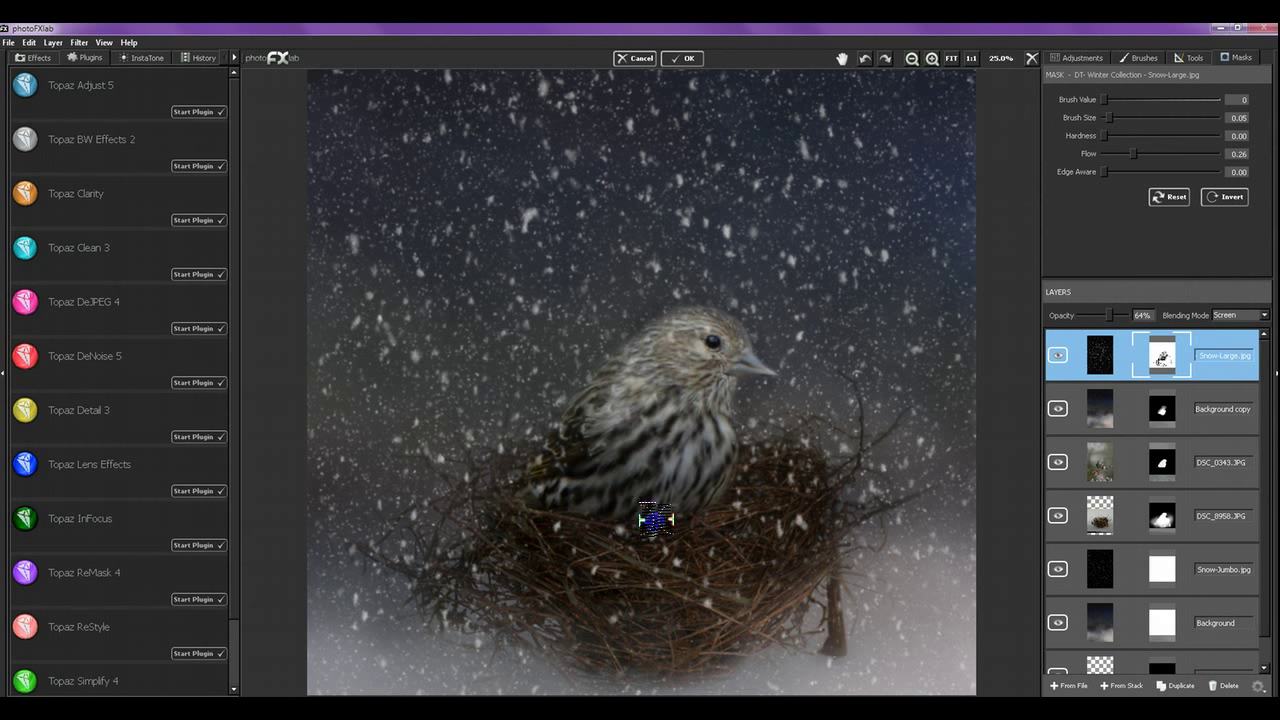
{"action": "left_click_drag", "start_coordinate": [745, 451], "coordinate": [680, 509]}
{"action": "mouse_move", "coordinate": [760, 432]}
{"action": "left_mouse_down"}
{"action": "mouse_move", "coordinate": [869, 397]}
{"action": "mouse_move", "coordinate": [797, 340]}
{"action": "left_mouse_up"}
Step: Paint snow back over the bird's lower breast and belly with brush value 255 and flow 0.50
{"action": "left_click_drag", "start_coordinate": [1194, 100], "coordinate": [1217, 100]}
{"action": "left_click", "coordinate": [1162, 155]}
{"action": "mouse_move", "coordinate": [700, 463]}
{"action": "left_mouse_down"}
{"action": "mouse_move", "coordinate": [691, 449]}
{"action": "mouse_move", "coordinate": [726, 442]}
{"action": "left_mouse_up"}
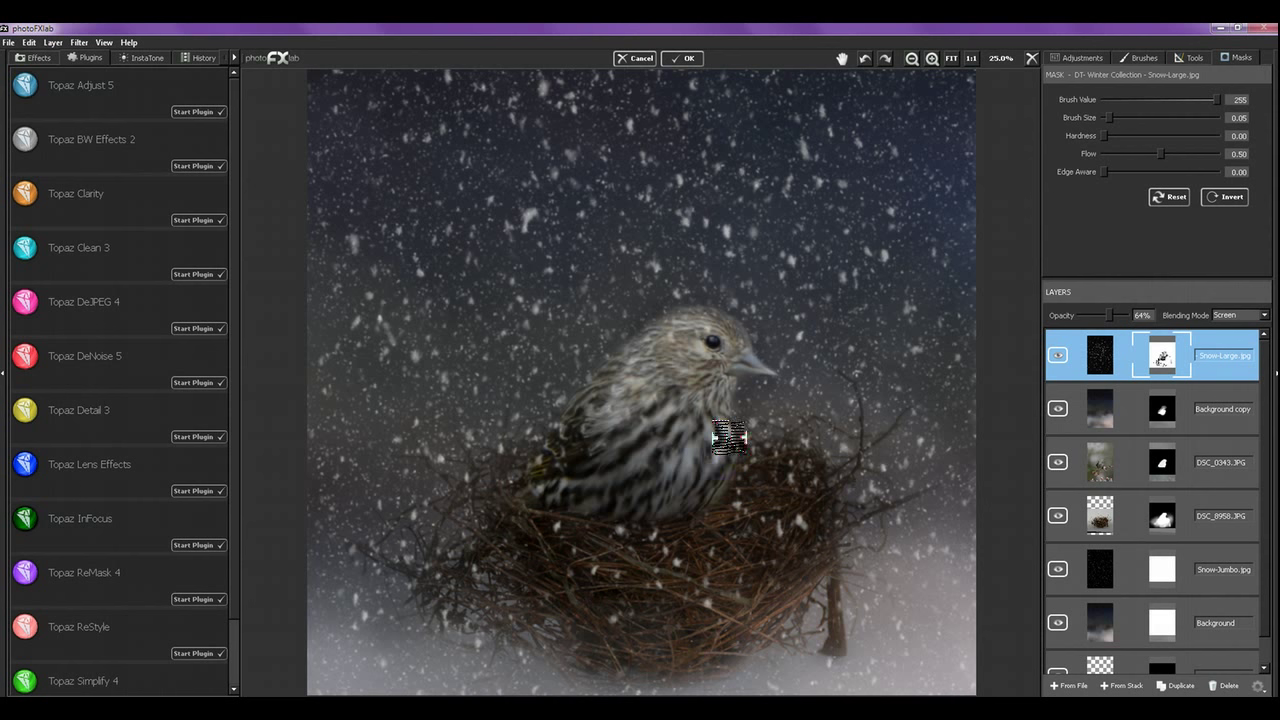
{"action": "mouse_move", "coordinate": [694, 497]}
{"action": "left_mouse_down"}
{"action": "mouse_move", "coordinate": [671, 470]}
{"action": "mouse_move", "coordinate": [620, 485]}
{"action": "left_mouse_up"}
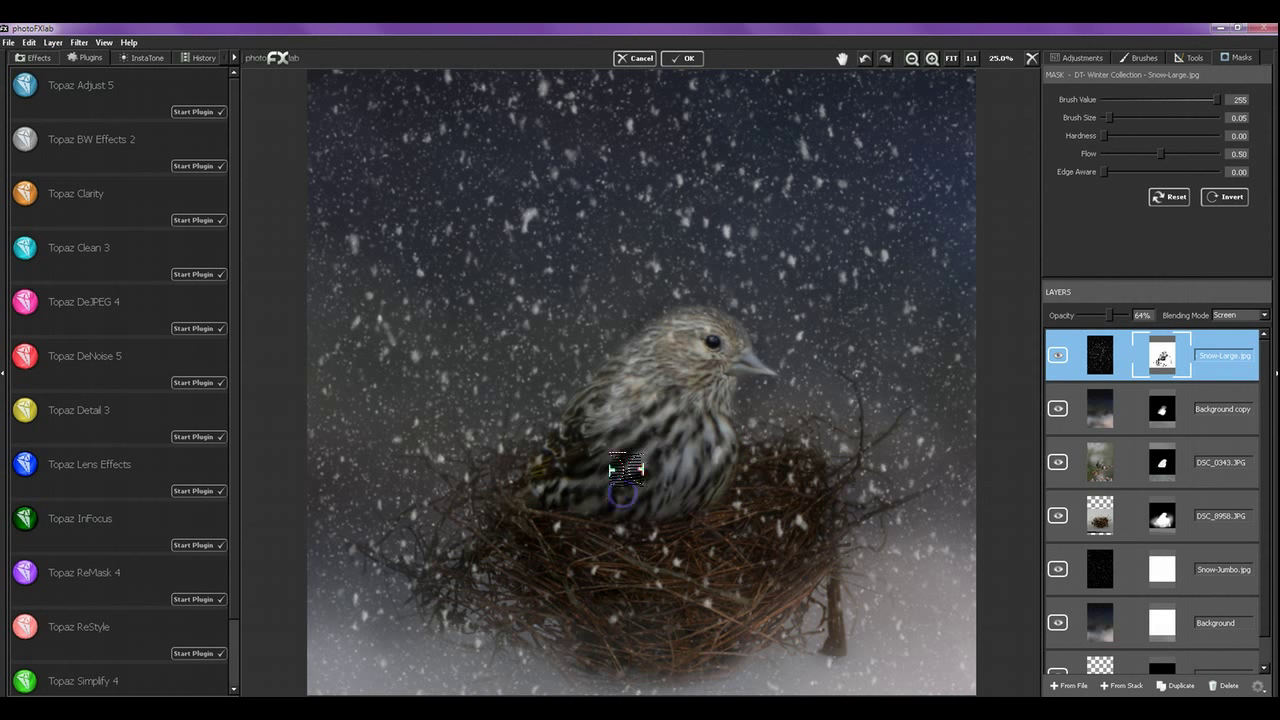
{"action": "mouse_move", "coordinate": [750, 385]}
{"action": "left_mouse_down"}
{"action": "mouse_move", "coordinate": [807, 371]}
{"action": "mouse_move", "coordinate": [714, 457]}
{"action": "left_mouse_up"}
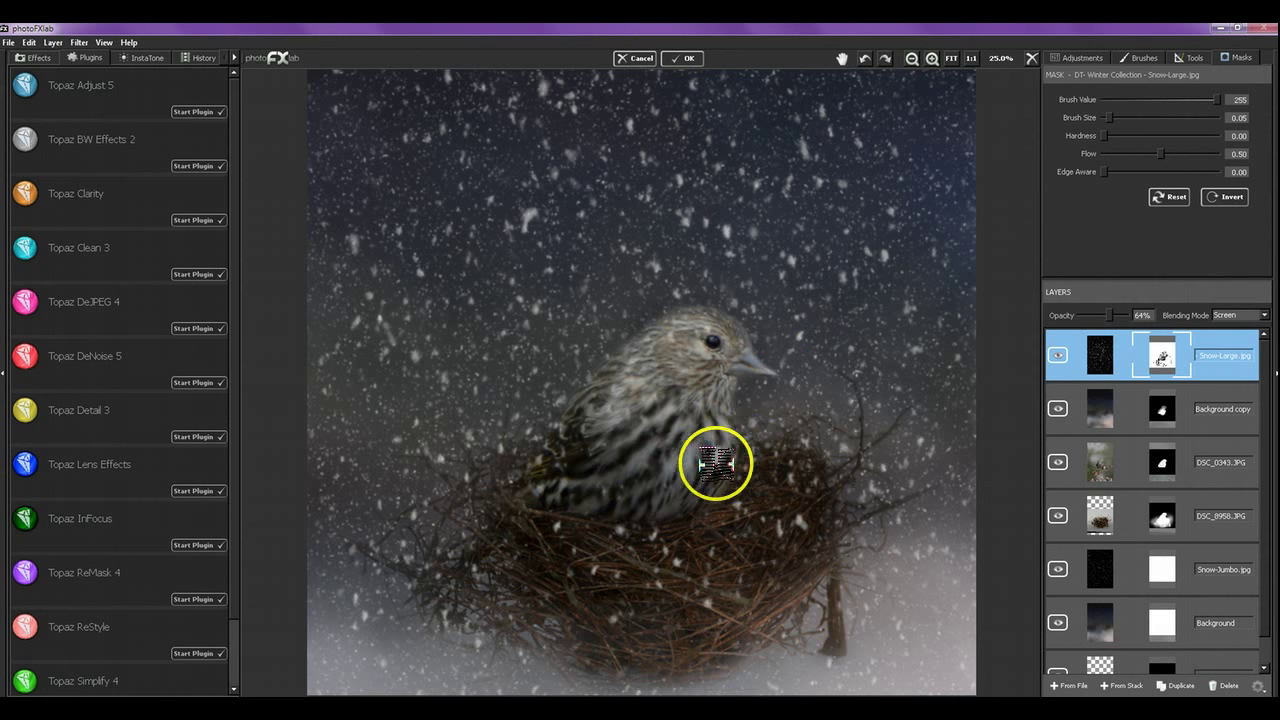
Step: Set the mask brush value to 0 and remove stray flakes from the bird's breast and around its eye
{"action": "left_click_drag", "start_coordinate": [1217, 99], "coordinate": [1104, 99]}
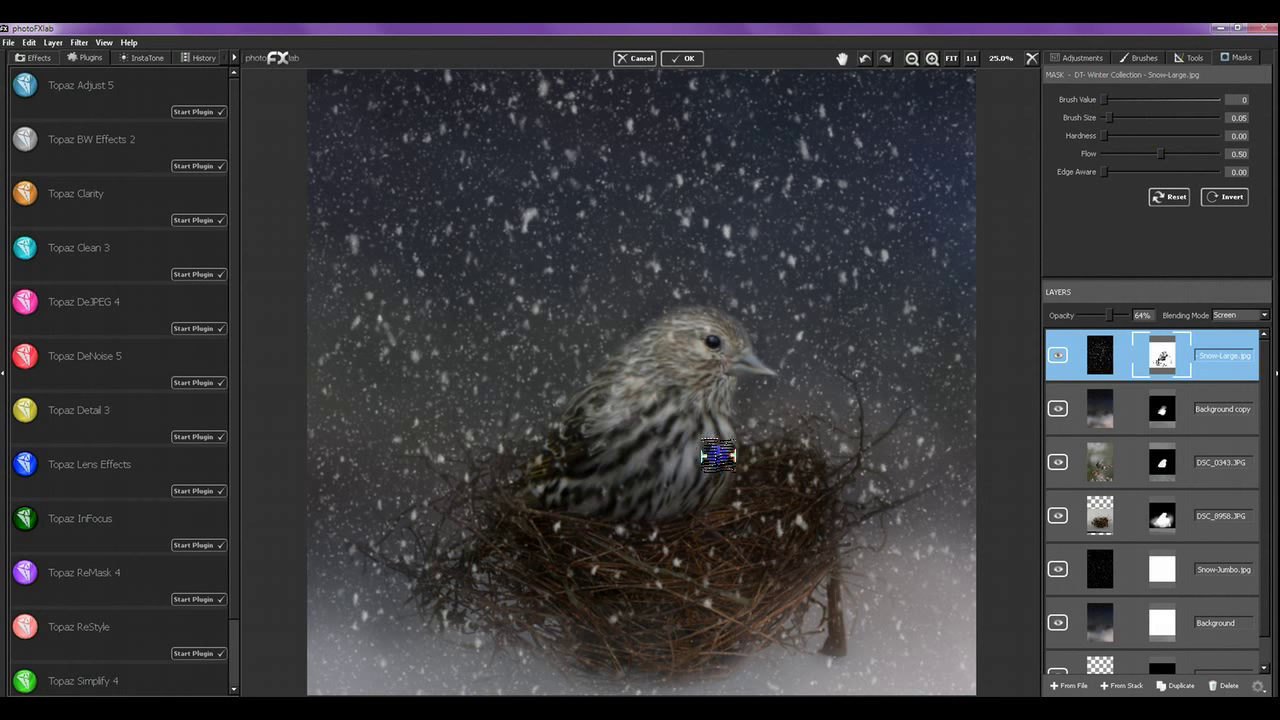
{"action": "mouse_move", "coordinate": [656, 589]}
{"action": "left_mouse_down"}
{"action": "mouse_move", "coordinate": [598, 611]}
{"action": "mouse_move", "coordinate": [634, 516]}
{"action": "mouse_move", "coordinate": [622, 484]}
{"action": "mouse_move", "coordinate": [635, 494]}
{"action": "mouse_move", "coordinate": [708, 417]}
{"action": "left_mouse_up"}
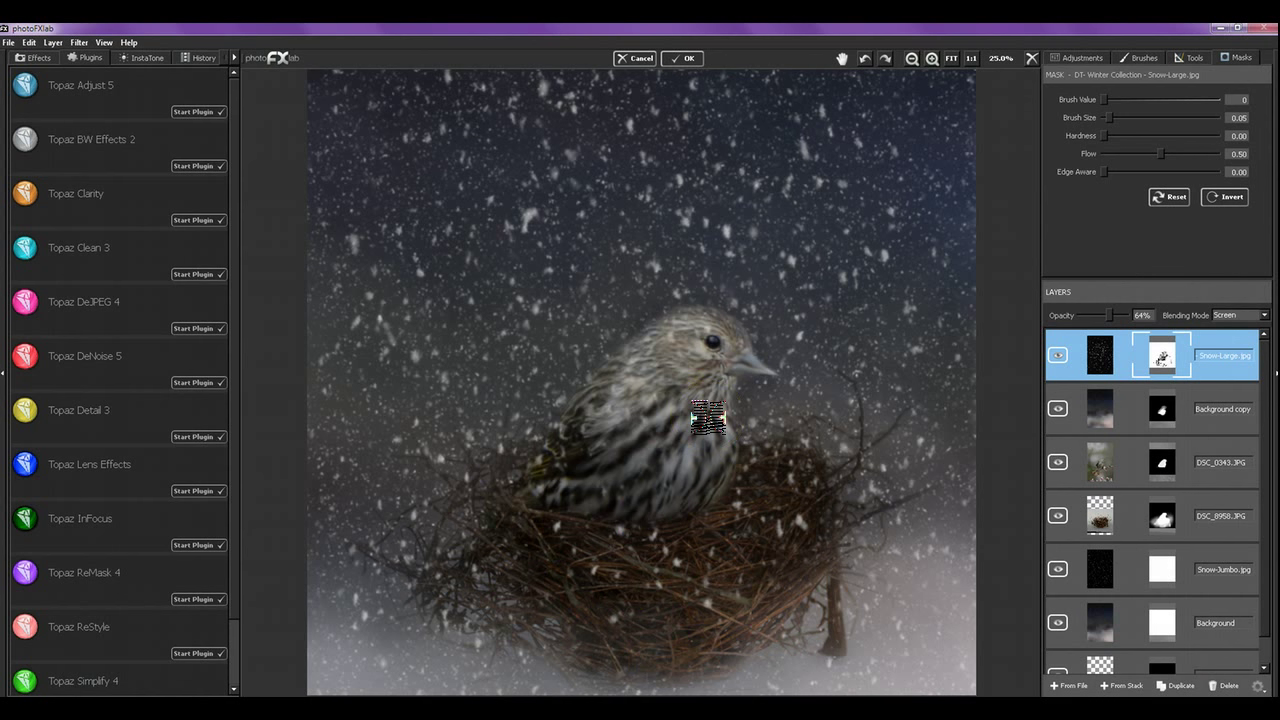
{"action": "left_click_drag", "start_coordinate": [609, 243], "coordinate": [695, 338]}
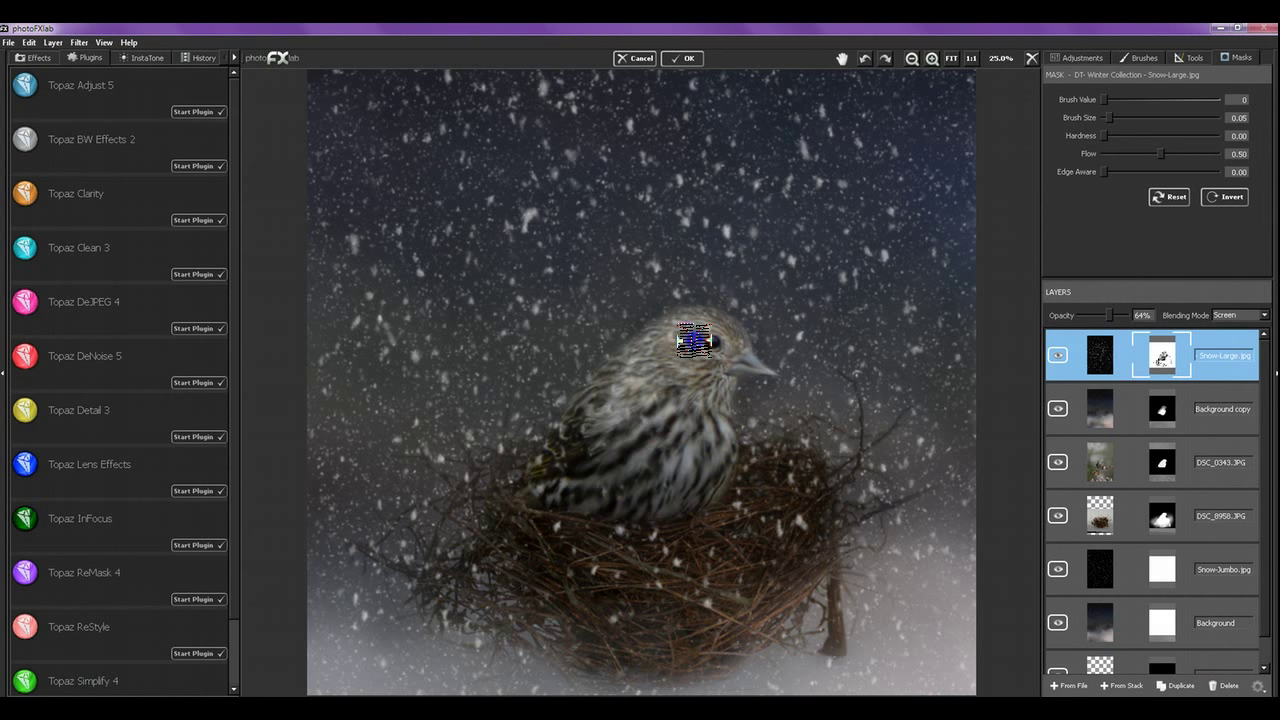
{"action": "mouse_move", "coordinate": [594, 354]}
{"action": "left_mouse_down"}
{"action": "mouse_move", "coordinate": [564, 359]}
{"action": "mouse_move", "coordinate": [714, 337]}
{"action": "left_mouse_up"}
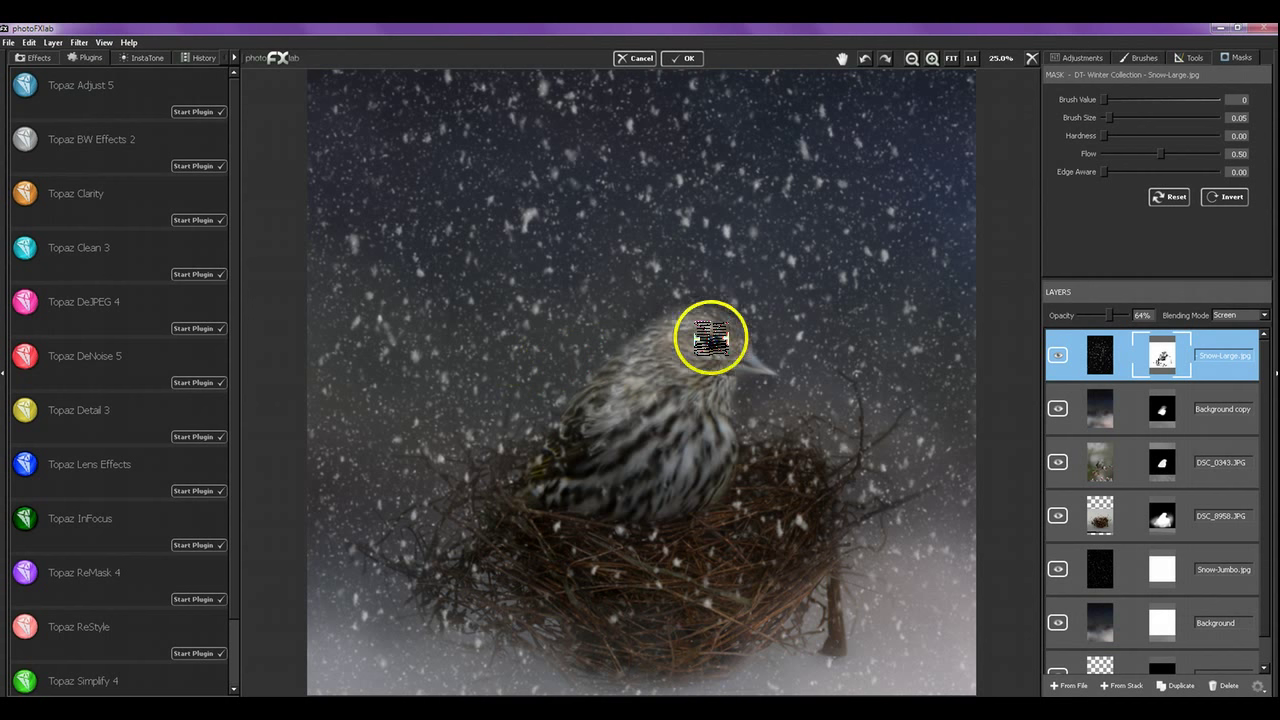
{"action": "mouse_move", "coordinate": [455, 418]}
{"action": "left_mouse_down"}
{"action": "mouse_move", "coordinate": [488, 302]}
{"action": "mouse_move", "coordinate": [798, 272]}
{"action": "mouse_move", "coordinate": [866, 106]}
{"action": "mouse_move", "coordinate": [929, 64]}
{"action": "left_mouse_up"}
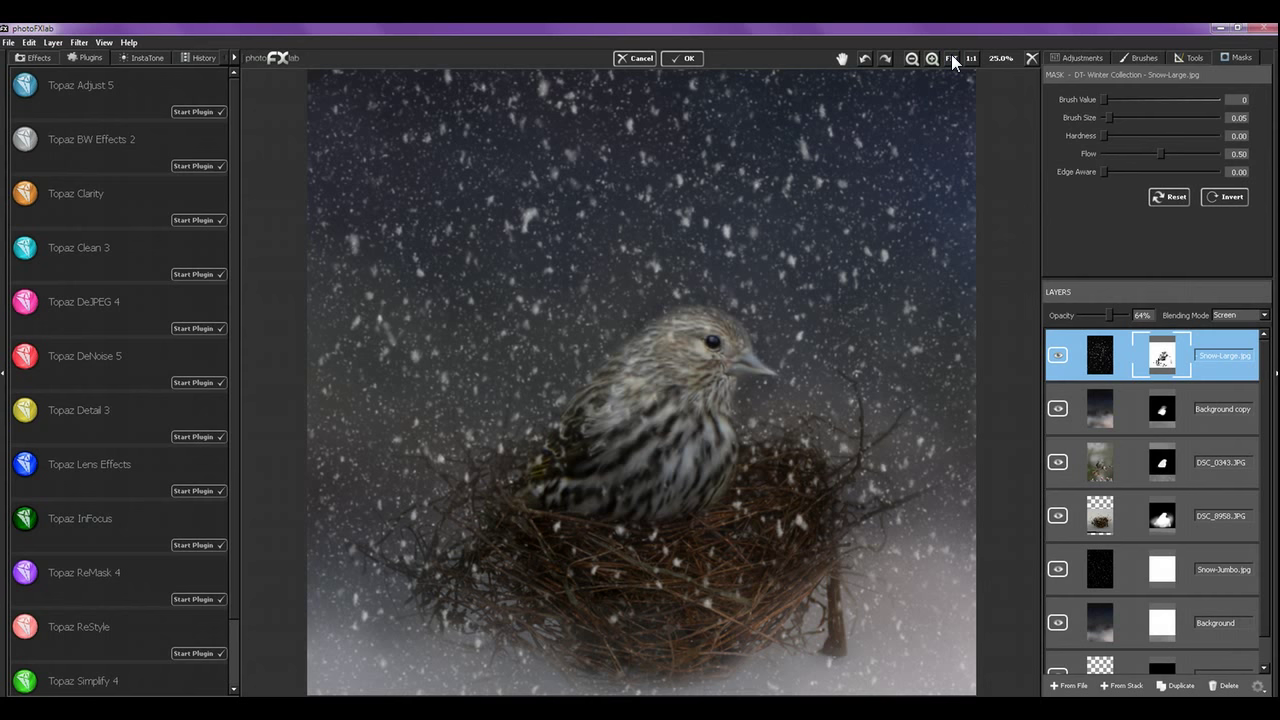
Step: Reduce the Snow-Large.jpg layer's opacity to 50% and create a new layer from the stack
{"action": "left_click", "coordinate": [951, 58]}
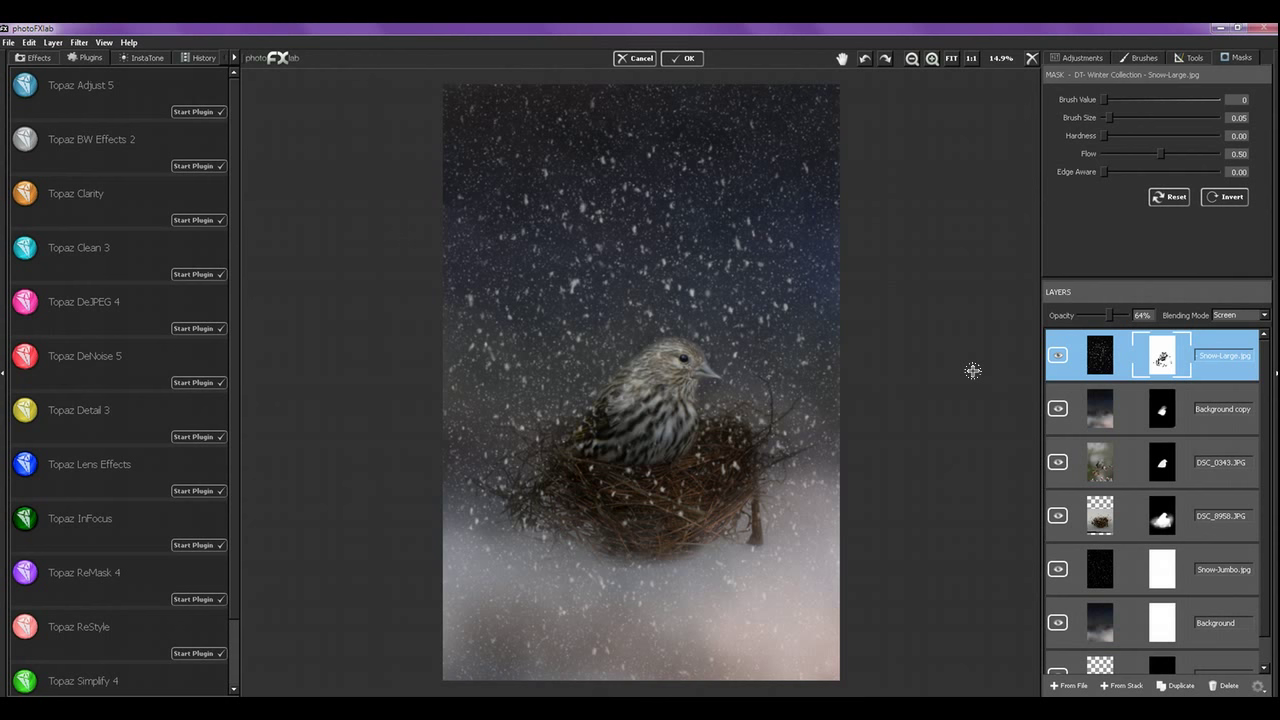
{"action": "mouse_move", "coordinate": [1110, 315]}
{"action": "left_mouse_down"}
{"action": "mouse_move", "coordinate": [1091, 318]}
{"action": "mouse_move", "coordinate": [1140, 316]}
{"action": "mouse_move", "coordinate": [1097, 316]}
{"action": "mouse_move", "coordinate": [1108, 316]}
{"action": "left_mouse_up"}
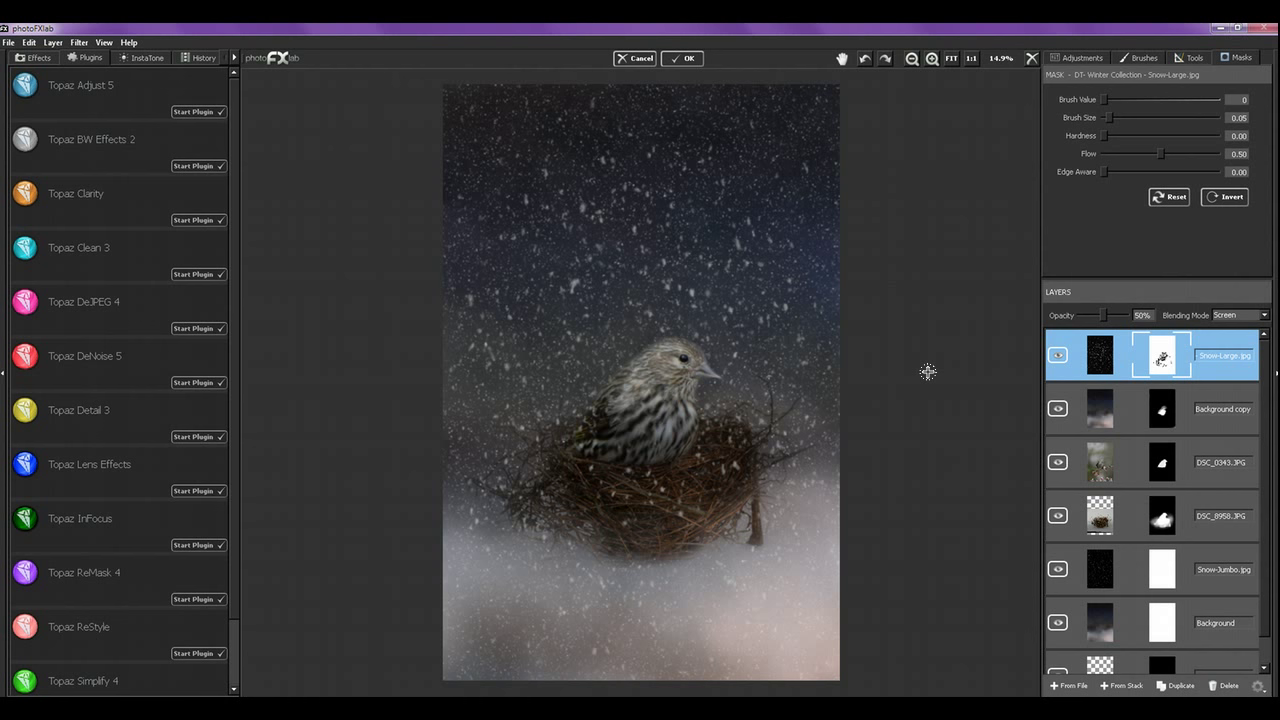
{"action": "left_click", "coordinate": [1124, 686]}
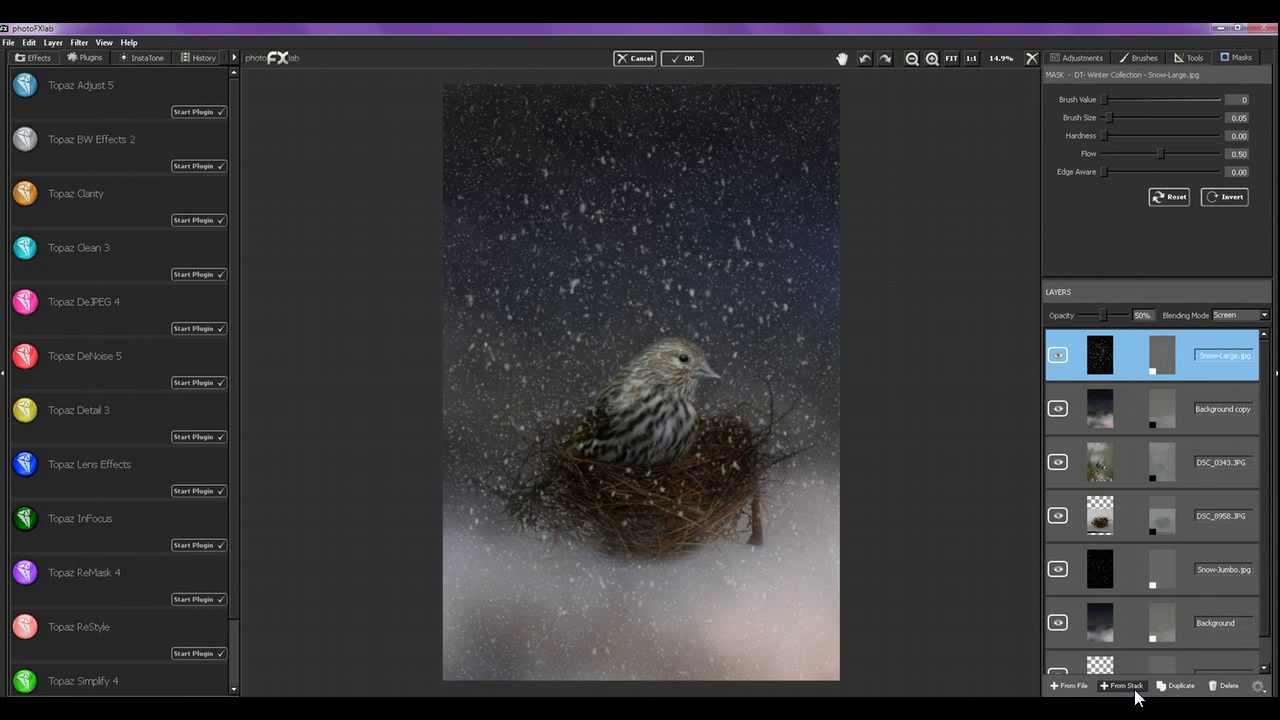
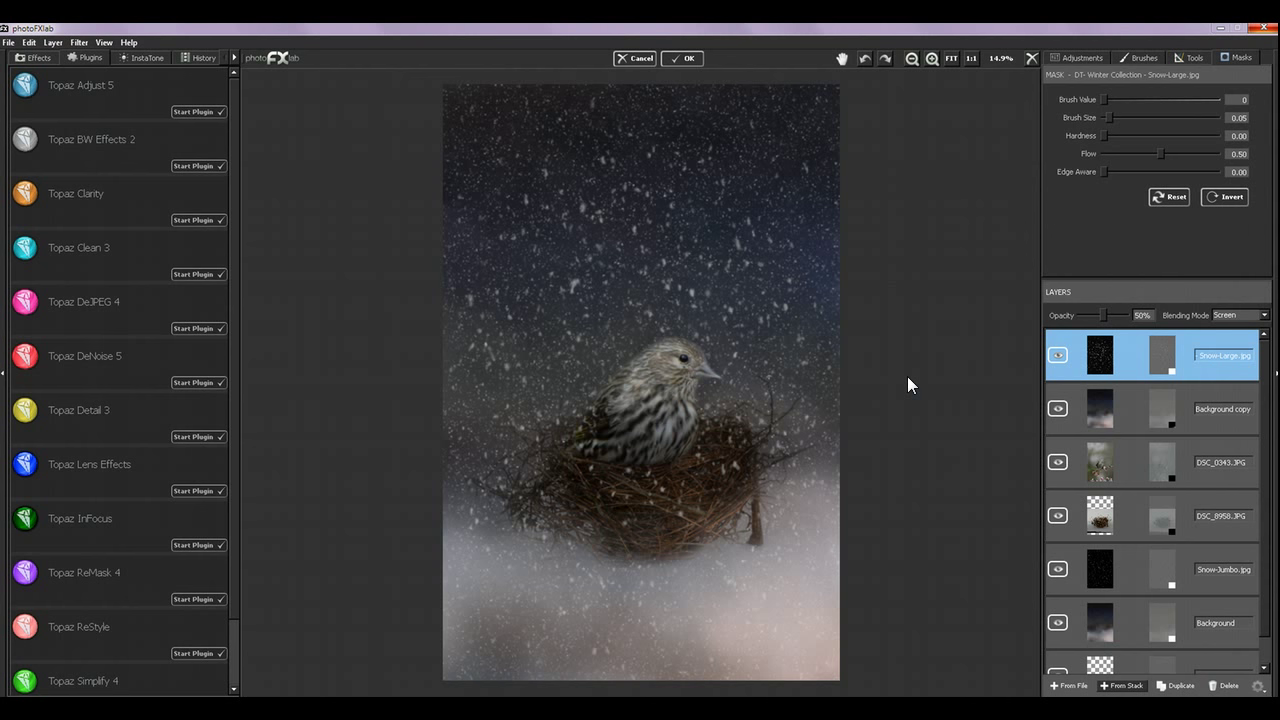
Step: Create a merged layer from the whole stack and toggle its visibility to compare it with the layers beneath
{"action": "key", "text": "ctrl+alt+shift+e"}
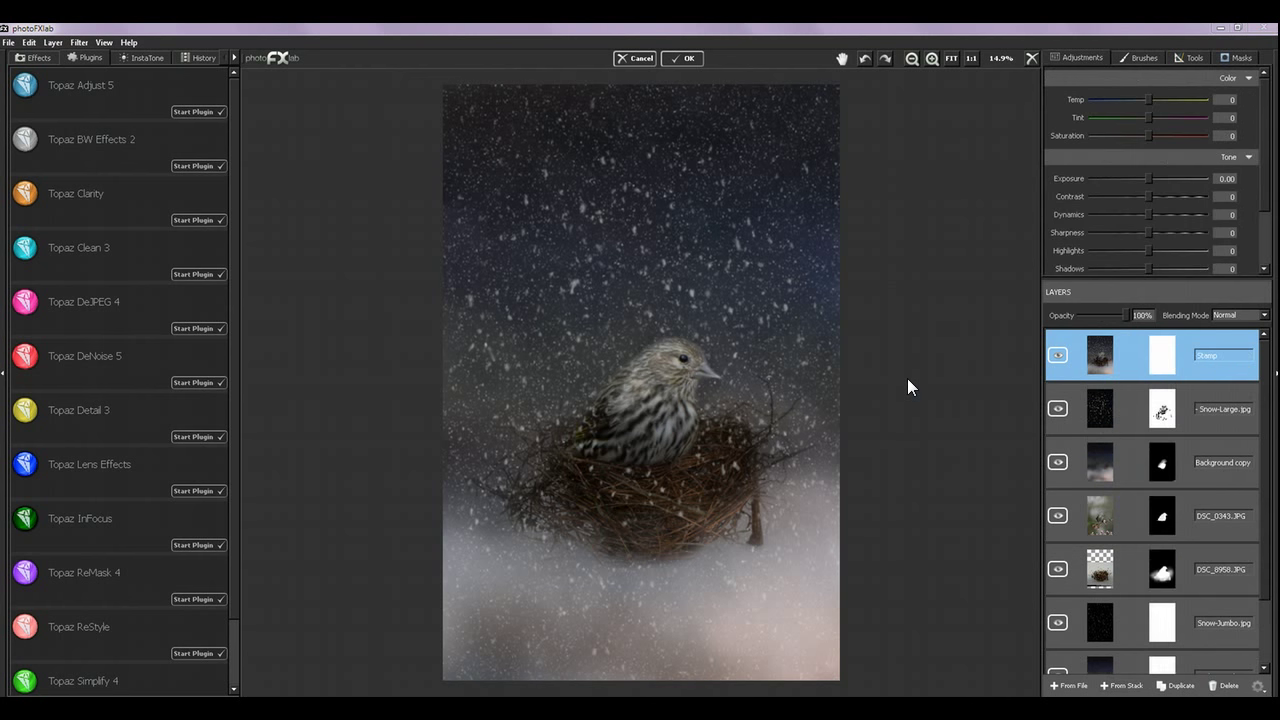
{"action": "left_click", "coordinate": [1059, 356]}
{"action": "left_click", "coordinate": [1059, 356]}
{"action": "left_click", "coordinate": [1059, 356]}
{"action": "left_click", "coordinate": [1060, 358]}
Step: Examine the composition at progressively smaller view sizes and review the layer stack from top to bottom
{"action": "left_click", "coordinate": [912, 60]}
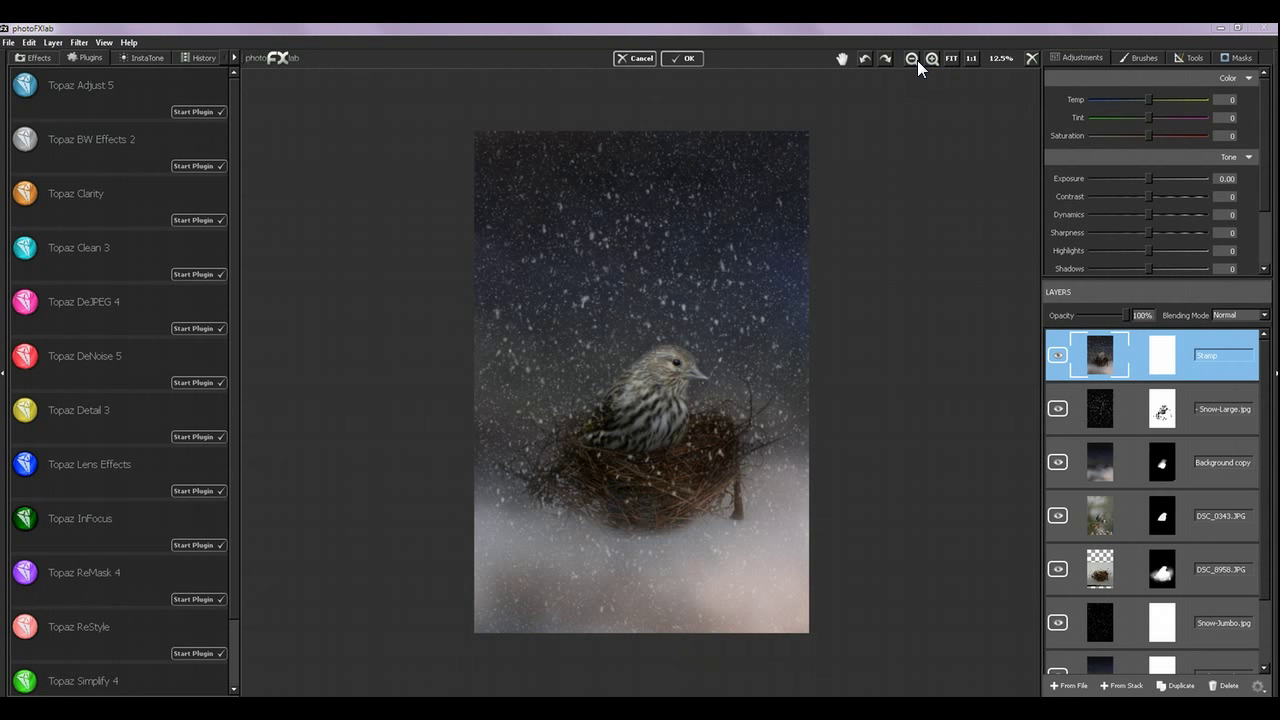
{"action": "left_click", "coordinate": [917, 60]}
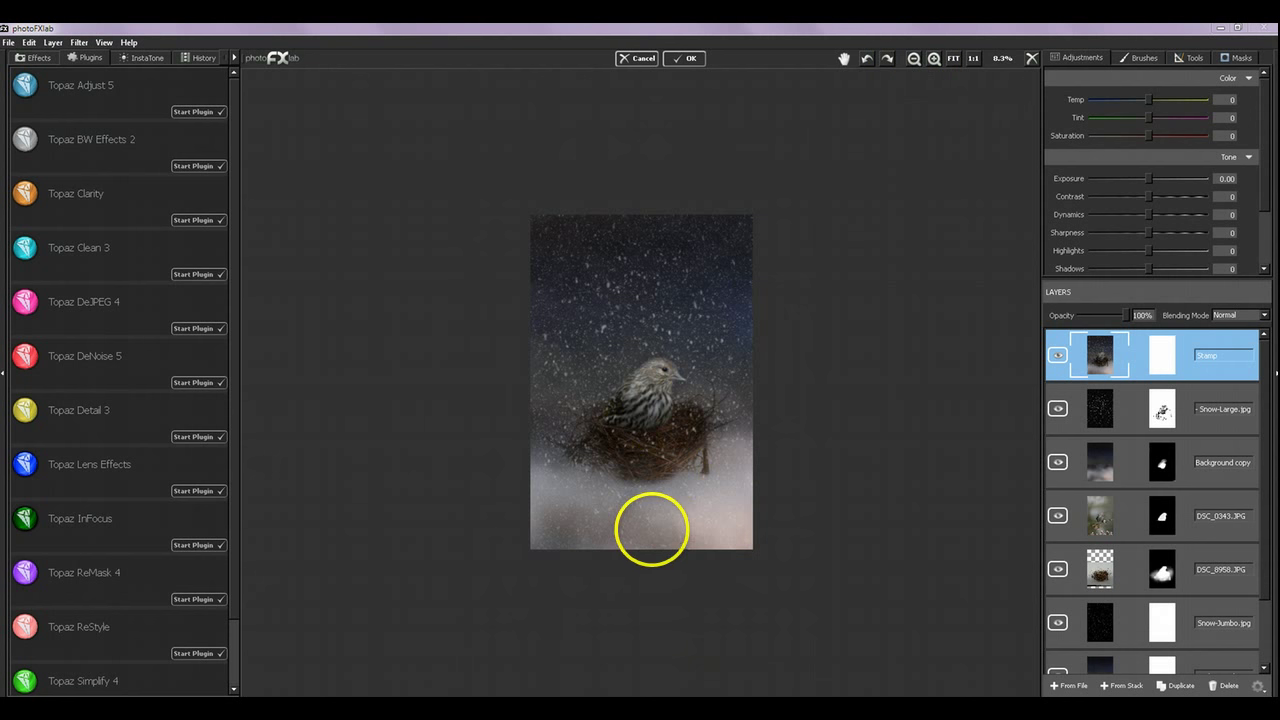
{"action": "left_click", "coordinate": [915, 61]}
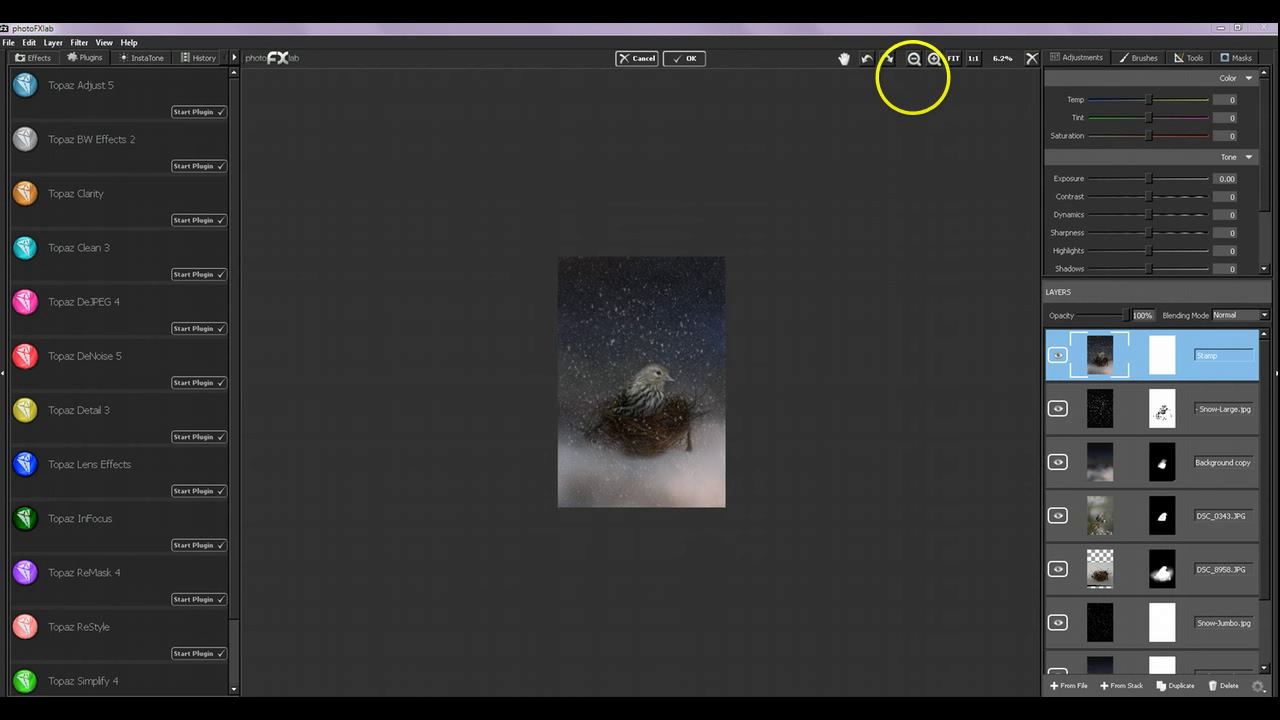
{"action": "left_click", "coordinate": [915, 59]}
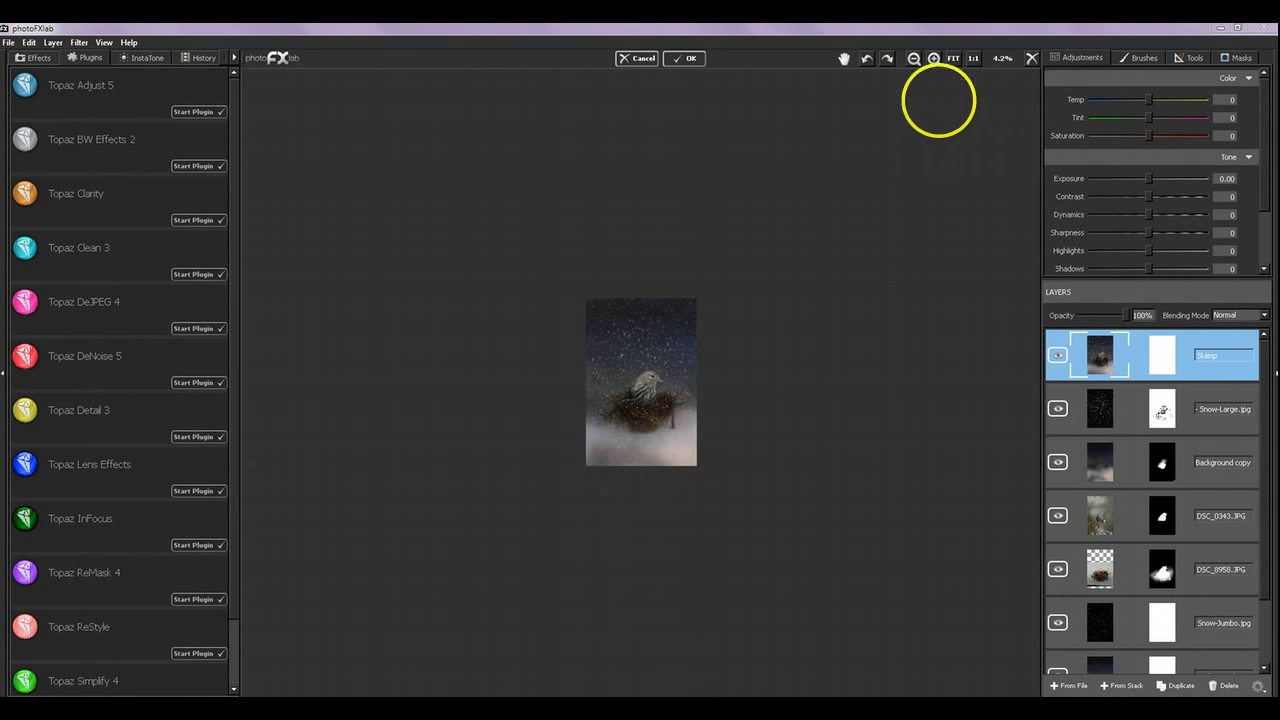
{"action": "left_click", "coordinate": [953, 58]}
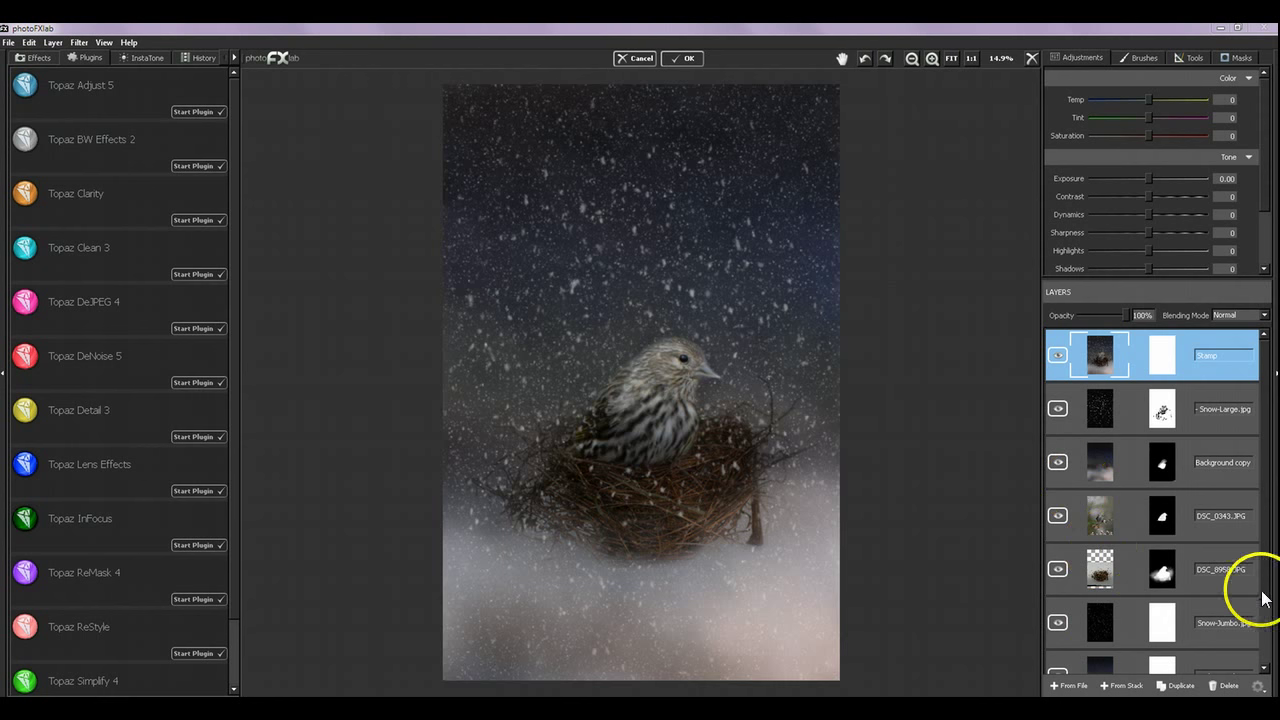
{"action": "scroll", "coordinate": [1268, 594], "scroll_direction": "down", "scroll_amount": 2}
{"action": "right_click", "coordinate": [1266, 629]}
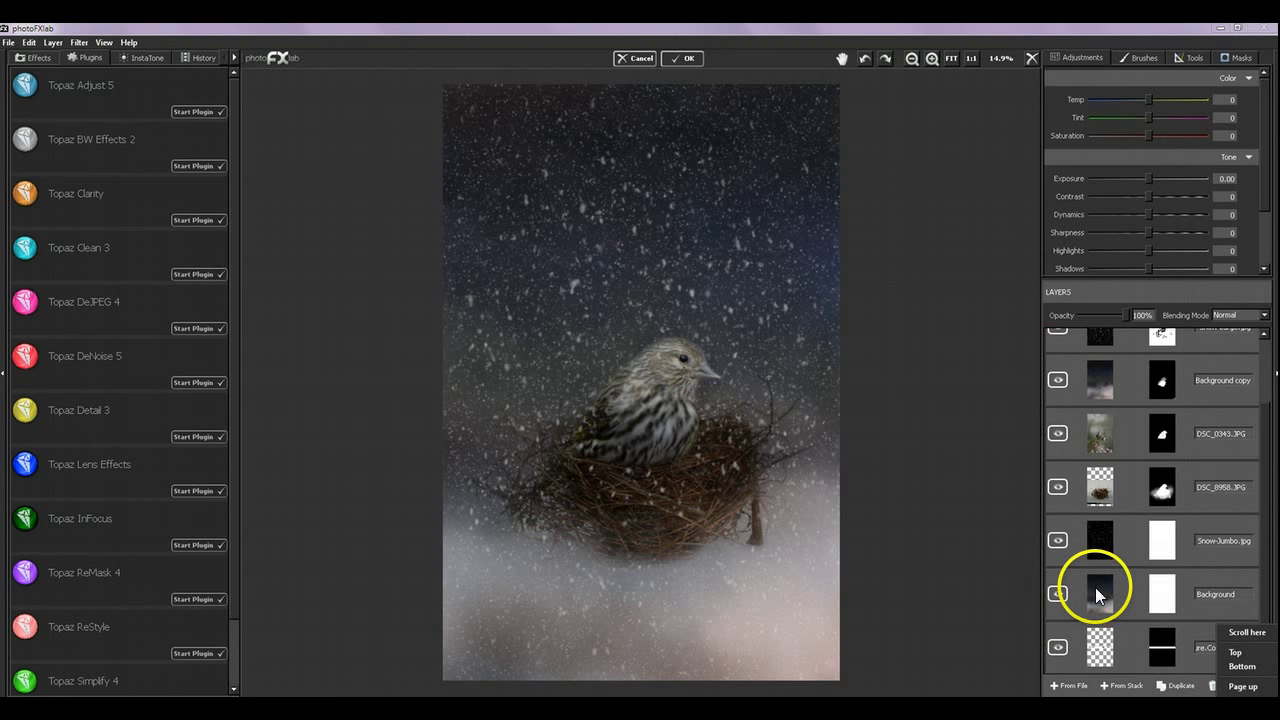
{"action": "left_click", "coordinate": [963, 527]}
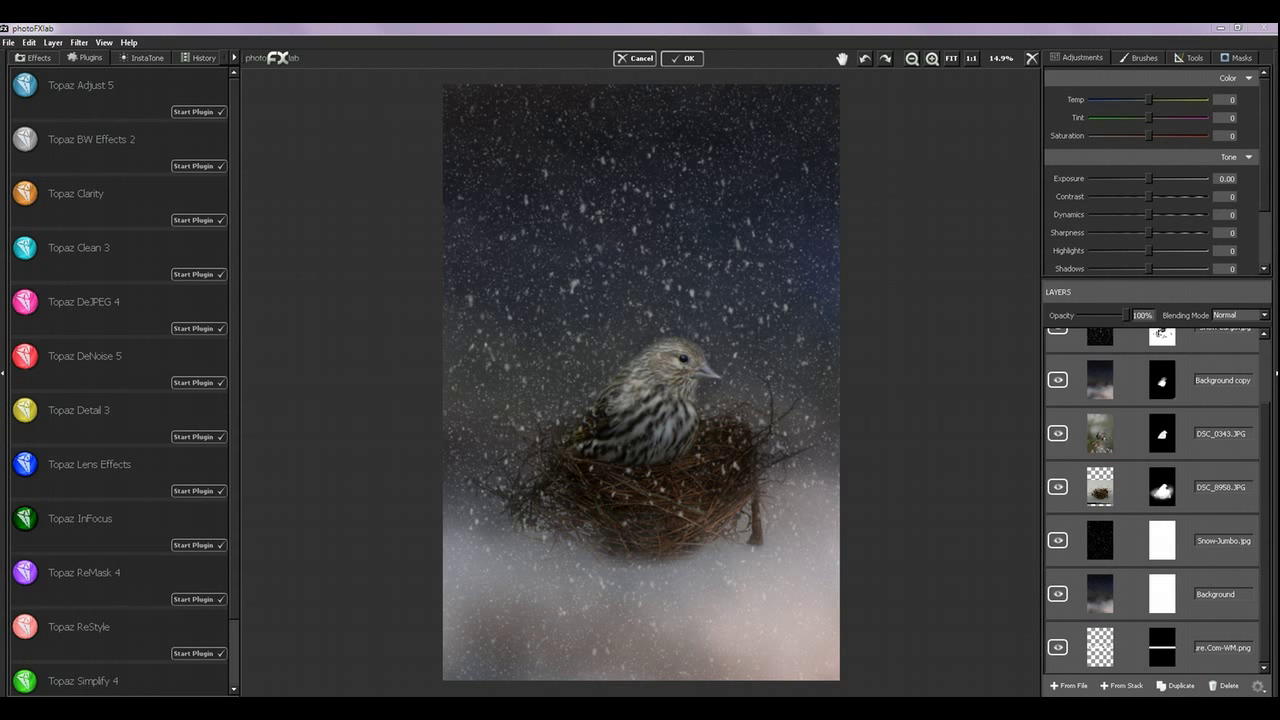
{"action": "left_click", "coordinate": [1265, 354]}
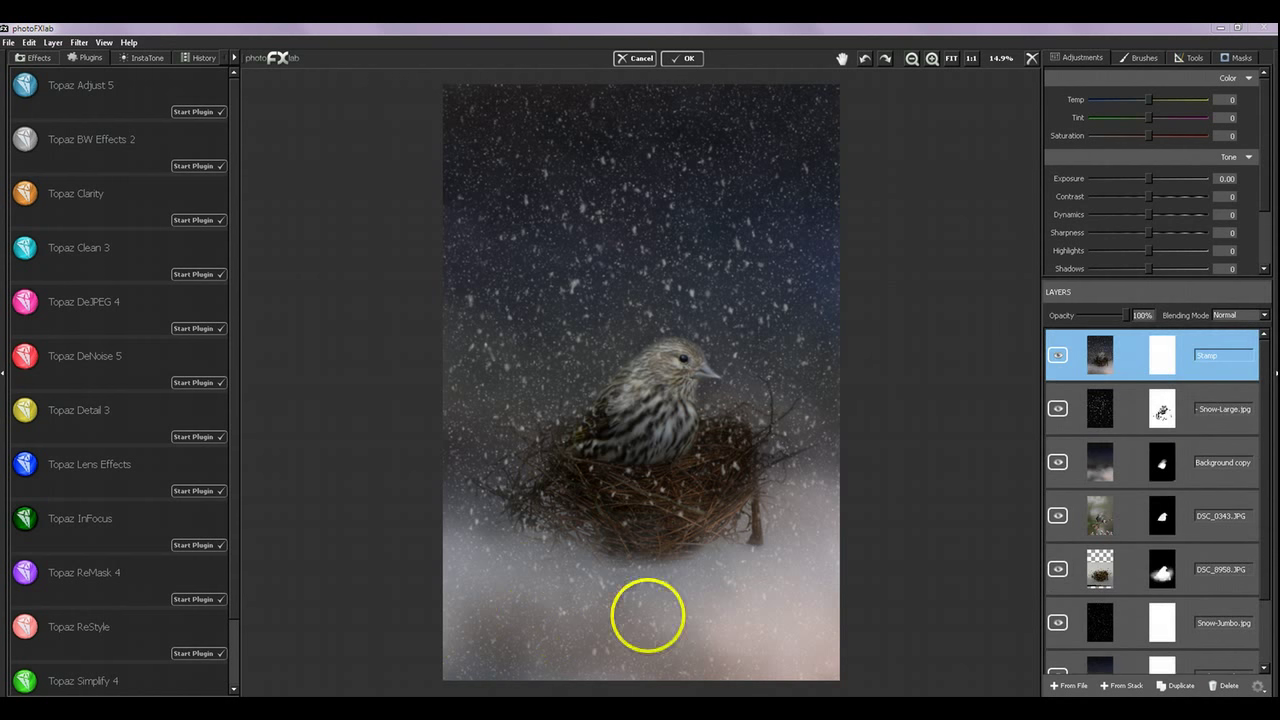
Step: Try the Fog filter's Ground Fog I to IV presets in Topaz Lens Effects and compare the fog with the original
{"action": "left_click", "coordinate": [192, 490]}
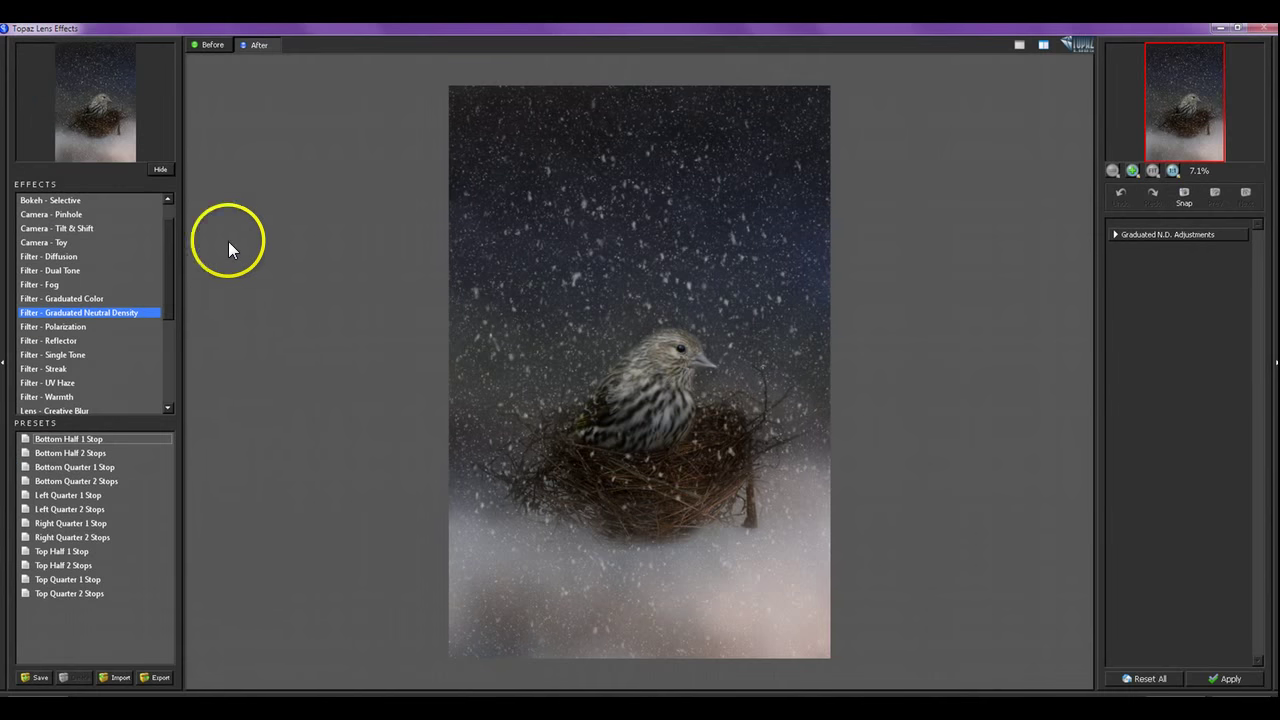
{"action": "left_click", "coordinate": [55, 286]}
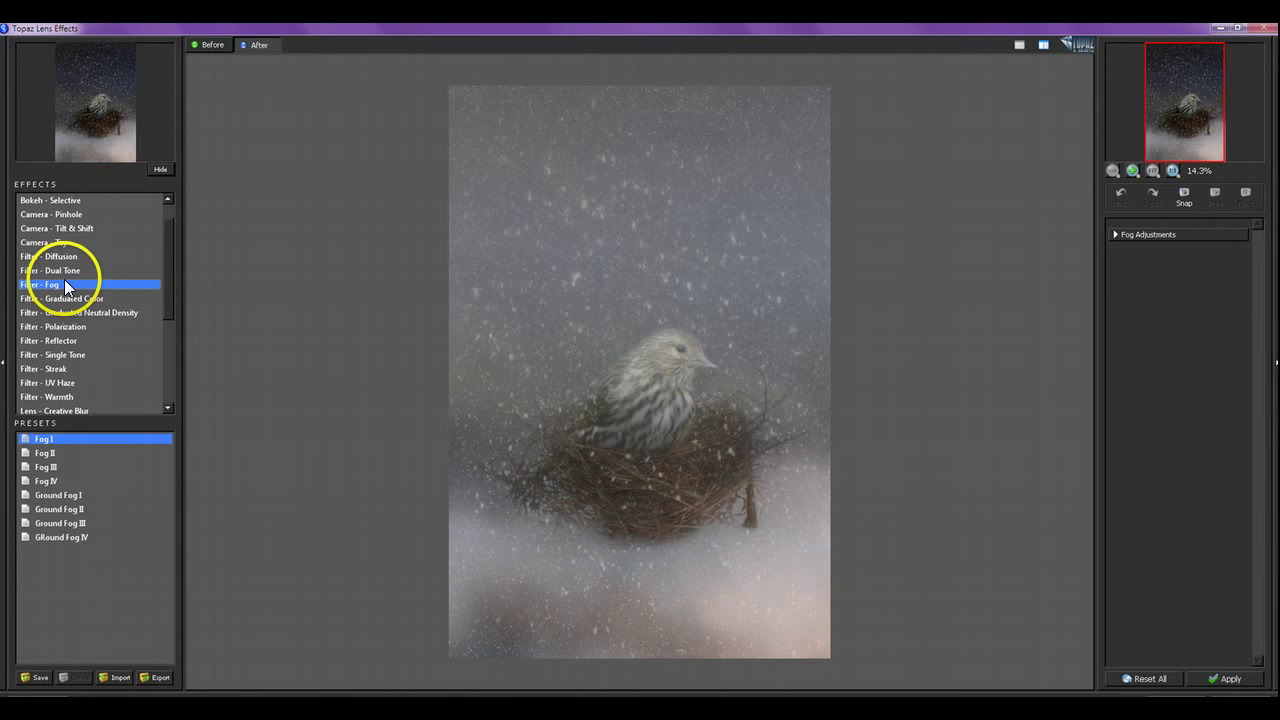
{"action": "left_click", "coordinate": [85, 495]}
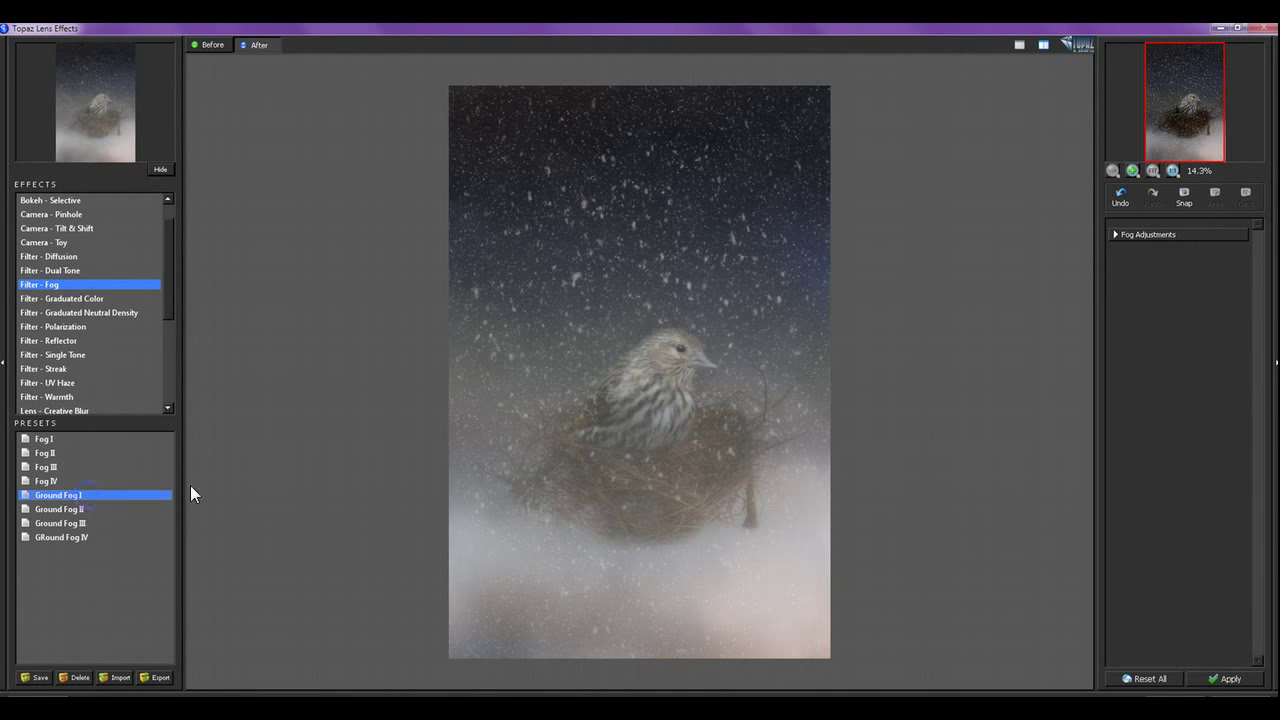
{"action": "left_click", "coordinate": [115, 508]}
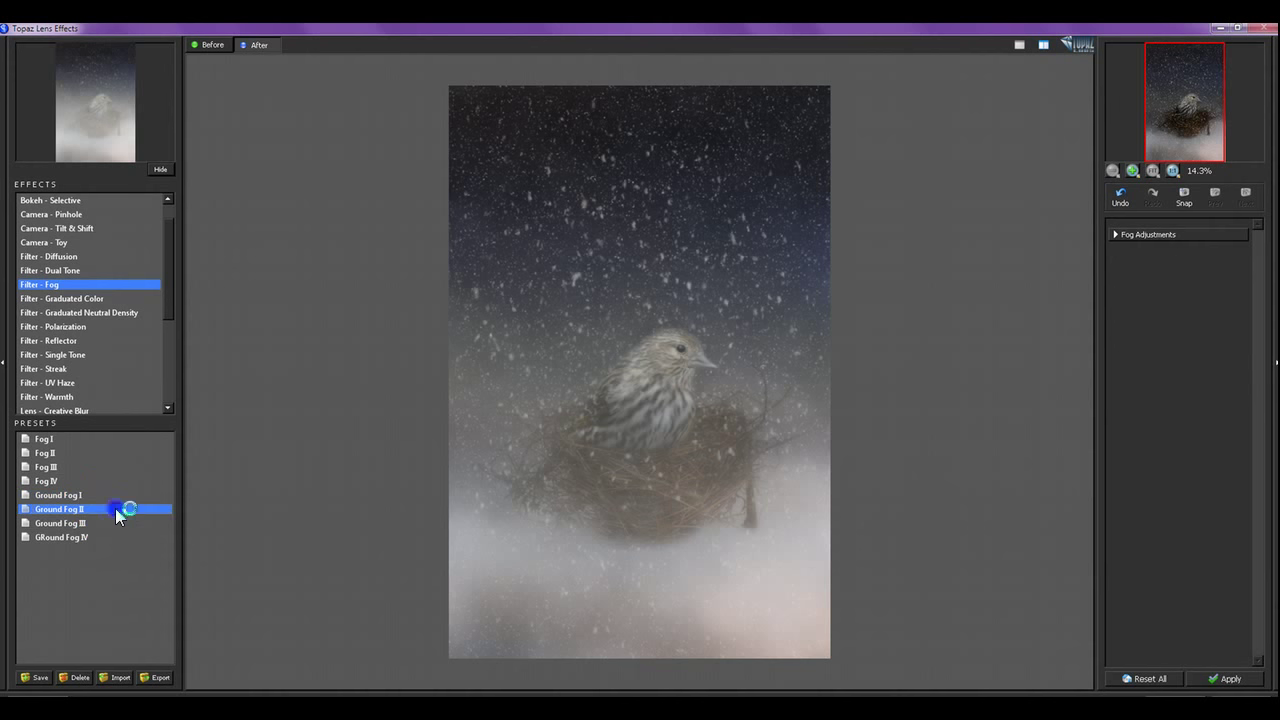
{"action": "left_click", "coordinate": [110, 523]}
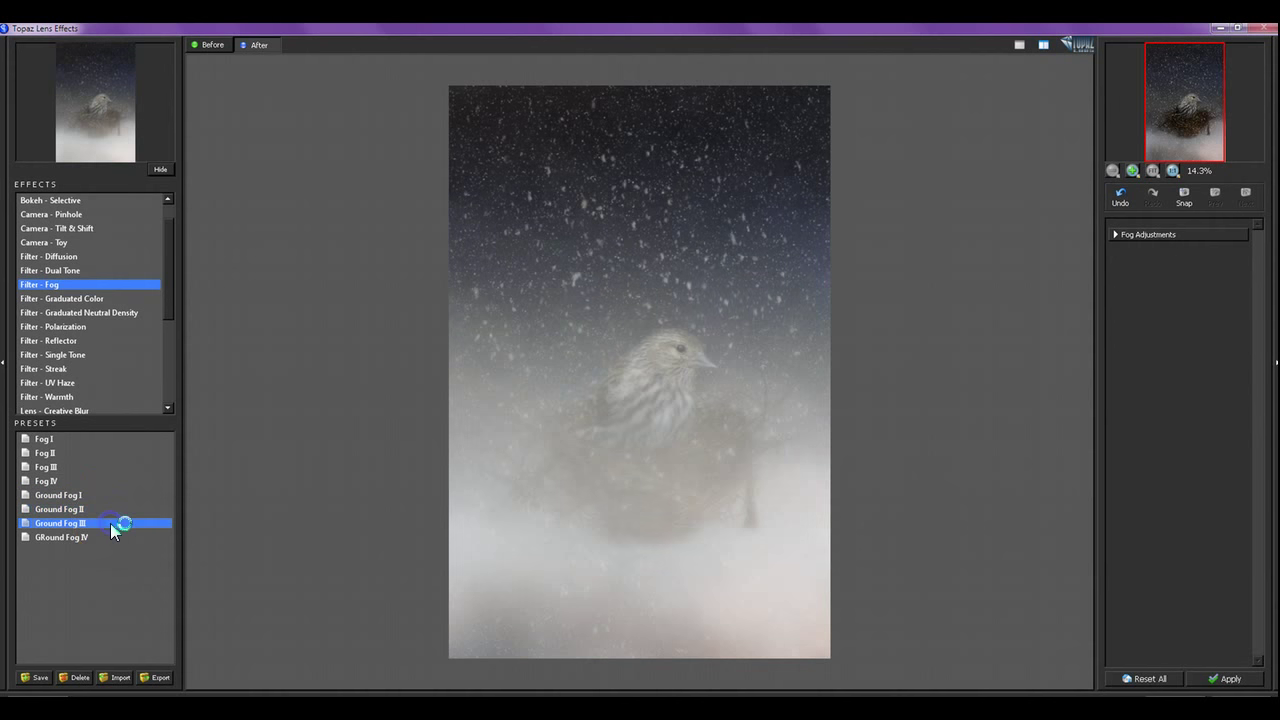
{"action": "left_click", "coordinate": [107, 537]}
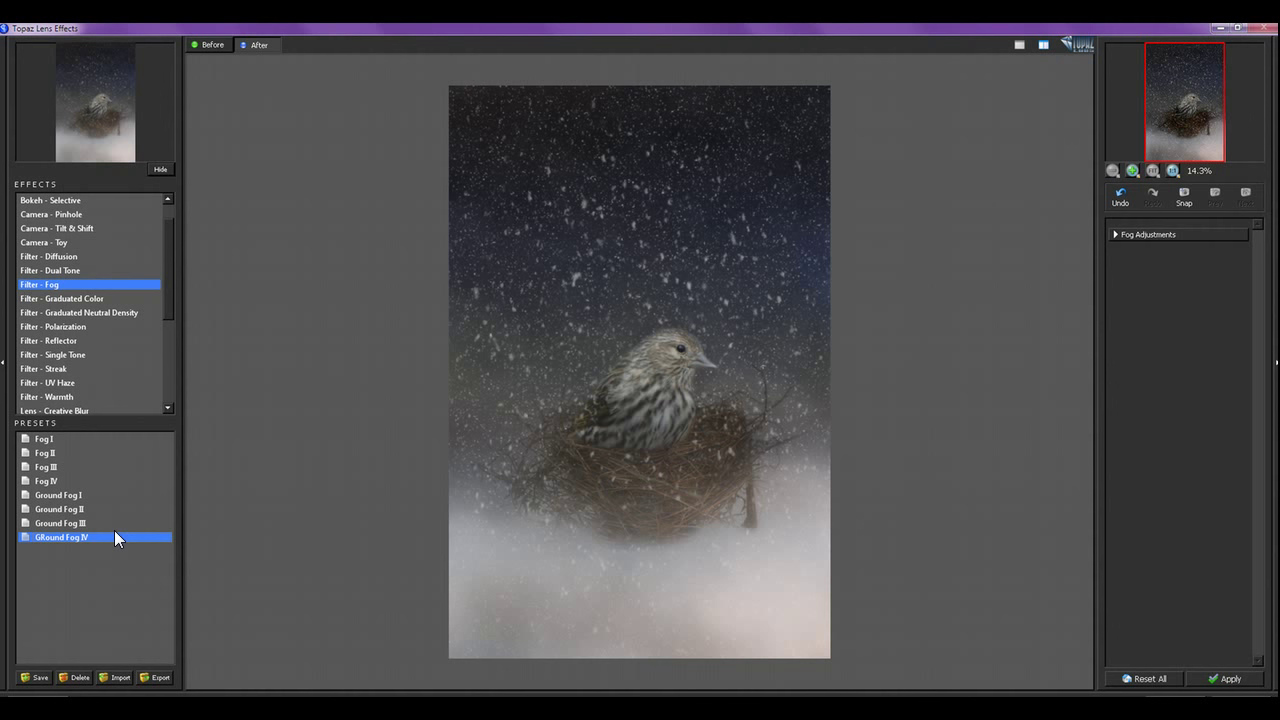
{"action": "left_click", "coordinate": [437, 451]}
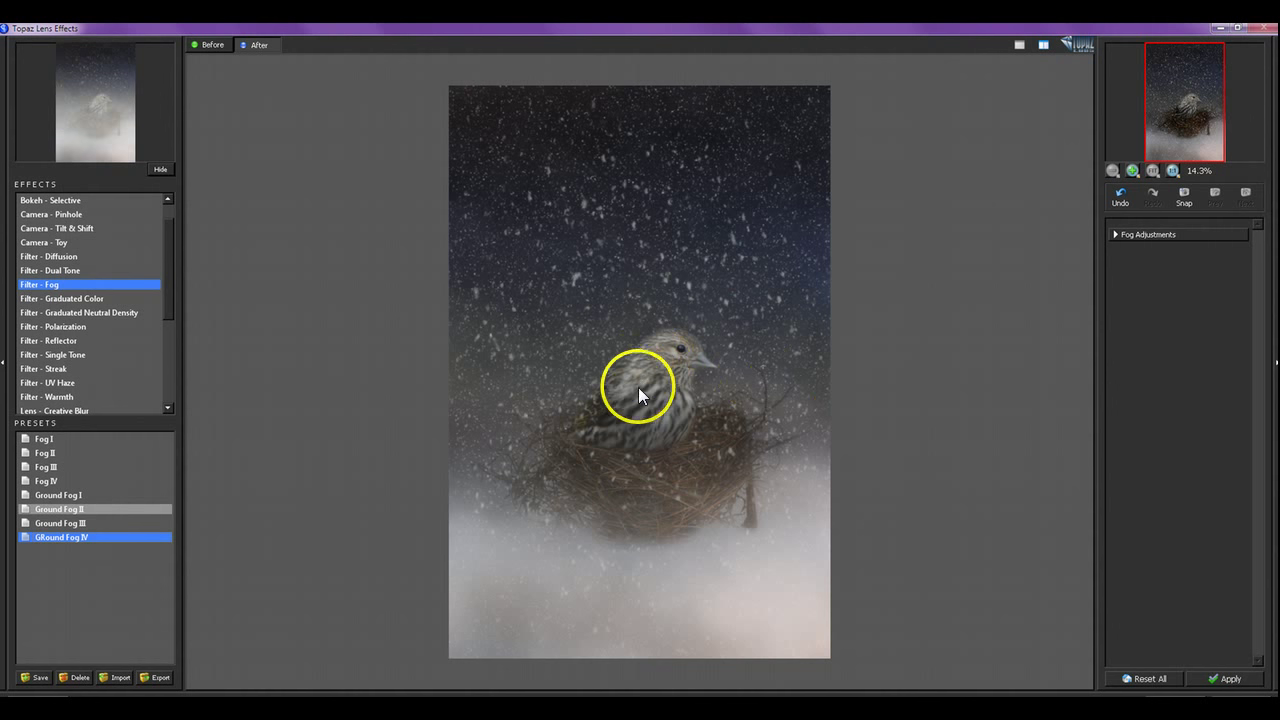
{"action": "left_click_drag", "start_coordinate": [701, 490], "coordinate": [705, 484]}
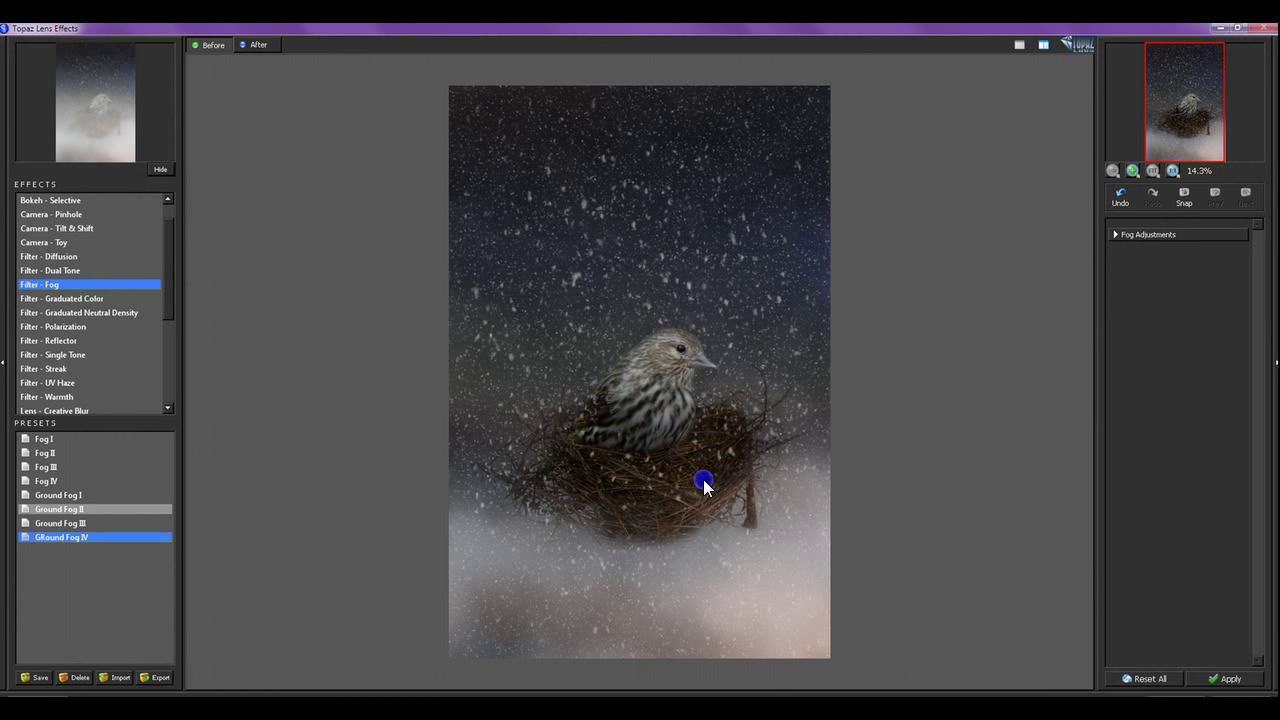
{"action": "mouse_move", "coordinate": [704, 484]}
{"action": "left_mouse_down"}
{"action": "mouse_move", "coordinate": [716, 474]}
{"action": "mouse_move", "coordinate": [691, 466]}
{"action": "left_mouse_up"}
{"action": "left_click", "coordinate": [708, 487]}
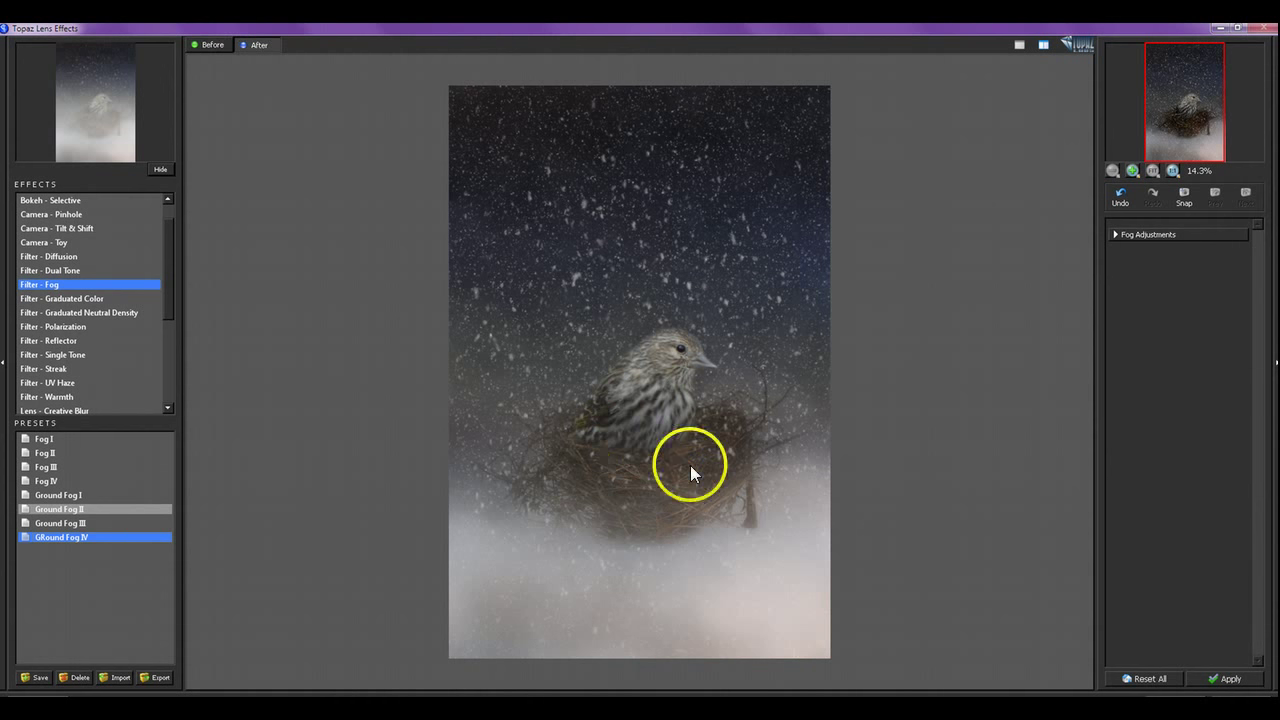
Step: Try the Reflector filter's Silver Bottom preset, compare it with the original, and leave Lens Effects without applying it
{"action": "left_click", "coordinate": [72, 340]}
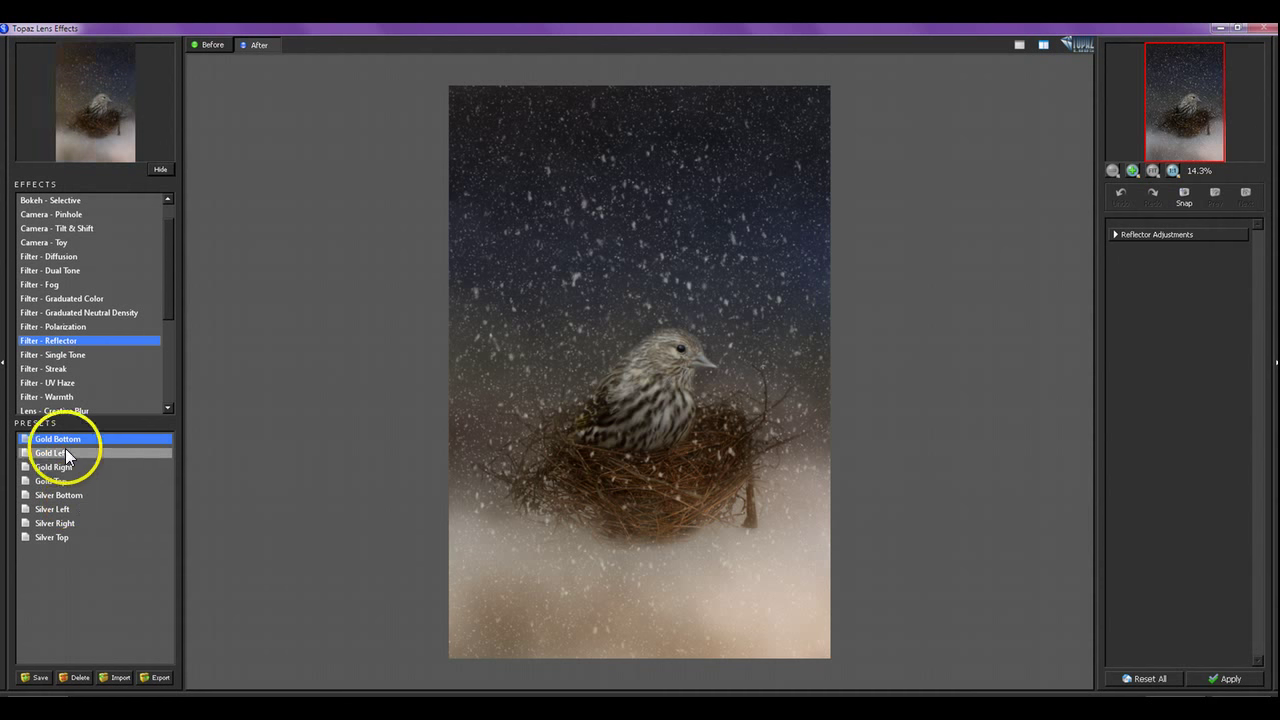
{"action": "left_click", "coordinate": [86, 495]}
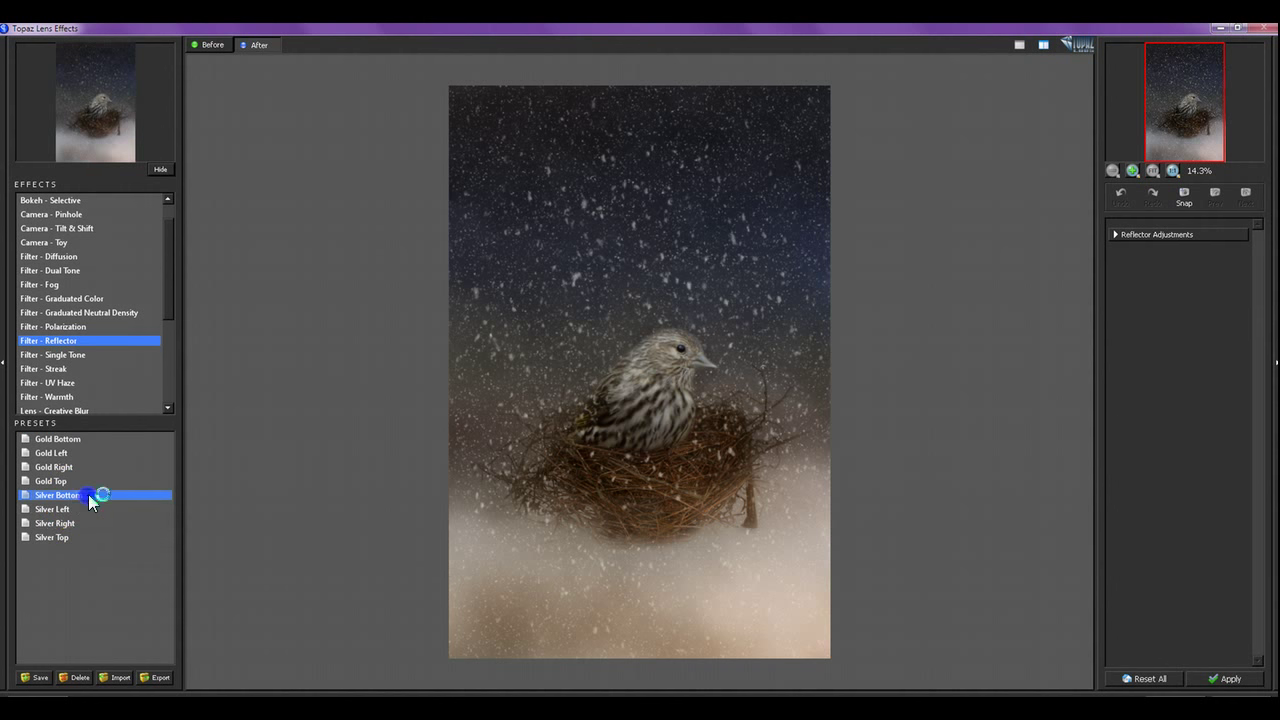
{"action": "left_click", "coordinate": [595, 524]}
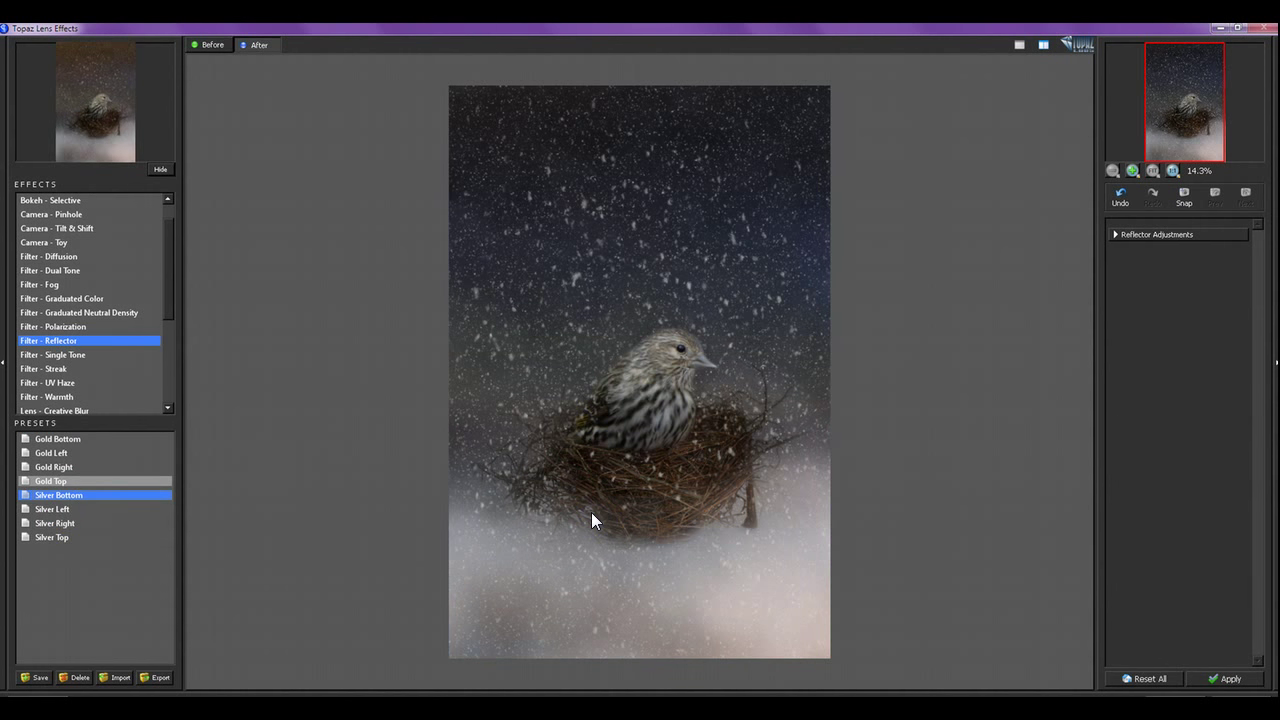
{"action": "left_click", "coordinate": [591, 512]}
{"action": "left_click", "coordinate": [594, 513]}
{"action": "left_click", "coordinate": [592, 512]}
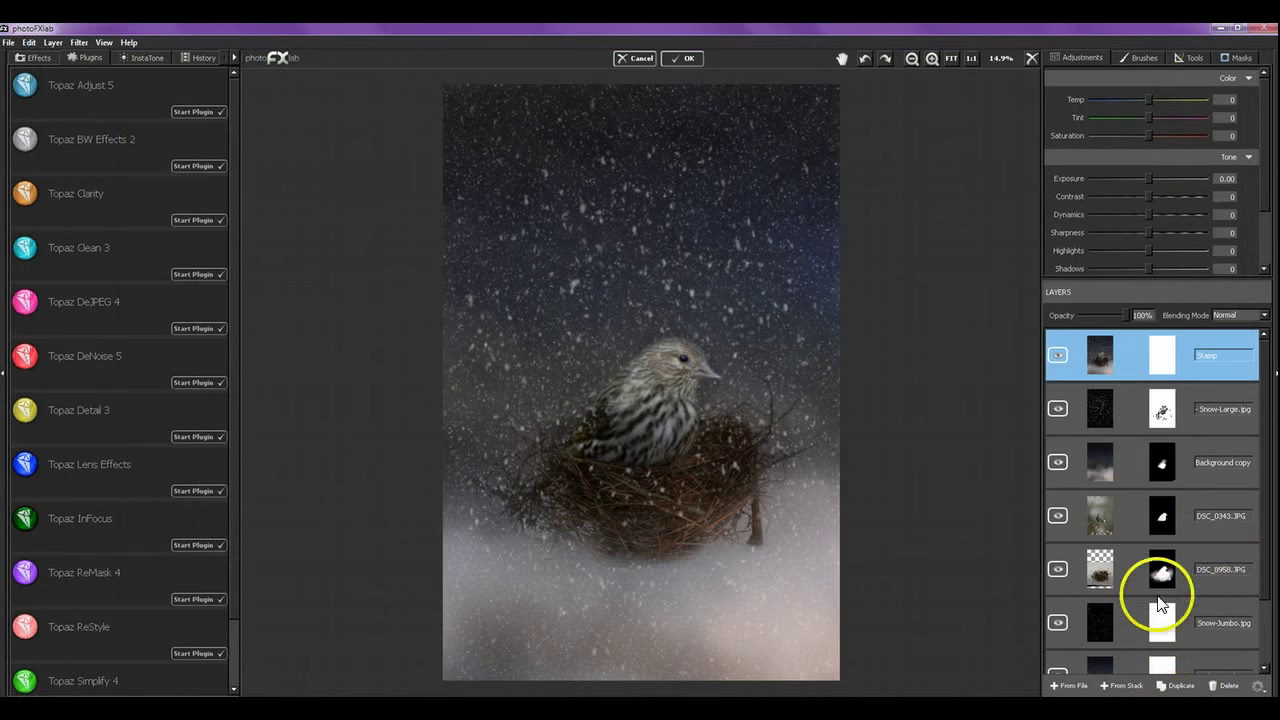
Step: Duplicate the Stamp layer, hide the copy, and select the original Stamp layer
{"action": "left_click", "coordinate": [1180, 688]}
{"action": "left_click", "coordinate": [1127, 418]}
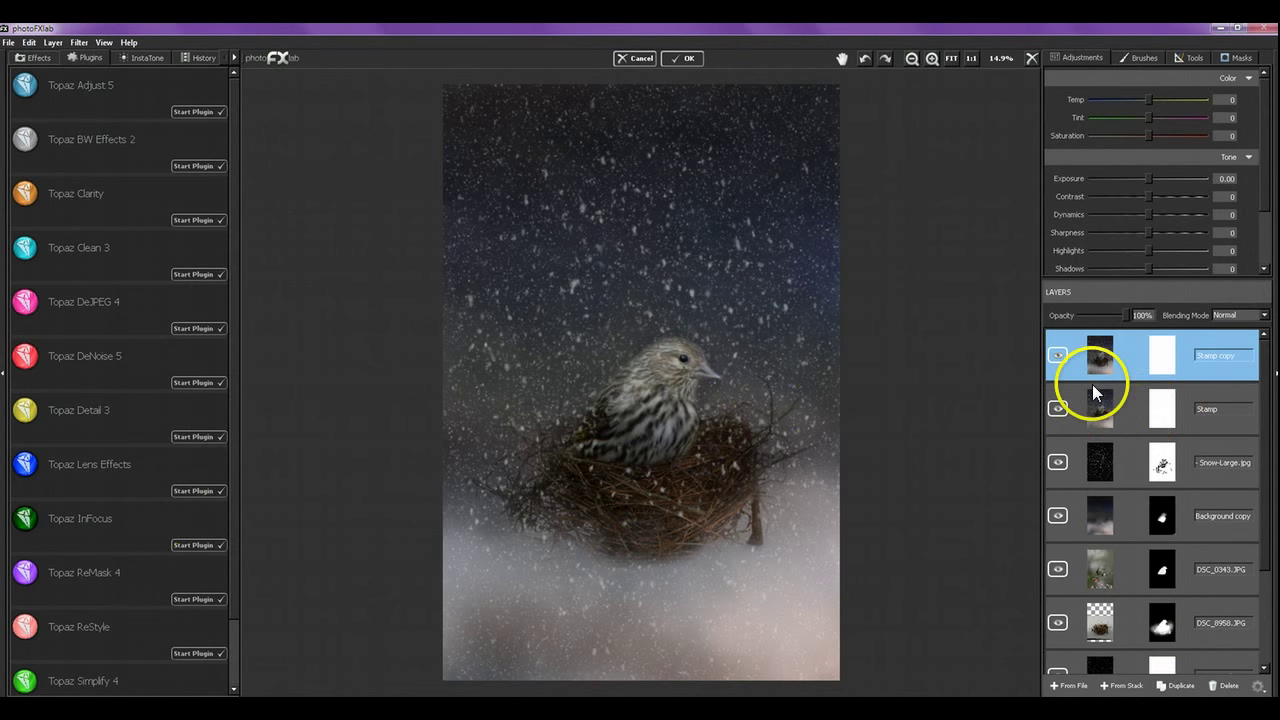
{"action": "left_click", "coordinate": [1142, 411]}
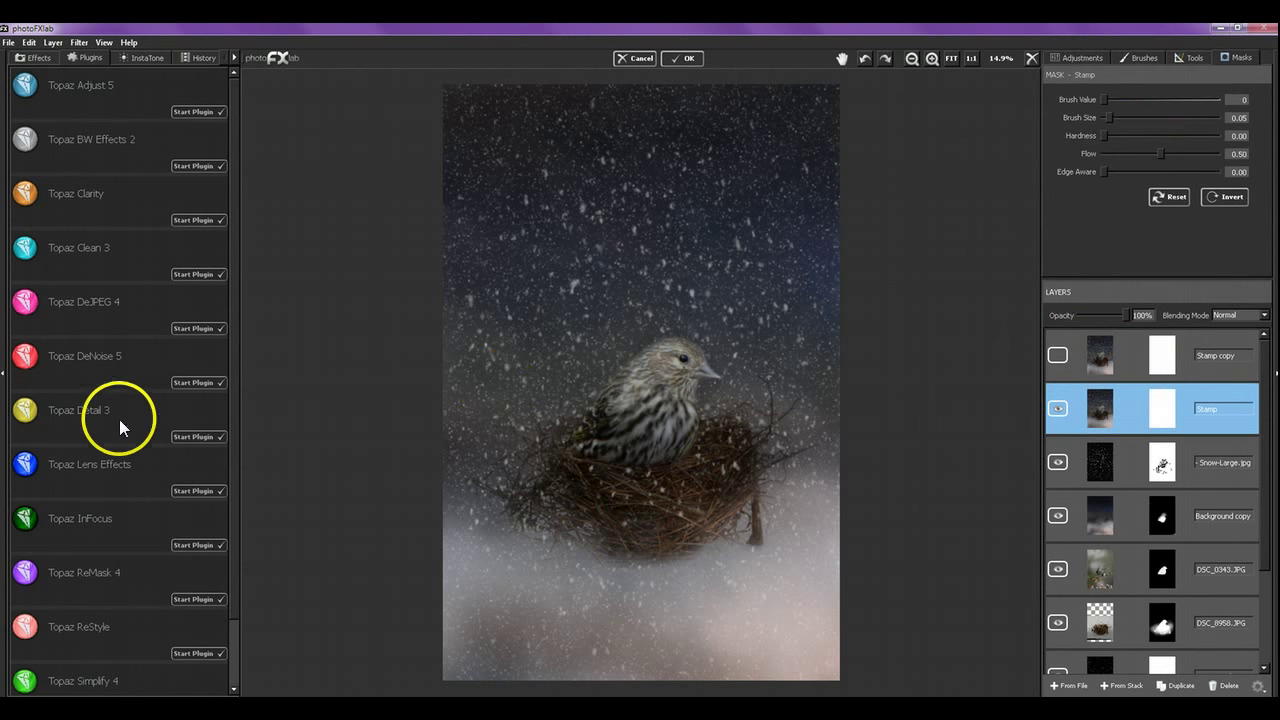
Step: Apply the Lens Effects Reflector filter with the Silver Bottom preset to the Stamp layer, then compare the layer on and off
{"action": "left_click", "coordinate": [192, 491]}
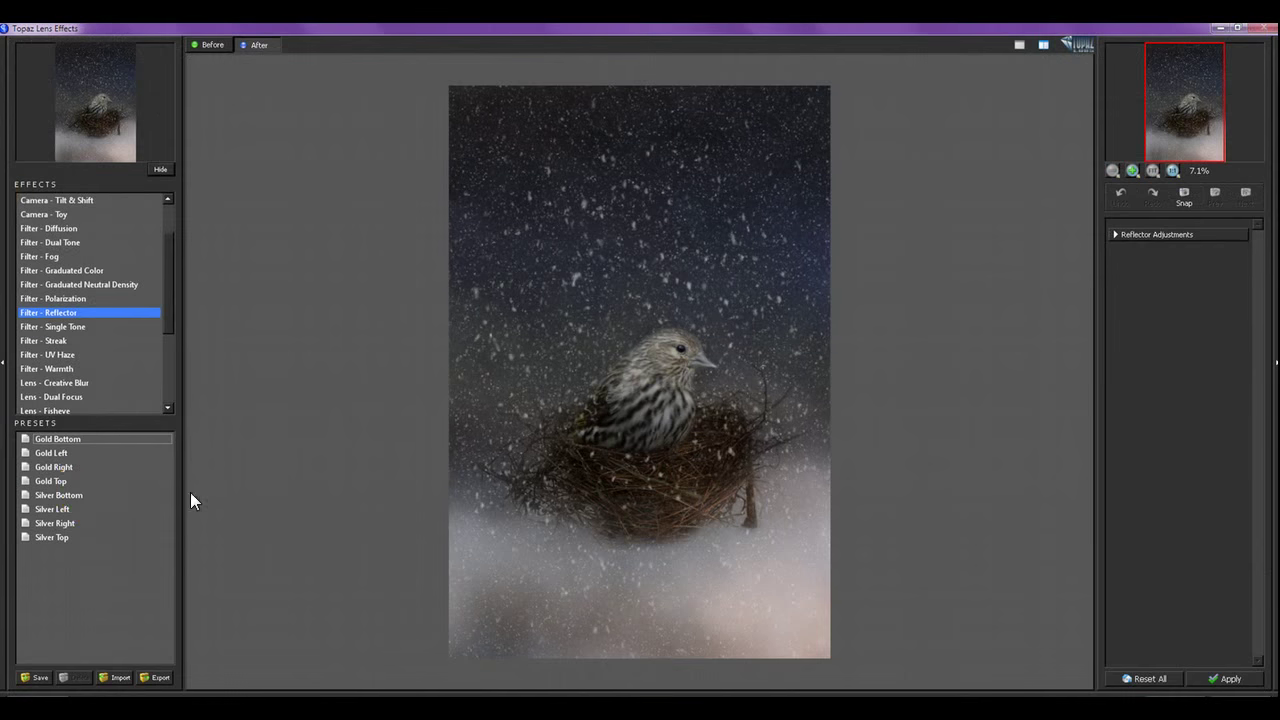
{"action": "left_click", "coordinate": [83, 496]}
{"action": "left_click", "coordinate": [1001, 603]}
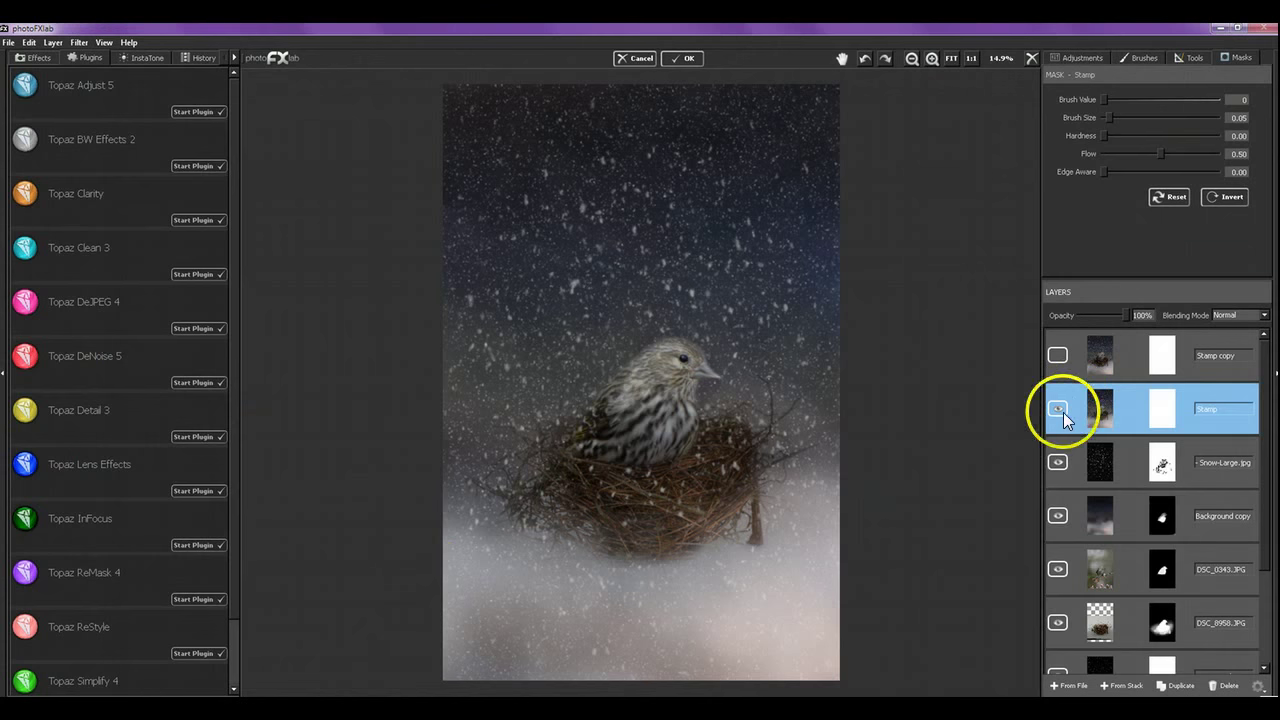
{"action": "left_click", "coordinate": [1058, 409]}
{"action": "left_click", "coordinate": [1063, 412]}
{"action": "left_click", "coordinate": [1060, 408]}
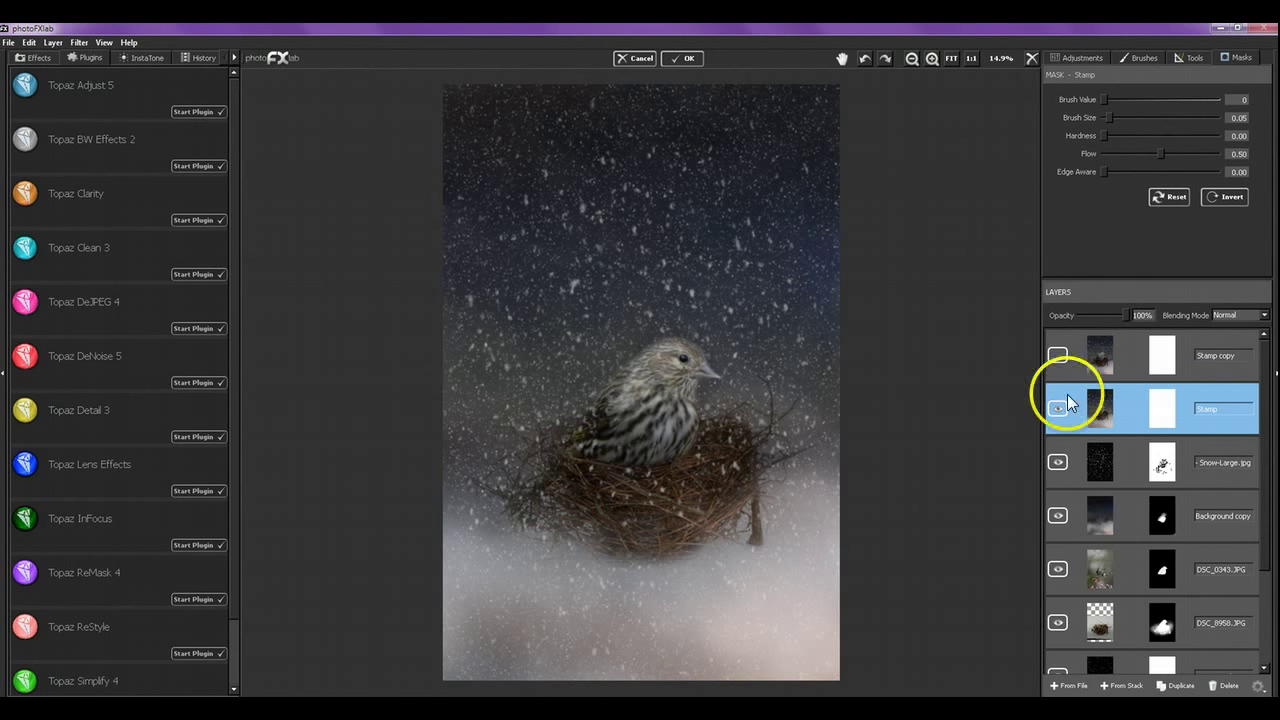
Step: Show the Stamp copy layer and apply the Lens Effects Fog filter with the Ground Fog IV preset to it
{"action": "left_click", "coordinate": [1058, 356]}
{"action": "left_click", "coordinate": [1117, 355]}
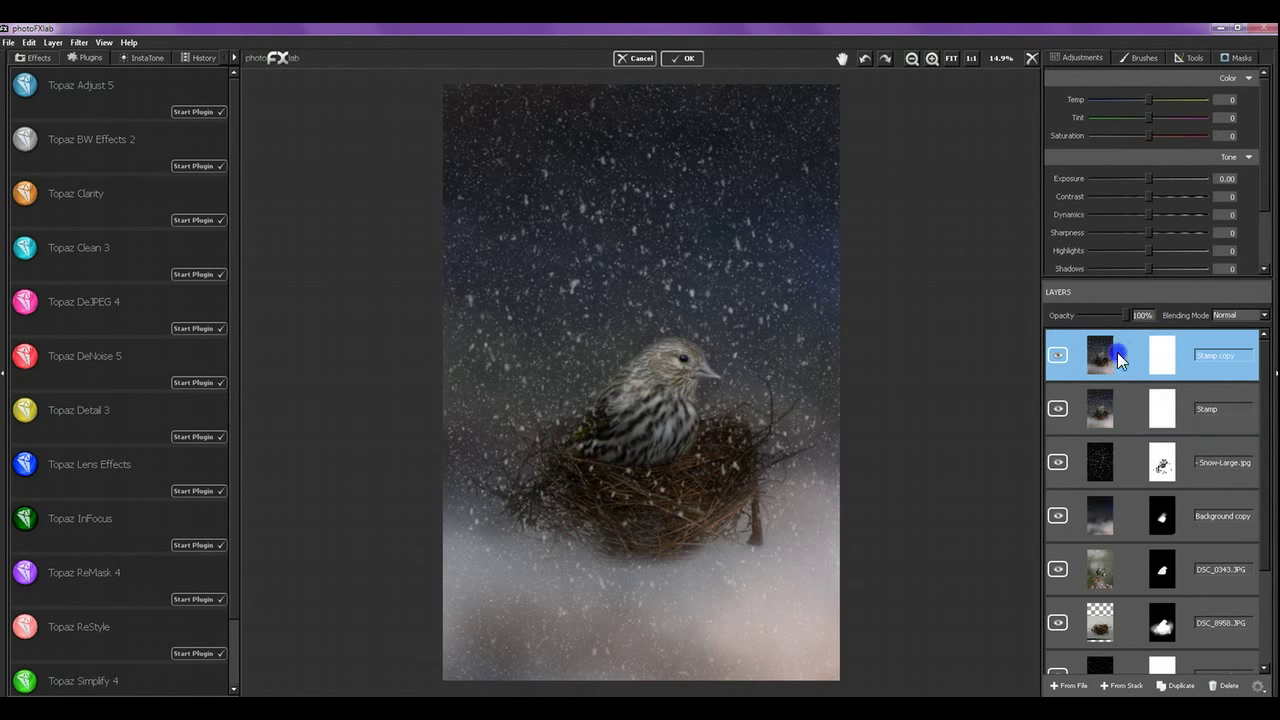
{"action": "left_click", "coordinate": [194, 490]}
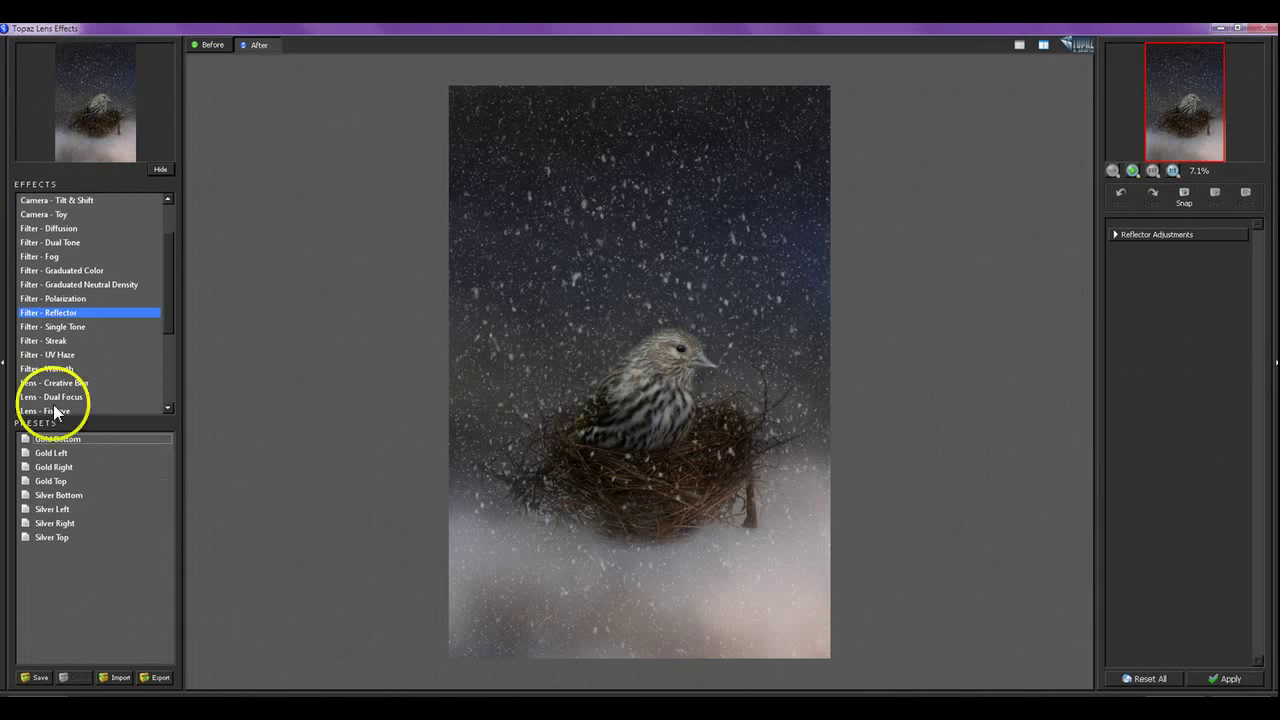
{"action": "left_click", "coordinate": [55, 257]}
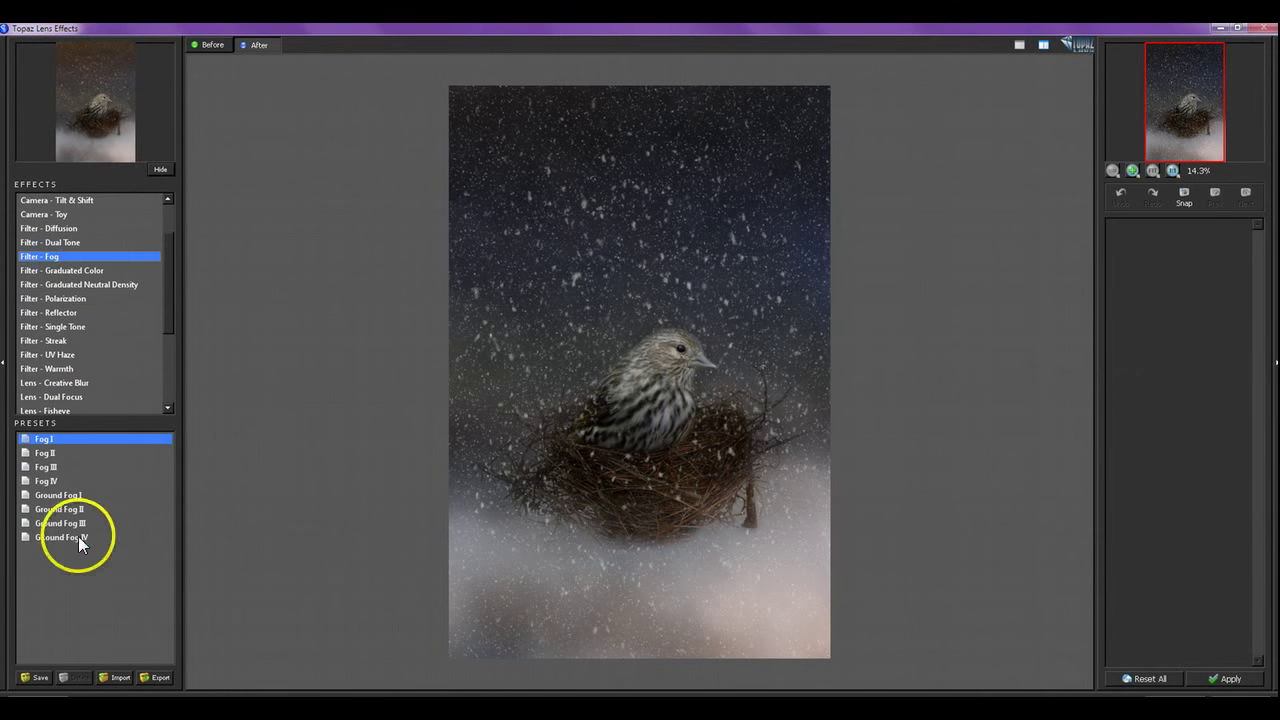
{"action": "left_click", "coordinate": [72, 537]}
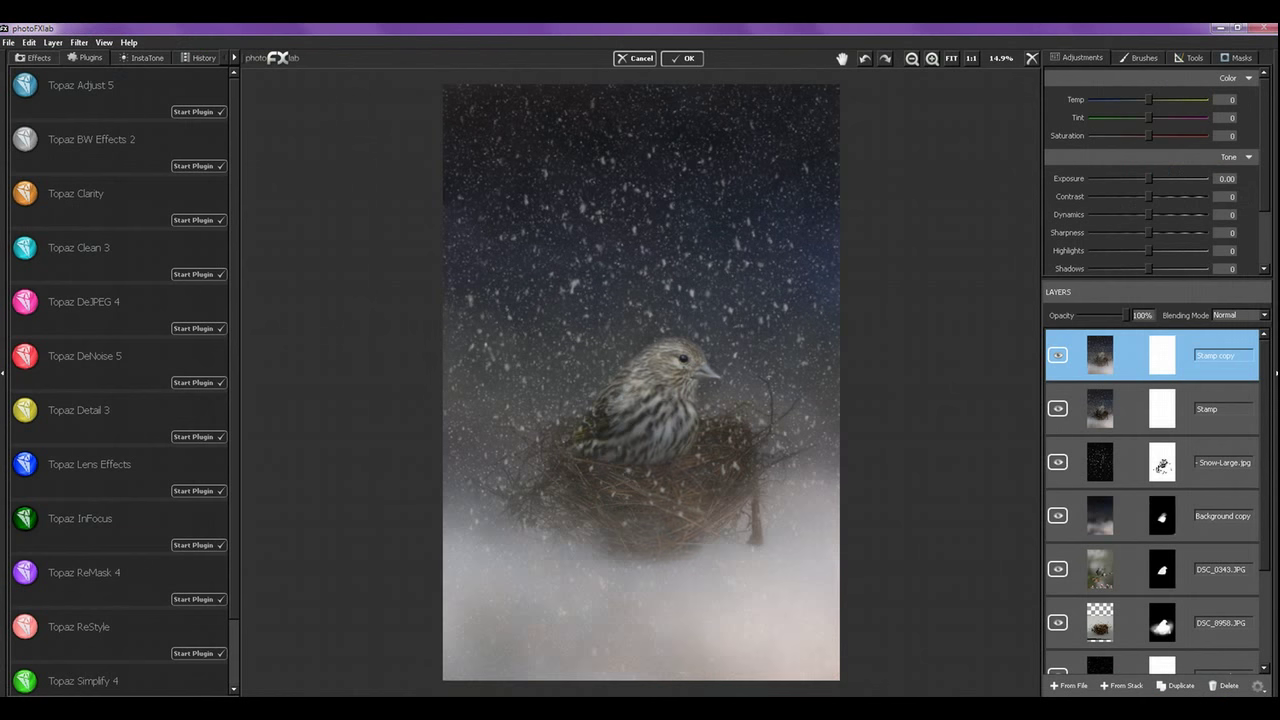
Step: Compare the image with the Stamp and Stamp copy layers hidden and shown to judge the reflector and fog effects
{"action": "left_click", "coordinate": [911, 58]}
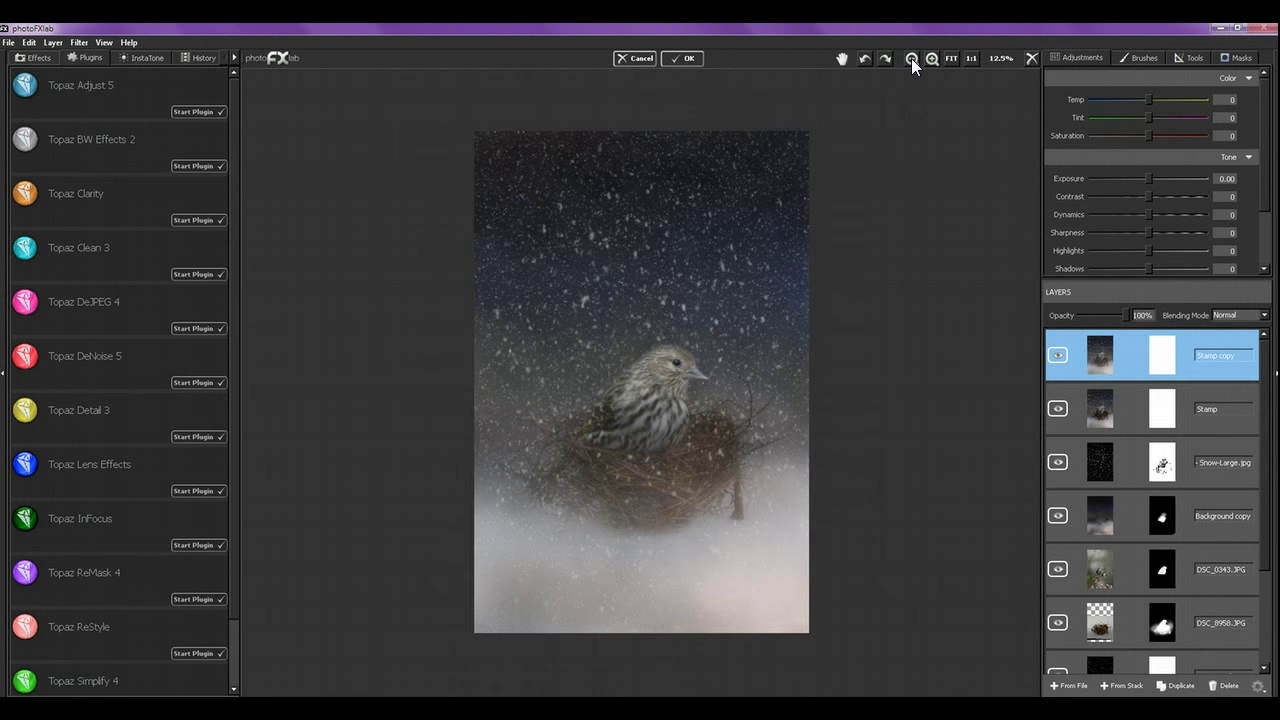
{"action": "left_click", "coordinate": [911, 58]}
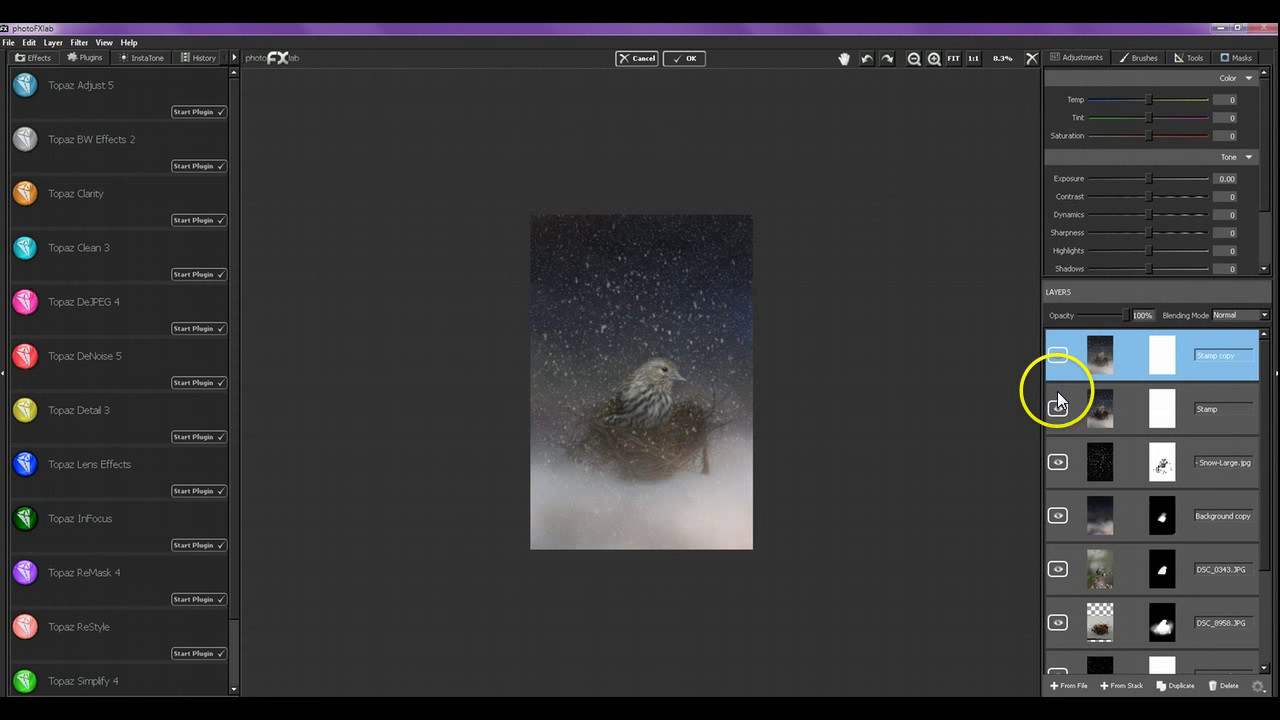
{"action": "left_click", "coordinate": [1059, 357]}
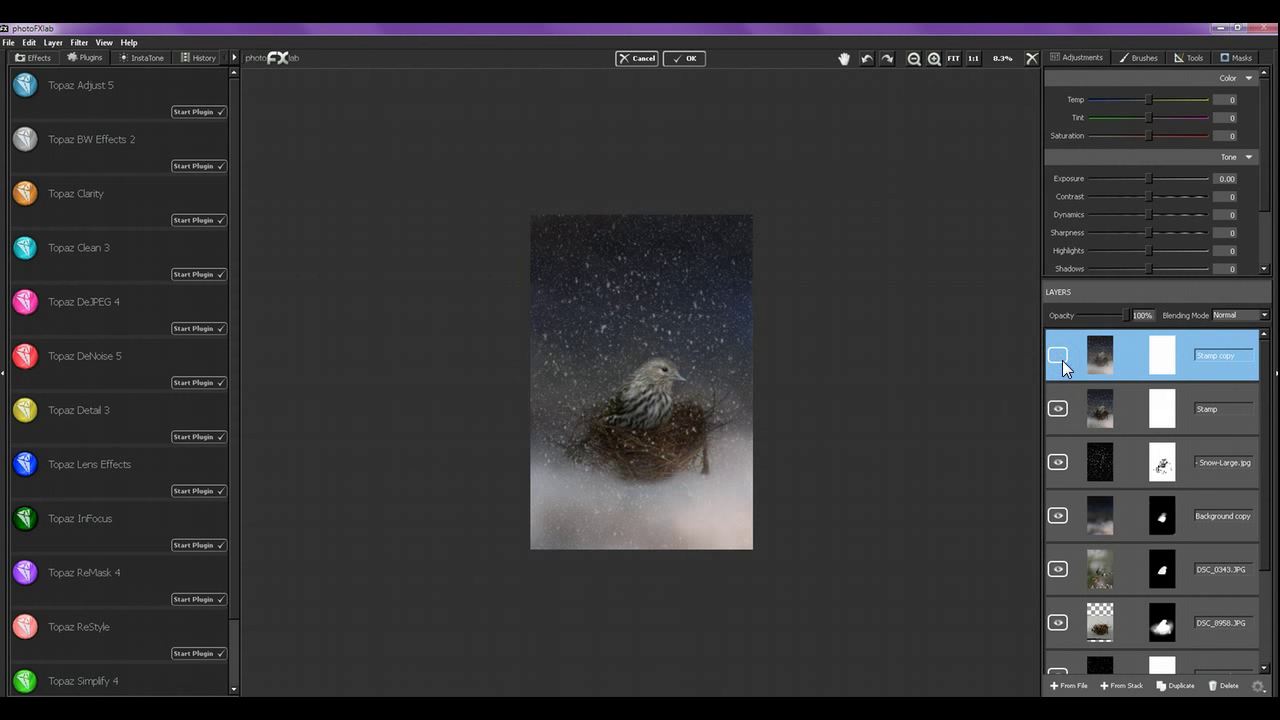
{"action": "left_click", "coordinate": [1058, 409]}
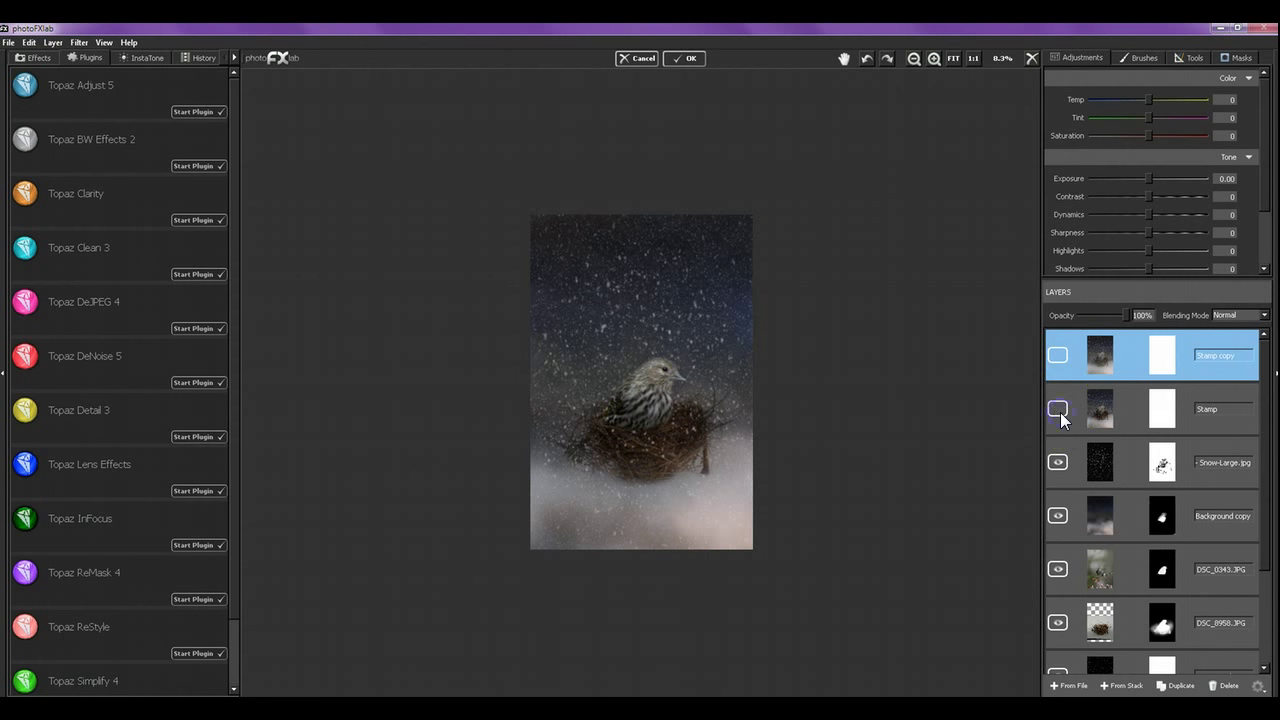
{"action": "left_click", "coordinate": [1058, 409]}
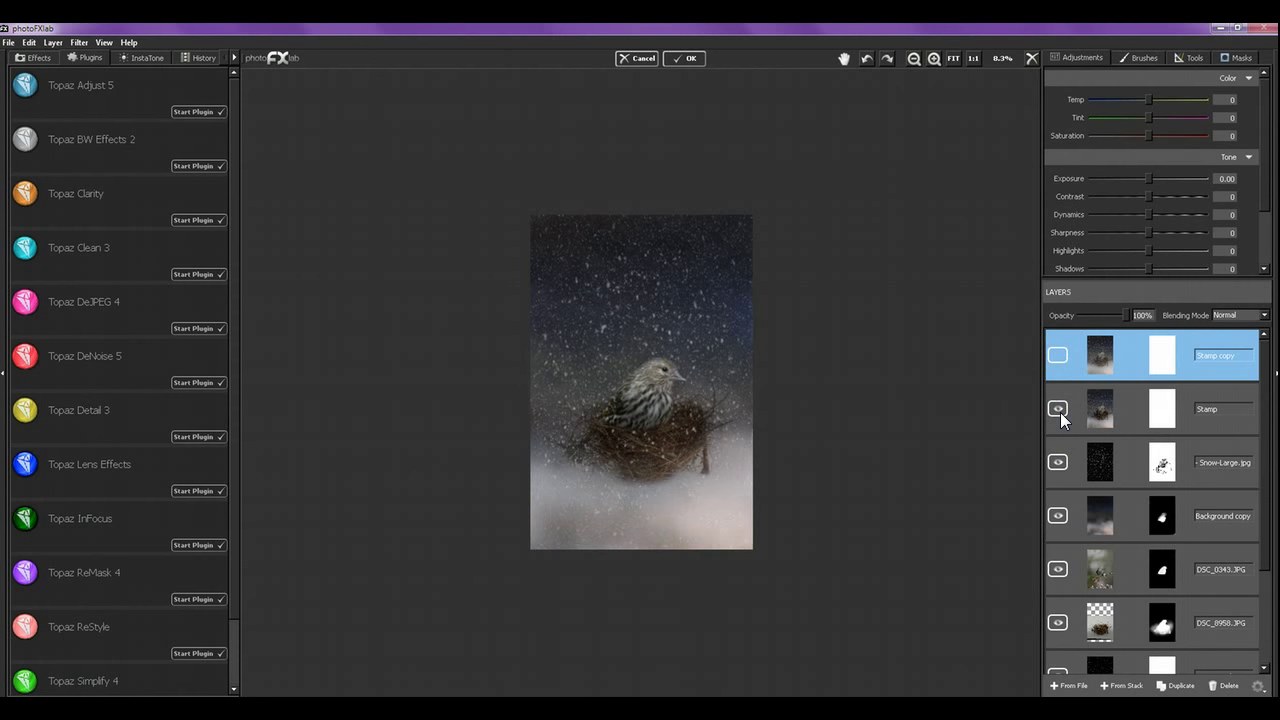
{"action": "left_click", "coordinate": [1061, 359]}
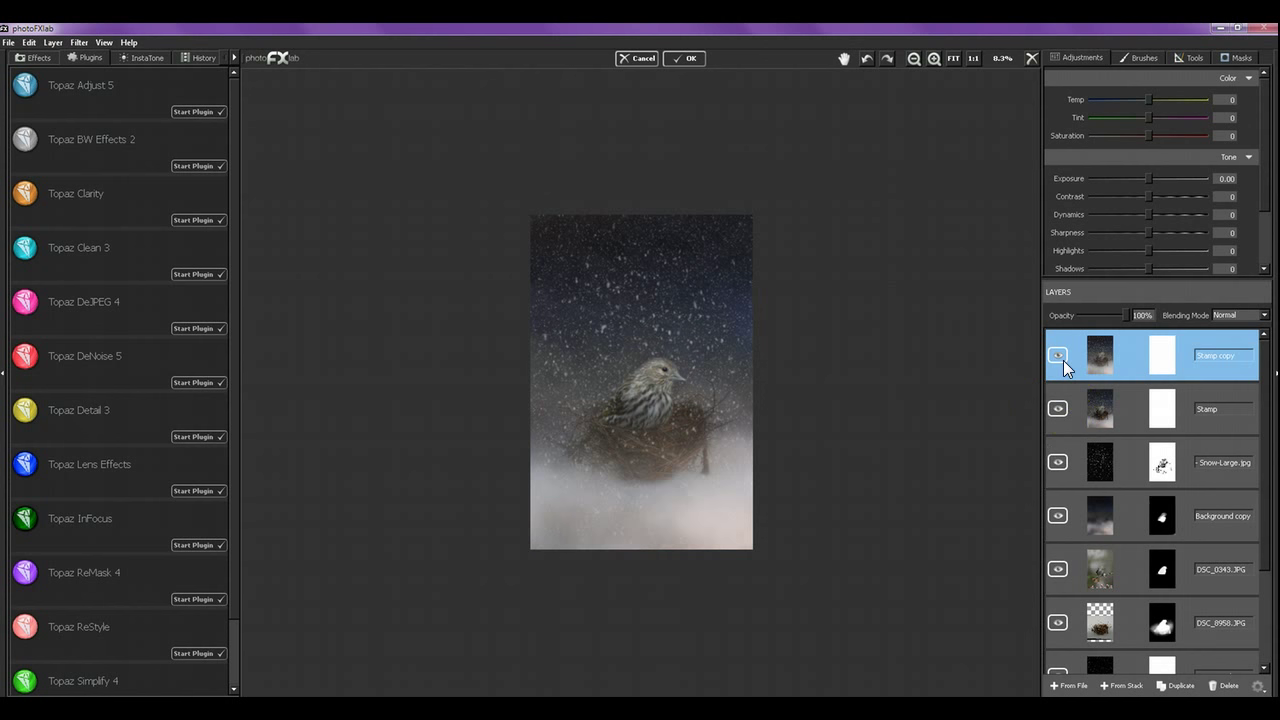
{"action": "left_click", "coordinate": [1058, 409]}
{"action": "left_click", "coordinate": [1061, 359]}
{"action": "left_click", "coordinate": [1058, 409]}
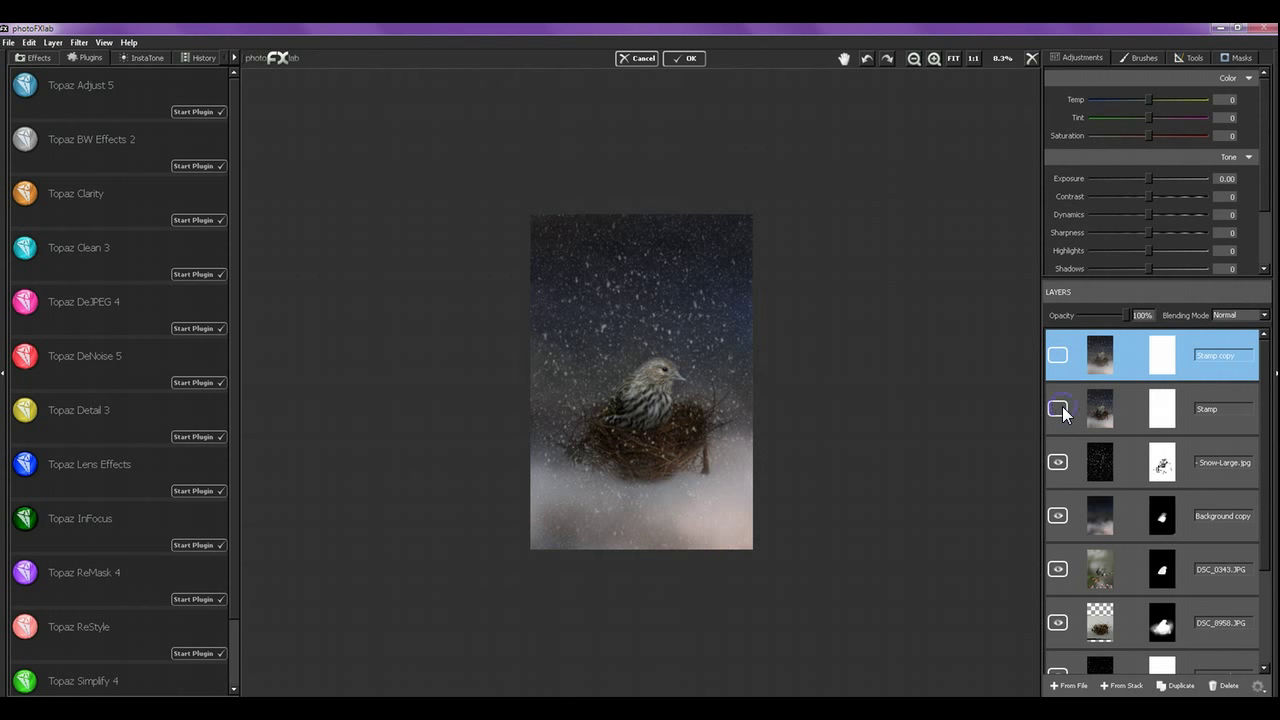
{"action": "left_click", "coordinate": [1060, 408]}
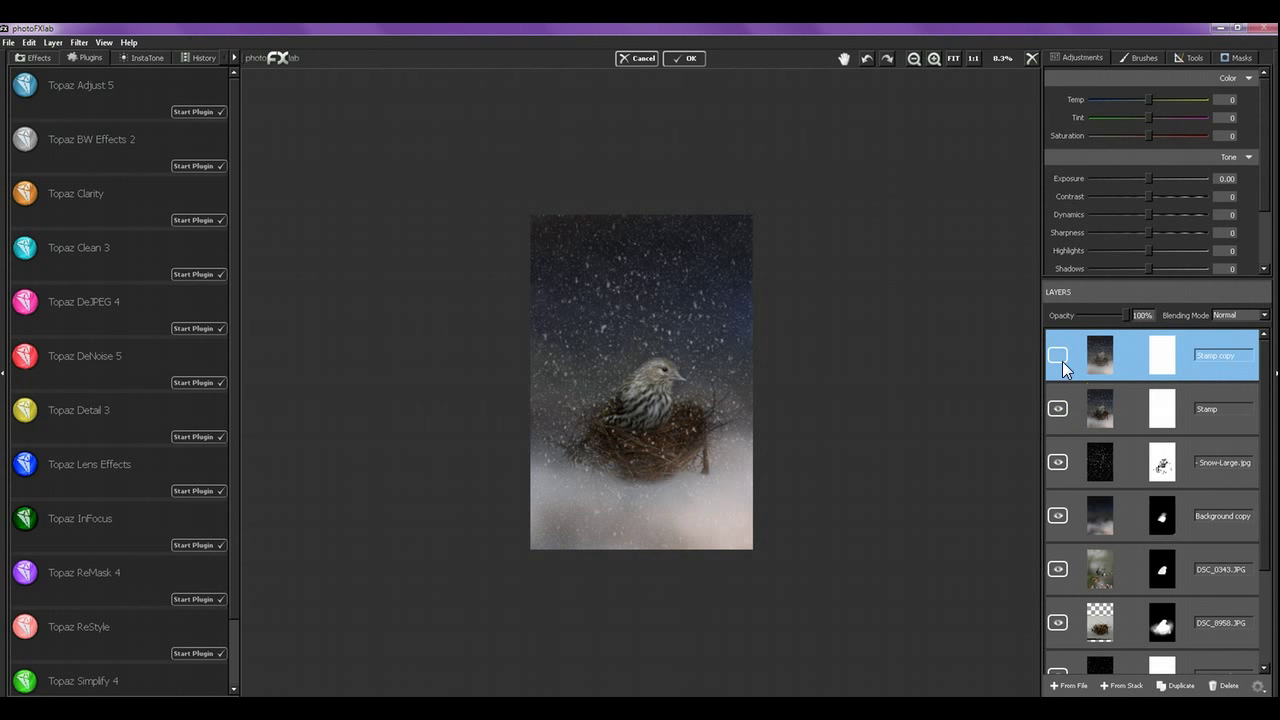
{"action": "left_click", "coordinate": [1060, 358]}
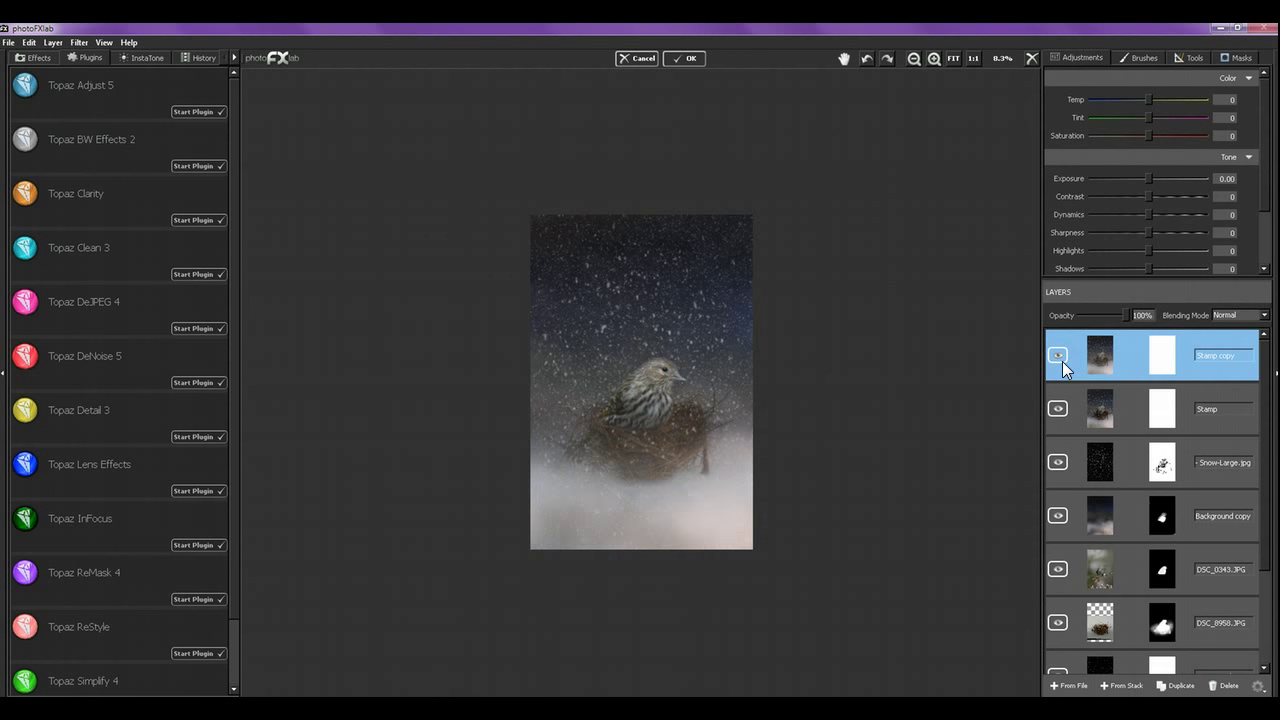
{"action": "left_click", "coordinate": [955, 57]}
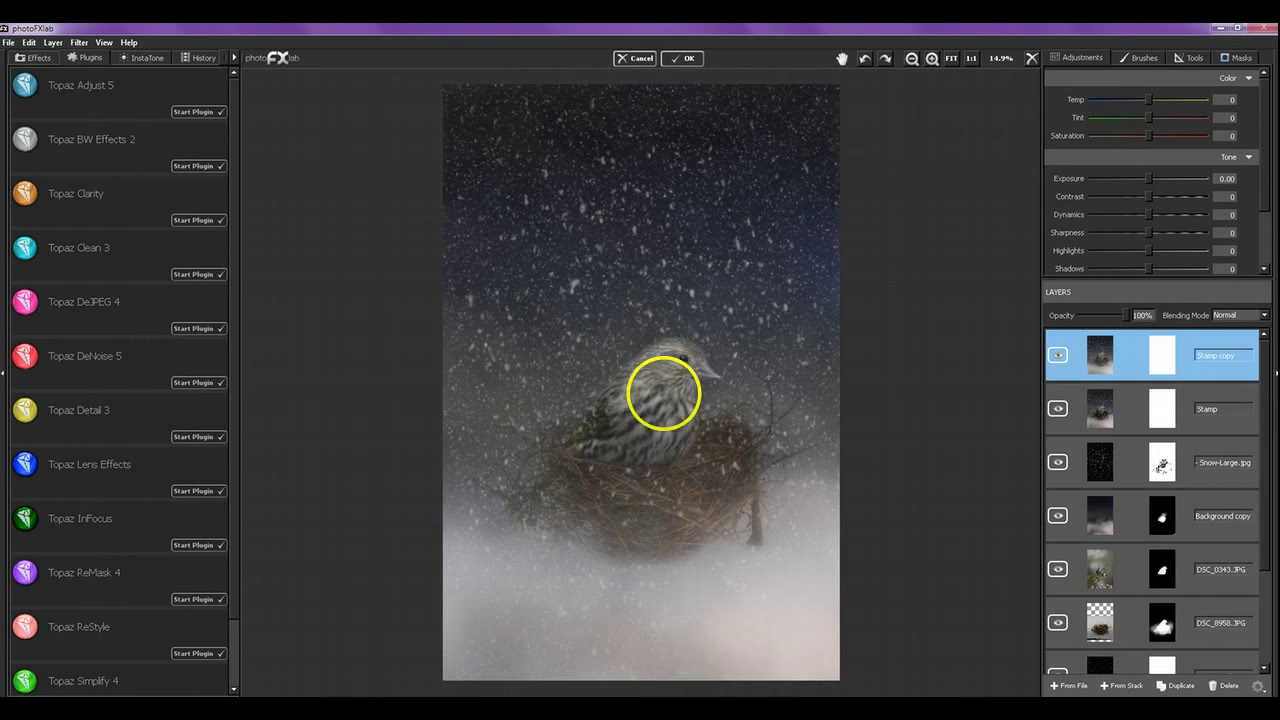
Step: Mask the fog off the sky, bird and nest on the Stamp copy layer with brush value 0, size 0.57 and flow 1.00
{"action": "left_click", "coordinate": [1246, 68]}
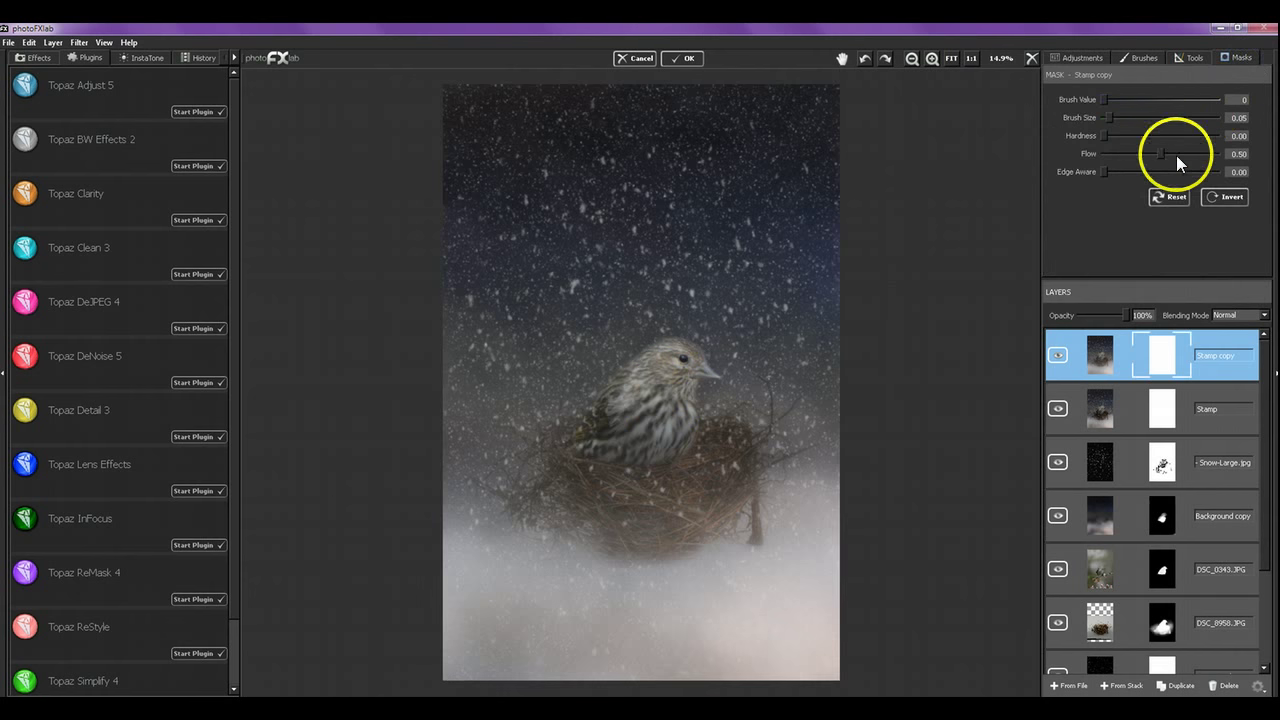
{"action": "left_click_drag", "start_coordinate": [1172, 157], "coordinate": [1218, 155]}
{"action": "left_click", "coordinate": [1156, 119]}
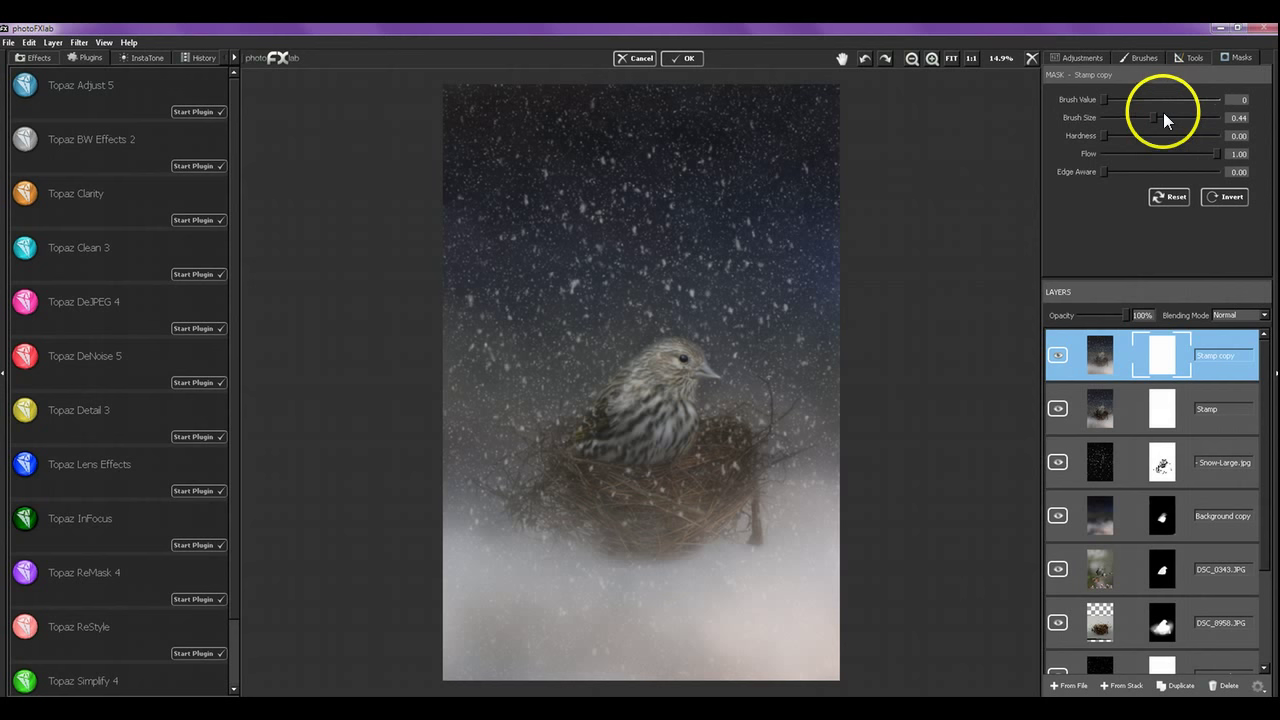
{"action": "left_click_drag", "start_coordinate": [1158, 117], "coordinate": [1168, 118]}
{"action": "mouse_move", "coordinate": [823, 124]}
{"action": "left_mouse_down"}
{"action": "mouse_move", "coordinate": [569, 100]}
{"action": "mouse_move", "coordinate": [666, 123]}
{"action": "mouse_move", "coordinate": [665, 75]}
{"action": "mouse_move", "coordinate": [780, 157]}
{"action": "mouse_move", "coordinate": [777, 234]}
{"action": "mouse_move", "coordinate": [748, 329]}
{"action": "mouse_move", "coordinate": [786, 360]}
{"action": "mouse_move", "coordinate": [720, 363]}
{"action": "mouse_move", "coordinate": [771, 386]}
{"action": "mouse_move", "coordinate": [720, 354]}
{"action": "mouse_move", "coordinate": [569, 146]}
{"action": "mouse_move", "coordinate": [766, 114]}
{"action": "mouse_move", "coordinate": [782, 222]}
{"action": "mouse_move", "coordinate": [834, 306]}
{"action": "mouse_move", "coordinate": [766, 249]}
{"action": "mouse_move", "coordinate": [517, 151]}
{"action": "mouse_move", "coordinate": [563, 369]}
{"action": "mouse_move", "coordinate": [817, 391]}
{"action": "mouse_move", "coordinate": [780, 429]}
{"action": "mouse_move", "coordinate": [571, 446]}
{"action": "mouse_move", "coordinate": [740, 445]}
{"action": "mouse_move", "coordinate": [557, 486]}
{"action": "mouse_move", "coordinate": [908, 451]}
{"action": "mouse_move", "coordinate": [620, 506]}
{"action": "mouse_move", "coordinate": [680, 496]}
{"action": "mouse_move", "coordinate": [429, 491]}
{"action": "mouse_move", "coordinate": [594, 526]}
{"action": "mouse_move", "coordinate": [771, 500]}
{"action": "mouse_move", "coordinate": [851, 506]}
{"action": "mouse_move", "coordinate": [777, 471]}
{"action": "left_mouse_up"}
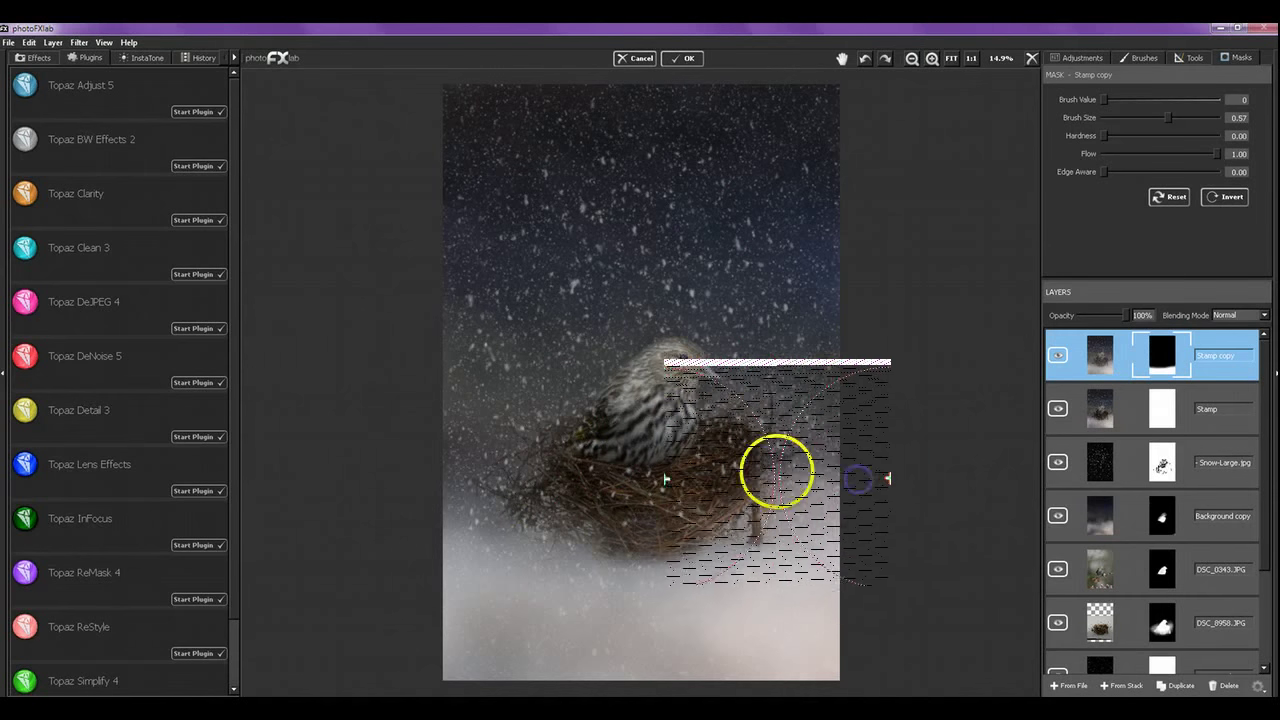
{"action": "left_click", "coordinate": [1059, 356]}
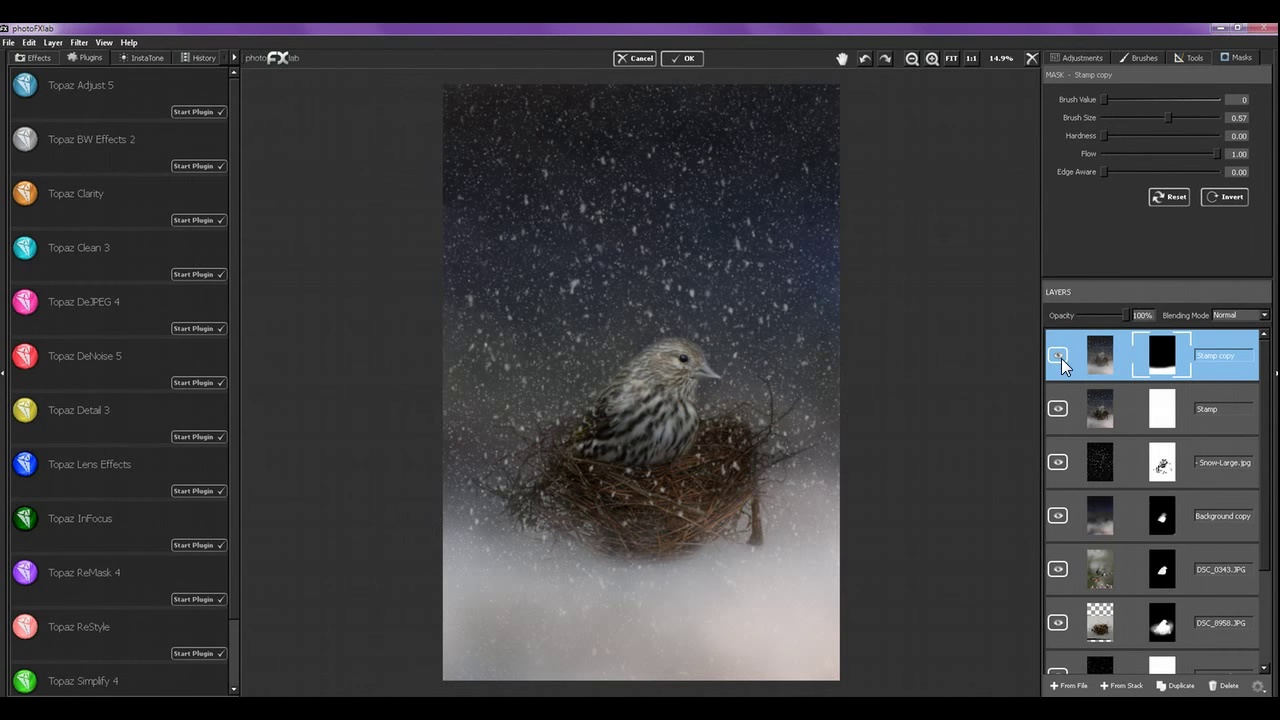
Step: Set the mask brush flow to 0.25 and soften the fog edge beneath the nest on the Stamp copy mask
{"action": "left_click_drag", "start_coordinate": [1184, 150], "coordinate": [1134, 158]}
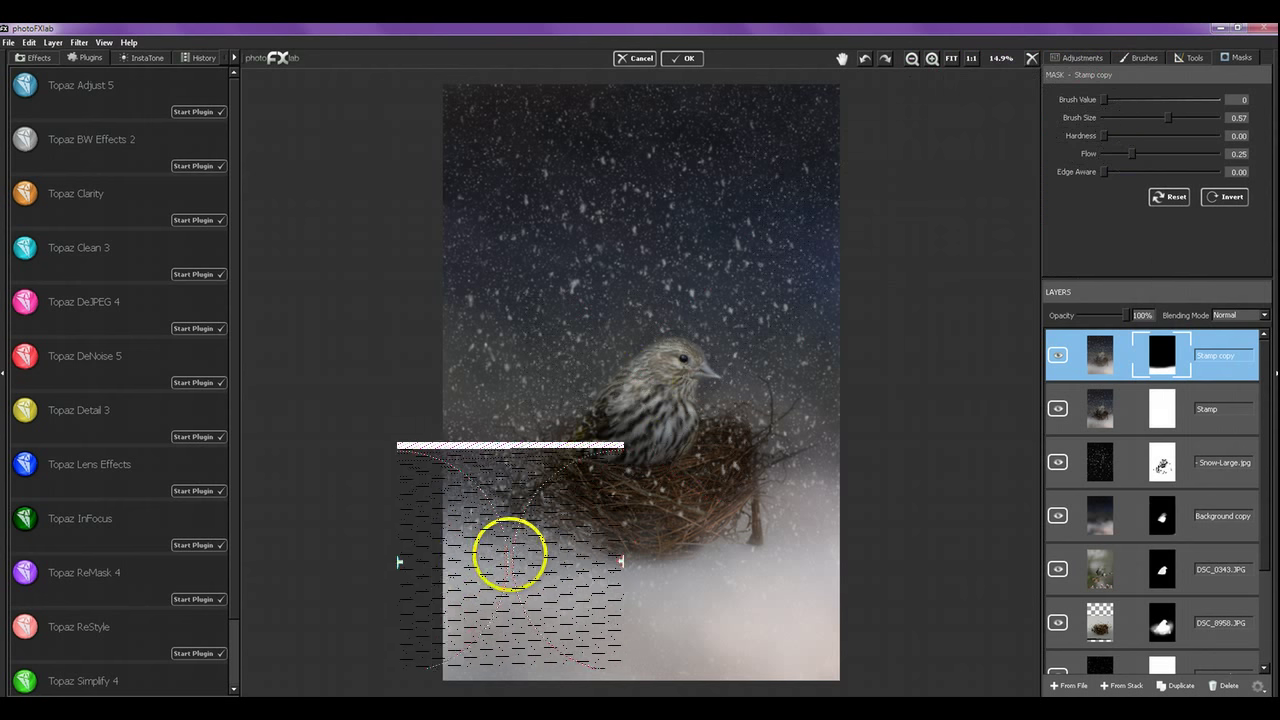
{"action": "left_click", "coordinate": [526, 566]}
{"action": "mouse_move", "coordinate": [526, 566]}
{"action": "left_mouse_down"}
{"action": "mouse_move", "coordinate": [721, 563]}
{"action": "mouse_move", "coordinate": [710, 566]}
{"action": "mouse_move", "coordinate": [780, 554]}
{"action": "mouse_move", "coordinate": [832, 525]}
{"action": "mouse_move", "coordinate": [751, 564]}
{"action": "mouse_move", "coordinate": [854, 530]}
{"action": "mouse_move", "coordinate": [850, 500]}
{"action": "mouse_move", "coordinate": [854, 531]}
{"action": "mouse_move", "coordinate": [760, 597]}
{"action": "left_mouse_up"}
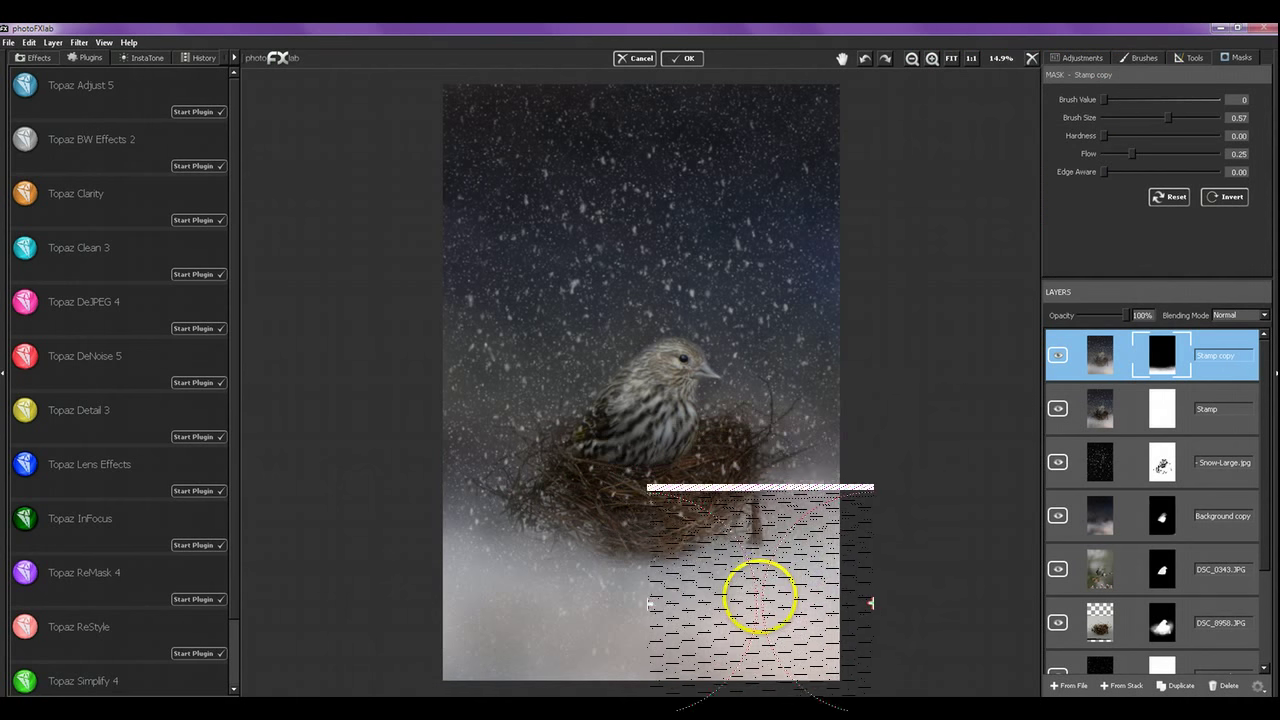
{"action": "left_click", "coordinate": [1058, 356]}
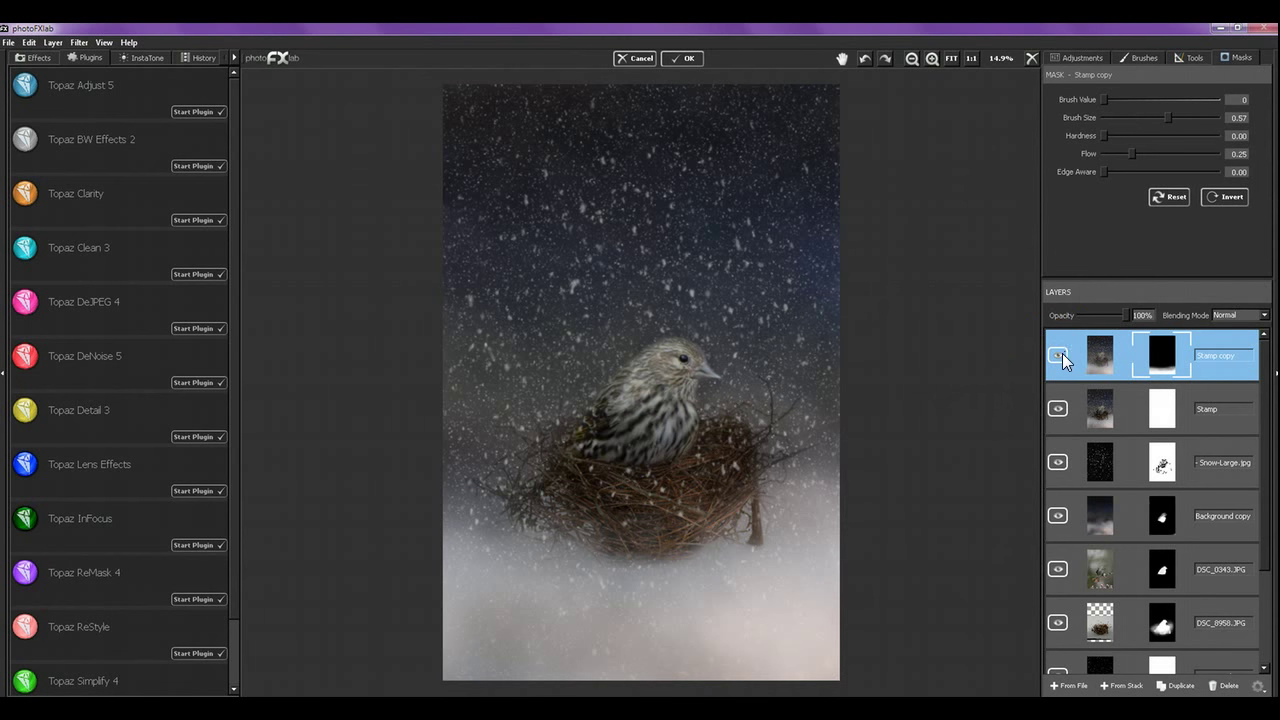
Step: Compare the masked Stamp copy fog and the Stamp reflector effect by hiding and showing both layers
{"action": "left_click", "coordinate": [1062, 353]}
{"action": "left_click", "coordinate": [1062, 413]}
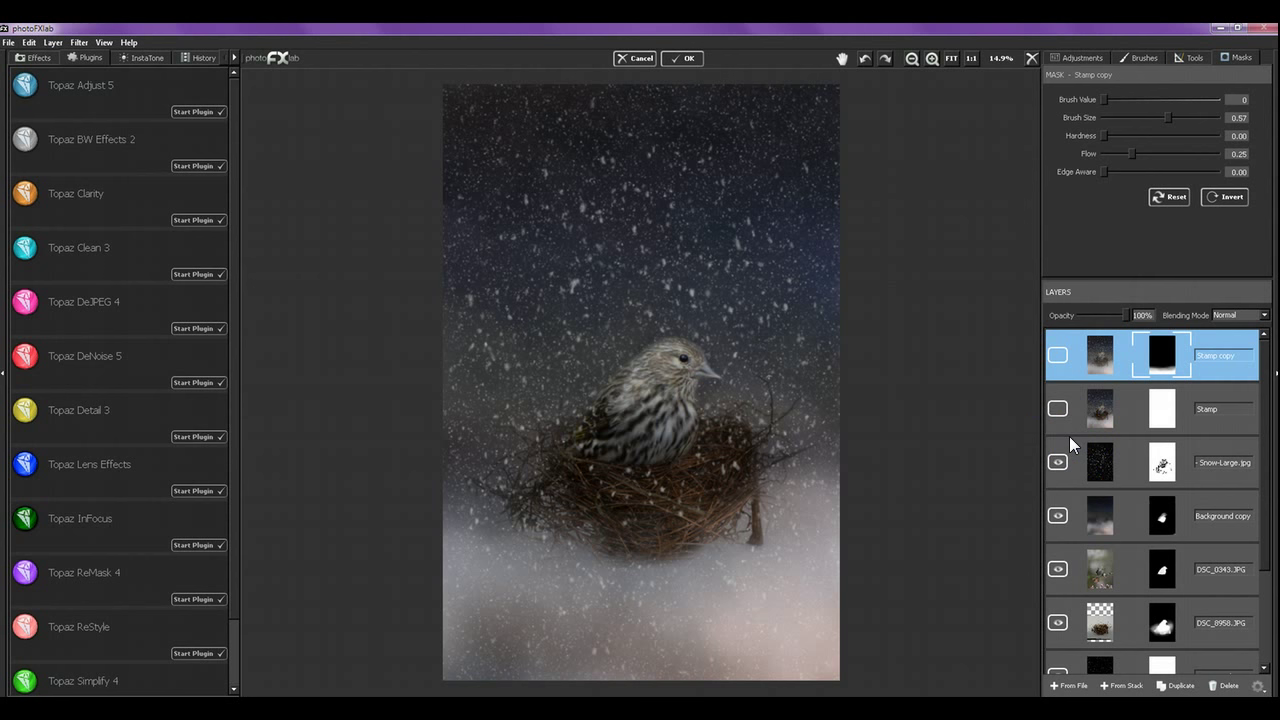
{"action": "left_click", "coordinate": [1058, 409]}
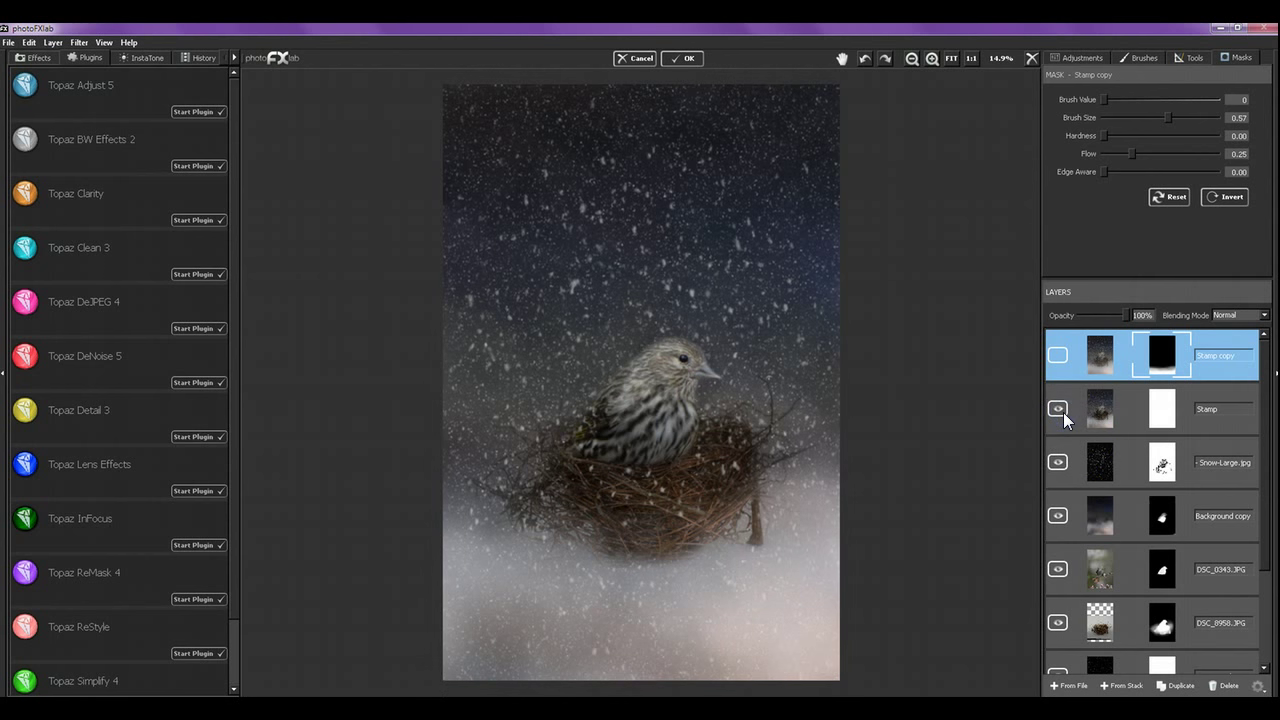
{"action": "left_click", "coordinate": [1063, 412]}
{"action": "left_click", "coordinate": [1057, 356]}
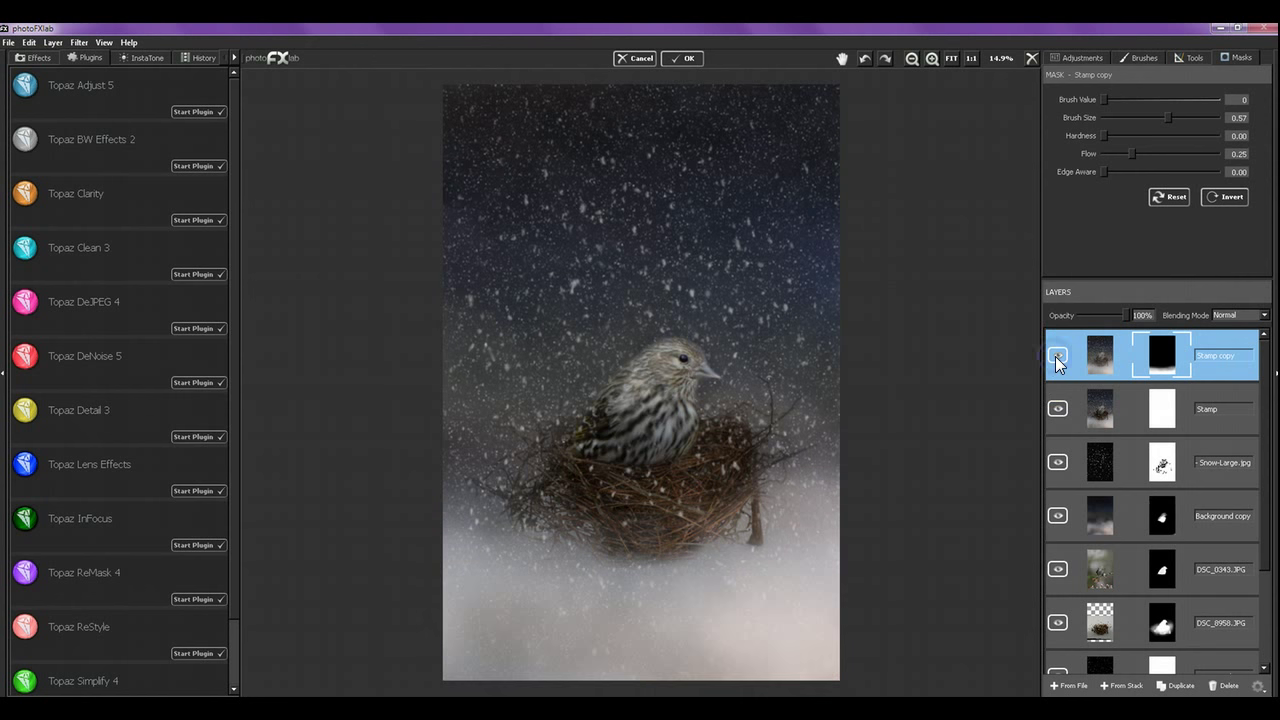
{"action": "left_click", "coordinate": [912, 60]}
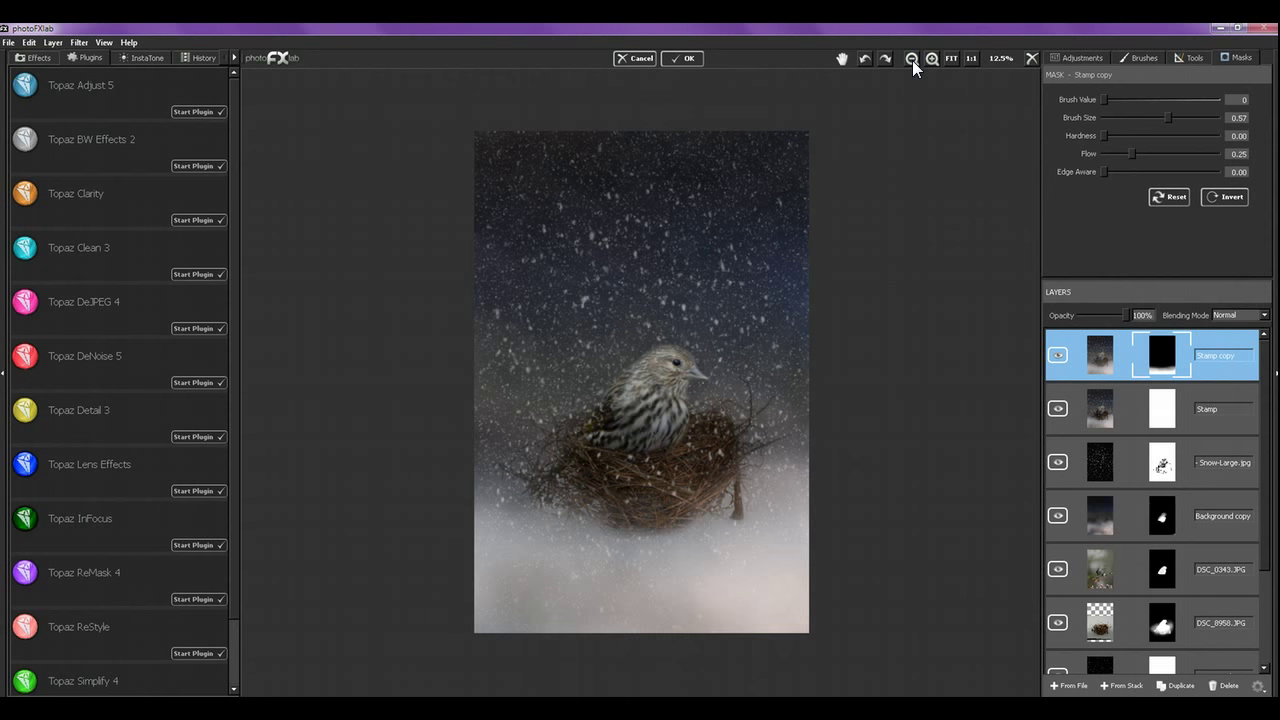
{"action": "left_click", "coordinate": [912, 60]}
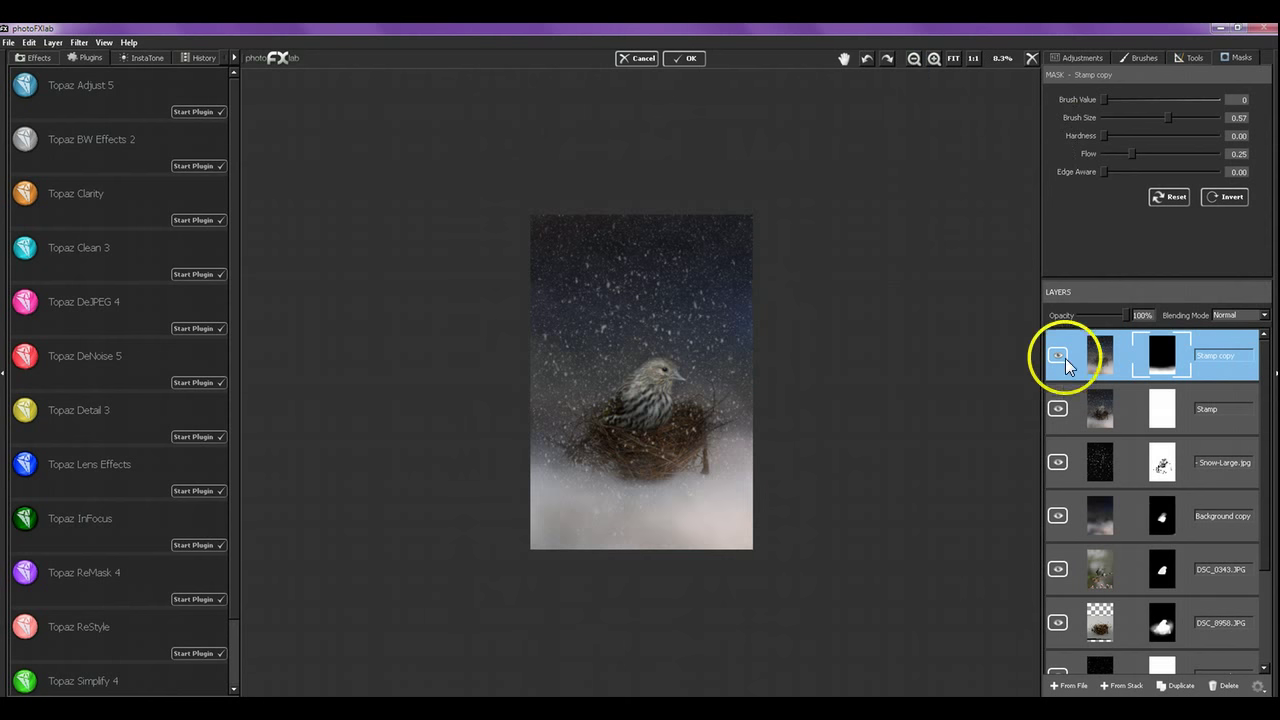
{"action": "left_click", "coordinate": [1058, 409]}
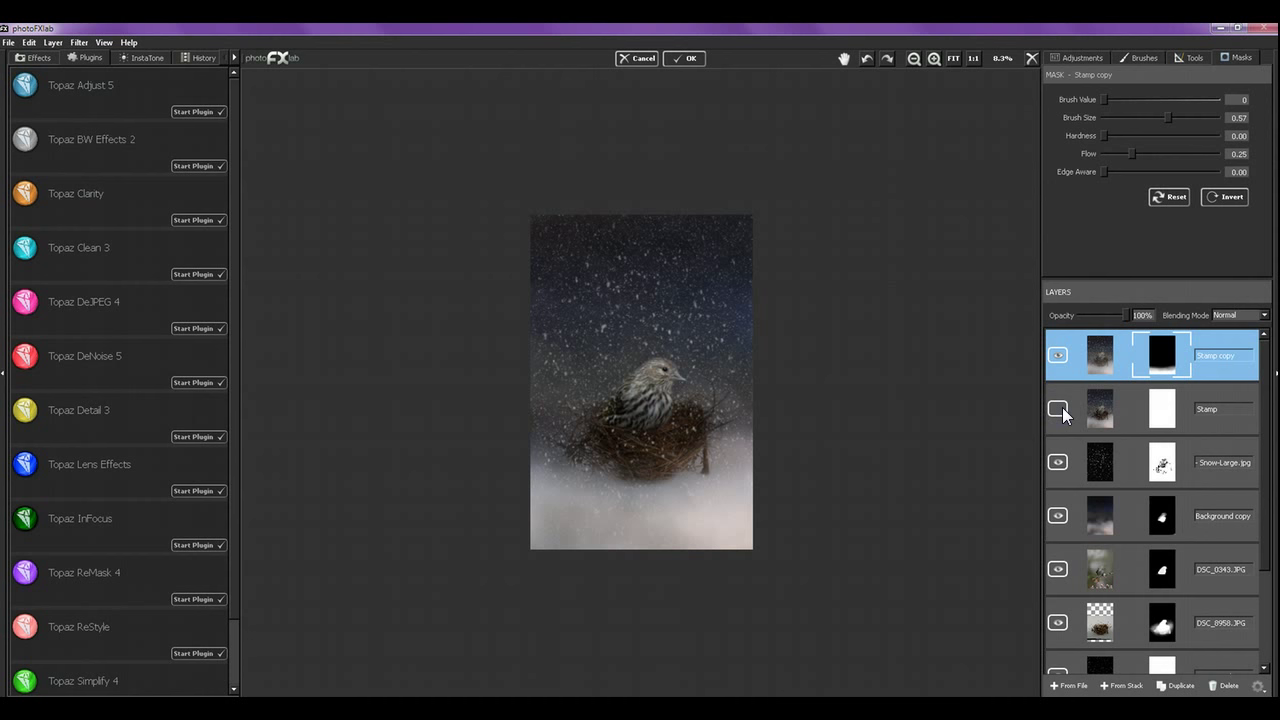
{"action": "left_click", "coordinate": [1058, 355]}
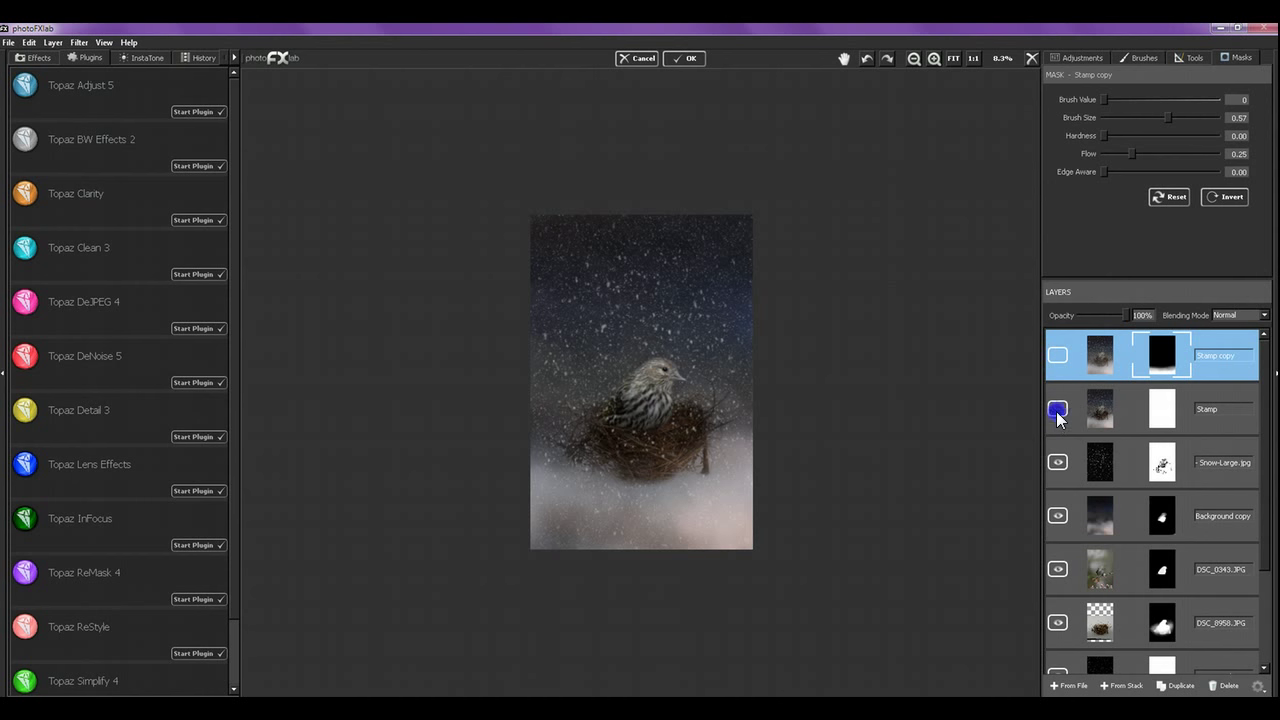
{"action": "left_click", "coordinate": [1057, 411]}
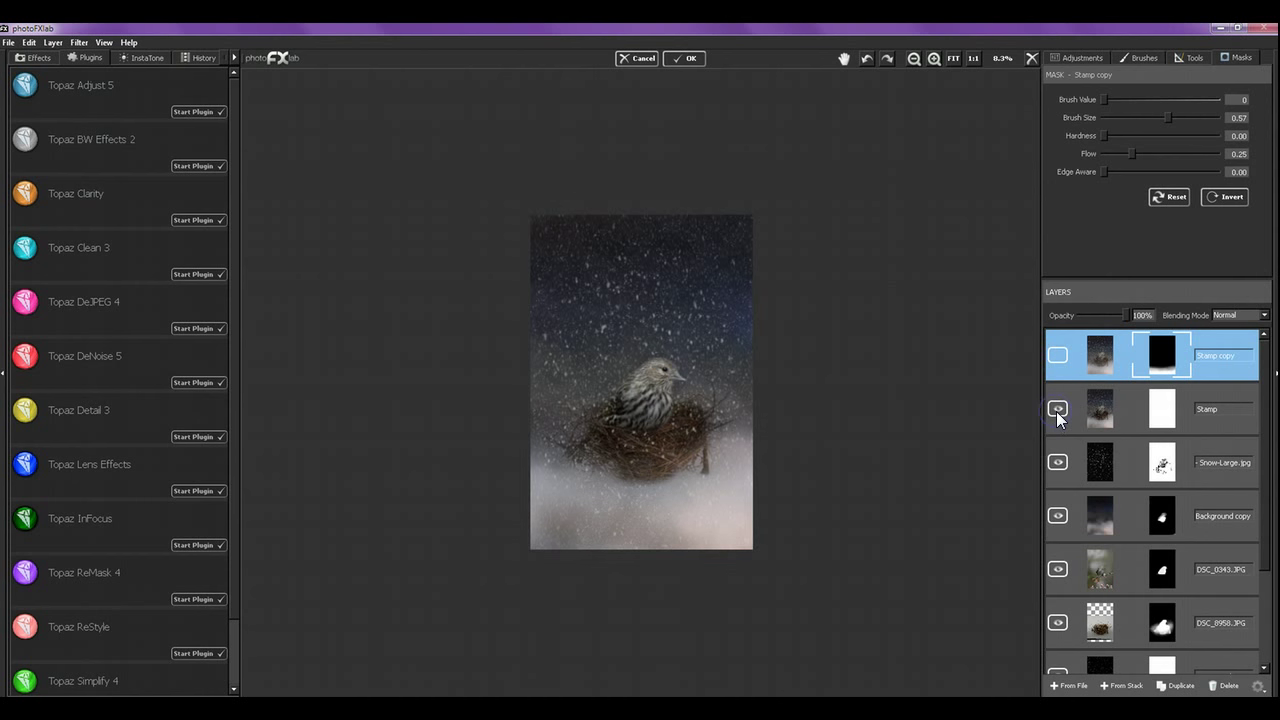
{"action": "left_click", "coordinate": [1057, 355]}
{"action": "left_click", "coordinate": [1057, 355]}
{"action": "left_click", "coordinate": [1055, 356]}
{"action": "left_click", "coordinate": [1055, 356]}
{"action": "left_click", "coordinate": [1055, 356]}
{"action": "left_click", "coordinate": [1055, 356]}
{"action": "left_click", "coordinate": [1055, 356]}
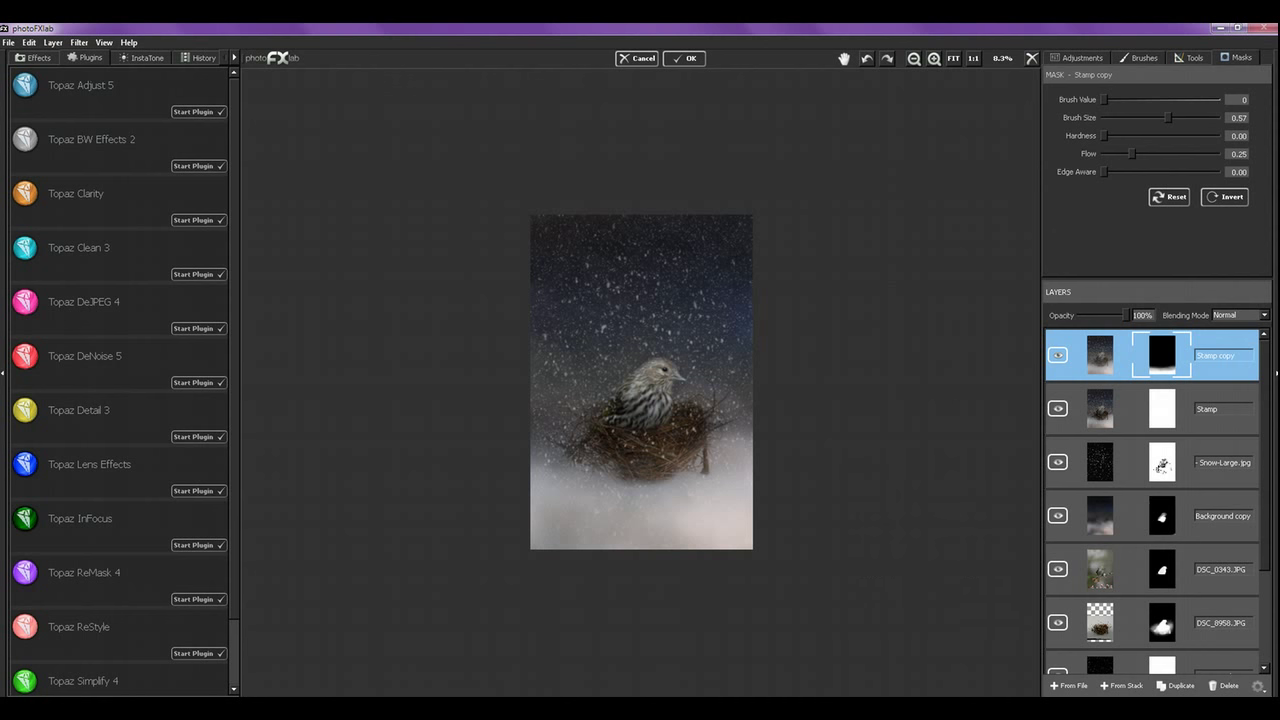
Step: Fit the image to the view and set the mask brush size to 0.06
{"action": "left_click", "coordinate": [954, 57]}
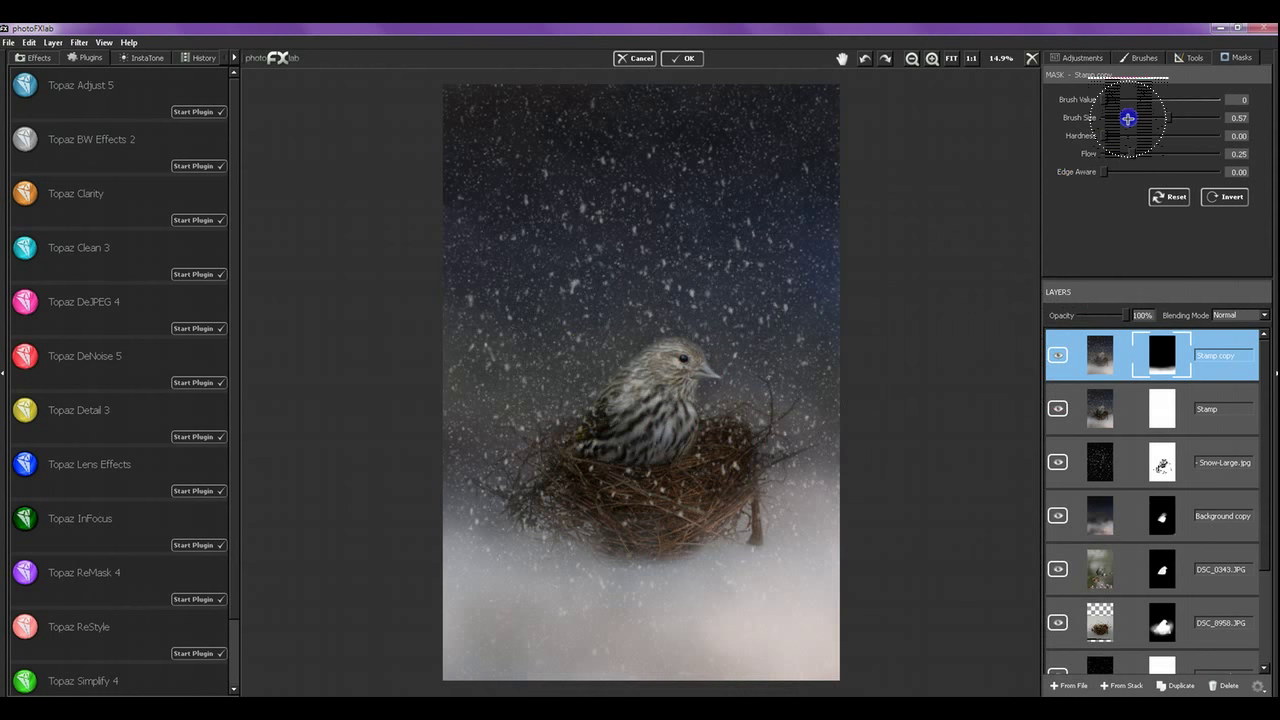
{"action": "left_click_drag", "start_coordinate": [1128, 118], "coordinate": [1108, 118]}
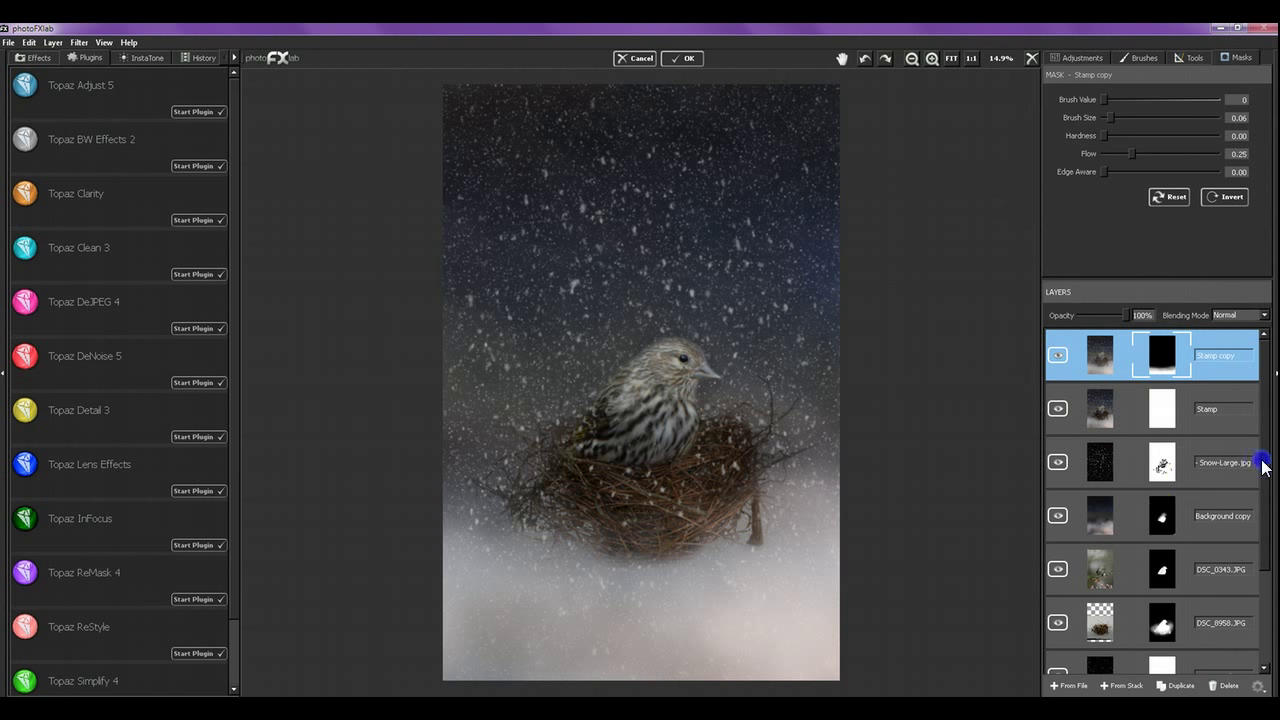
Step: Review the whole layer stack and compare the image with the Stamp copy layer hidden and shown
{"action": "scroll", "coordinate": [1265, 463], "scroll_direction": "down", "scroll_amount": 3}
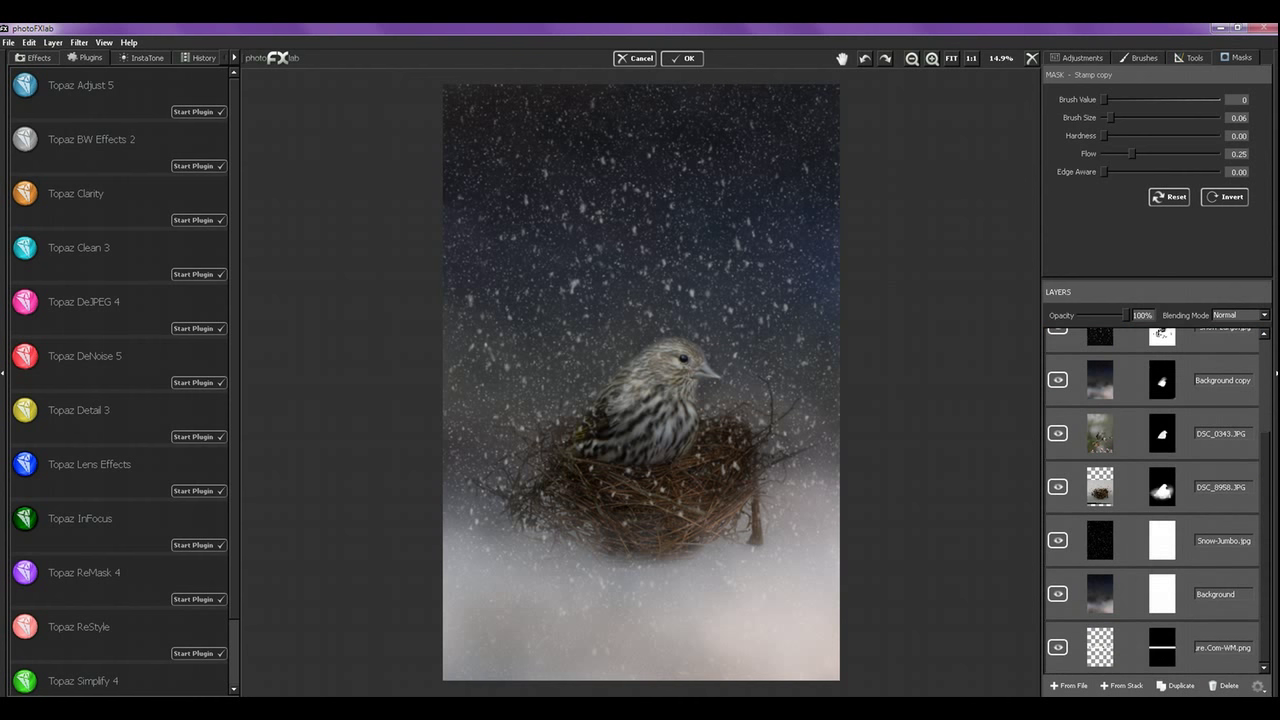
{"action": "scroll", "coordinate": [1276, 400], "scroll_direction": "up", "scroll_amount": 3}
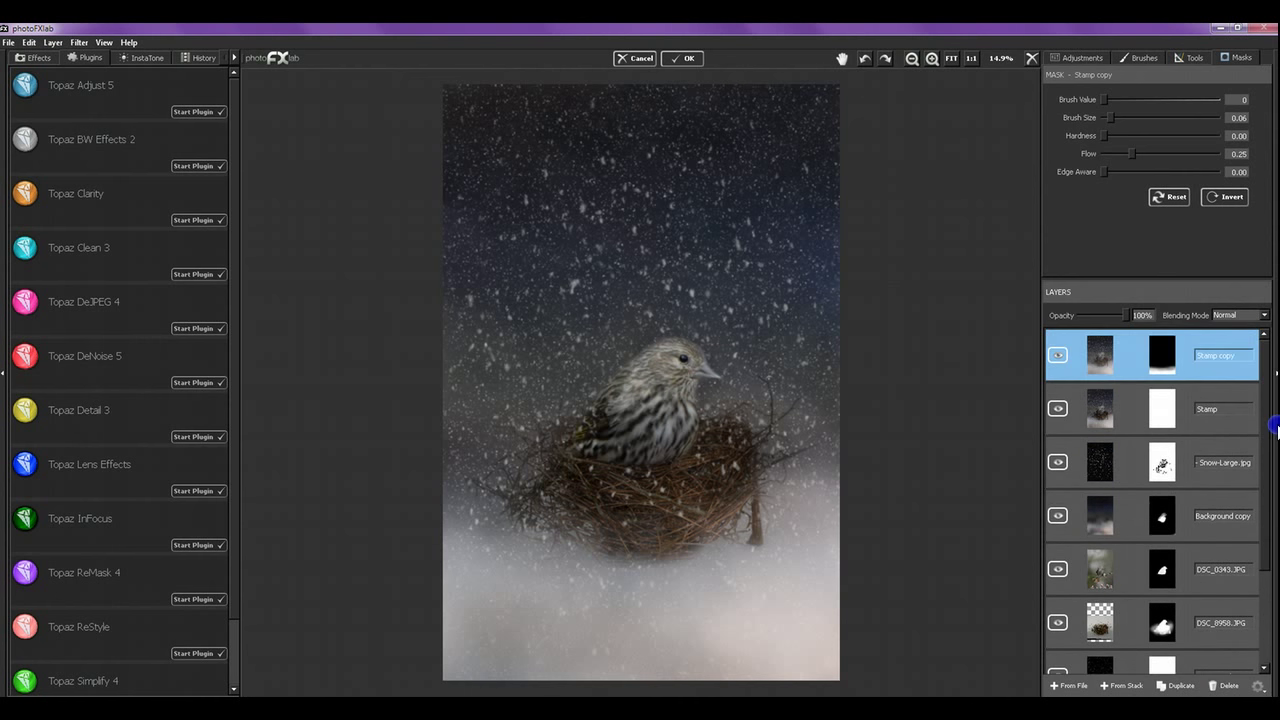
{"action": "scroll", "coordinate": [1276, 430], "scroll_direction": "down", "scroll_amount": 3}
{"action": "scroll", "coordinate": [1276, 430], "scroll_direction": "up", "scroll_amount": 3}
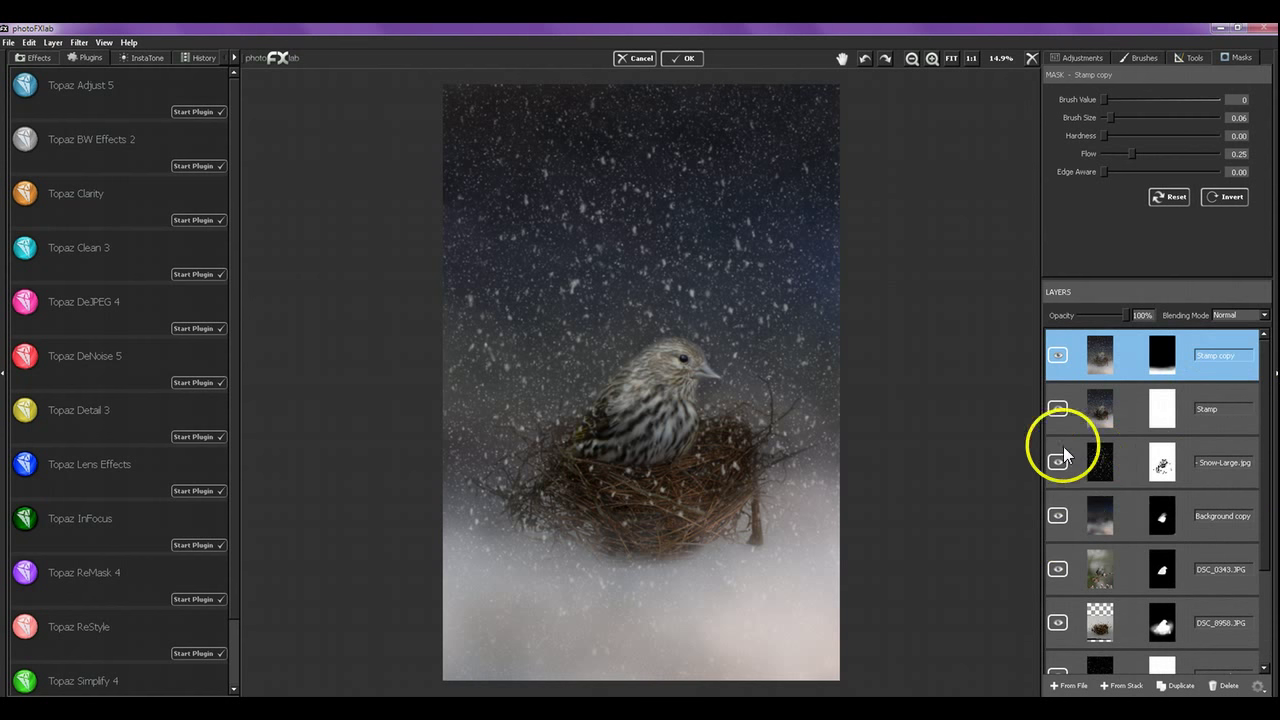
{"action": "left_click", "coordinate": [1063, 360]}
{"action": "left_click", "coordinate": [1063, 360]}
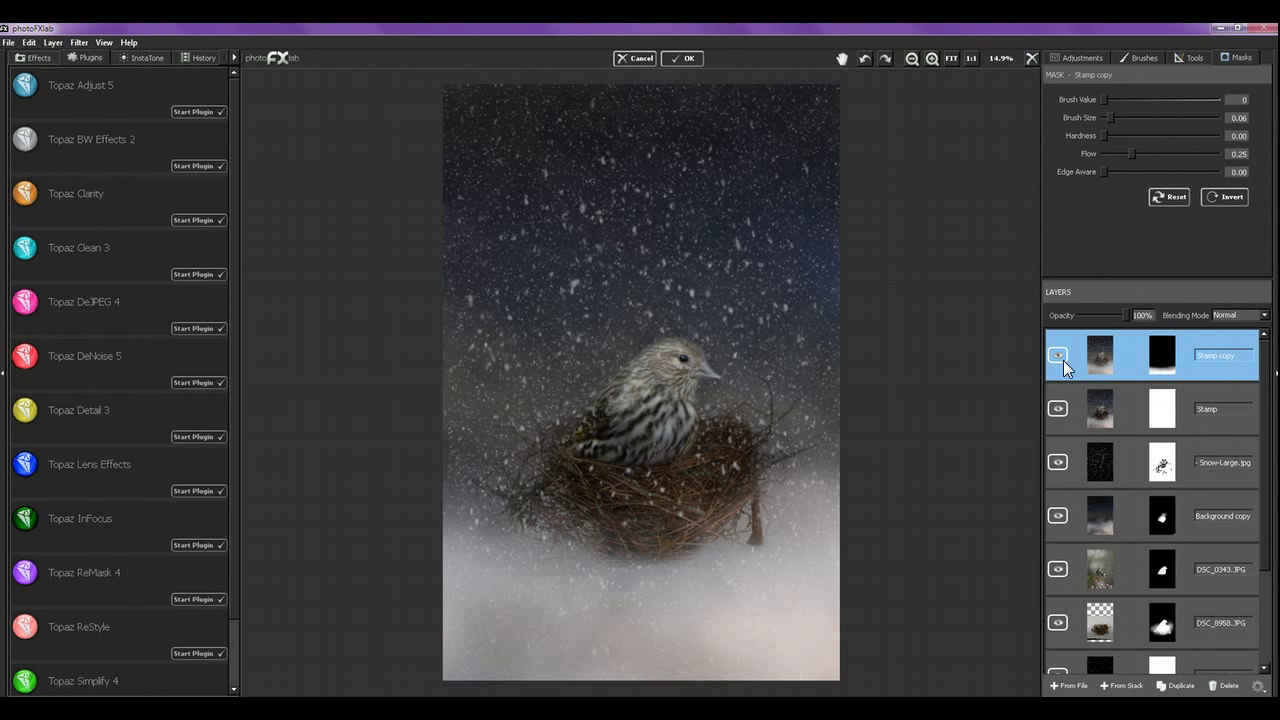
{"action": "left_click", "coordinate": [1063, 360]}
{"action": "left_click", "coordinate": [1063, 360]}
{"action": "left_click", "coordinate": [880, 551]}
{"action": "scroll", "coordinate": [1272, 519], "scroll_direction": "down", "scroll_amount": 2}
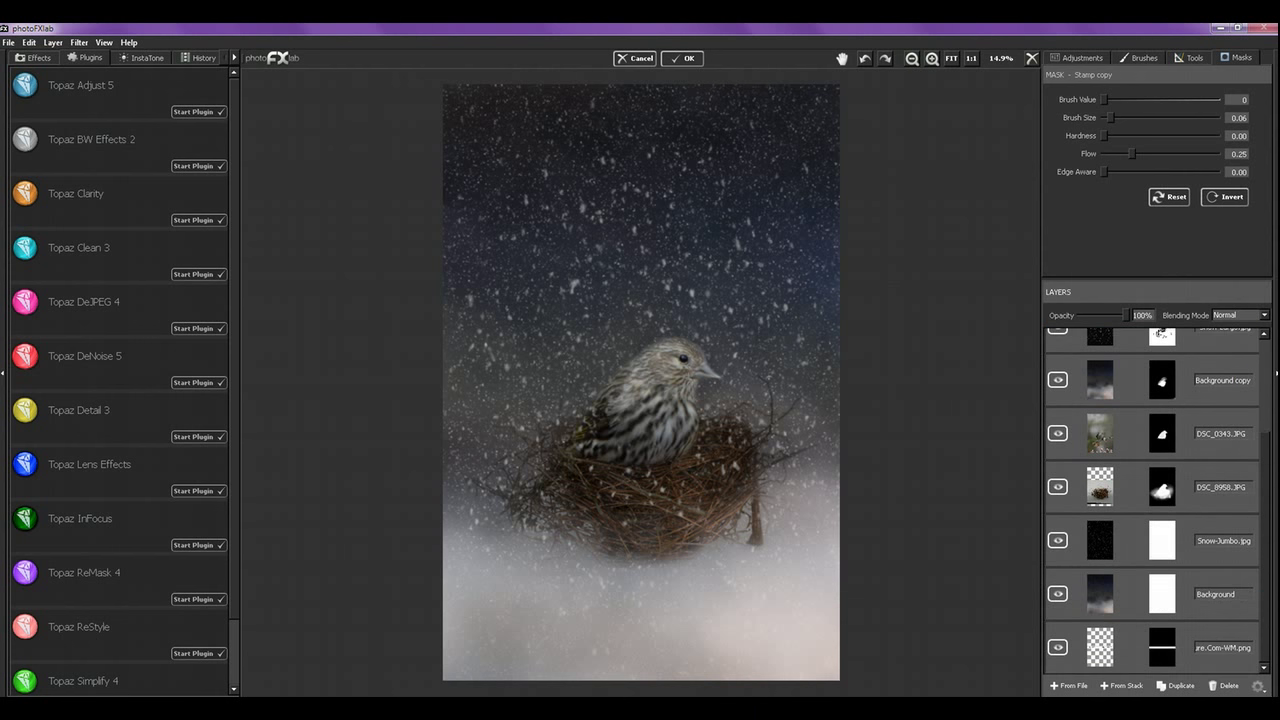